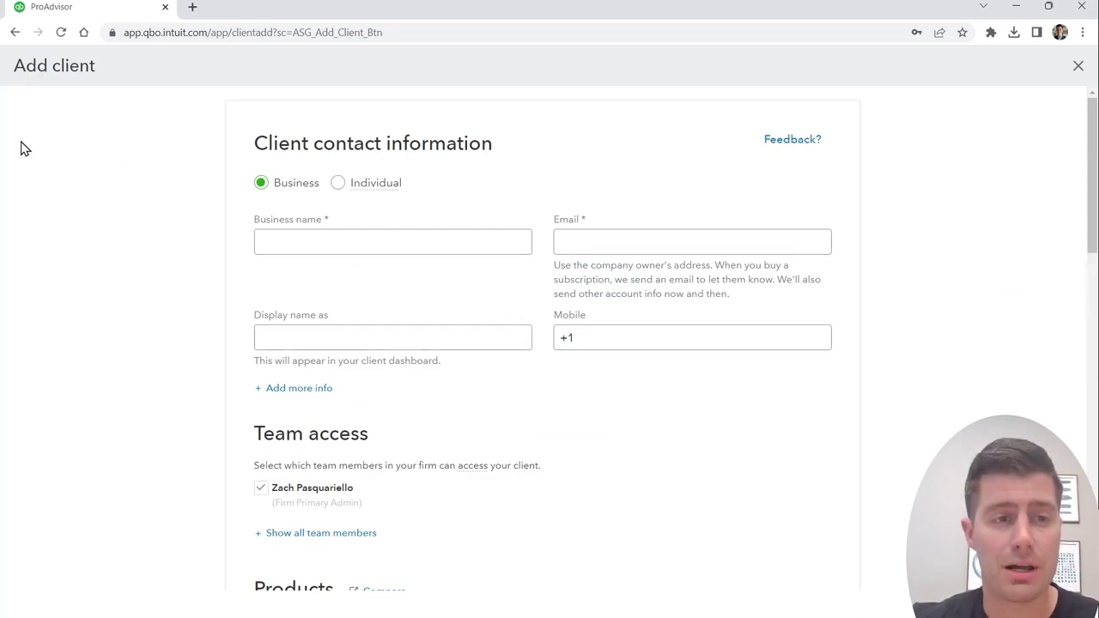
# Step: Enter business name Route 20 TC with the owner's e-mail and mobile number on the Add client form
pyautogui.click(411, 235)
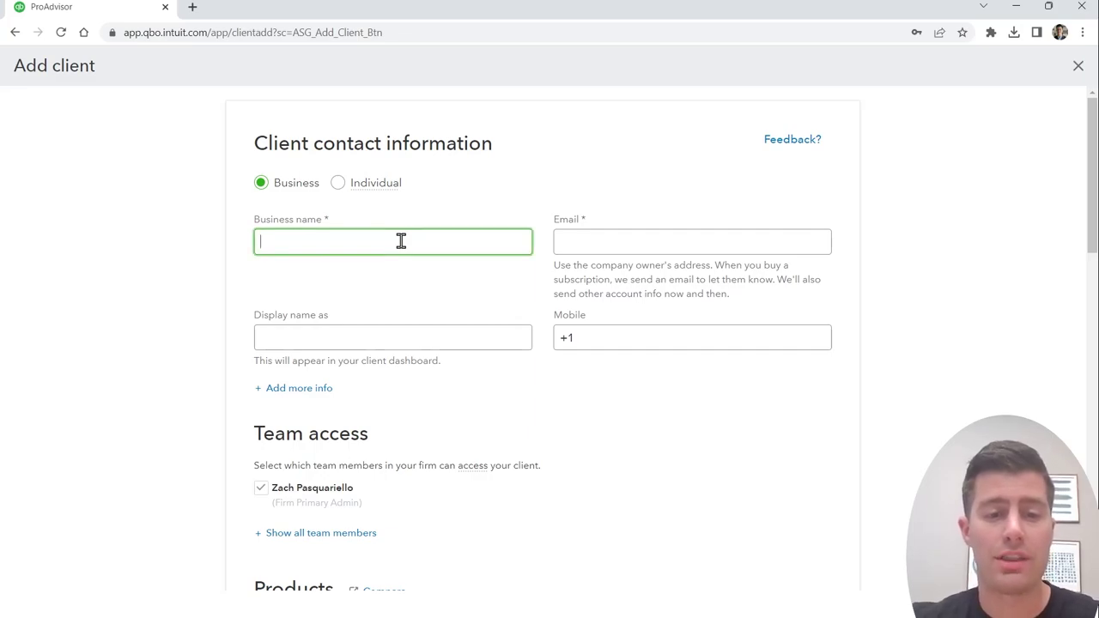
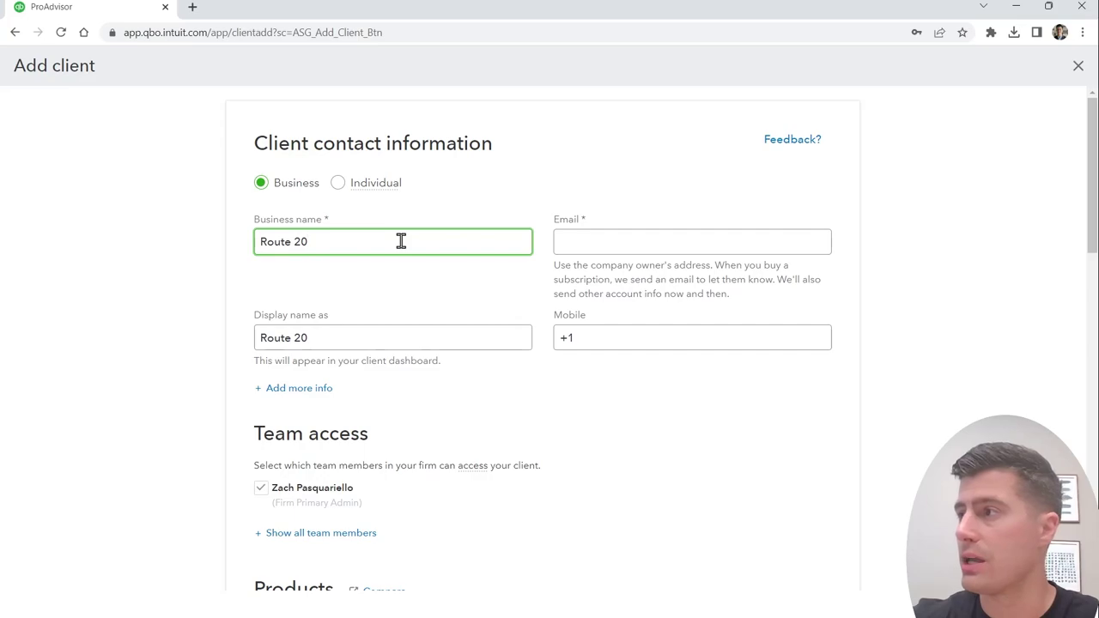
pyautogui.press('Tab')
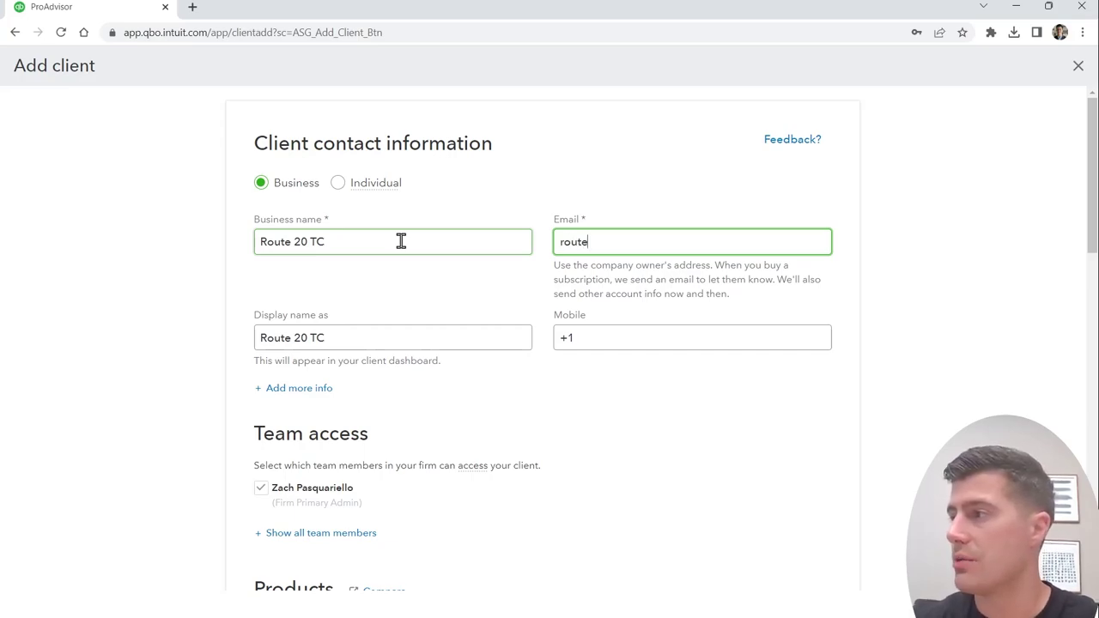
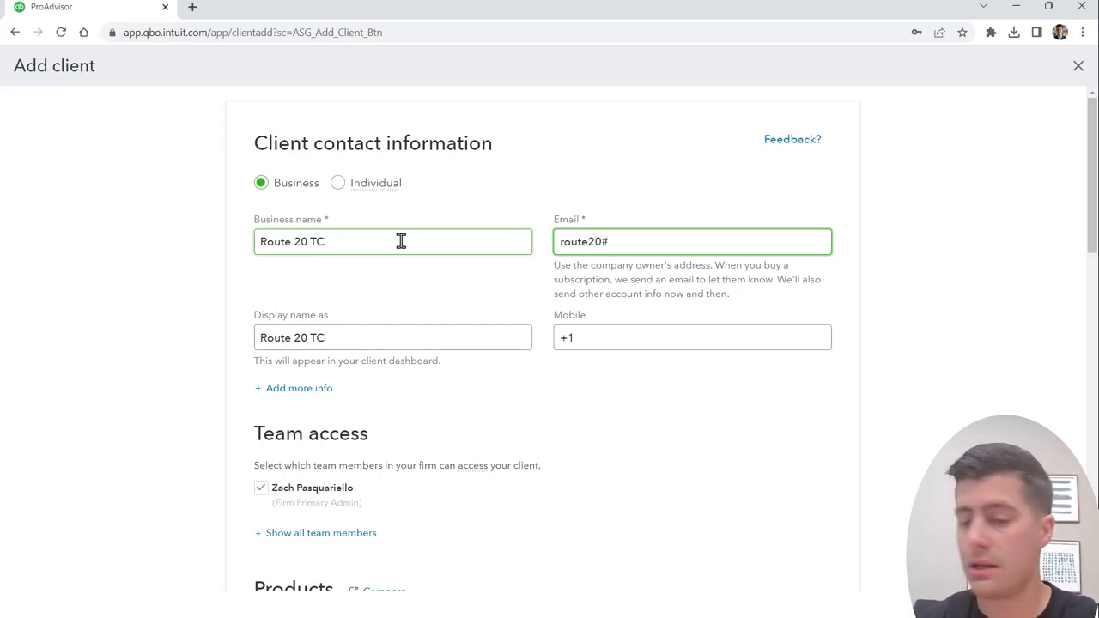
pyautogui.press('BackSpace')
pyautogui.press('Tab')
pyautogui.press('Tab')
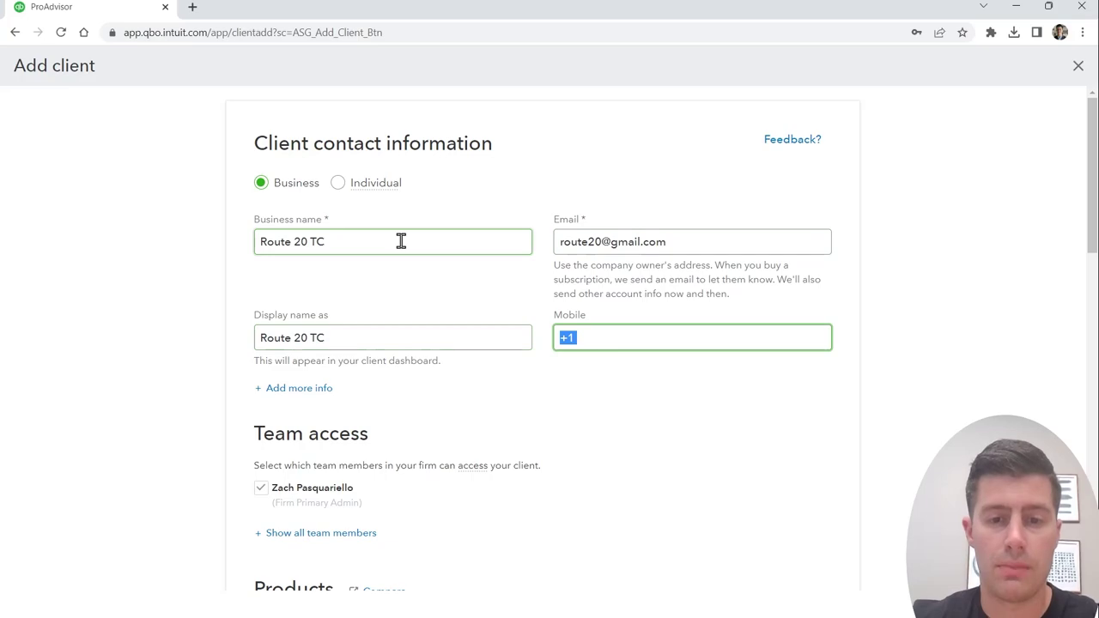
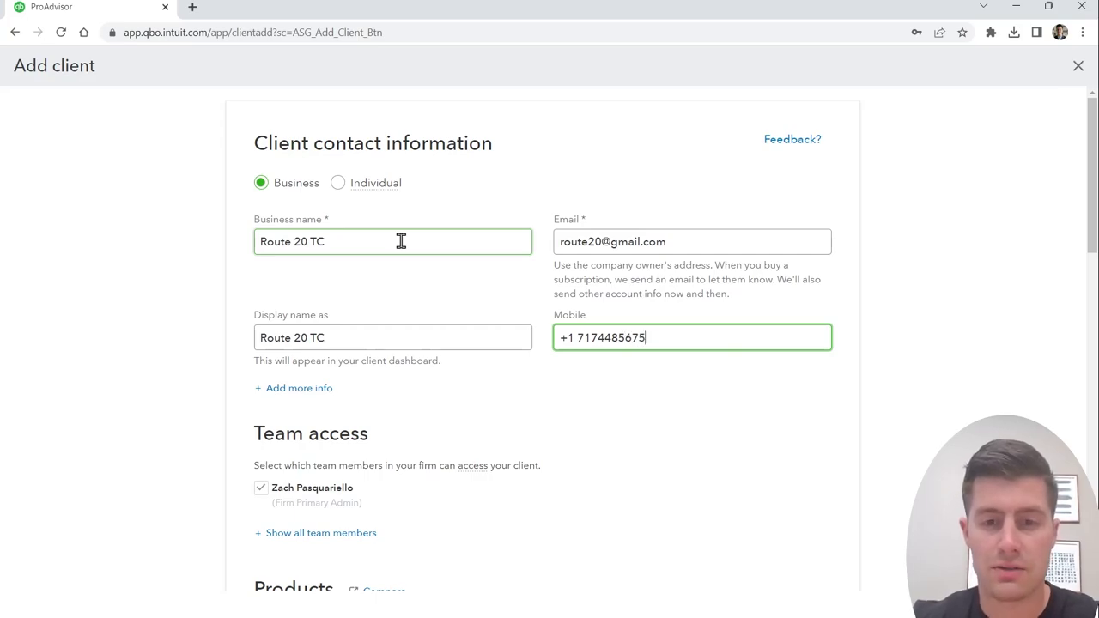
pyautogui.click(958, 416)
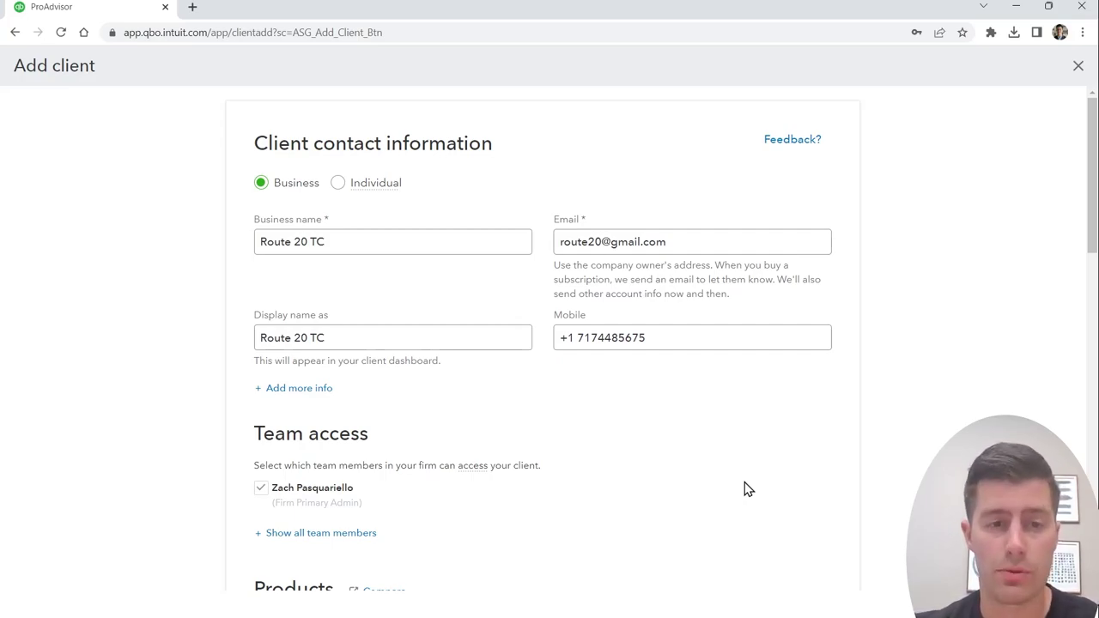
pyautogui.click(594, 234)
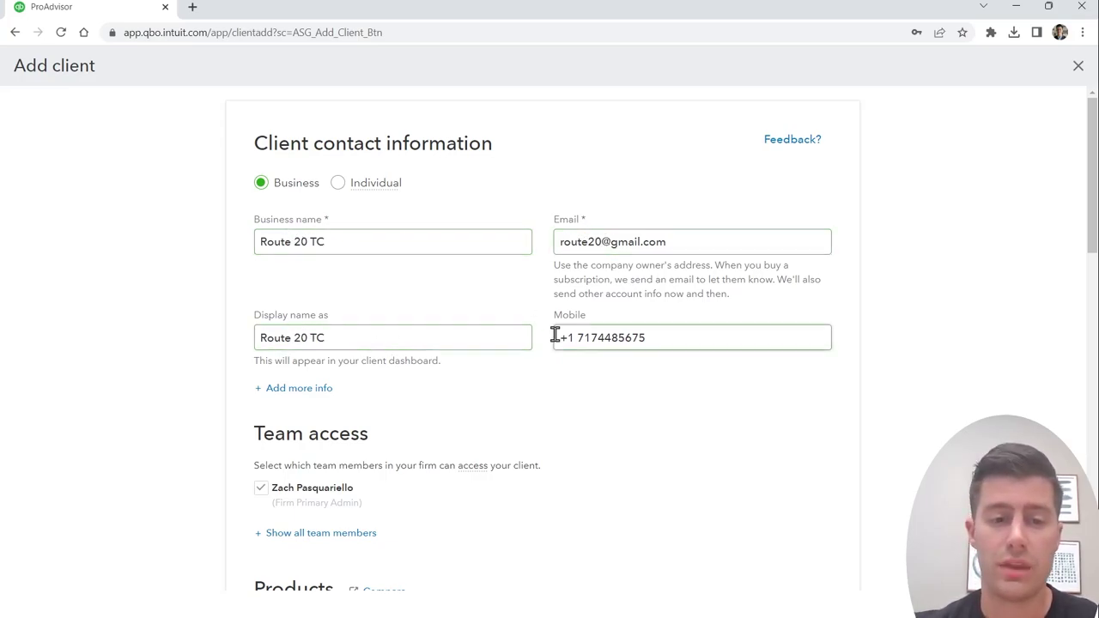
# Step: Compare Direct discount and ProAdvisor discount billing, then choose Revenue share for the client
pyautogui.scroll(-4, 555, 339)
pyautogui.scroll(-1, 532, 369)
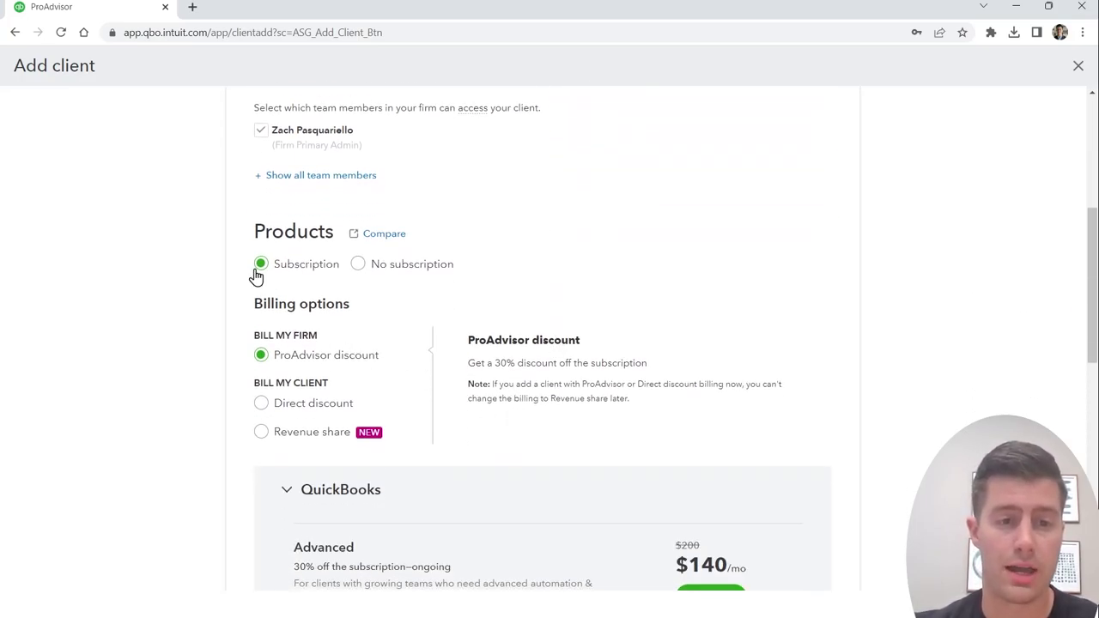
pyautogui.scroll(-1, 268, 269)
pyautogui.scroll(-2, 269, 269)
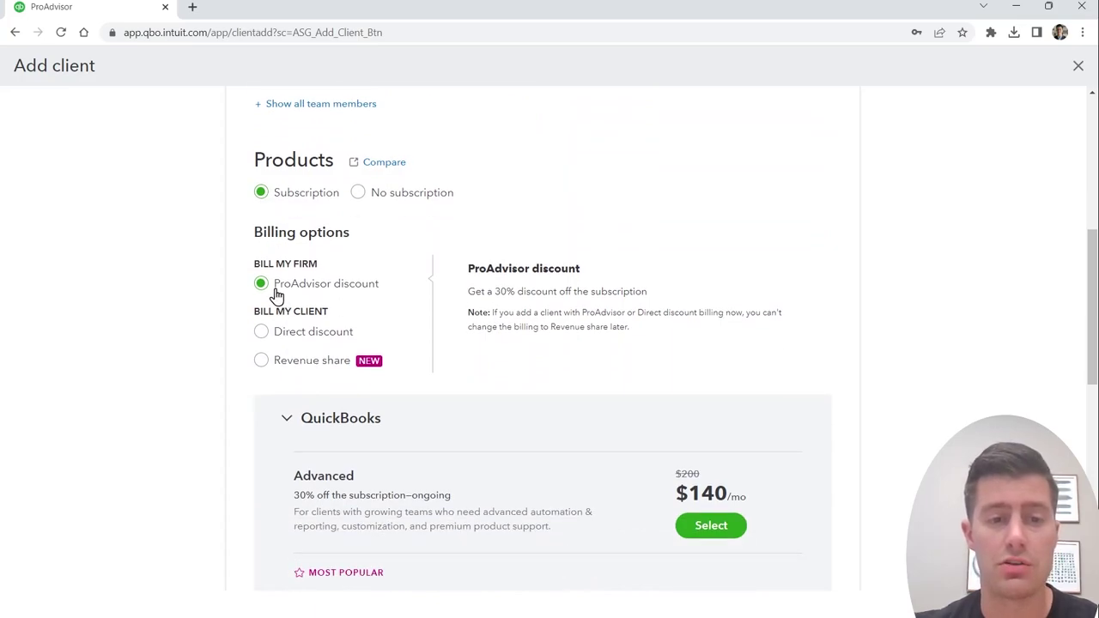
pyautogui.scroll(-3, 363, 294)
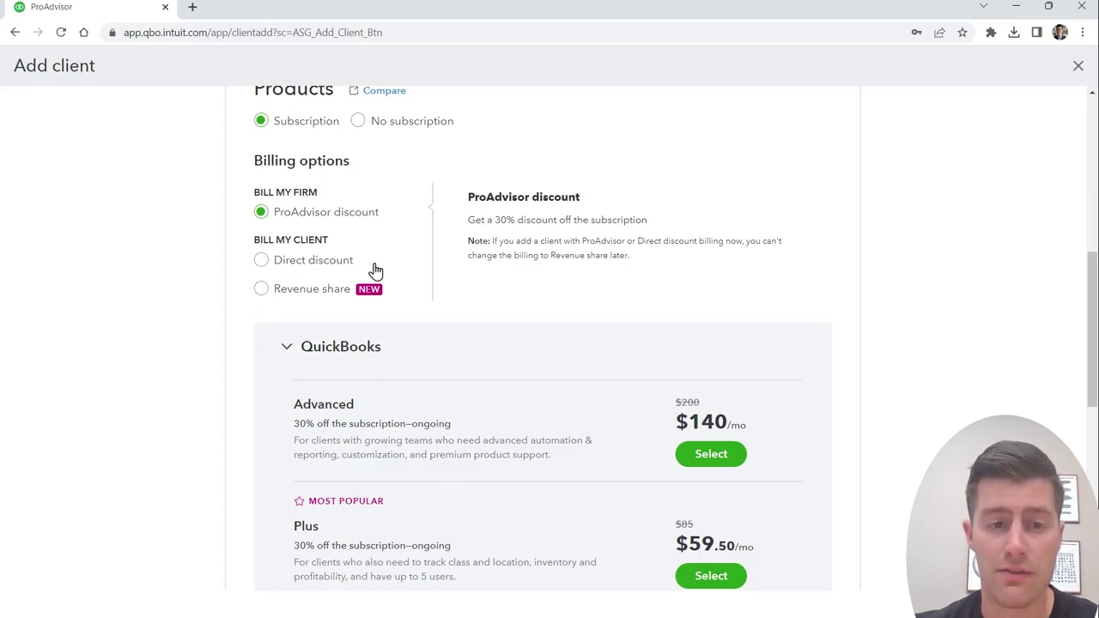
pyautogui.click(262, 262)
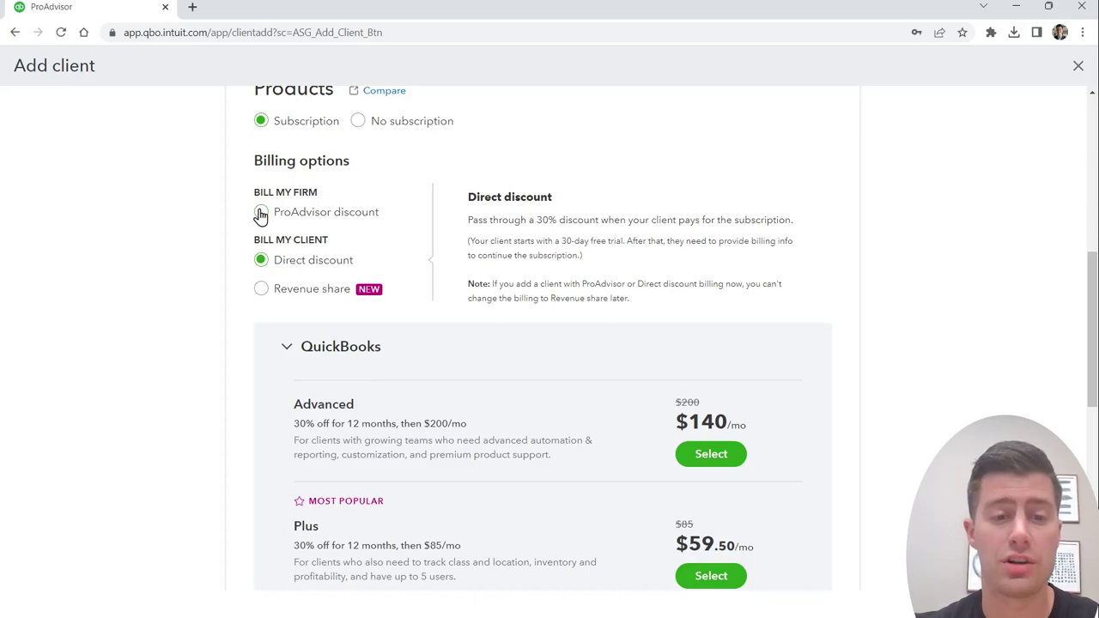
pyautogui.click(261, 212)
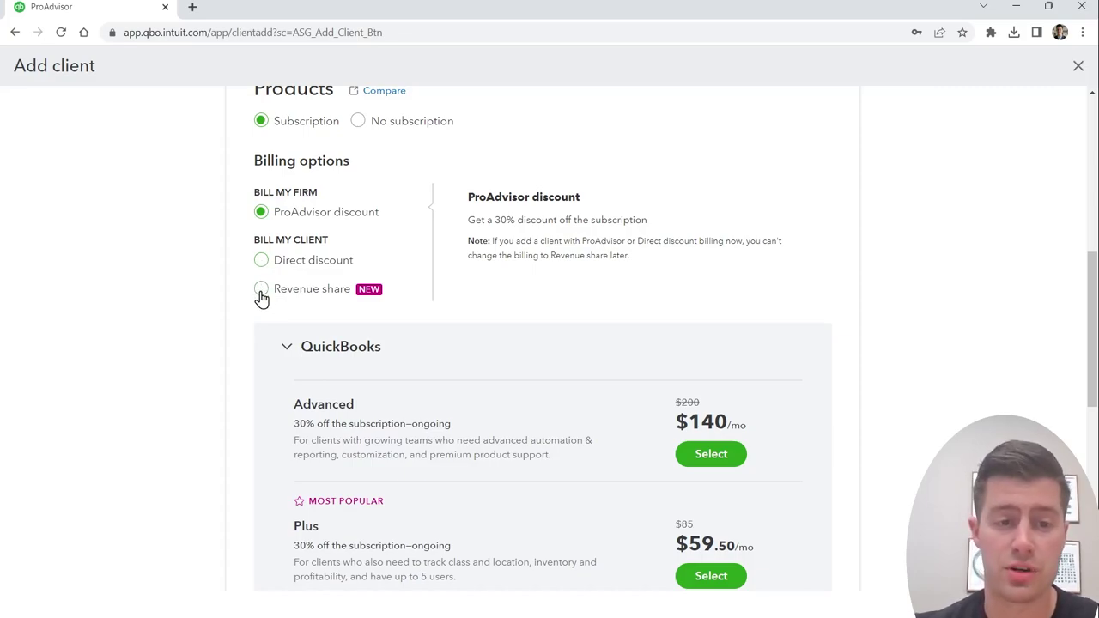
pyautogui.click(266, 294)
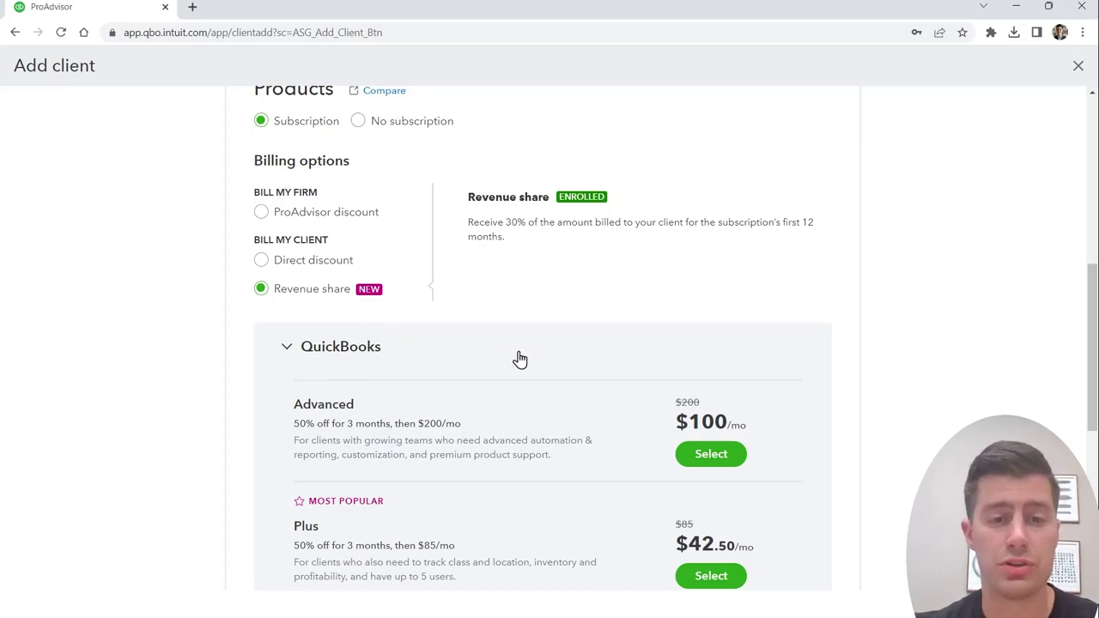
# Step: Choose the Essentials plan at $27.50/mo and save Route 20 TC as a new client
pyautogui.scroll(-1, 544, 386)
pyautogui.scroll(-1, 547, 388)
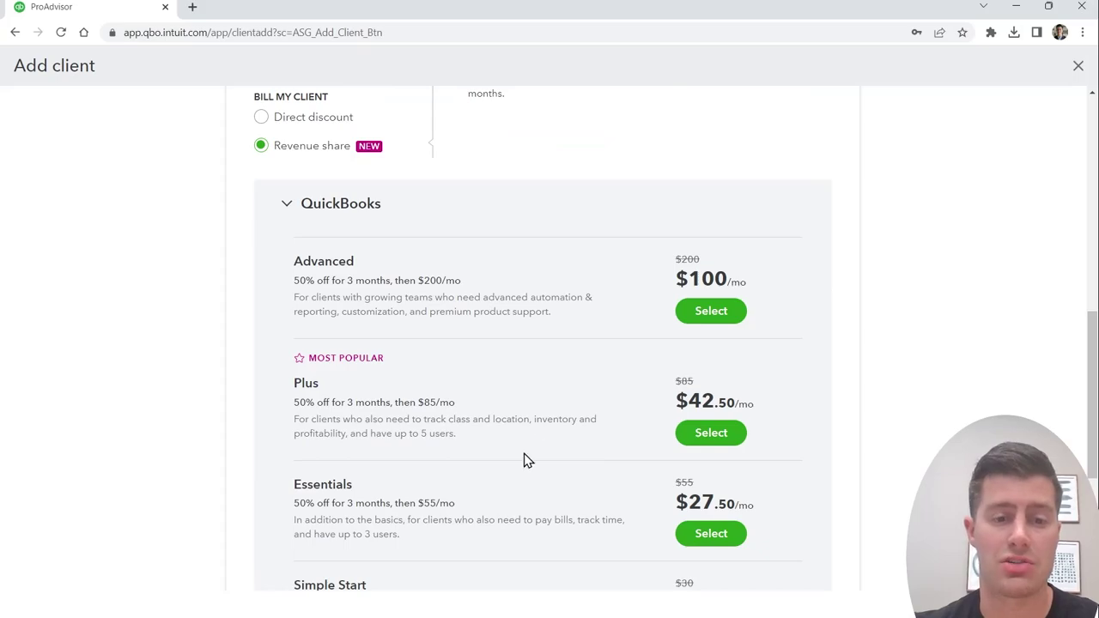
pyautogui.scroll(-1, 516, 480)
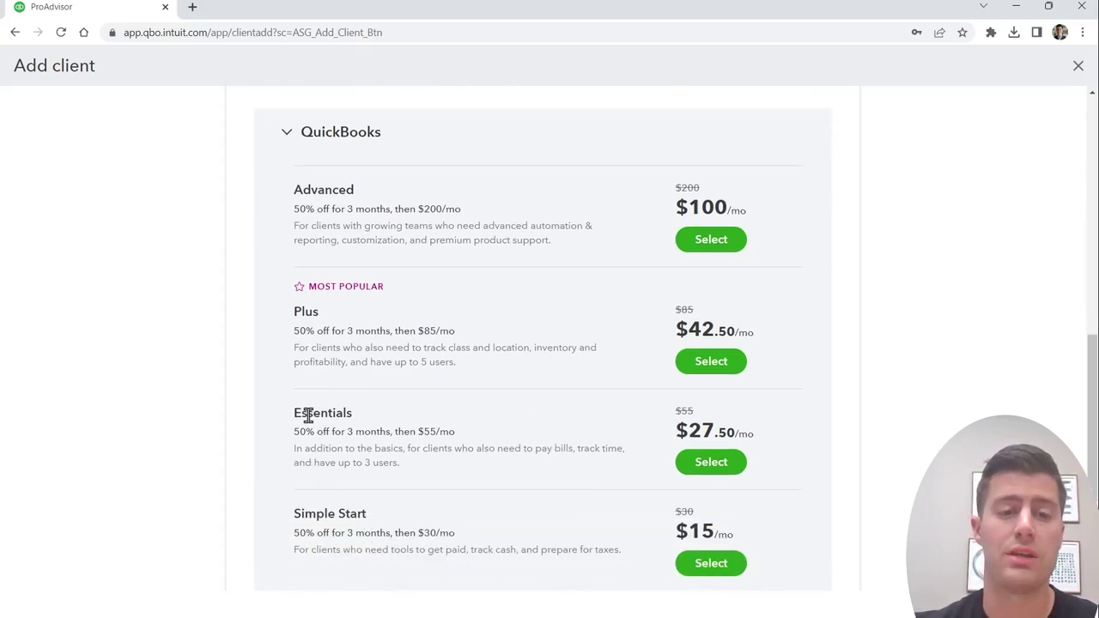
pyautogui.click(711, 463)
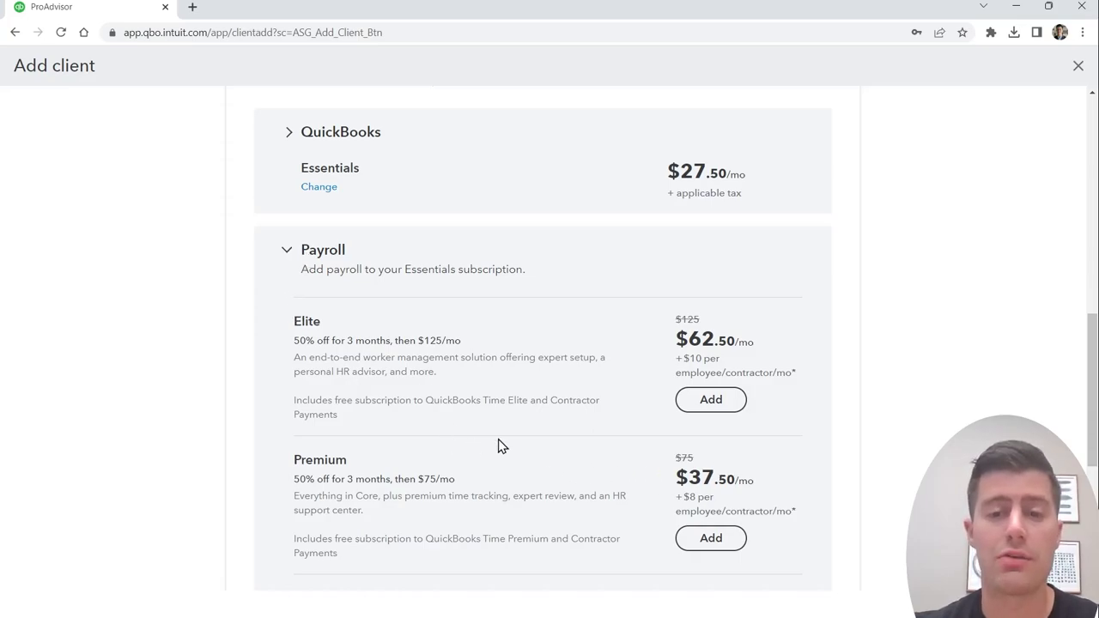
pyautogui.scroll(-4, 498, 443)
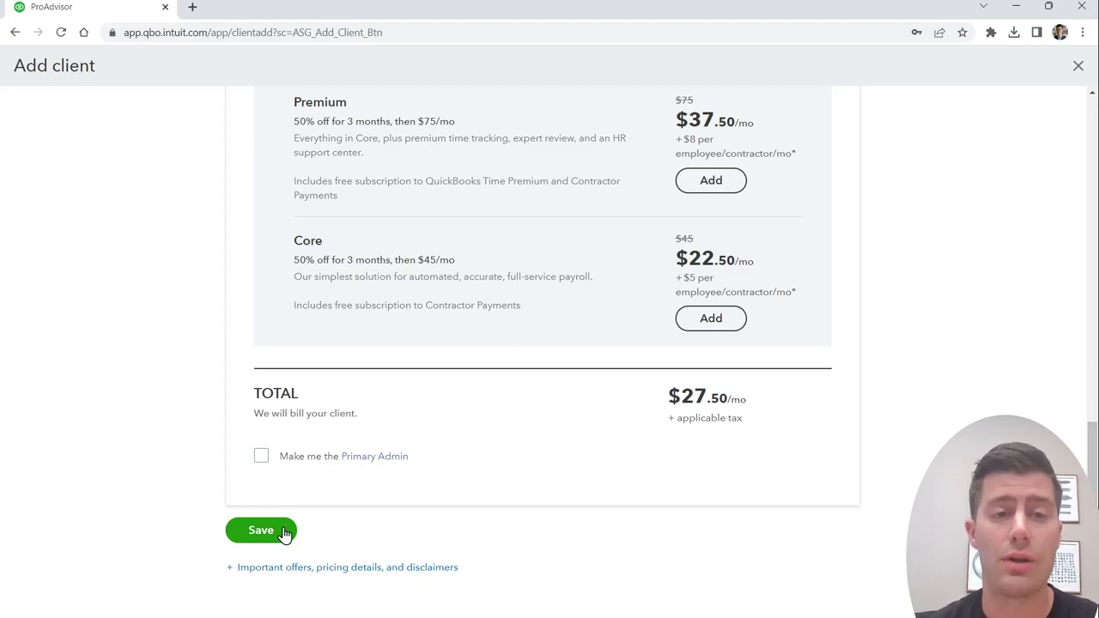
pyautogui.click(284, 531)
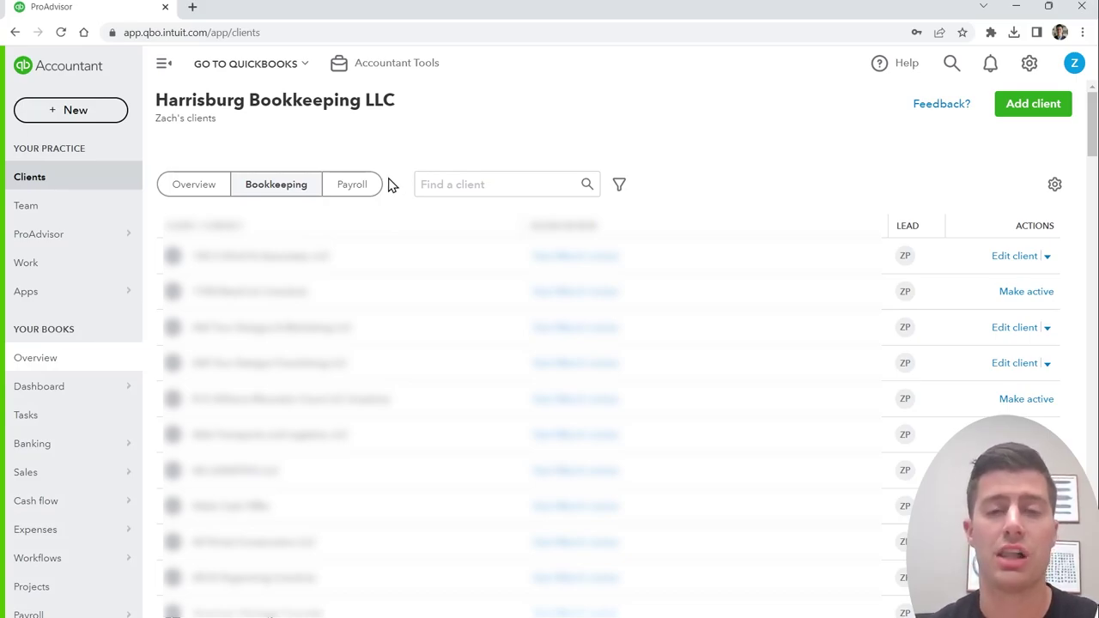
# Step: Search the client list for 'route' and switch into the Route 20 TC company
pyautogui.click(273, 68)
pyautogui.write('route')
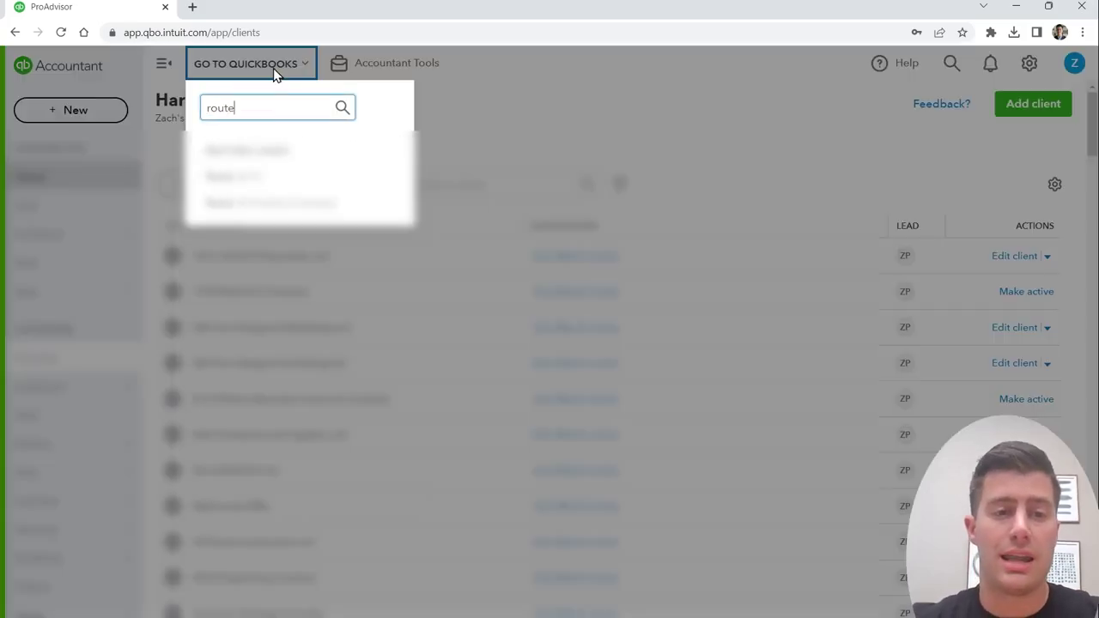
pyautogui.click(263, 178)
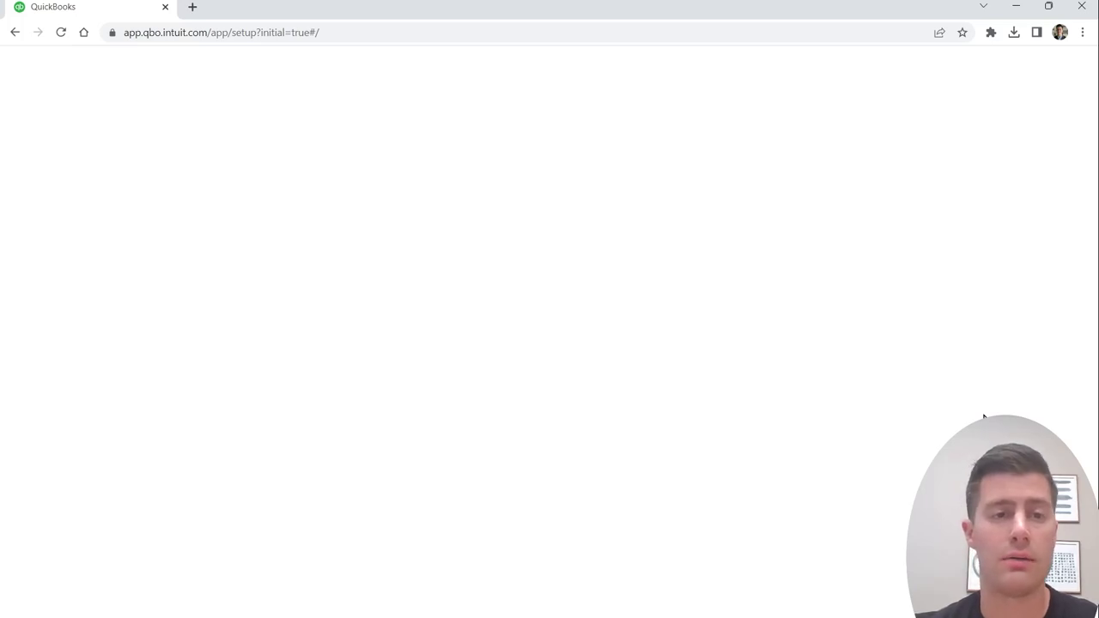
# Step: Confirm the legal business name and industry on the business details page
pyautogui.click(292, 306)
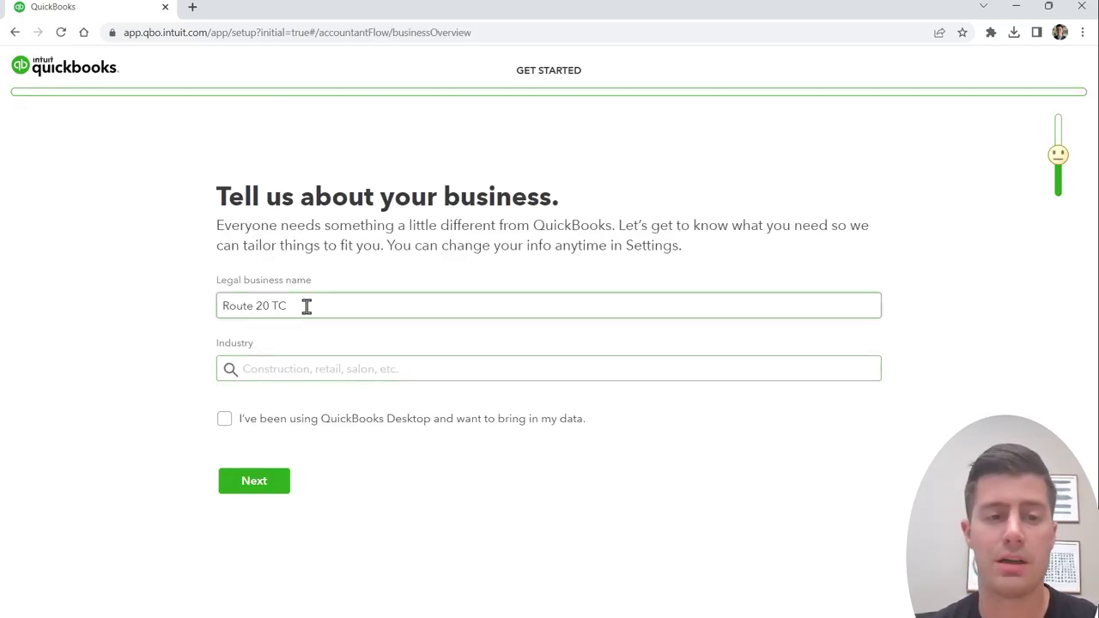
pyautogui.click(282, 369)
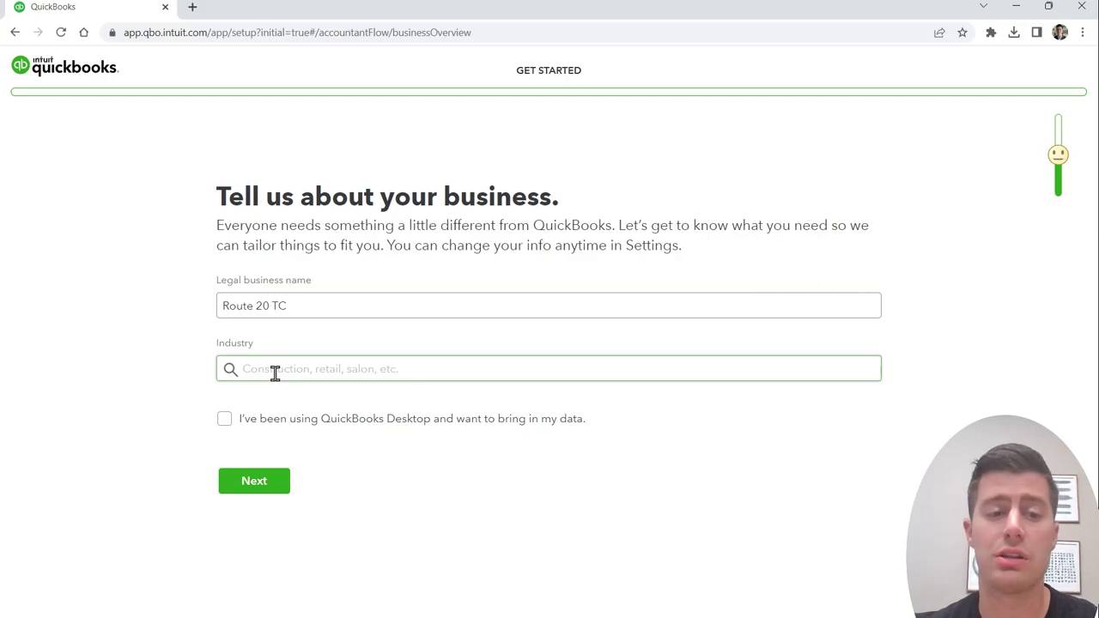
pyautogui.click(247, 491)
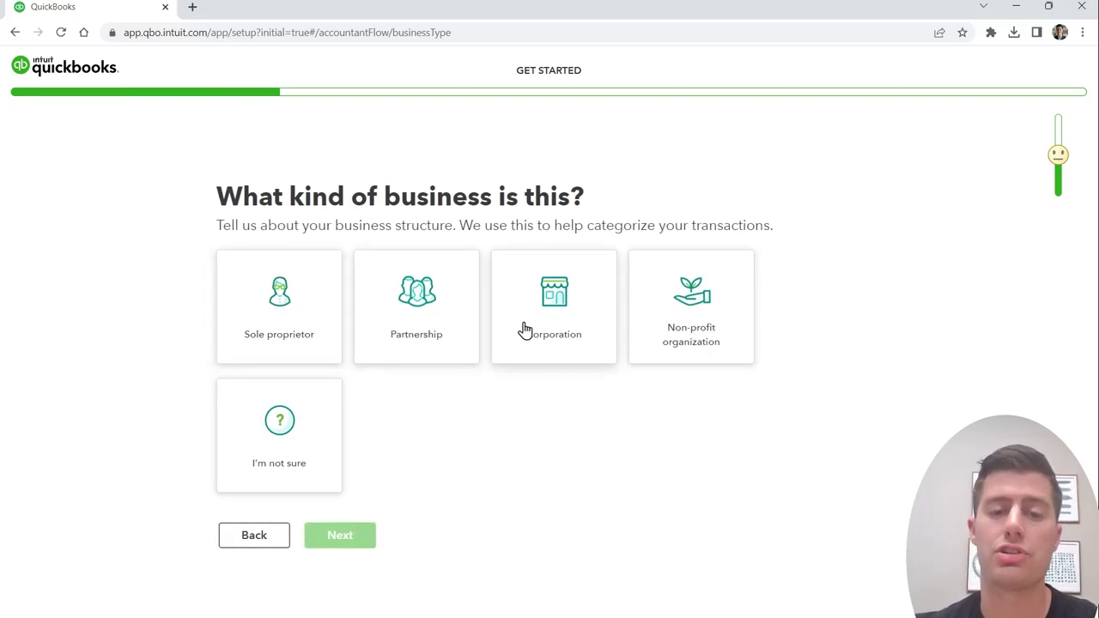
# Step: Mark the business as a sole proprietor that provides services, then finish setup
pyautogui.click(288, 317)
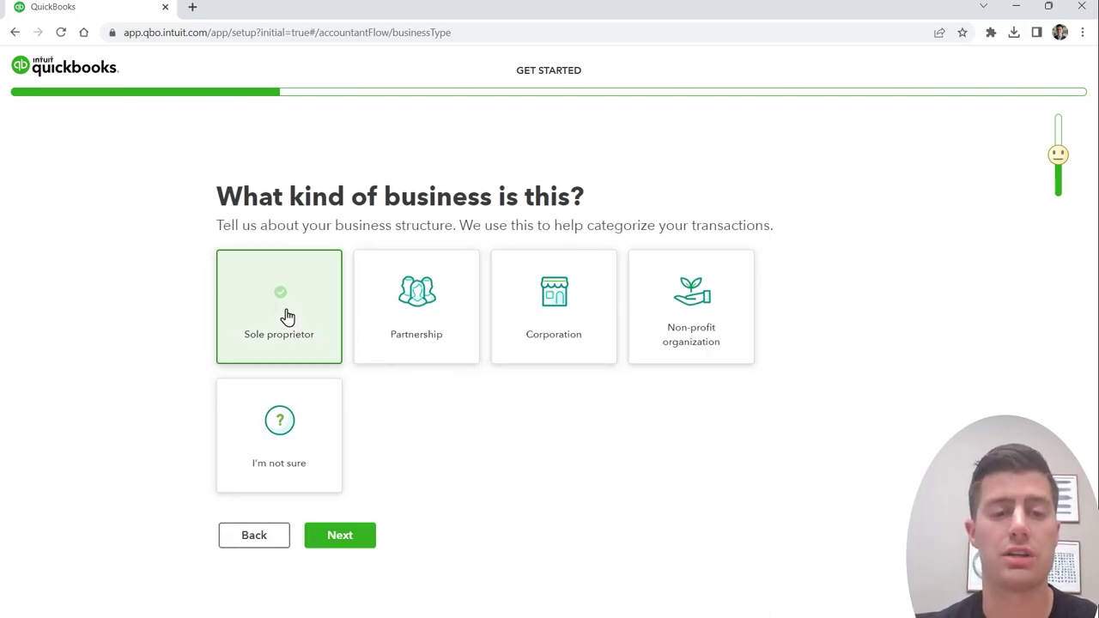
pyautogui.click(338, 540)
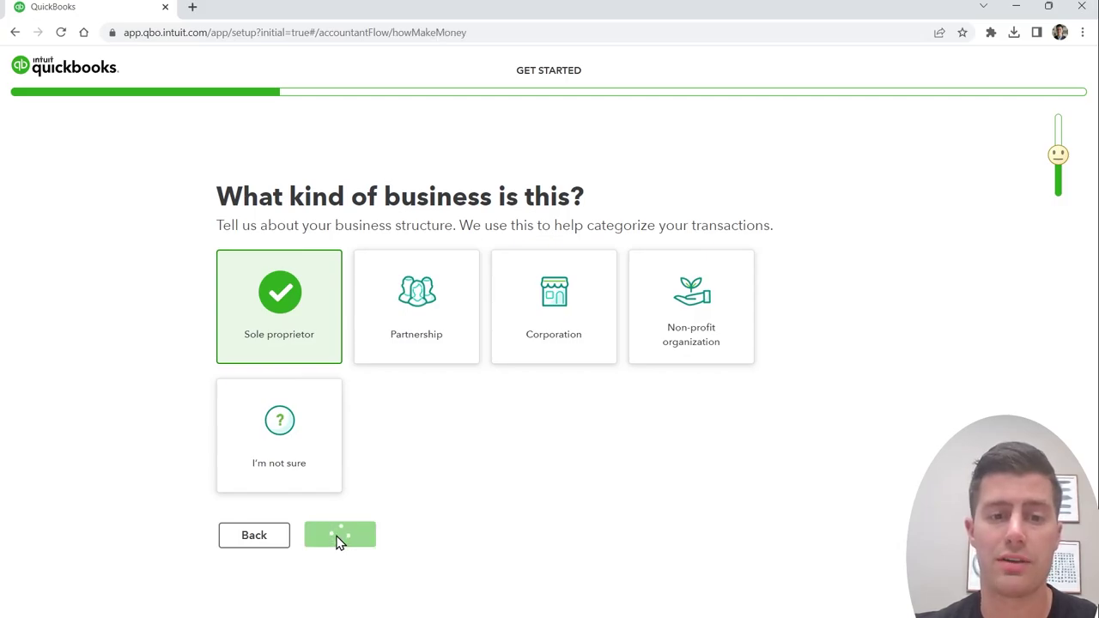
pyautogui.click(720, 283)
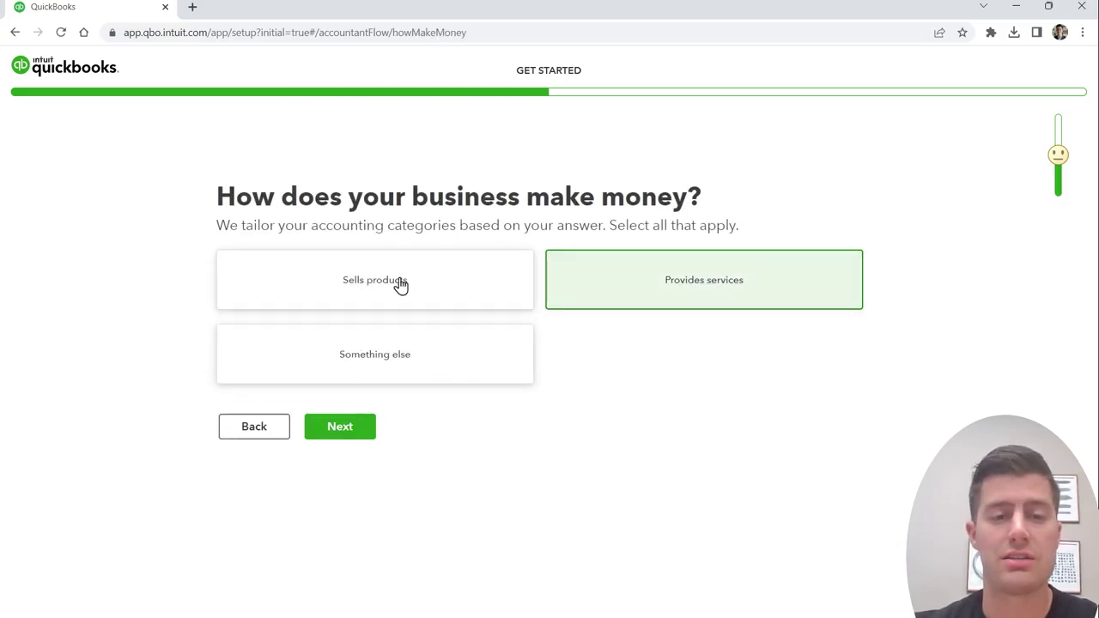
pyautogui.click(346, 432)
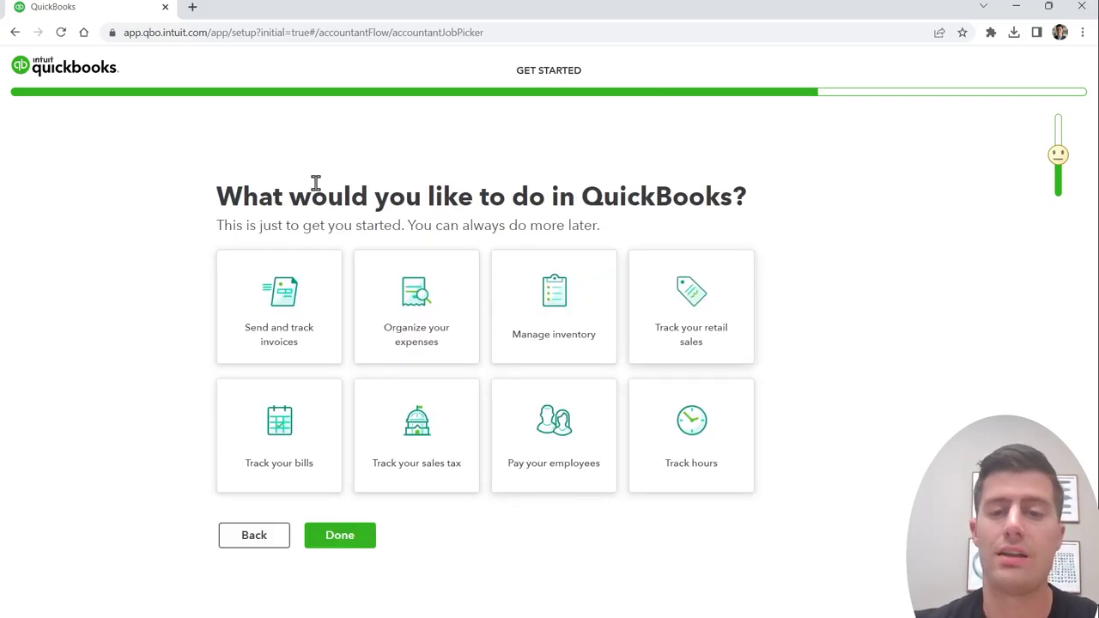
pyautogui.click(343, 538)
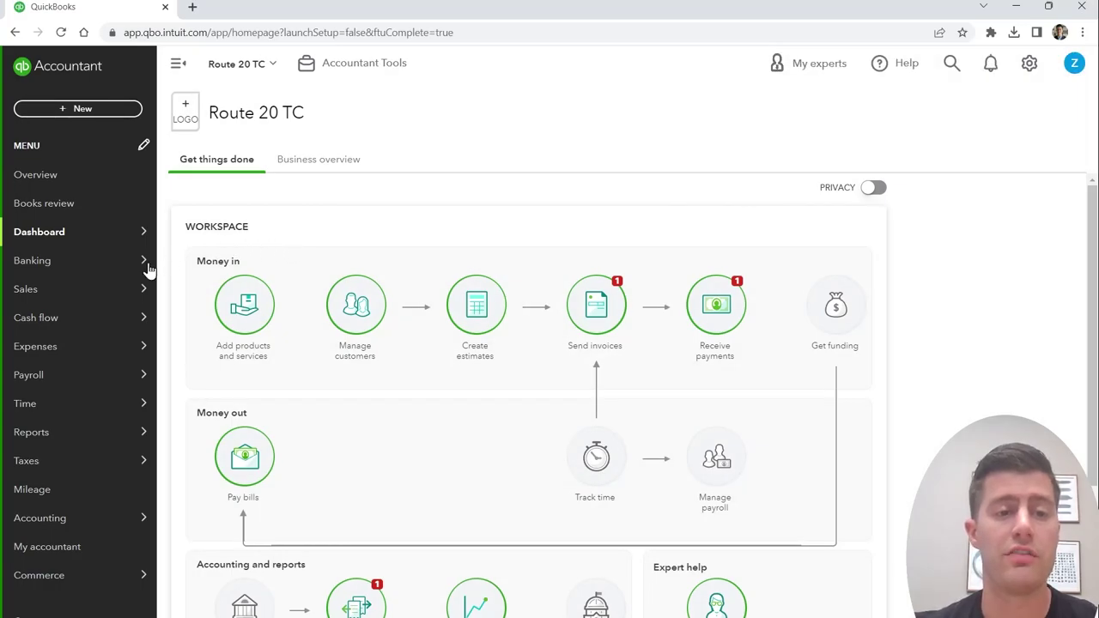
pyautogui.moveTo(54, 270)
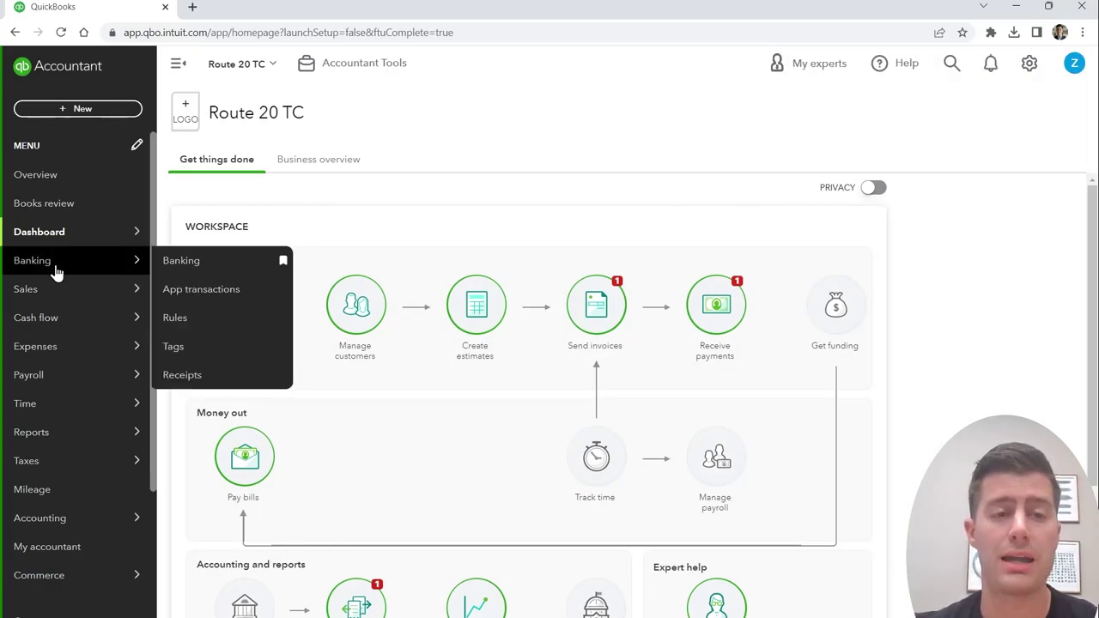
pyautogui.click(1031, 68)
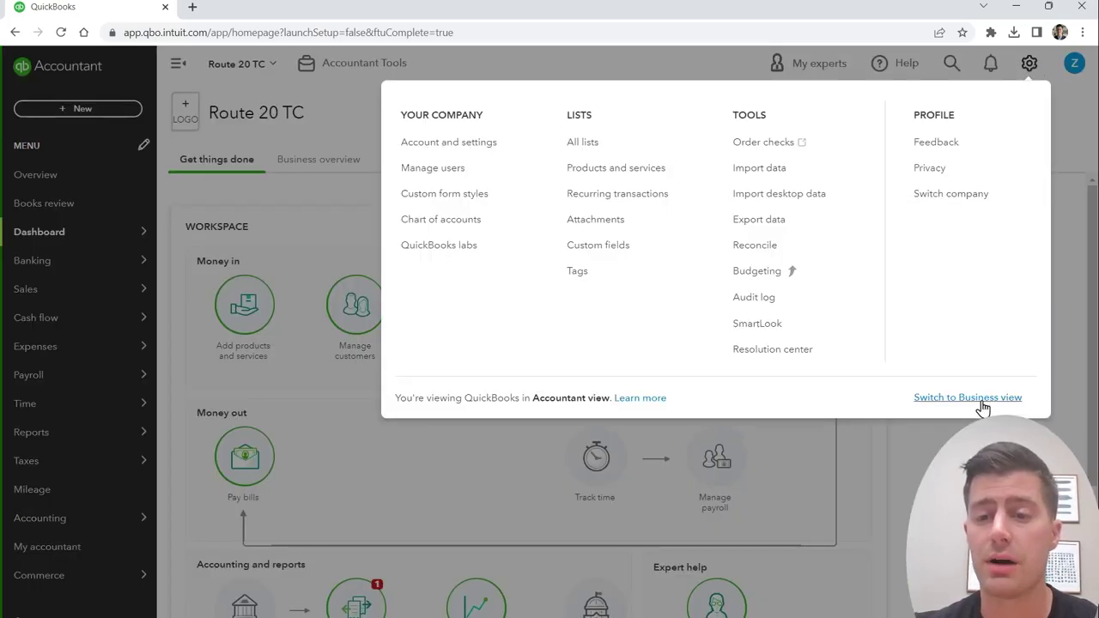
pyautogui.click(1034, 63)
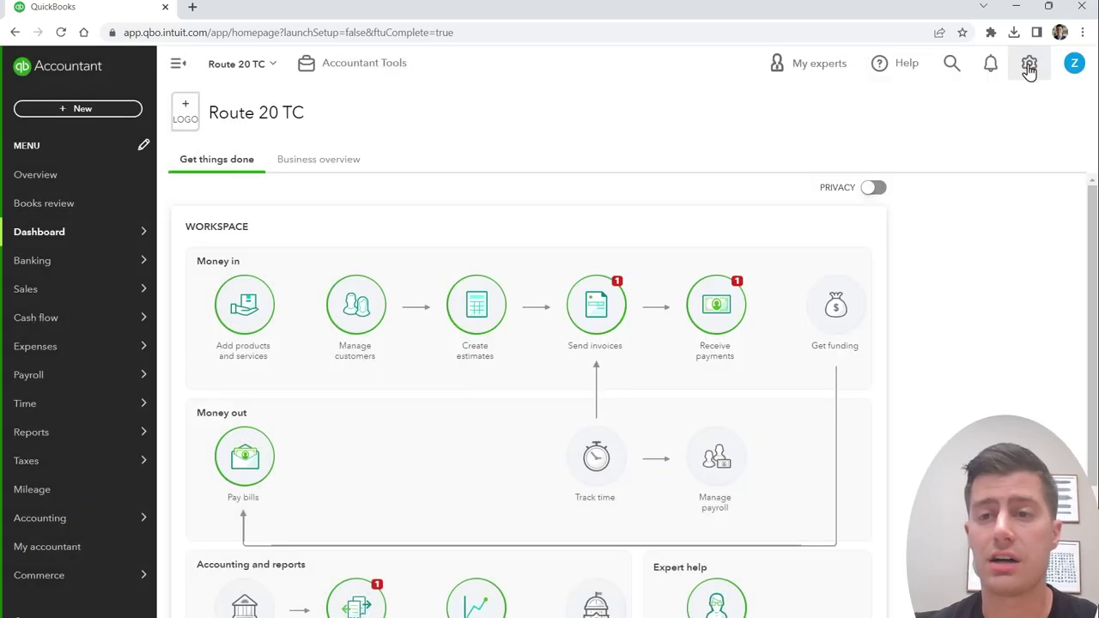
pyautogui.click(1029, 64)
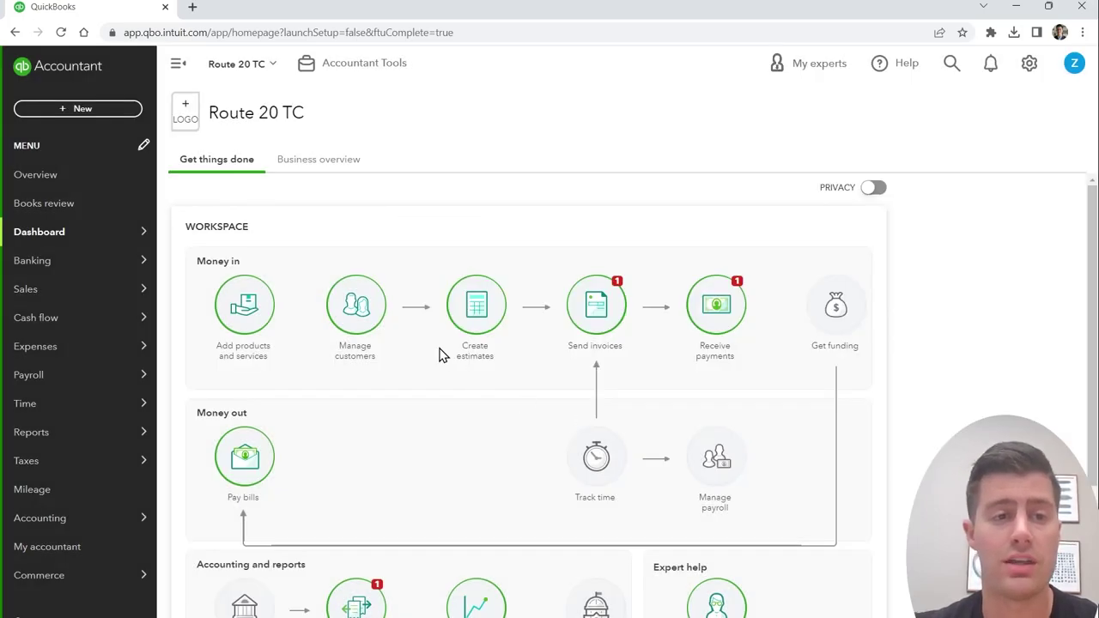
pyautogui.moveTo(153, 266)
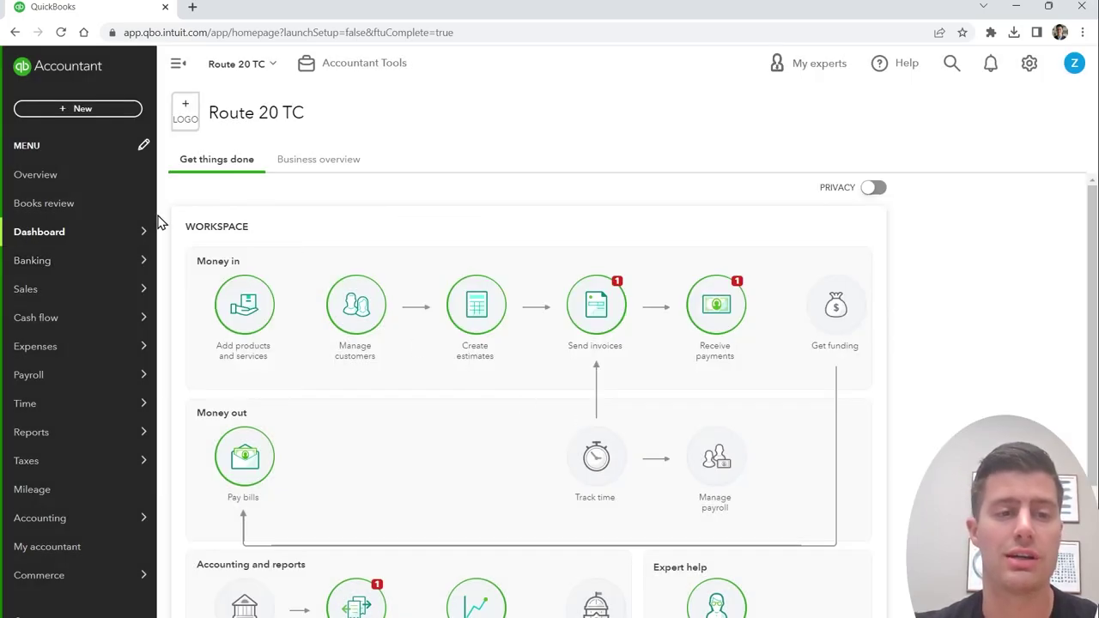
pyautogui.moveTo(108, 270)
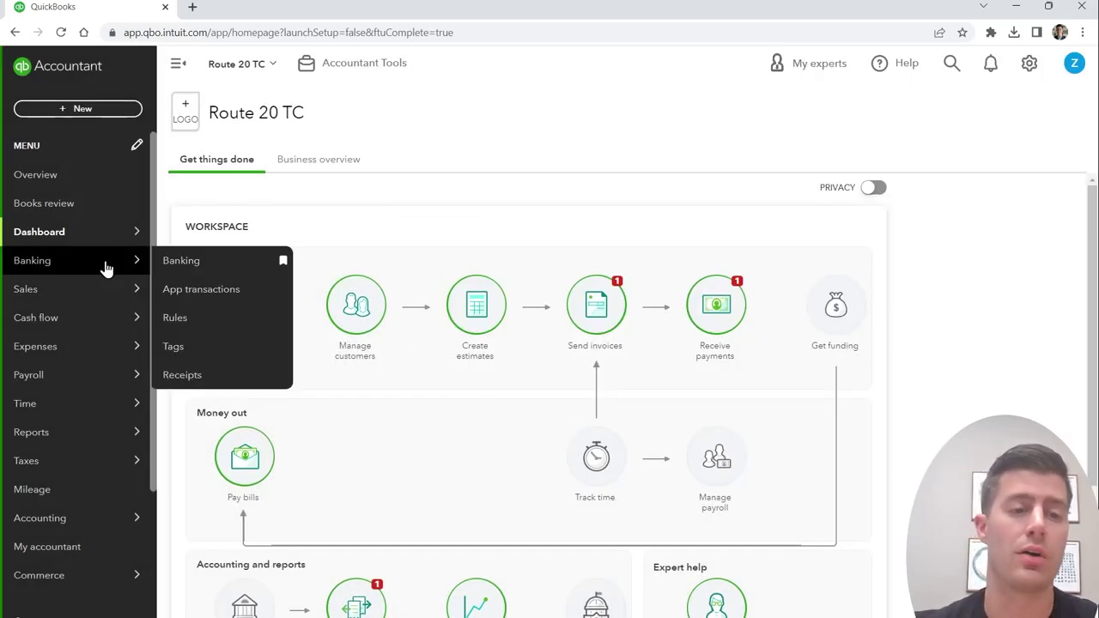
# Step: From the Banking page, start connecting an account and choose Orrstown Bank
pyautogui.click(181, 271)
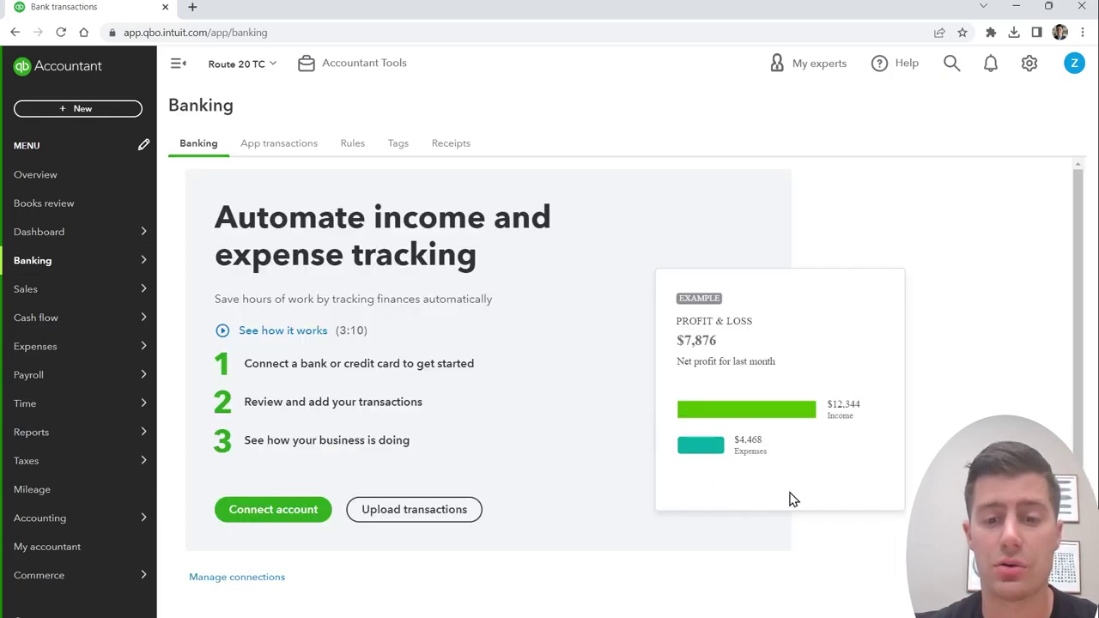
pyautogui.click(249, 517)
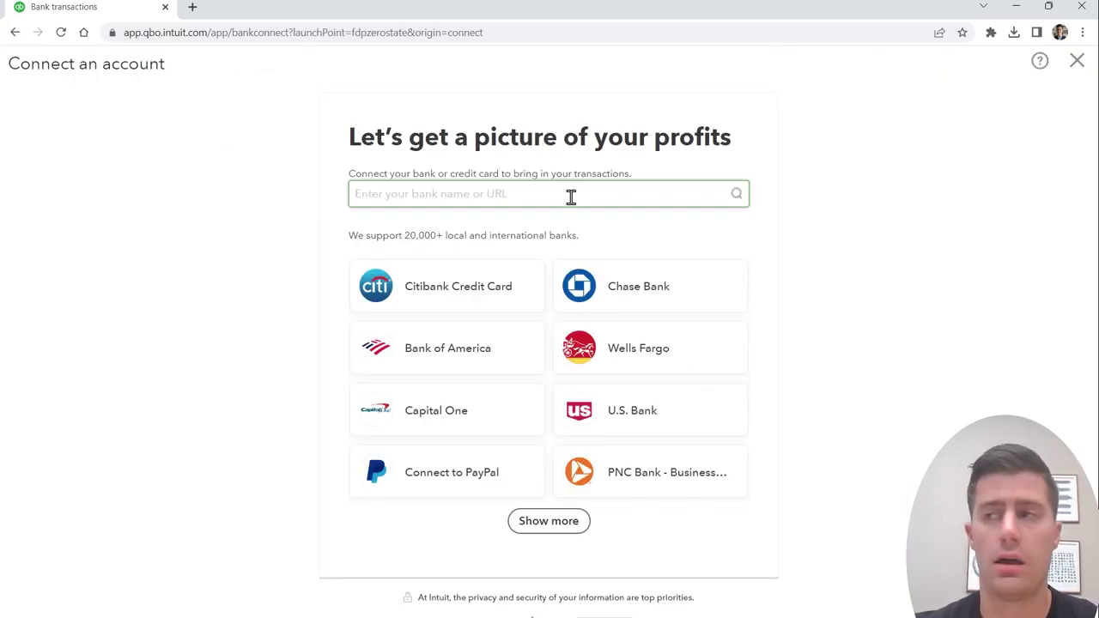
pyautogui.write('orrstown')
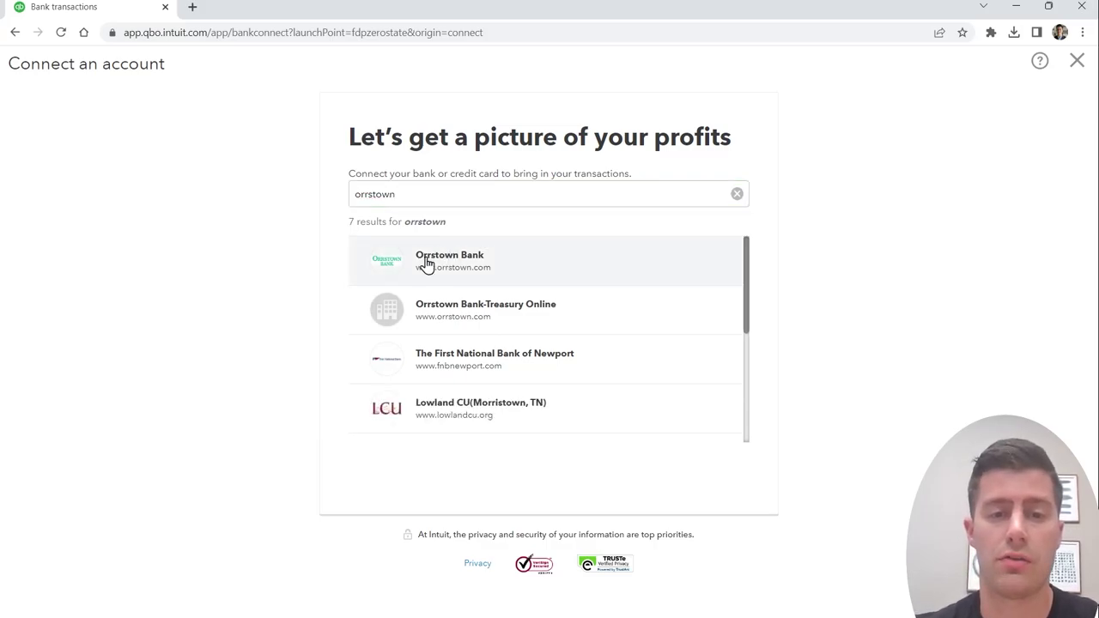
pyautogui.click(424, 263)
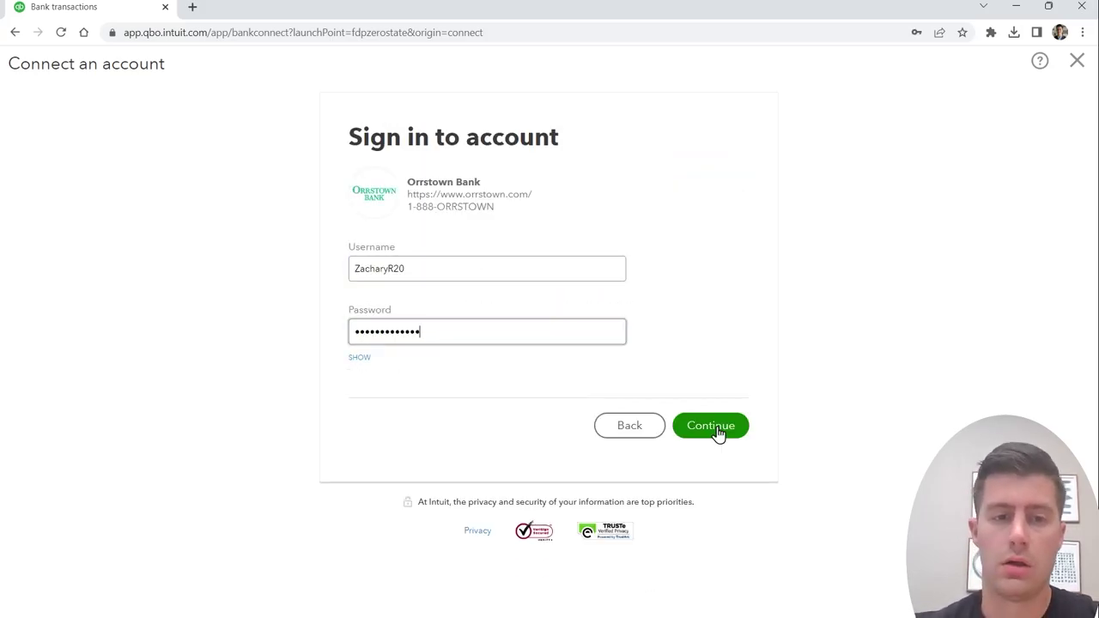
# Step: Sign in to Orrstown Bank, passing the reCAPTCHA and entering the verification code
pyautogui.click(717, 434)
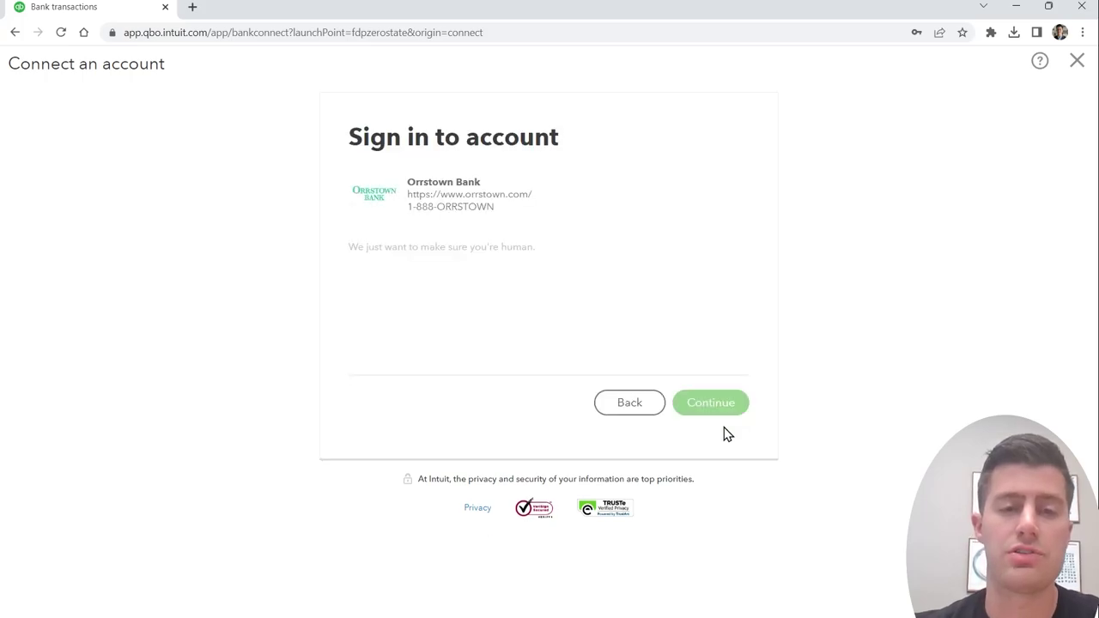
pyautogui.click(368, 302)
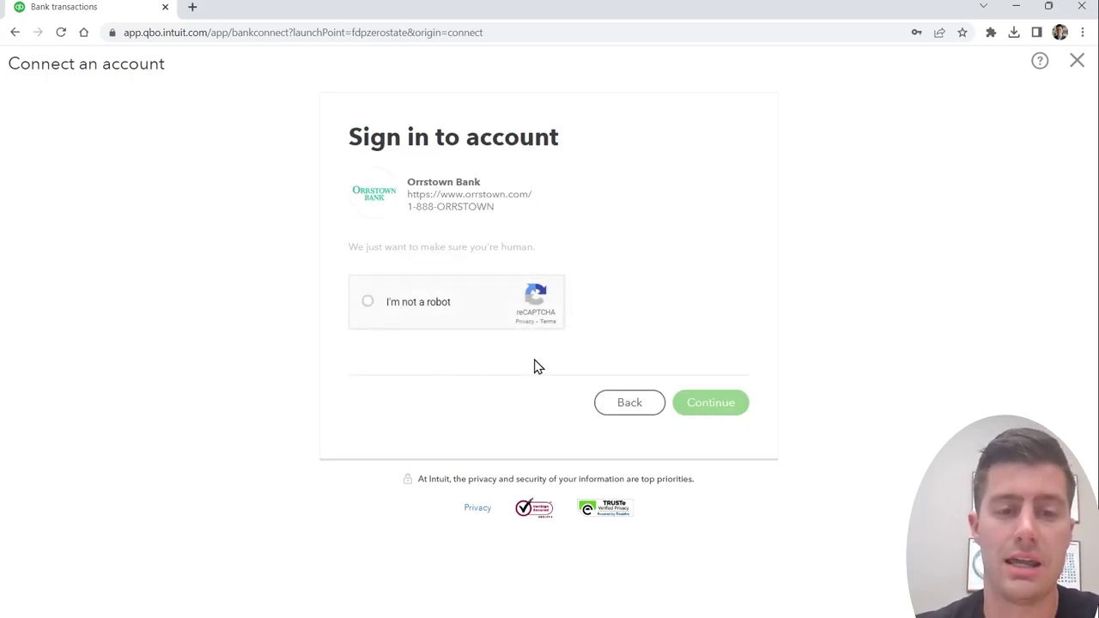
pyautogui.click(727, 414)
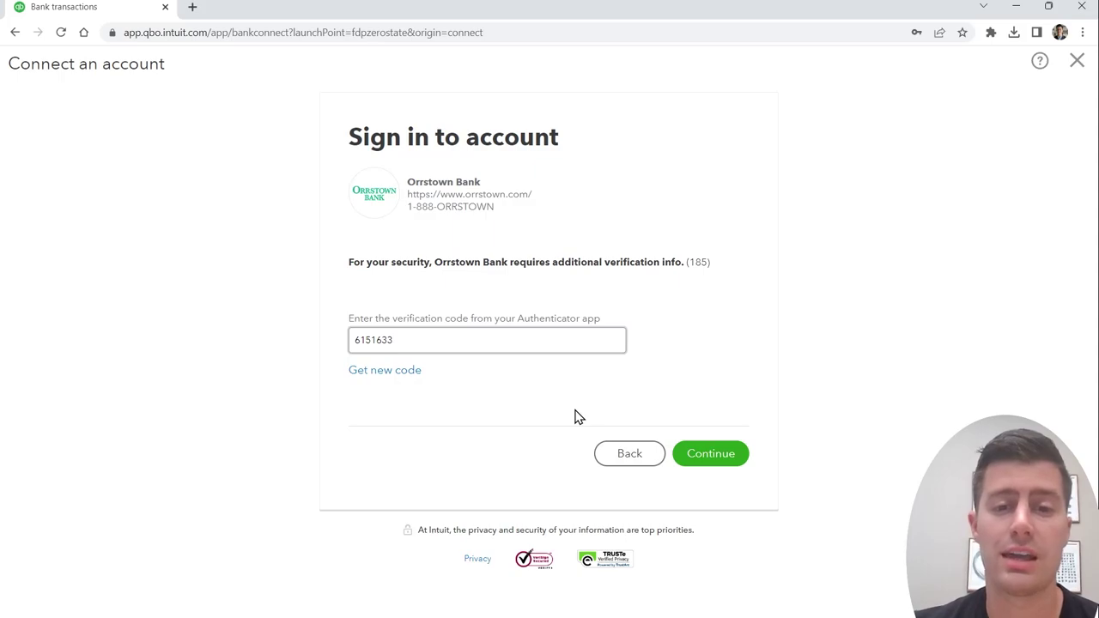
pyautogui.click(677, 452)
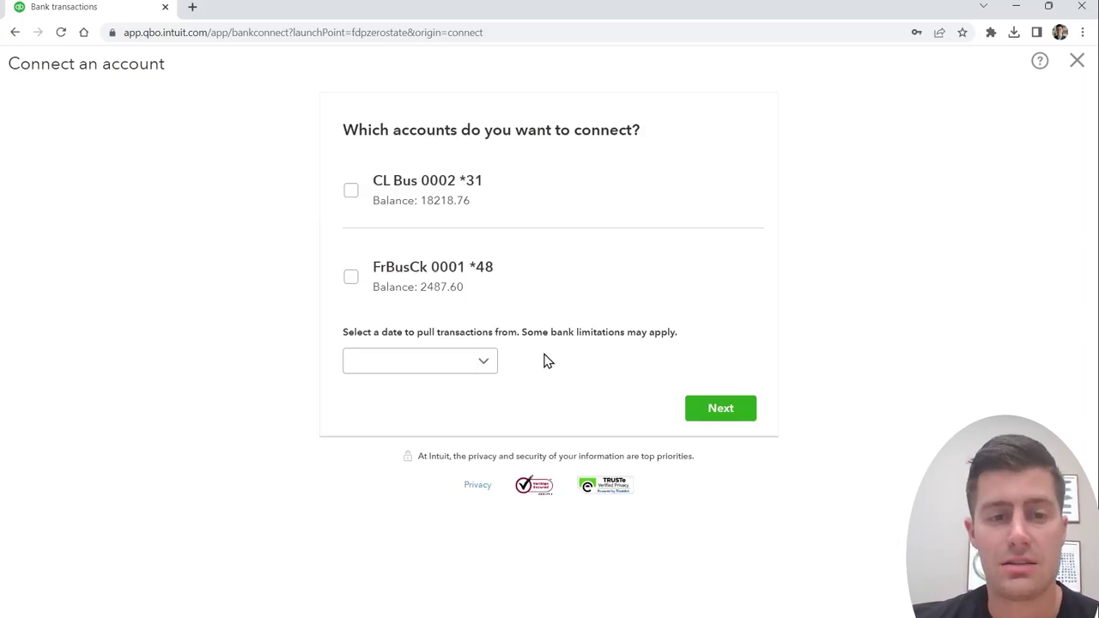
# Step: Select FrBusCk 0001 *48 and pull its transactions from Last year (01/01/2022)
pyautogui.click(350, 276)
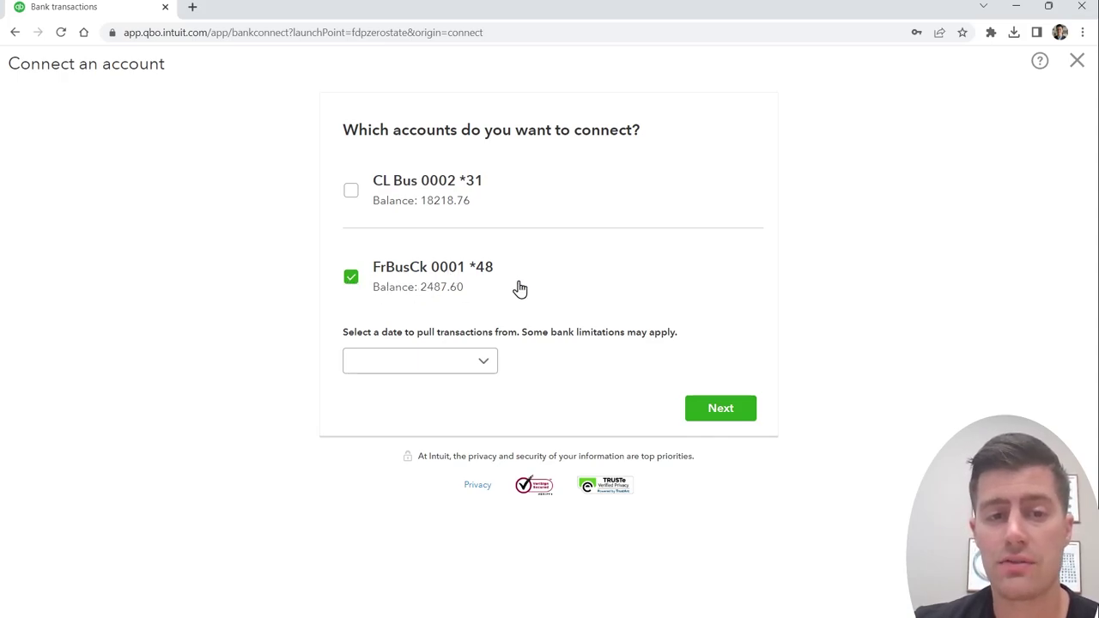
pyautogui.click(486, 367)
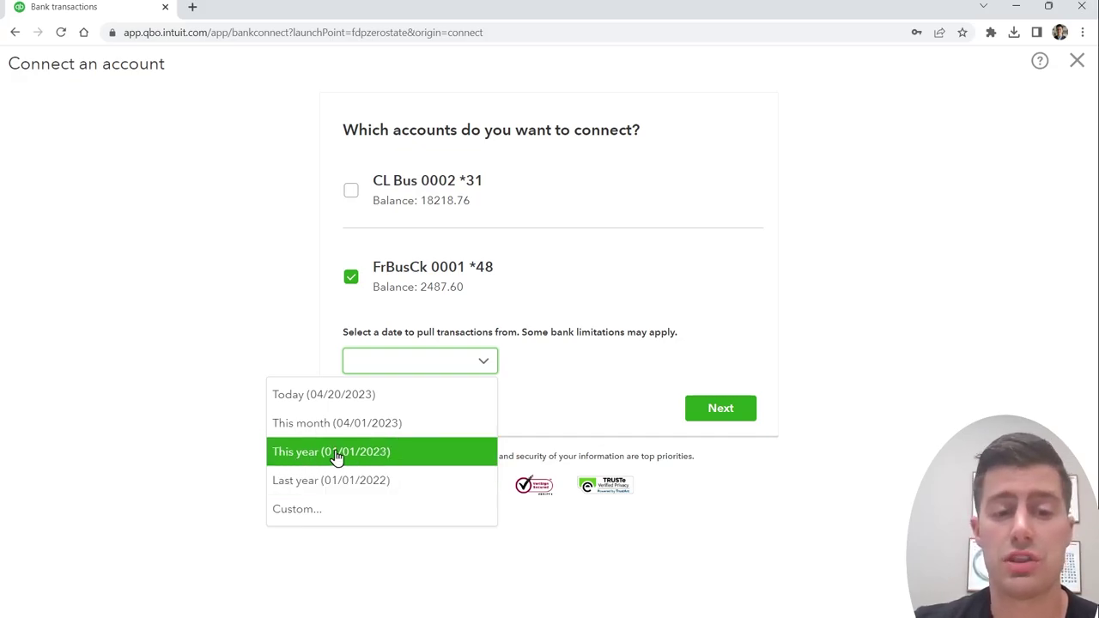
pyautogui.click(357, 484)
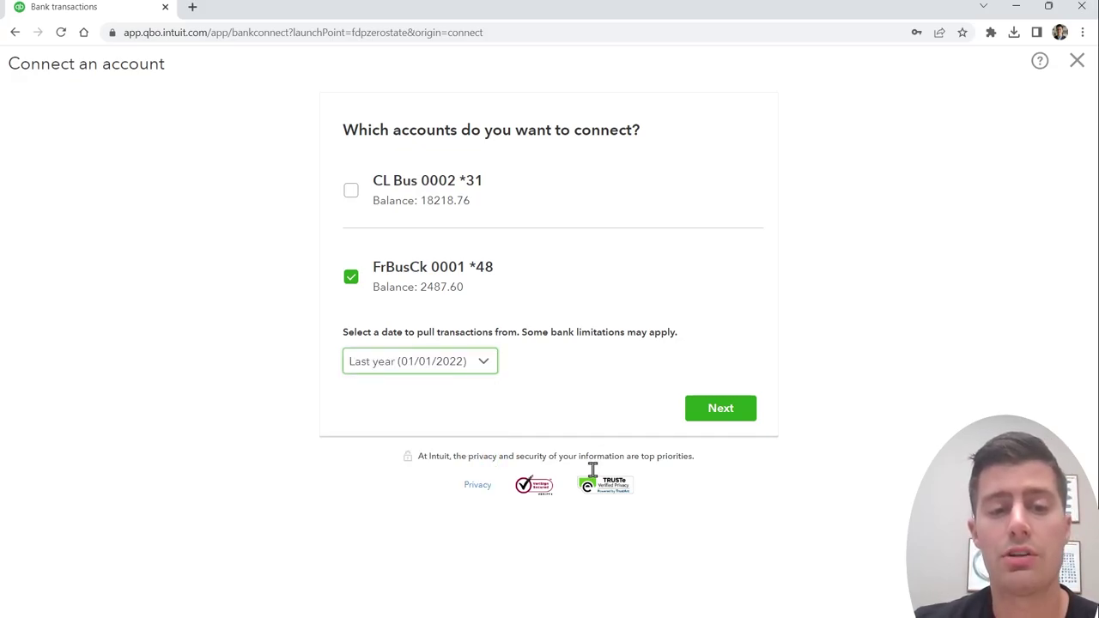
pyautogui.click(732, 420)
pyautogui.click(659, 211)
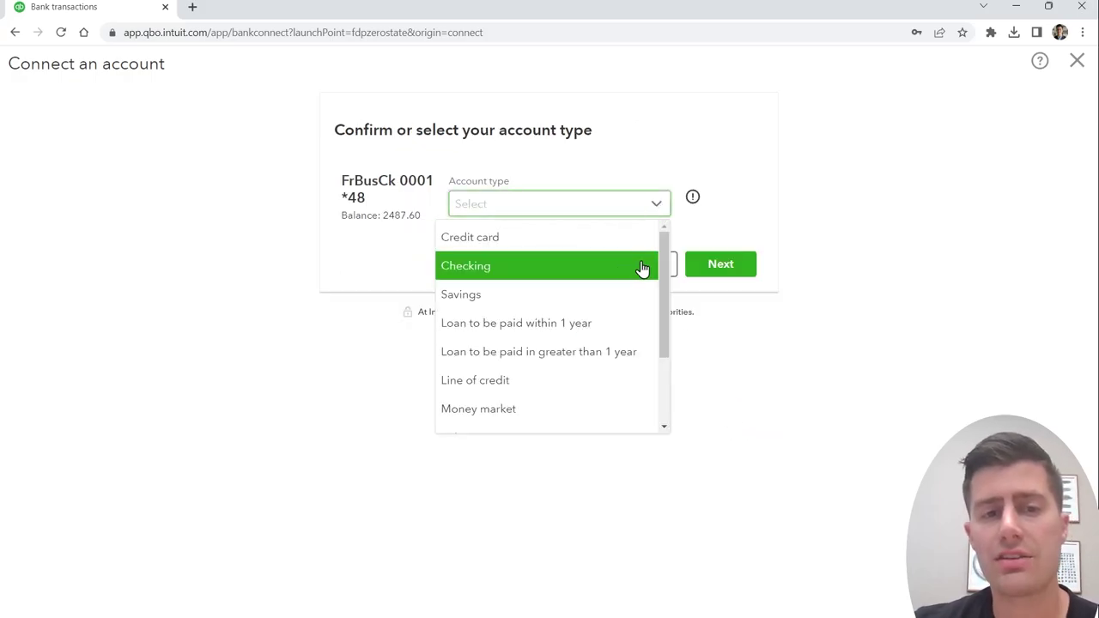
# Step: Connect FrBusCk 0001 as a Checking account named 'Orrstown bank'
pyautogui.click(511, 269)
pyautogui.click(720, 266)
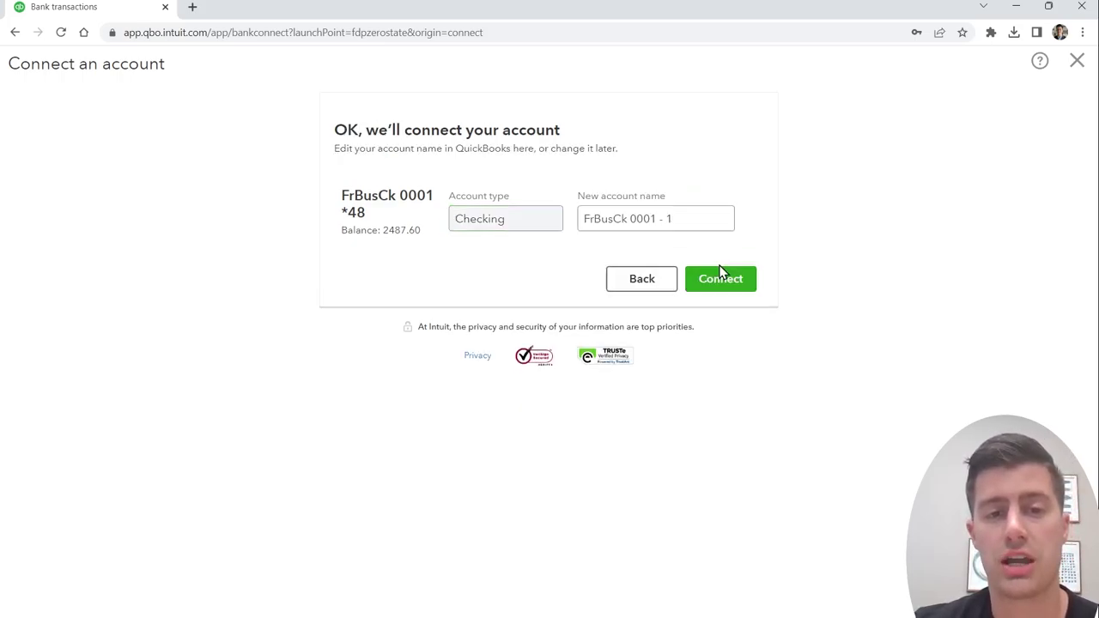
pyautogui.moveTo(682, 220); pyautogui.dragTo(475, 221)
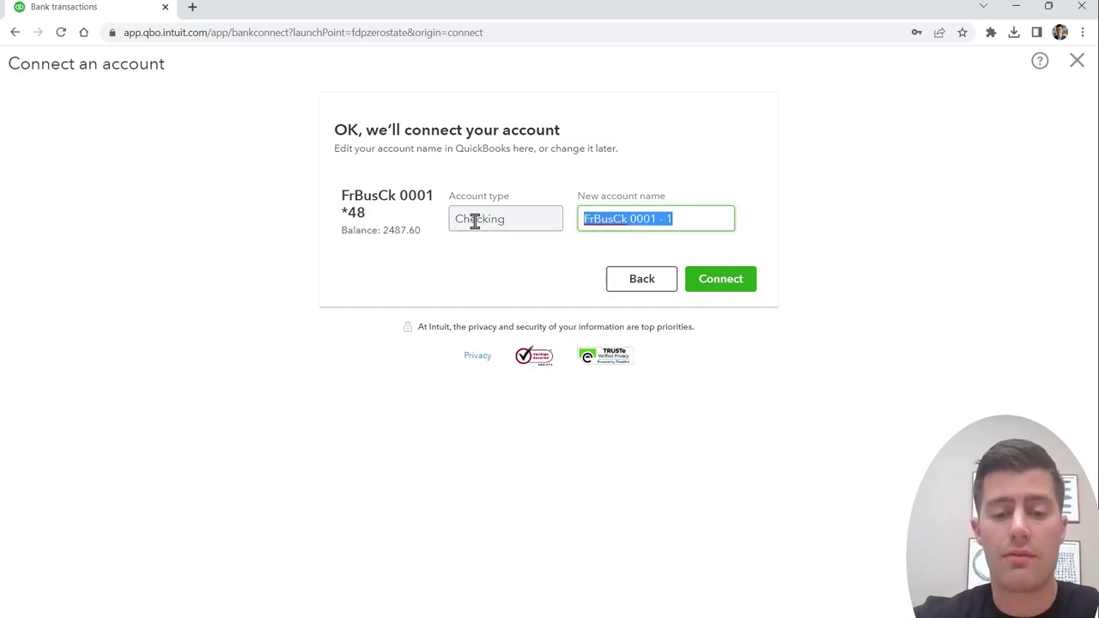
pyautogui.write('Orrstown ')
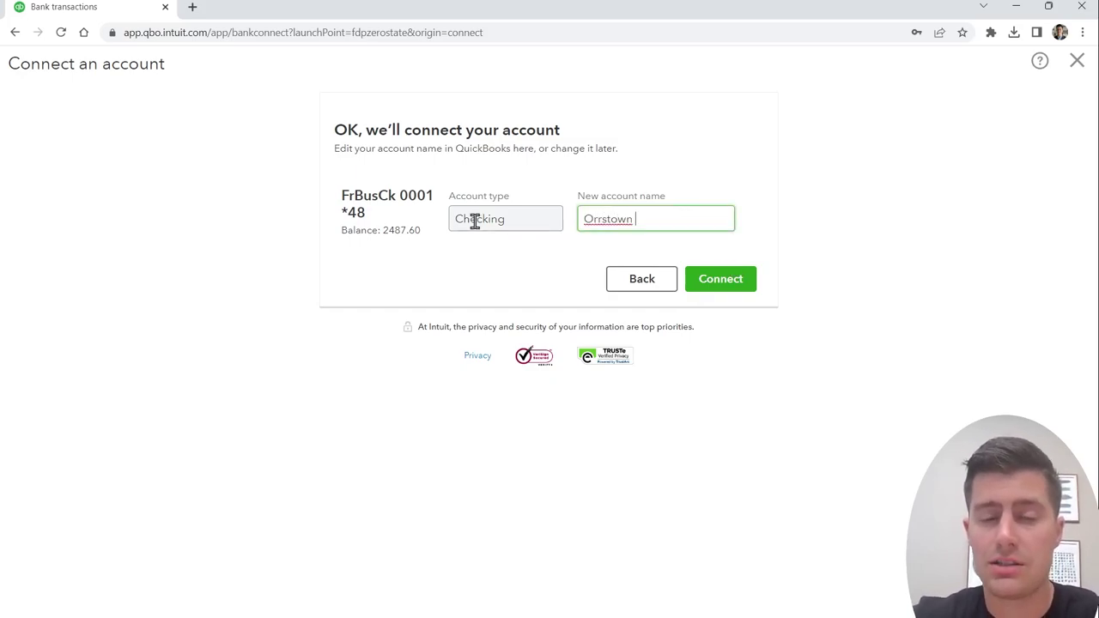
pyautogui.write('C')
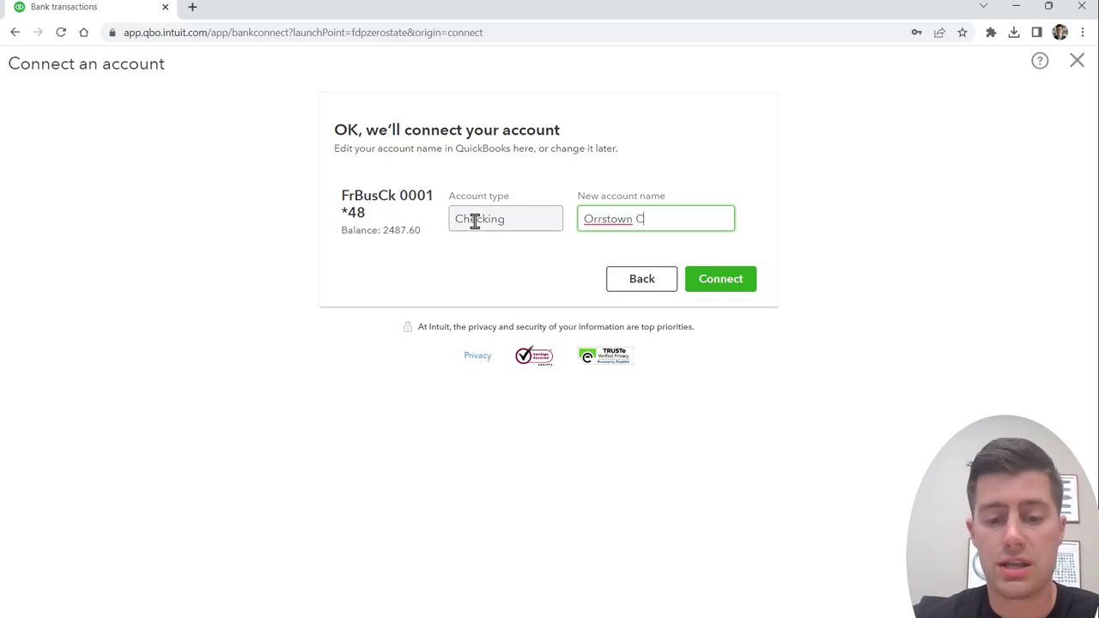
pyautogui.write('hecking 1234')
pyautogui.press('BackSpace')
pyautogui.press('BackSpace')
pyautogui.hotkey('ctrl', 'a')
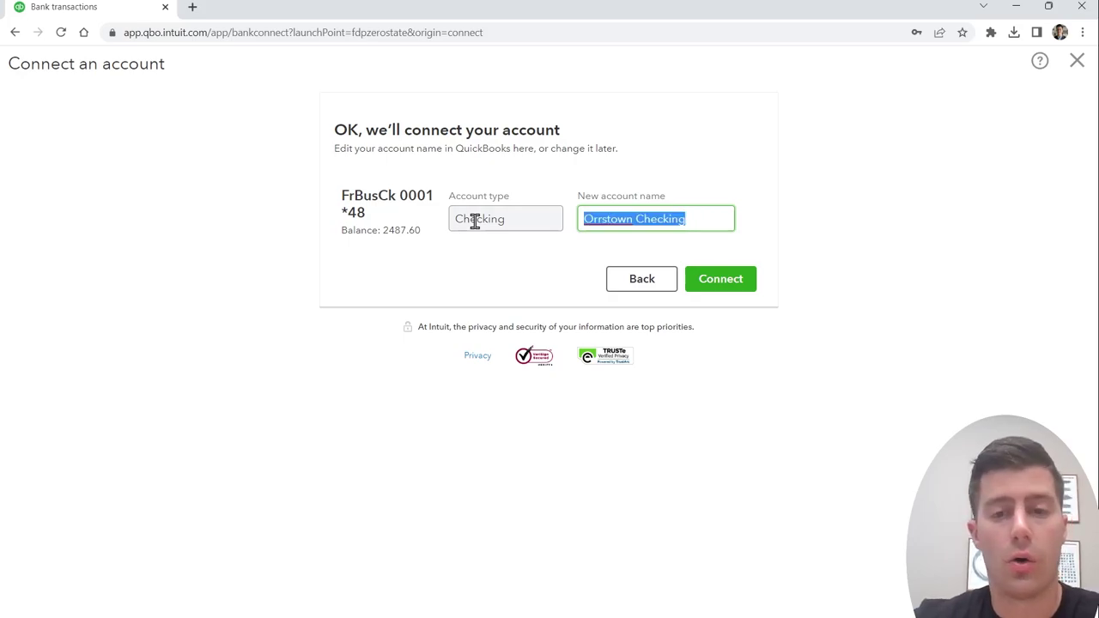
pyautogui.write('Checking A')
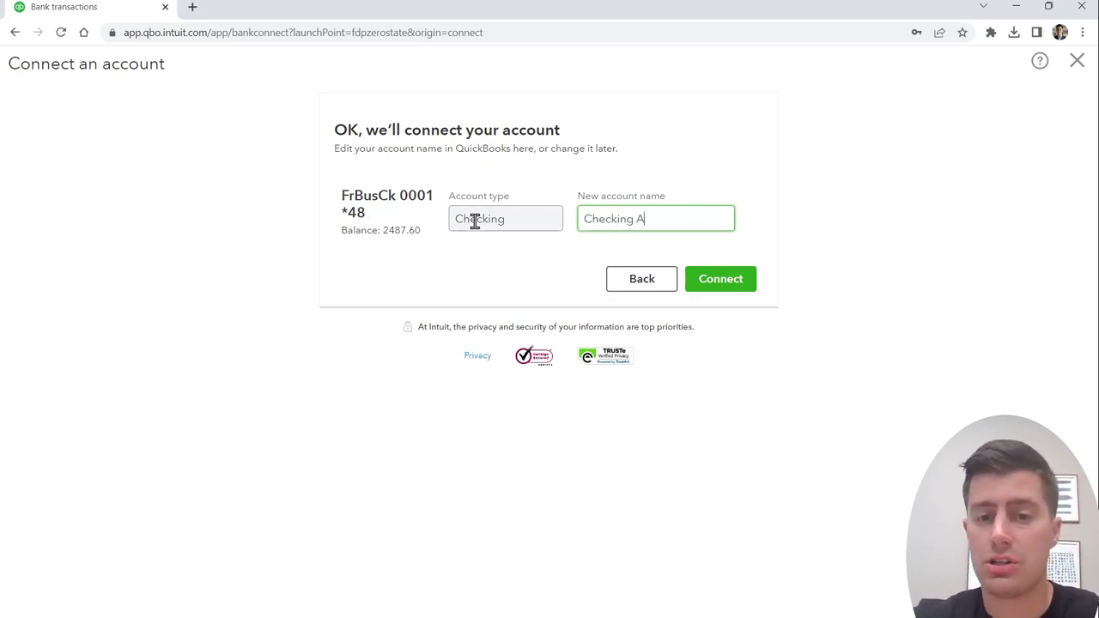
pyautogui.write('ccount')
pyautogui.hotkey('ctrl', 'a')
pyautogui.press('BackSpace')
pyautogui.write('Orrstown bank')
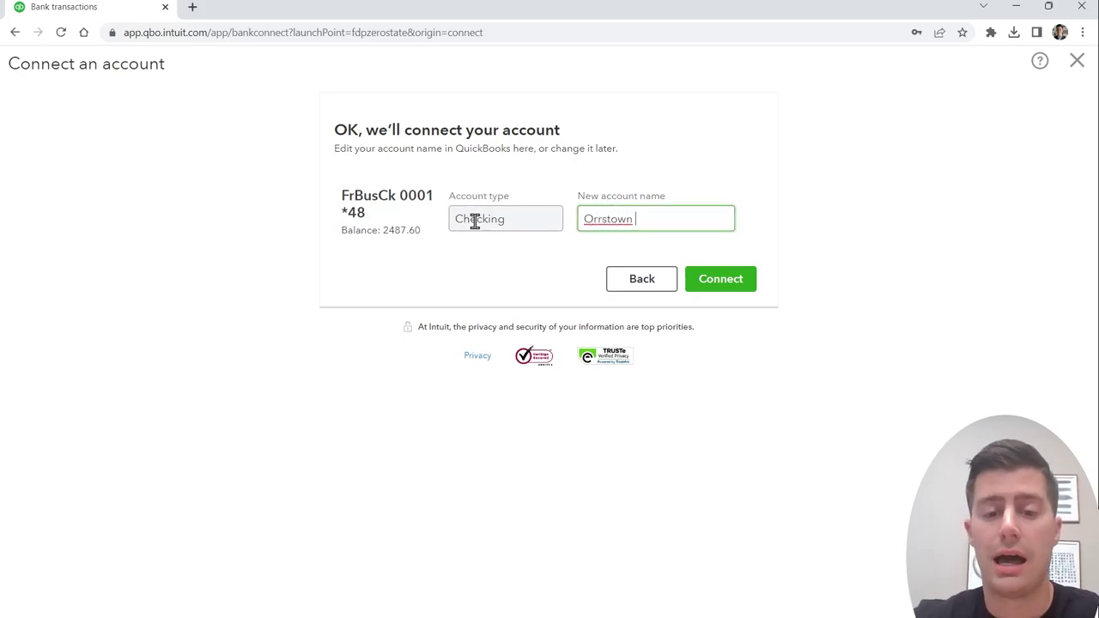
pyautogui.click(725, 289)
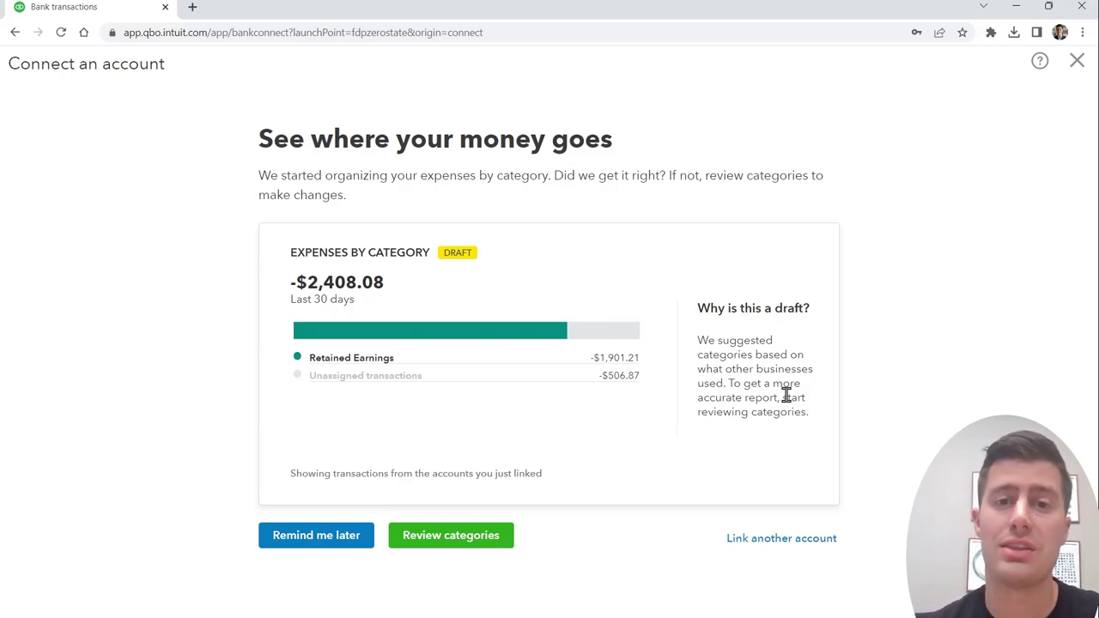
# Step: Add another account: find American Express Business Credit Card (US) and continue signing in
pyautogui.click(788, 548)
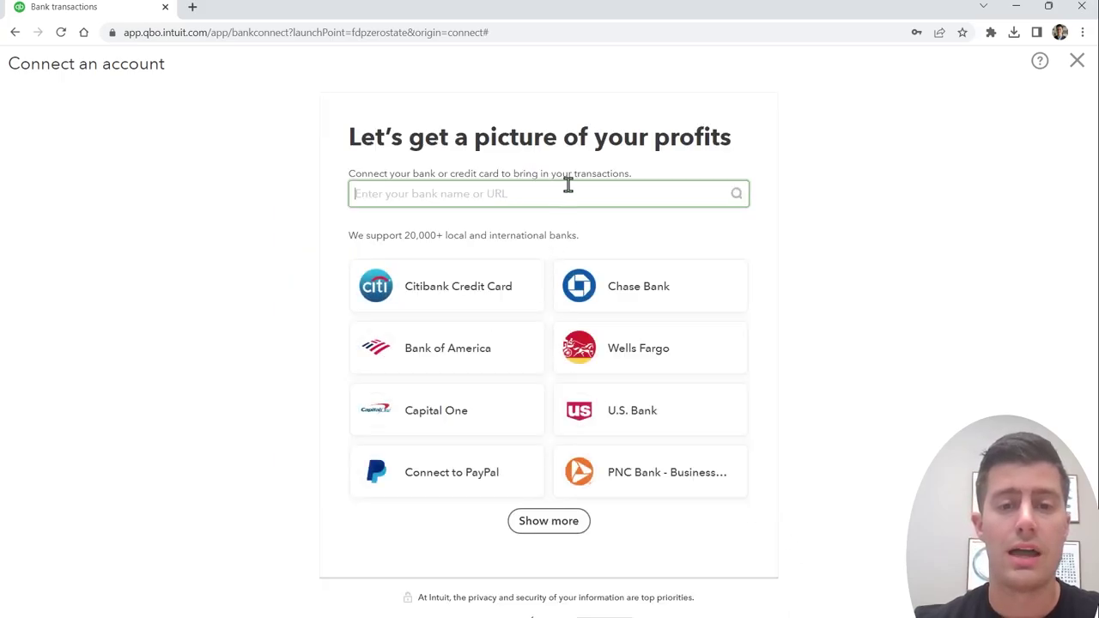
pyautogui.write('american')
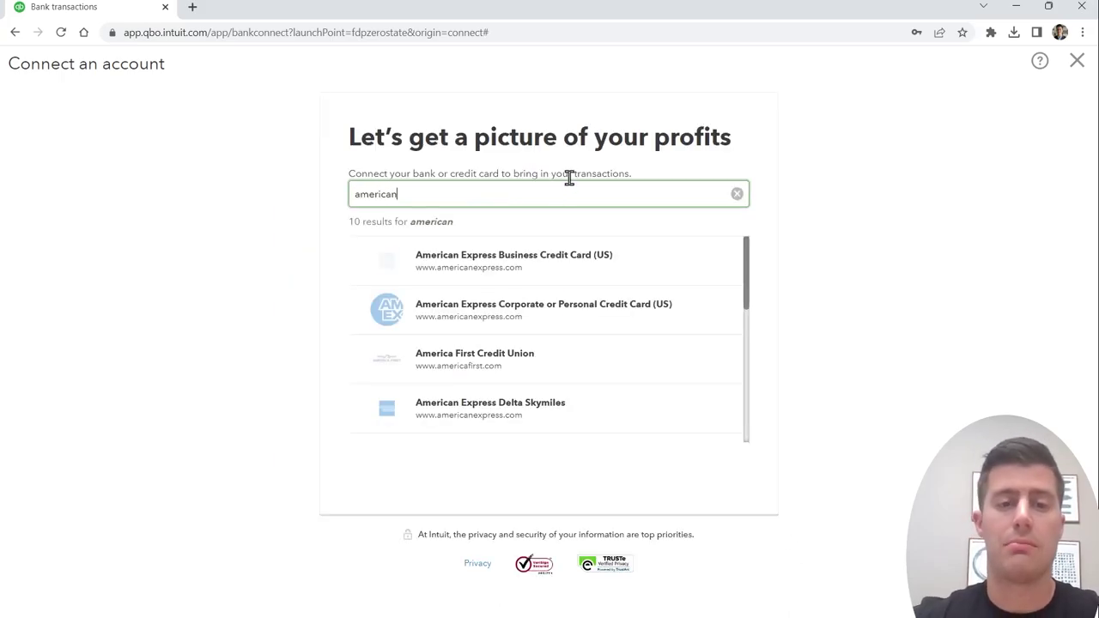
pyautogui.click(574, 264)
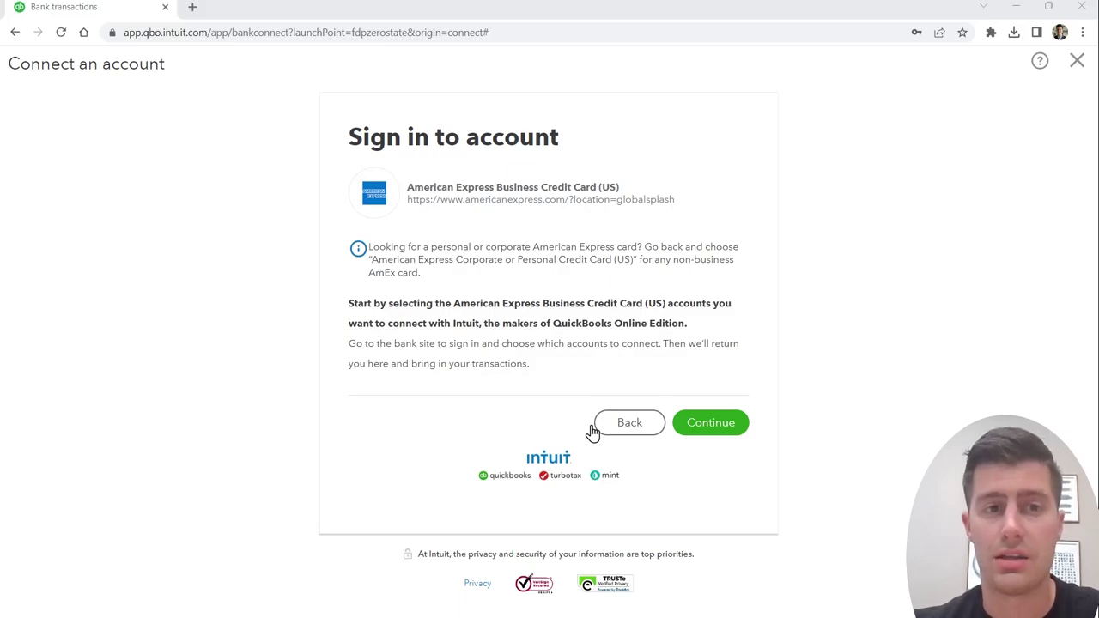
pyautogui.press('Return')
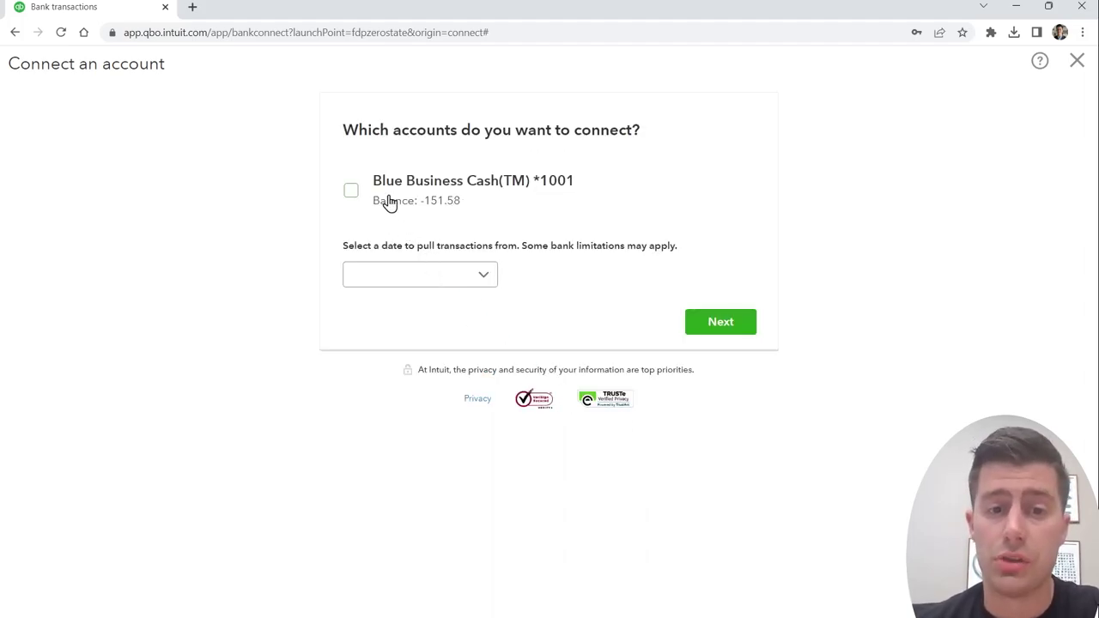
# Step: Select Blue Business Cash, pull transactions from Last year, and keep Credit card as type
pyautogui.click(351, 196)
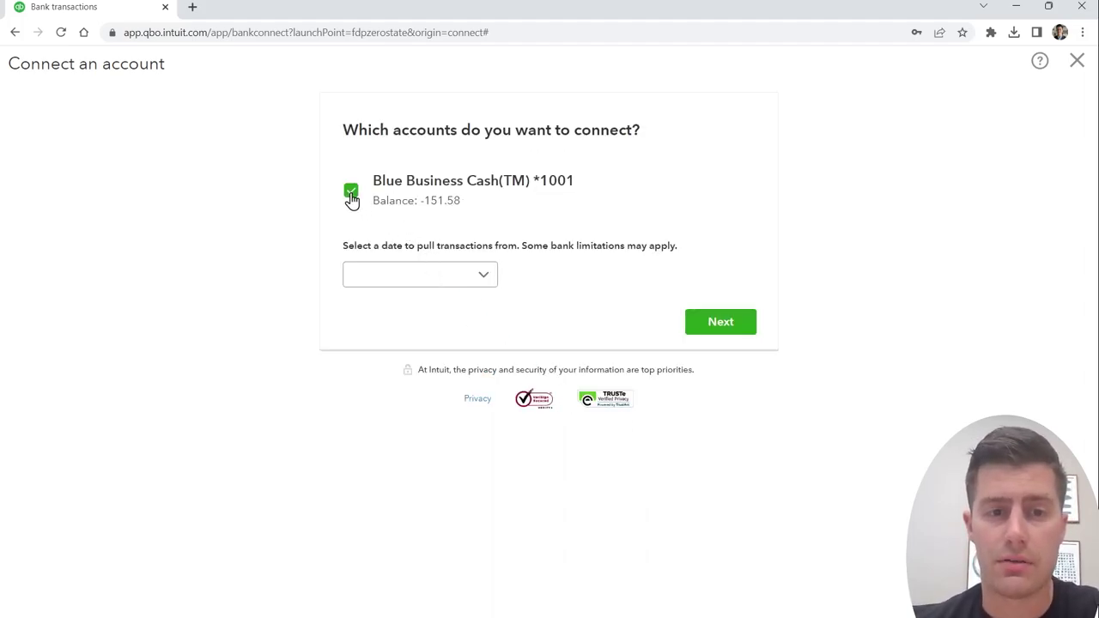
pyautogui.click(485, 276)
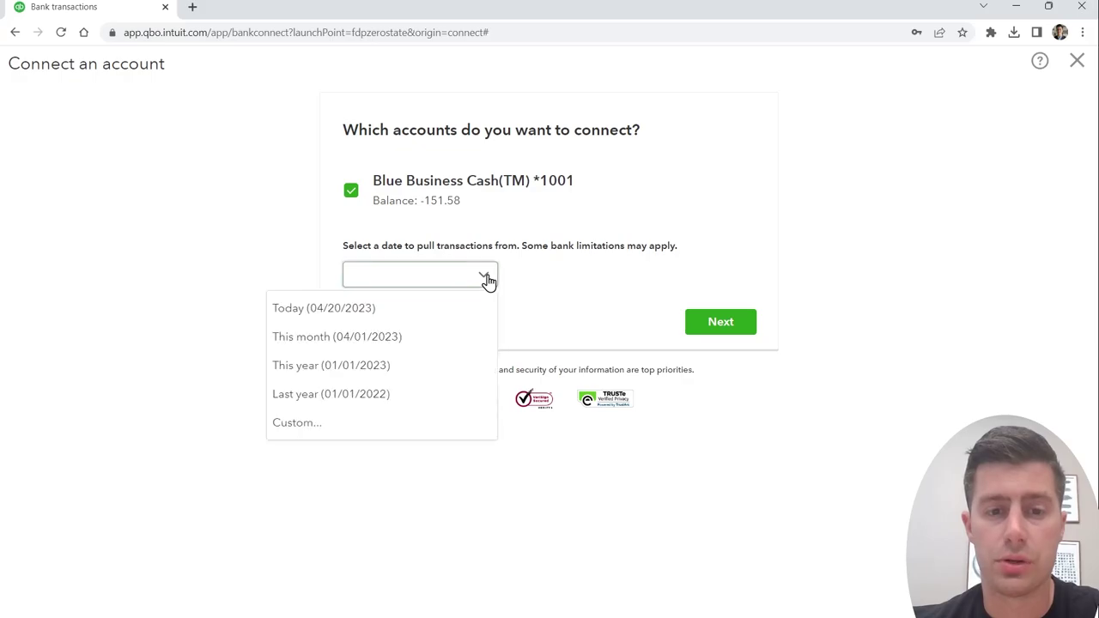
pyautogui.click(437, 397)
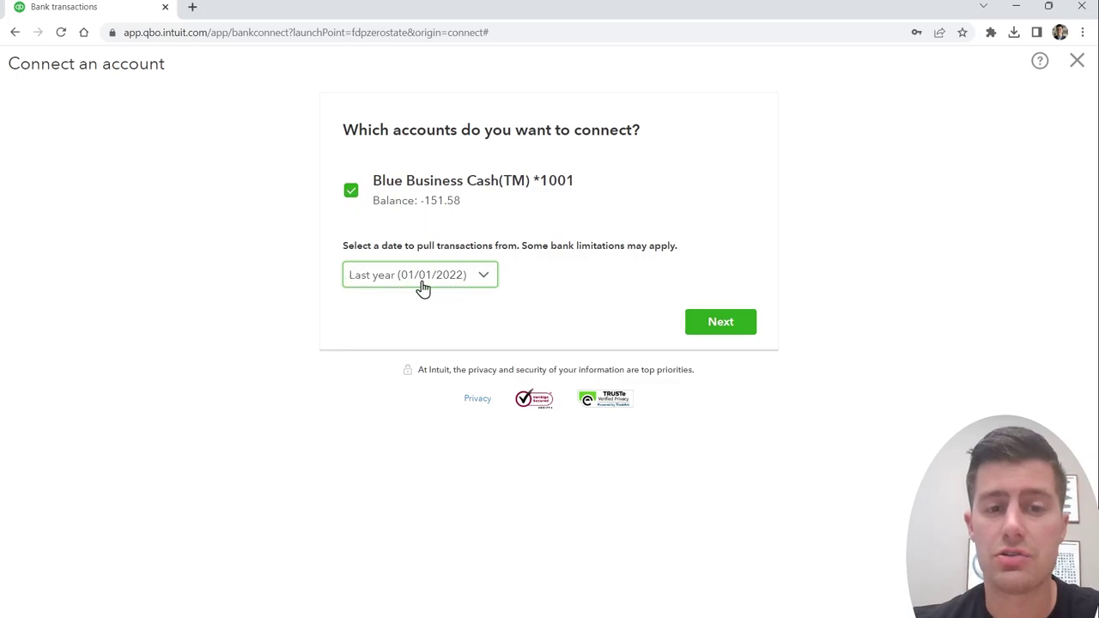
pyautogui.click(721, 326)
pyautogui.click(654, 214)
pyautogui.click(872, 233)
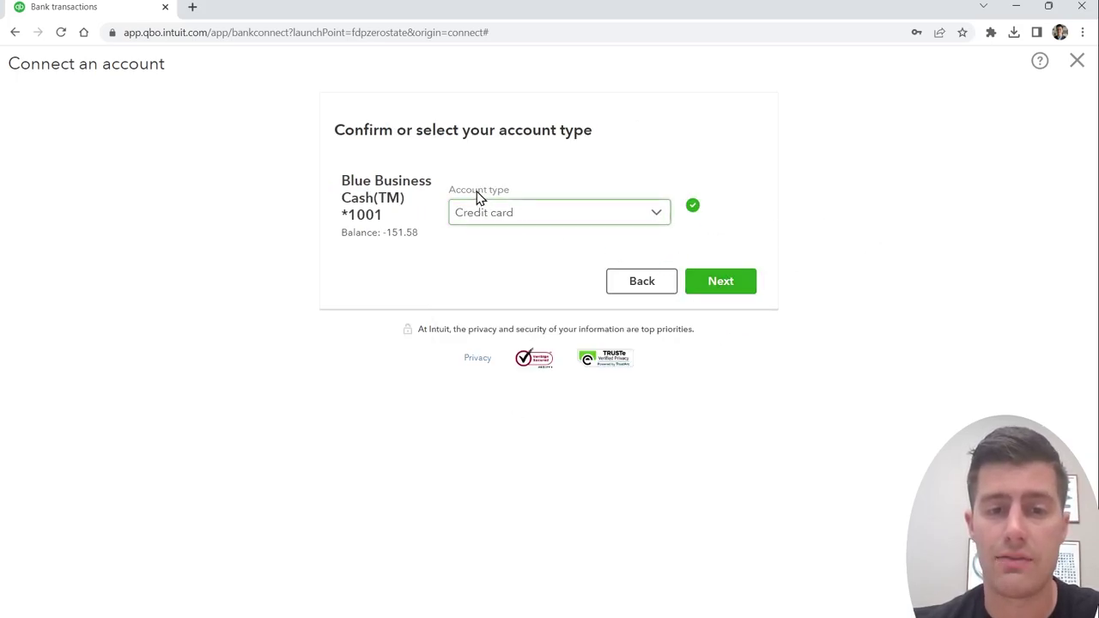
pyautogui.click(721, 289)
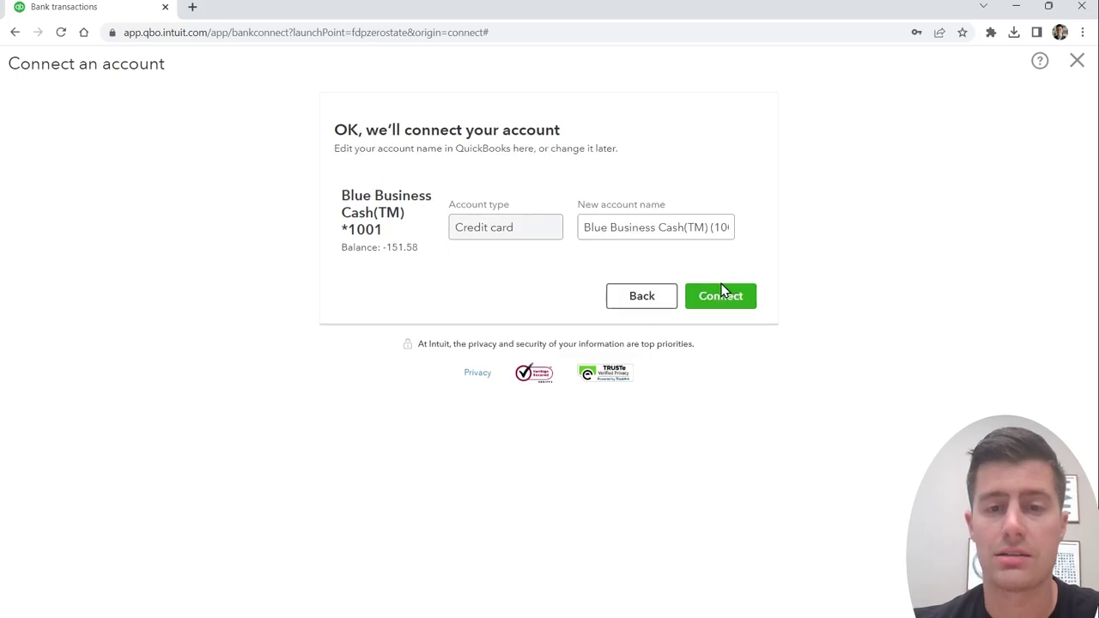
# Step: Name the account 'Amex Credit Card' and connect it
pyautogui.tripleClick(662, 228)
pyautogui.write('Amex Credit Card')
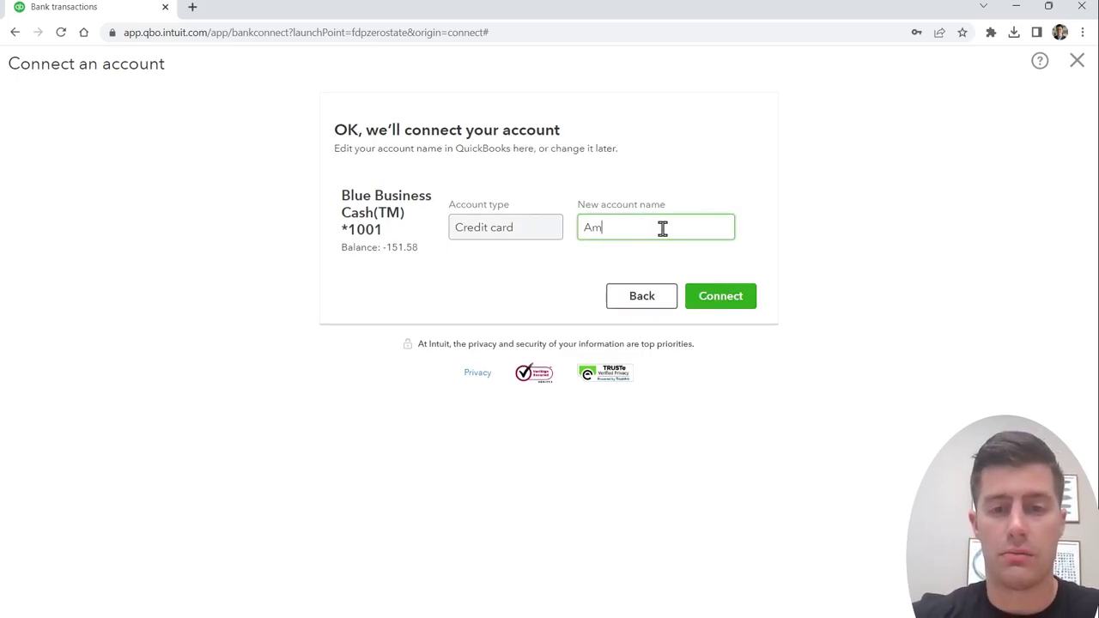
pyautogui.click(712, 292)
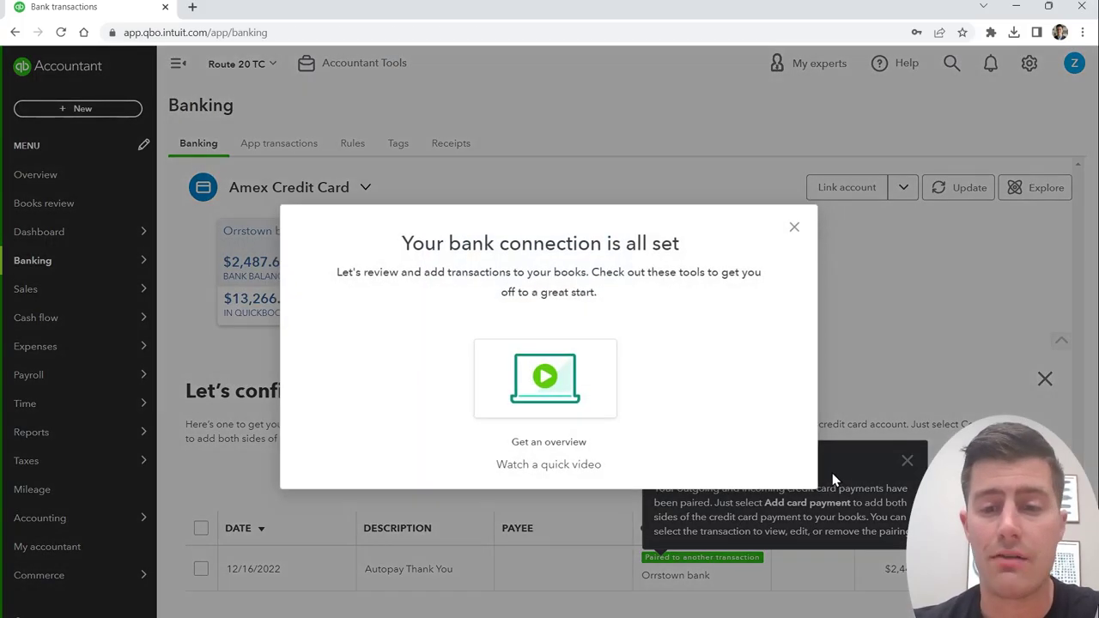
# Step: Close the connection success message and the paired credit card payment panel
pyautogui.click(794, 227)
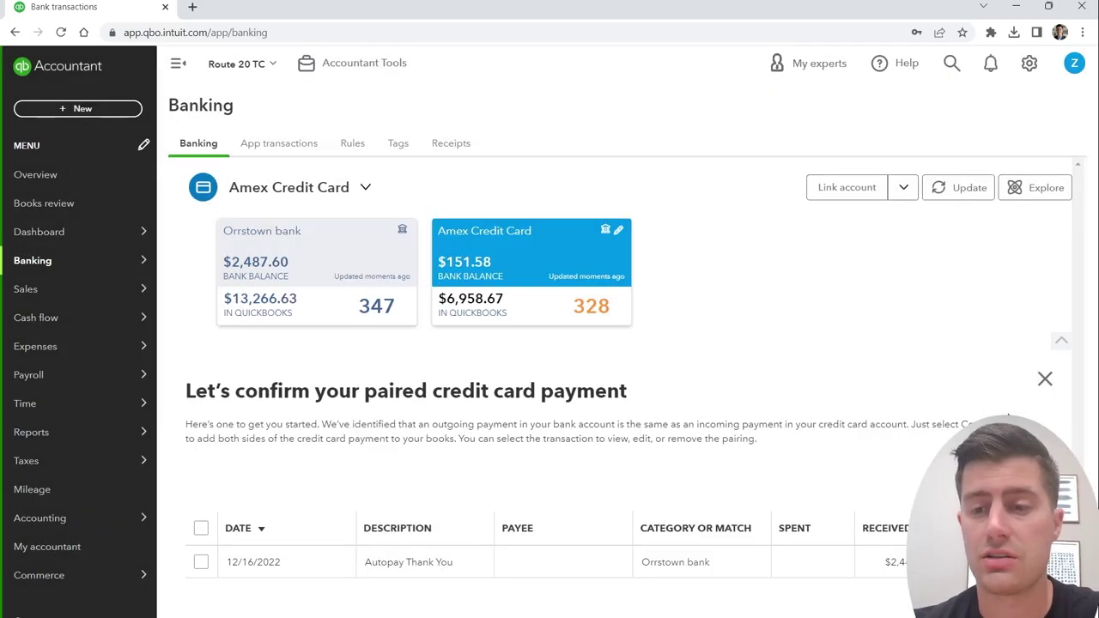
pyautogui.click(1047, 381)
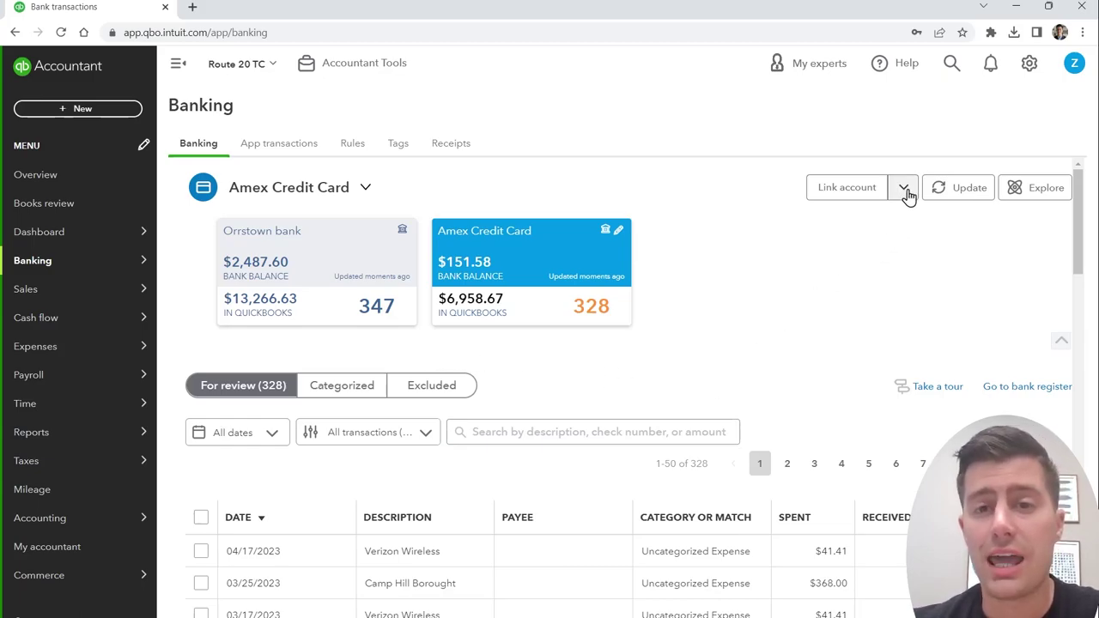
pyautogui.scroll(-1, 812, 343)
# Step: Choose Upload from file from the Link account options to import bank transactions
pyautogui.scroll(1, 809, 343)
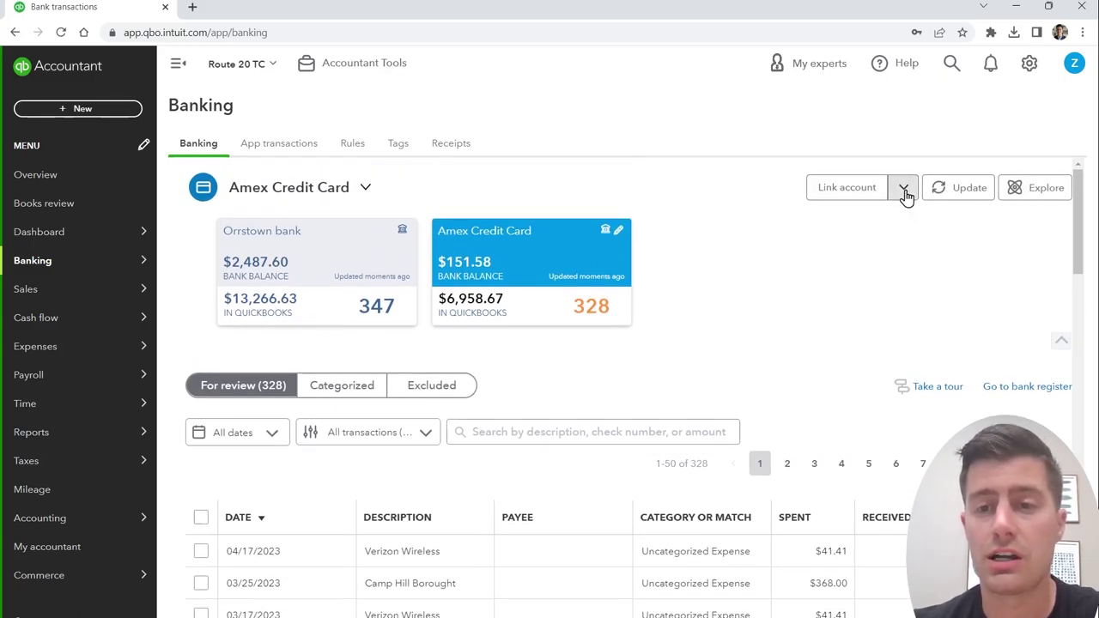
pyautogui.click(904, 189)
pyautogui.click(869, 221)
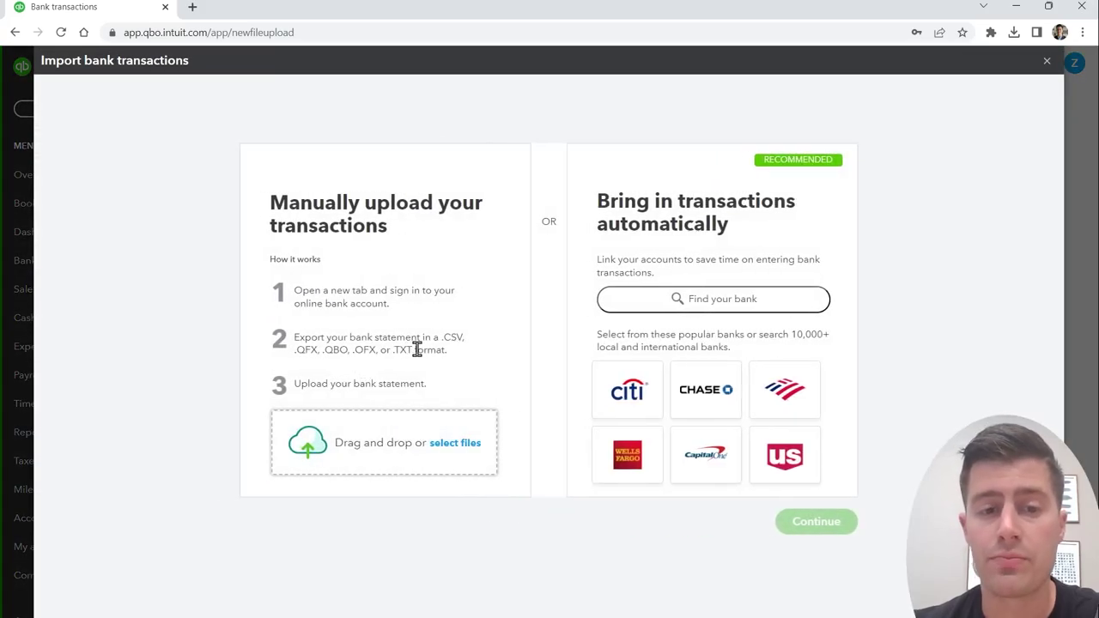
# Step: Highlight the .CSV and .QBO formats, then close Import bank transactions
pyautogui.moveTo(463, 336); pyautogui.dragTo(442, 337)
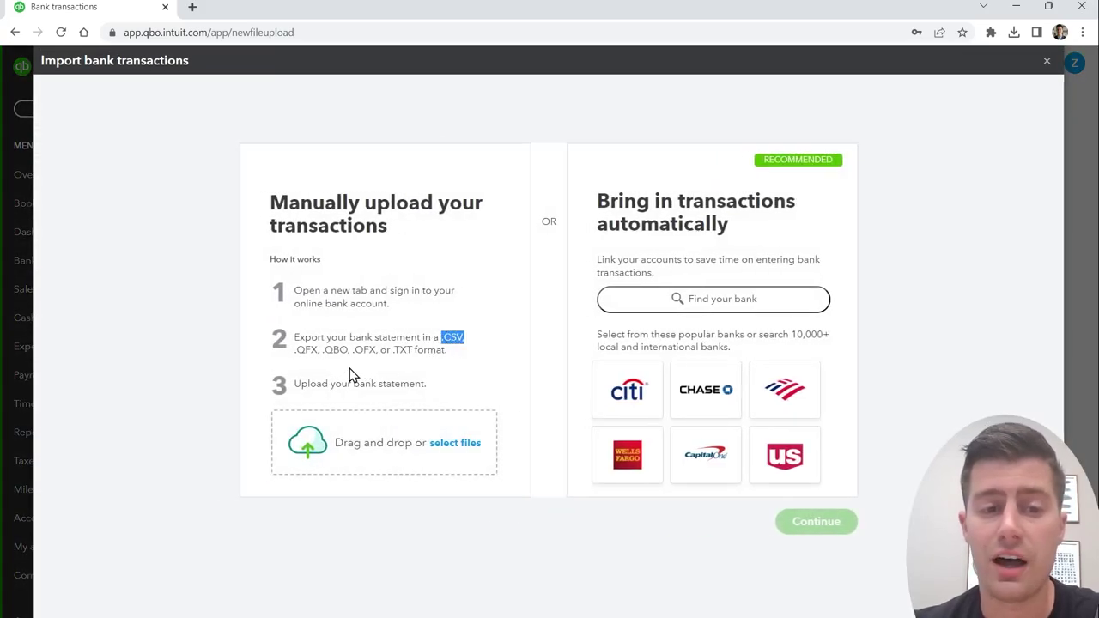
pyautogui.moveTo(349, 350); pyautogui.dragTo(323, 354)
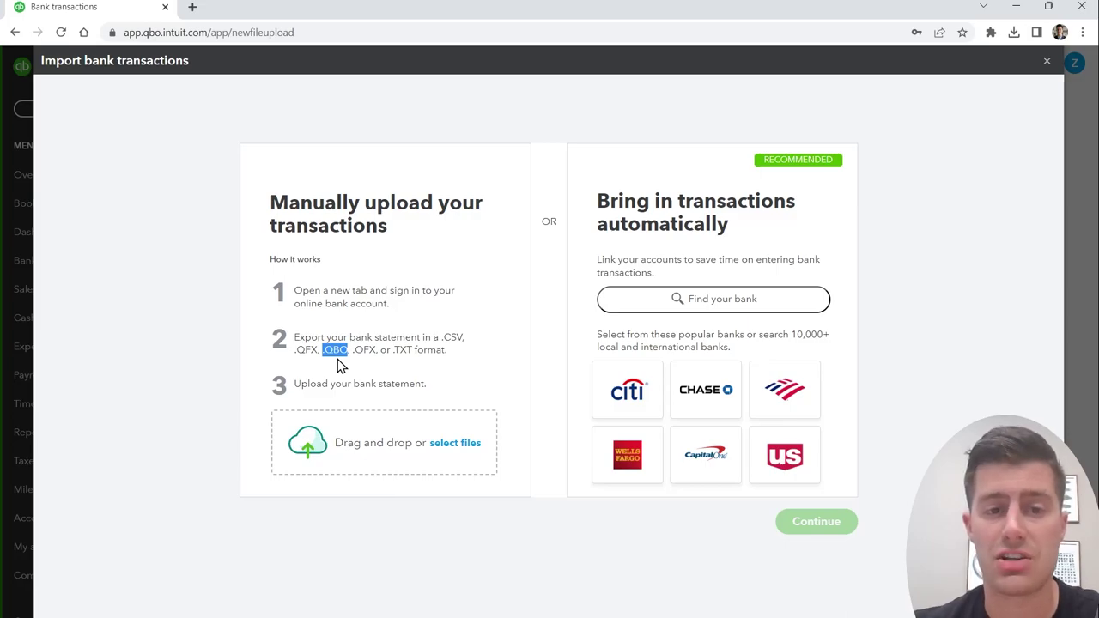
pyautogui.moveTo(464, 338); pyautogui.dragTo(434, 338)
pyautogui.click(434, 339)
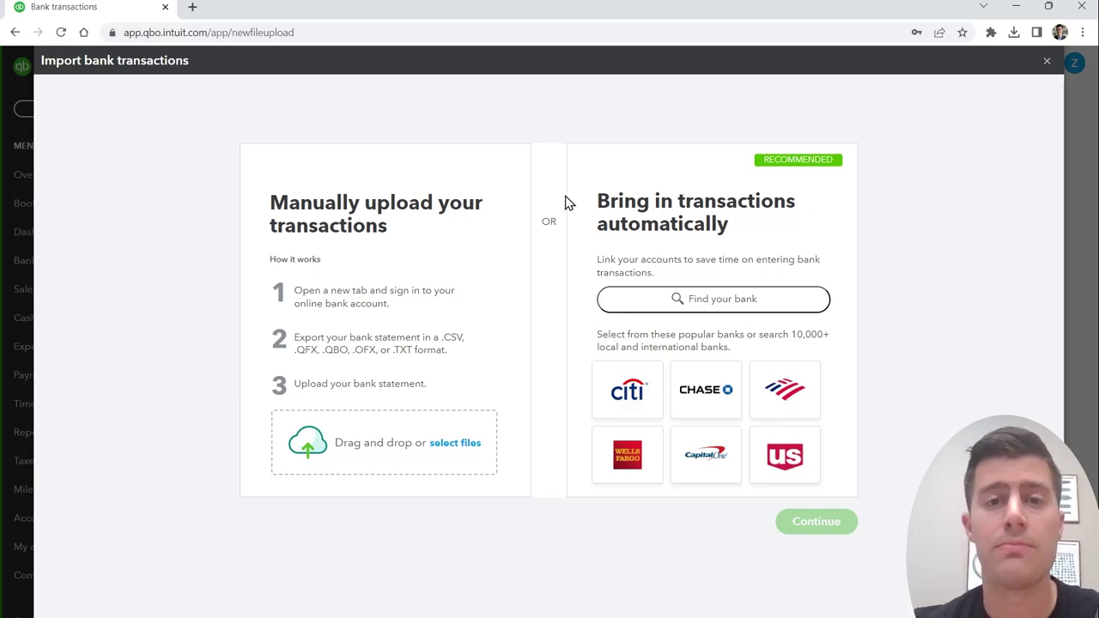
pyautogui.click(1047, 61)
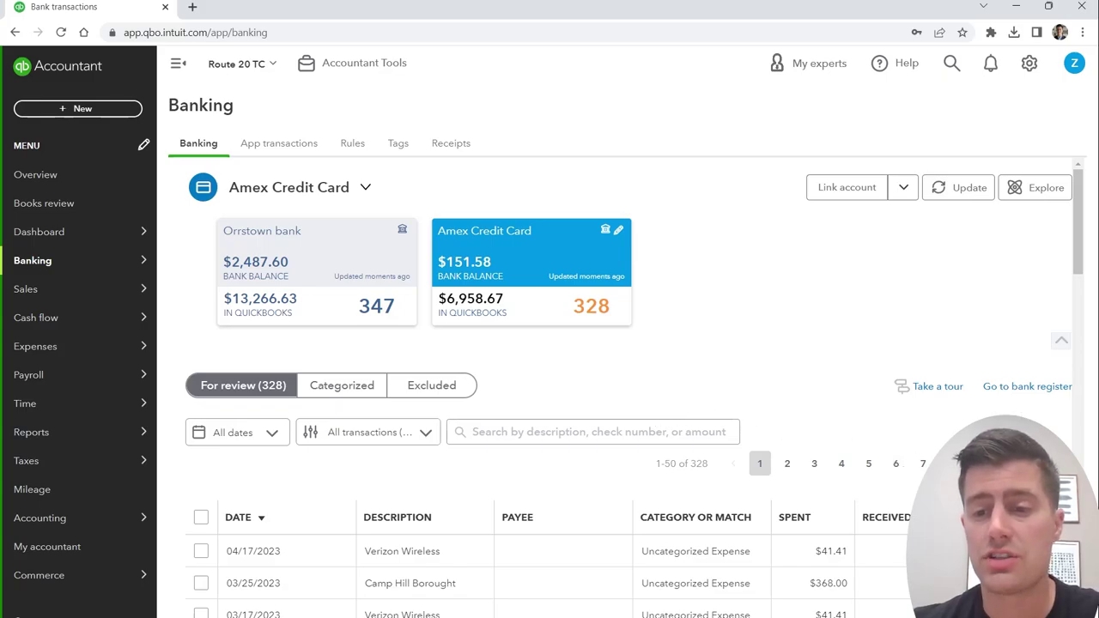
# Step: Set the Amex Credit Card transaction table to 300 per page, showing 1-300 of 328
pyautogui.click(1042, 463)
pyautogui.scroll(-6, 549, 387)
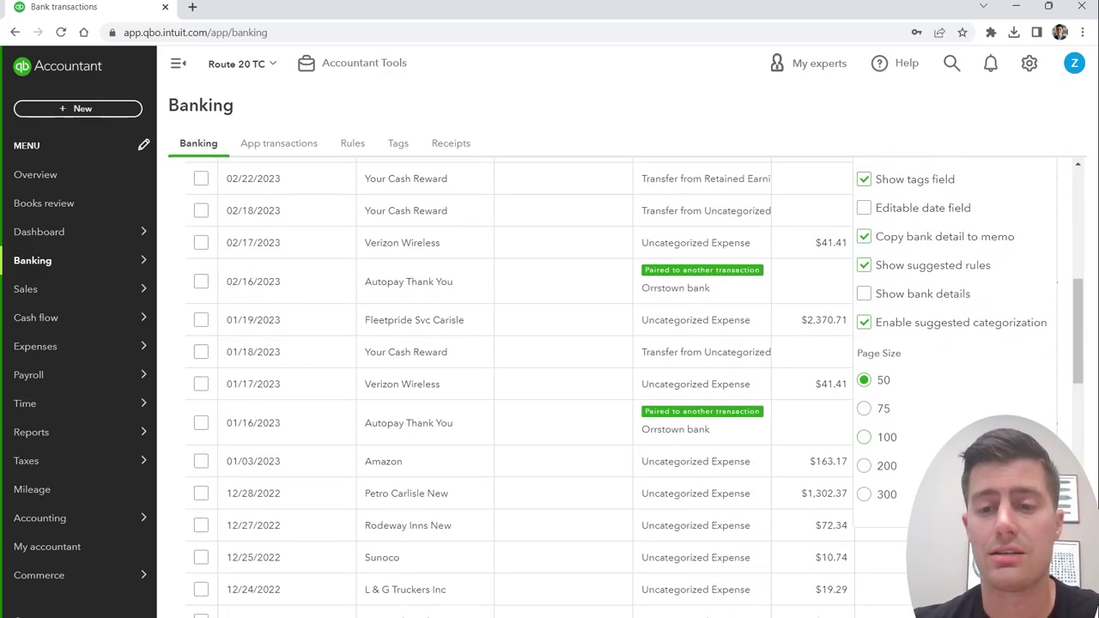
pyautogui.click(863, 494)
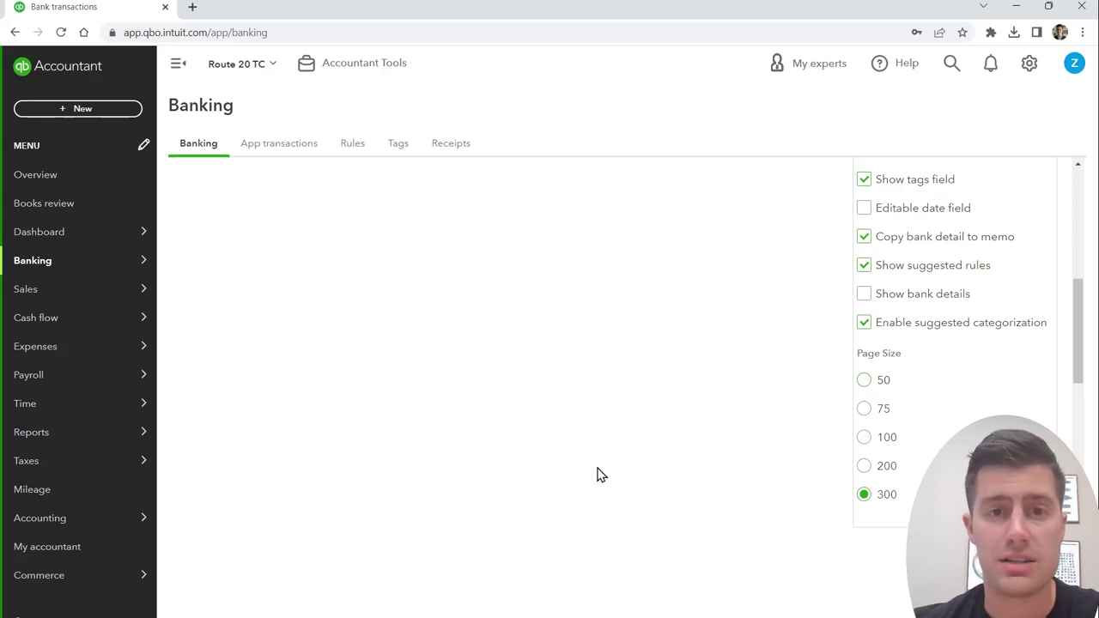
pyautogui.scroll(1, 596, 473)
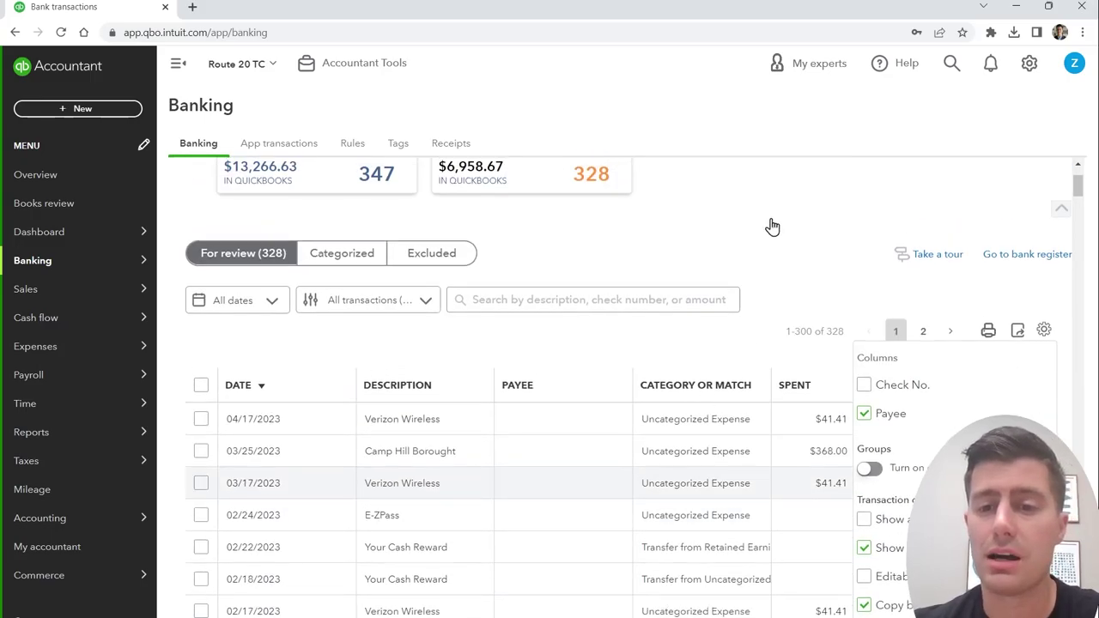
pyautogui.scroll(1, 771, 229)
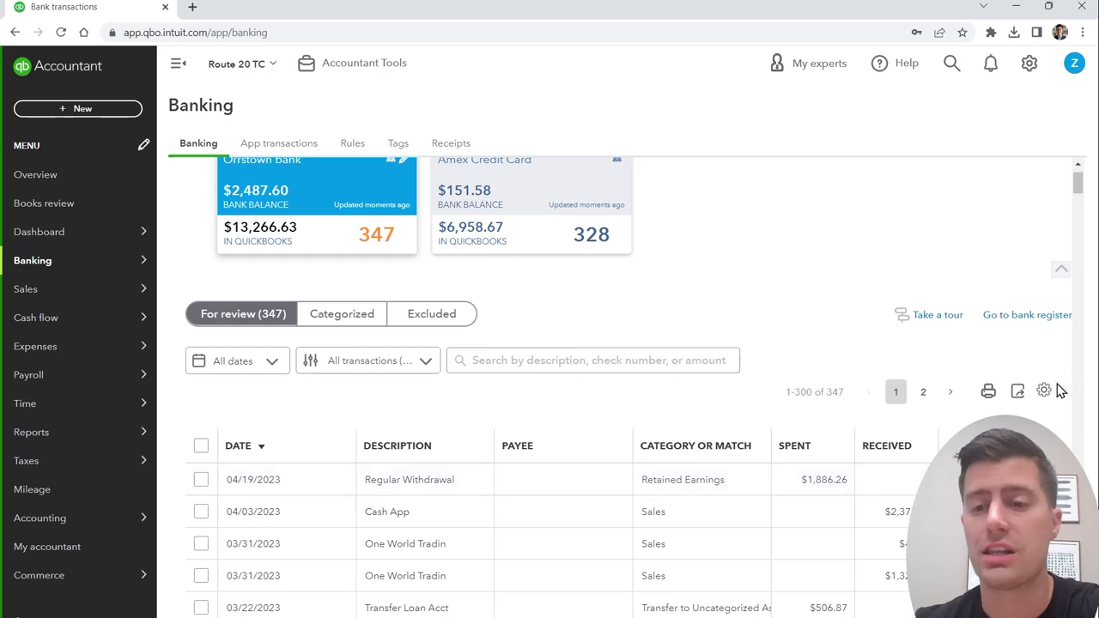
# Step: Show 300 Orrstown bank transactions per page, sorted by description
pyautogui.click(1044, 390)
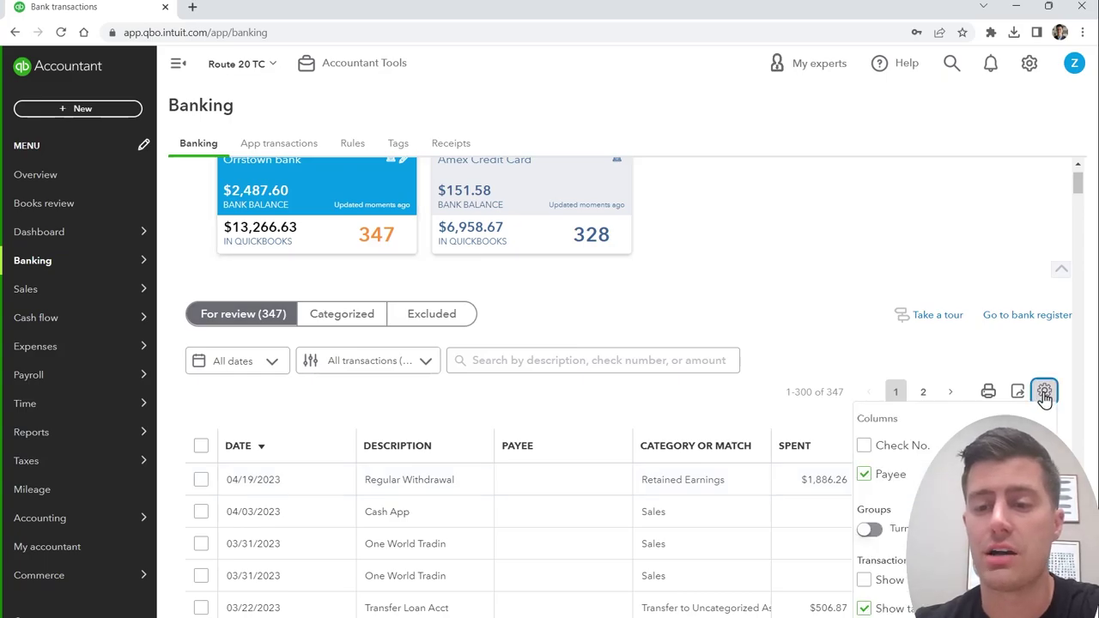
pyautogui.scroll(-3, 903, 590)
pyautogui.click(864, 495)
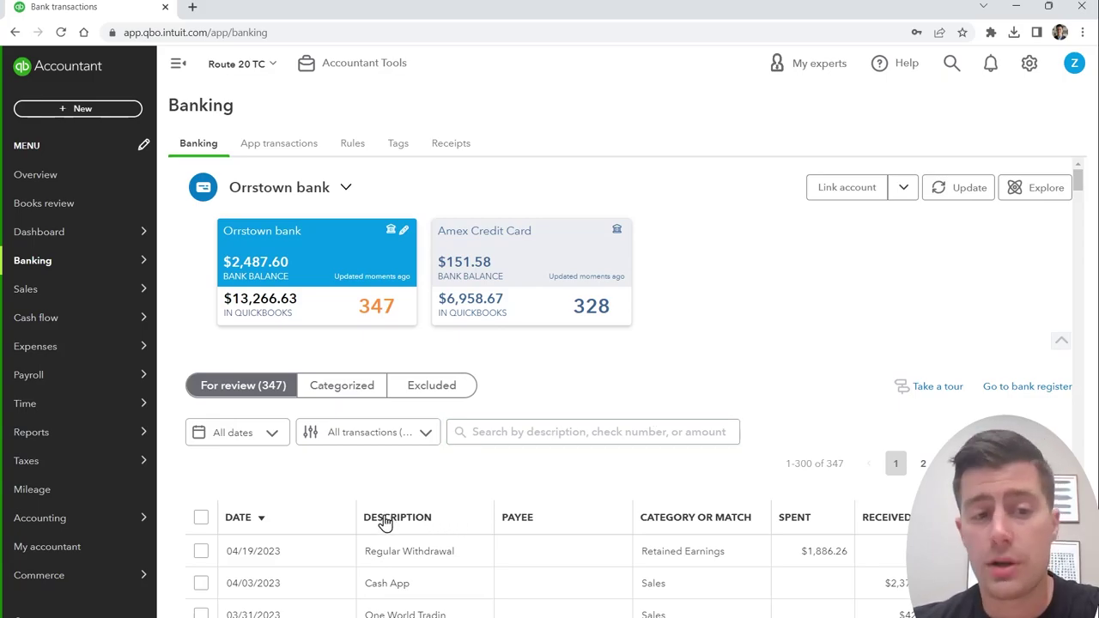
pyautogui.click(385, 520)
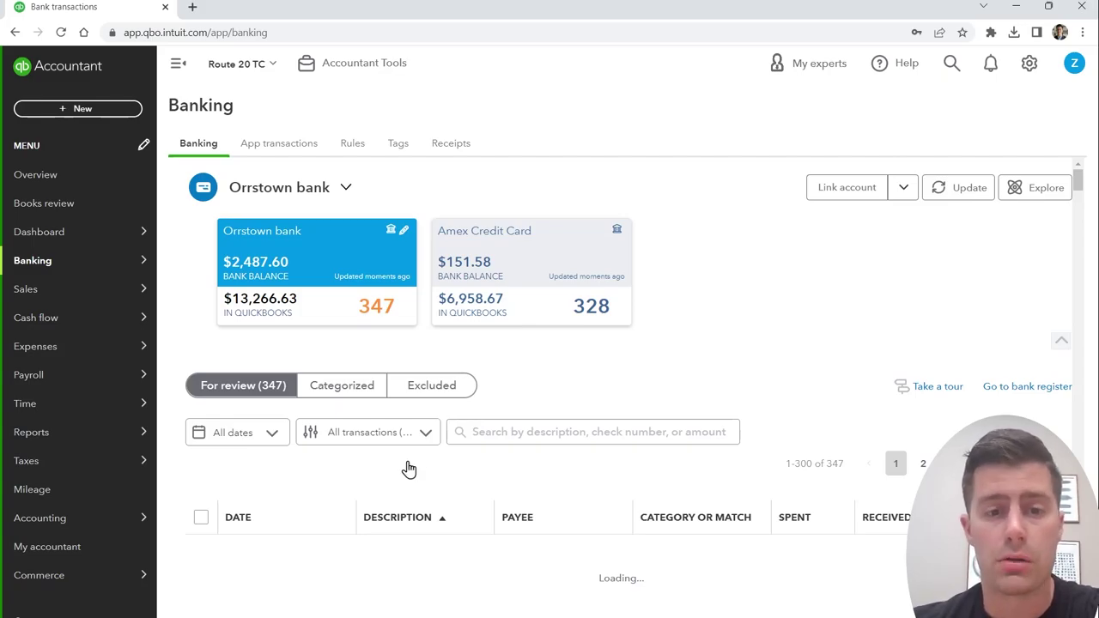
pyautogui.scroll(-1, 412, 477)
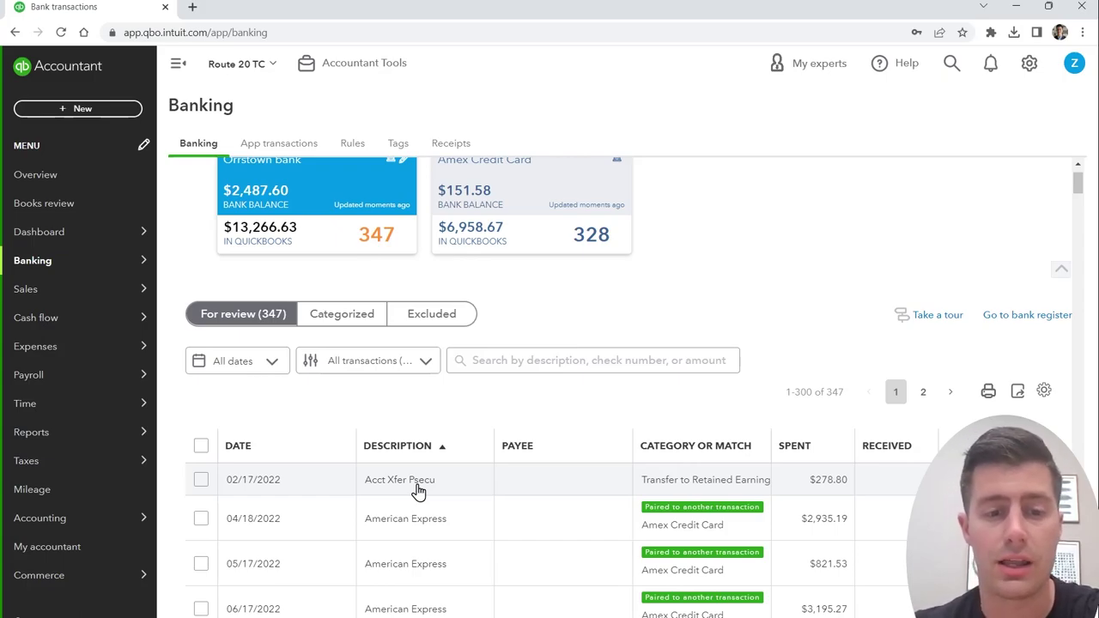
# Step: Switch the 02/17/2022 $278.80 Acct Xfer Psecu payment from Record as transfer to Categorize
pyautogui.click(418, 492)
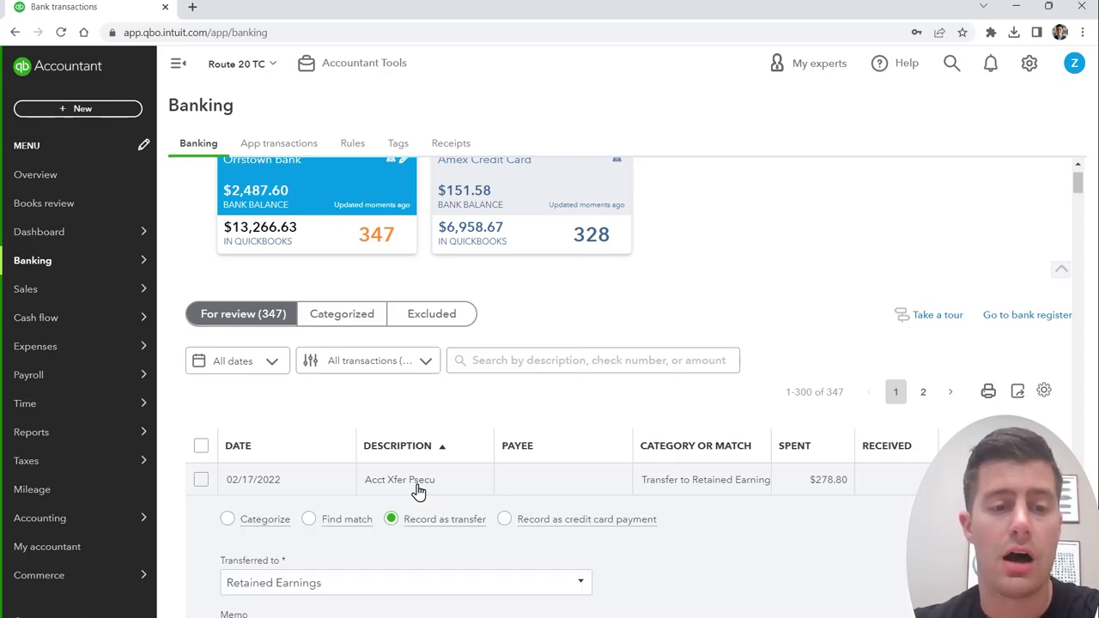
pyautogui.scroll(-2, 417, 490)
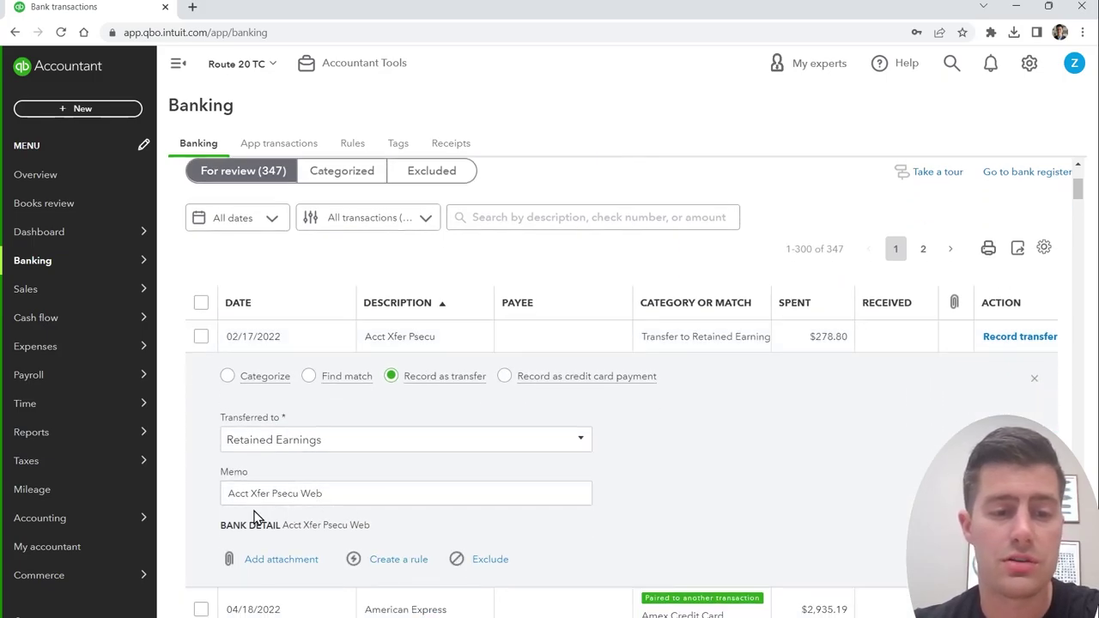
pyautogui.moveTo(228, 497); pyautogui.dragTo(344, 498)
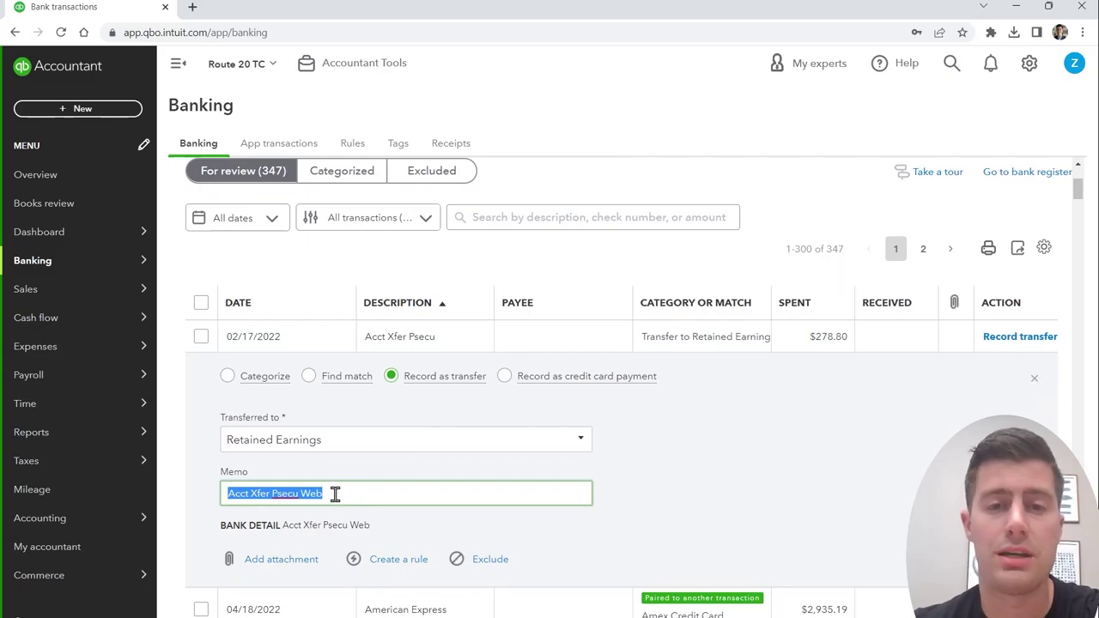
pyautogui.click(334, 493)
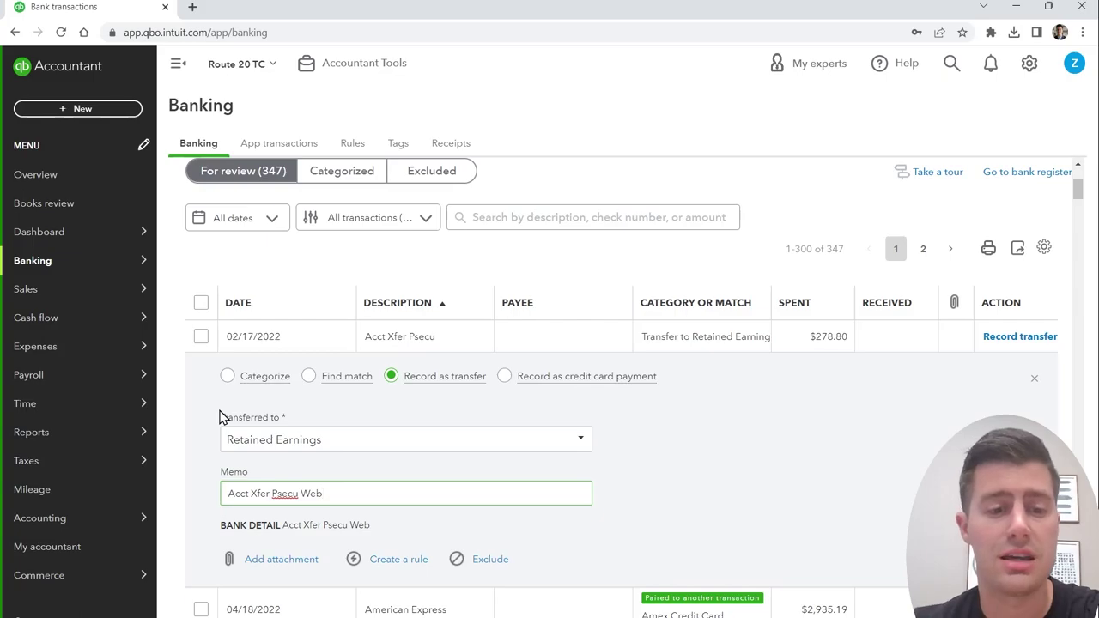
pyautogui.moveTo(380, 496); pyautogui.dragTo(186, 495)
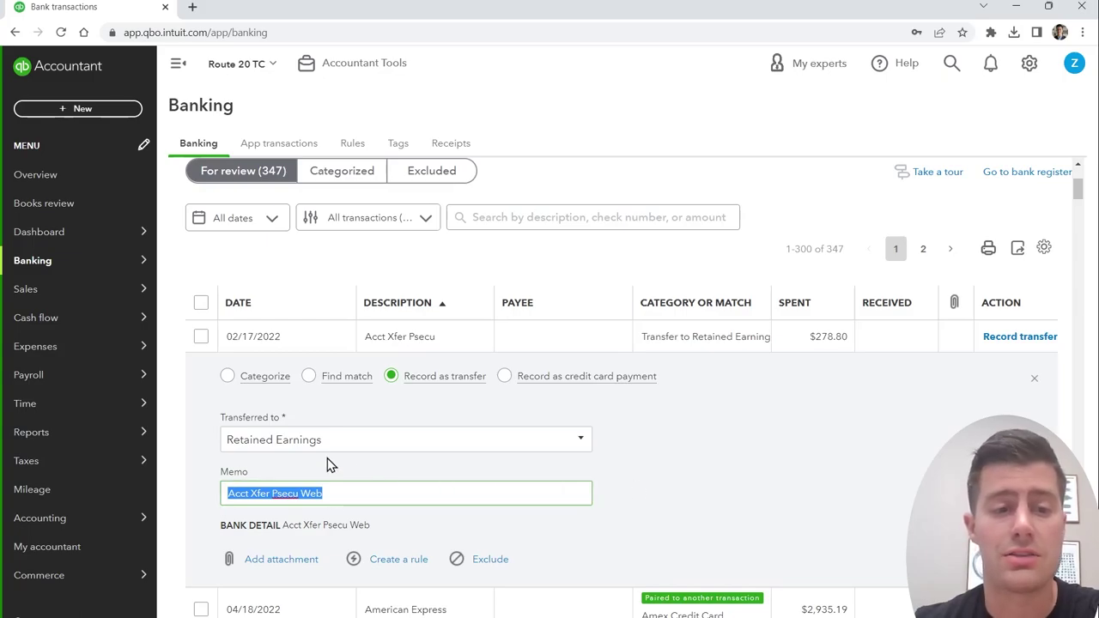
pyautogui.click(226, 376)
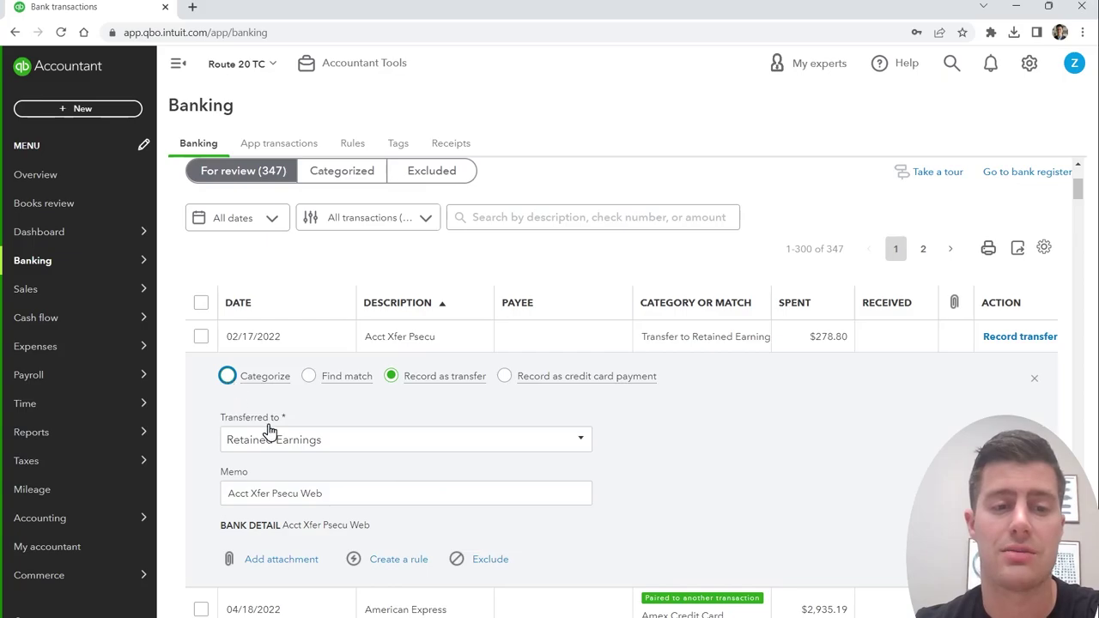
pyautogui.moveTo(223, 425); pyautogui.dragTo(277, 424)
pyautogui.click(416, 423)
pyautogui.moveTo(416, 423); pyautogui.dragTo(477, 440)
pyautogui.click(587, 448)
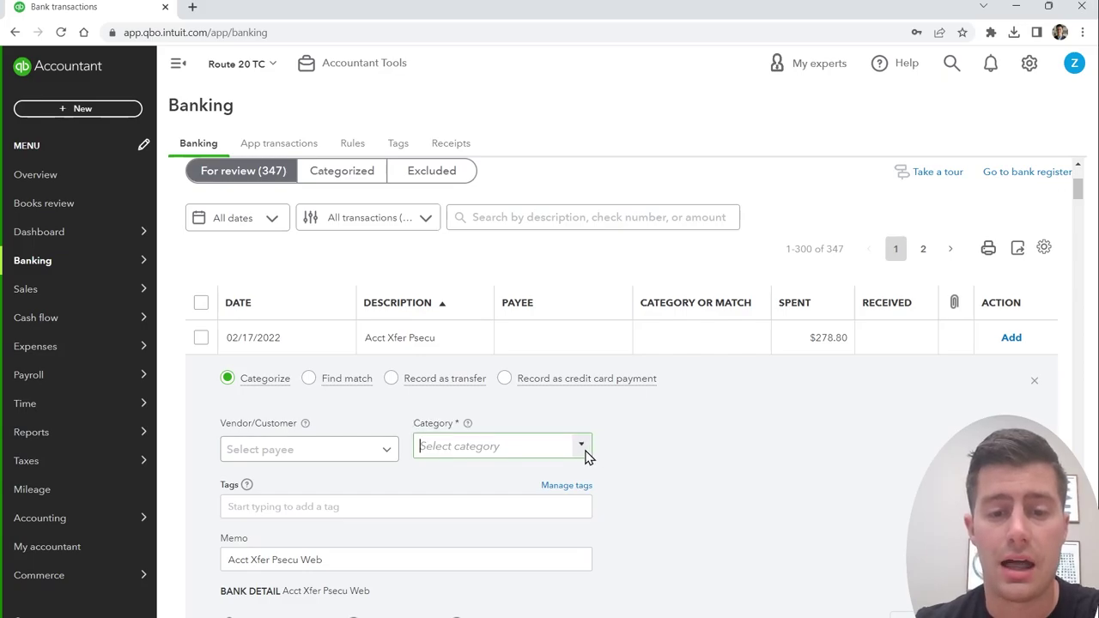
pyautogui.scroll(-1, 569, 397)
pyautogui.scroll(1, 562, 404)
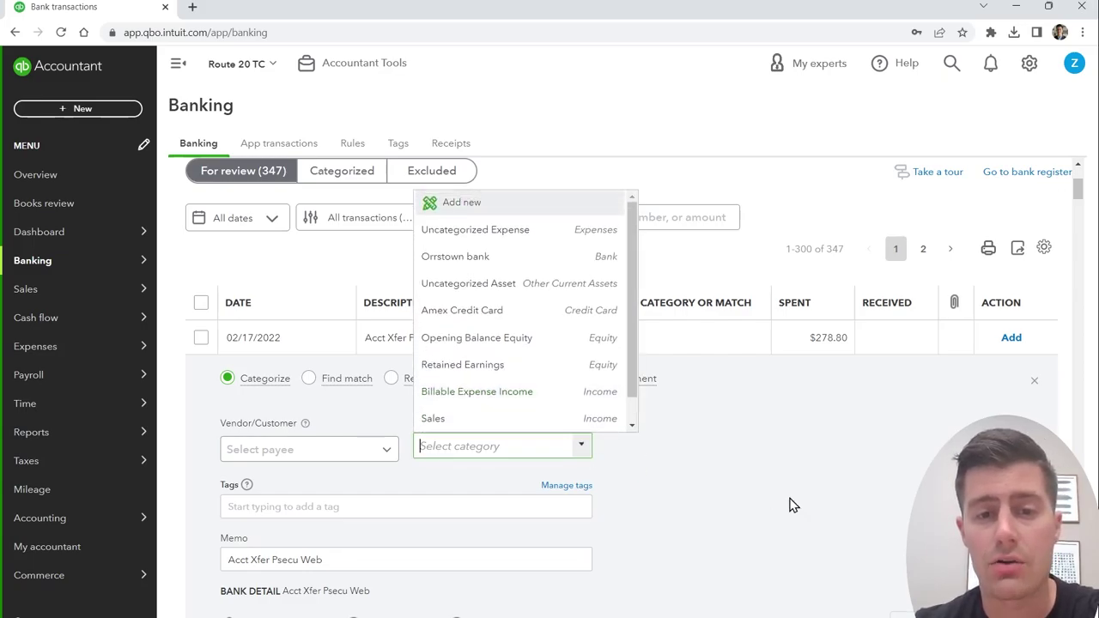
pyautogui.click(801, 497)
pyautogui.scroll(-2, 798, 495)
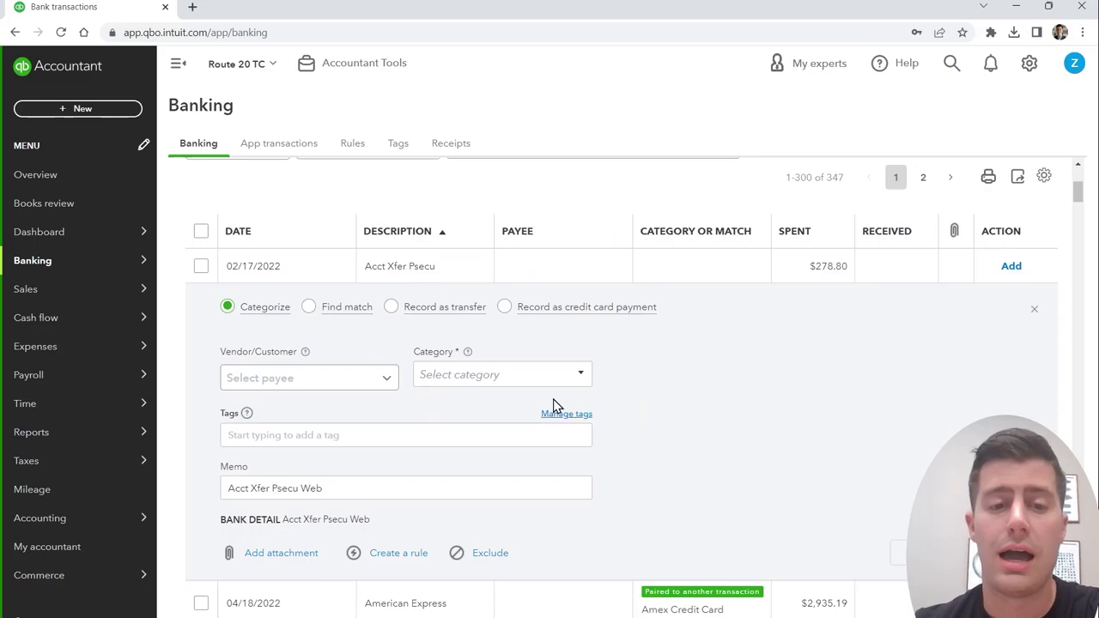
pyautogui.moveTo(216, 354); pyautogui.dragTo(304, 361)
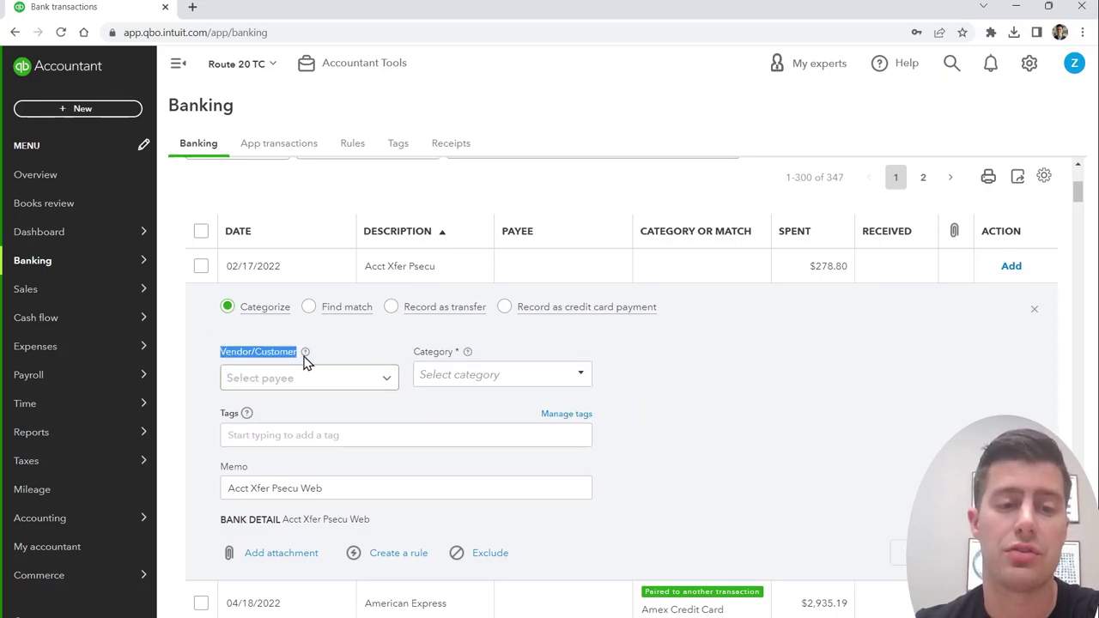
pyautogui.click(743, 454)
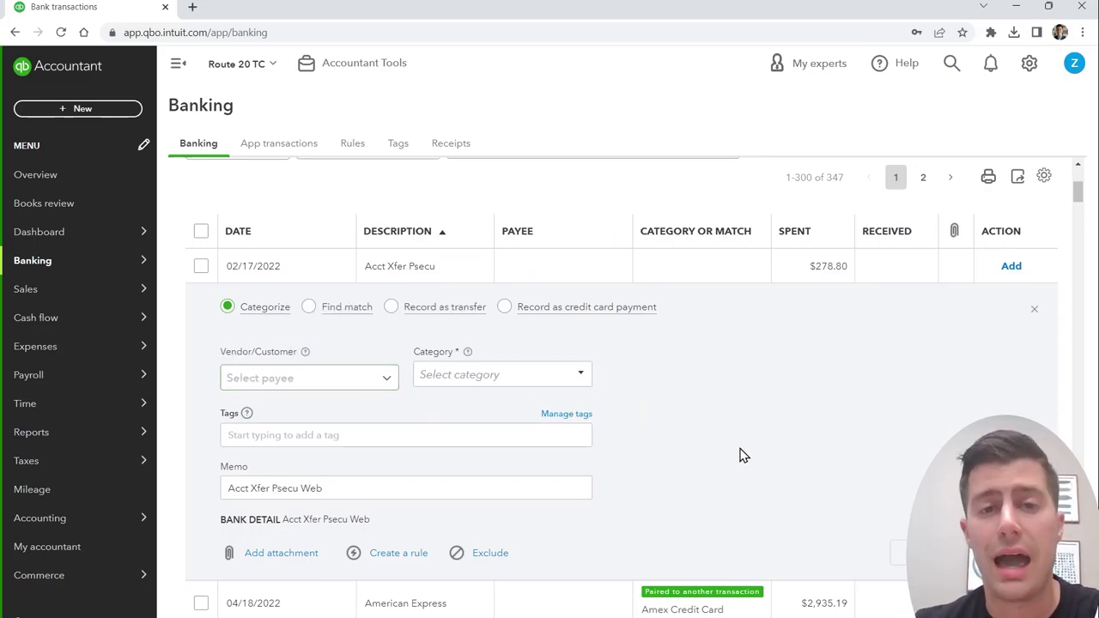
pyautogui.click(514, 376)
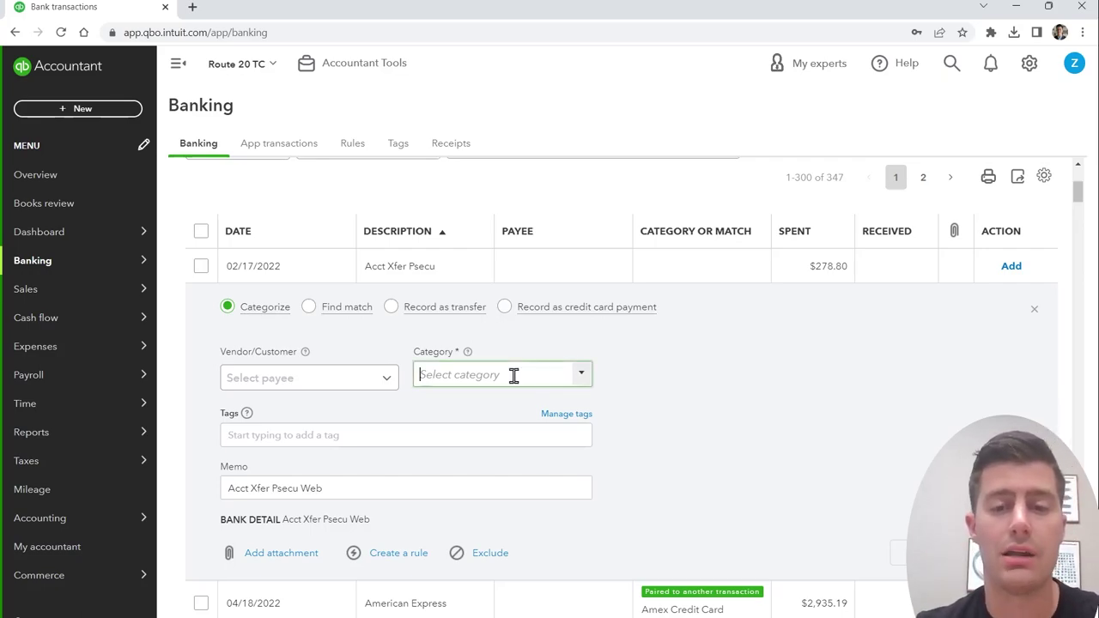
pyautogui.write('owner')
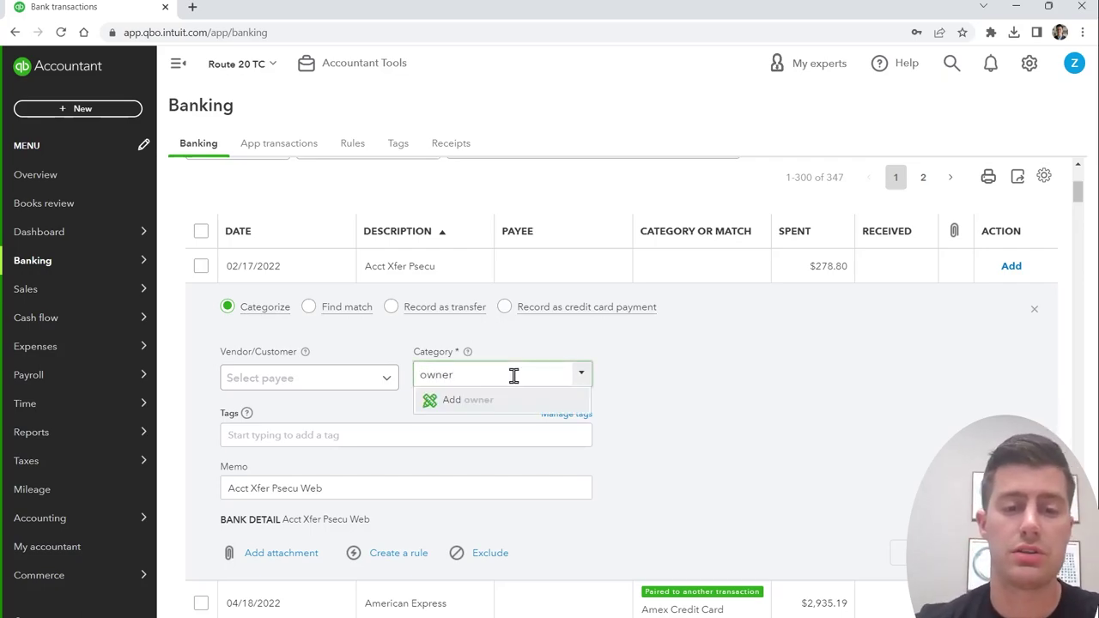
pyautogui.press('BackSpace')
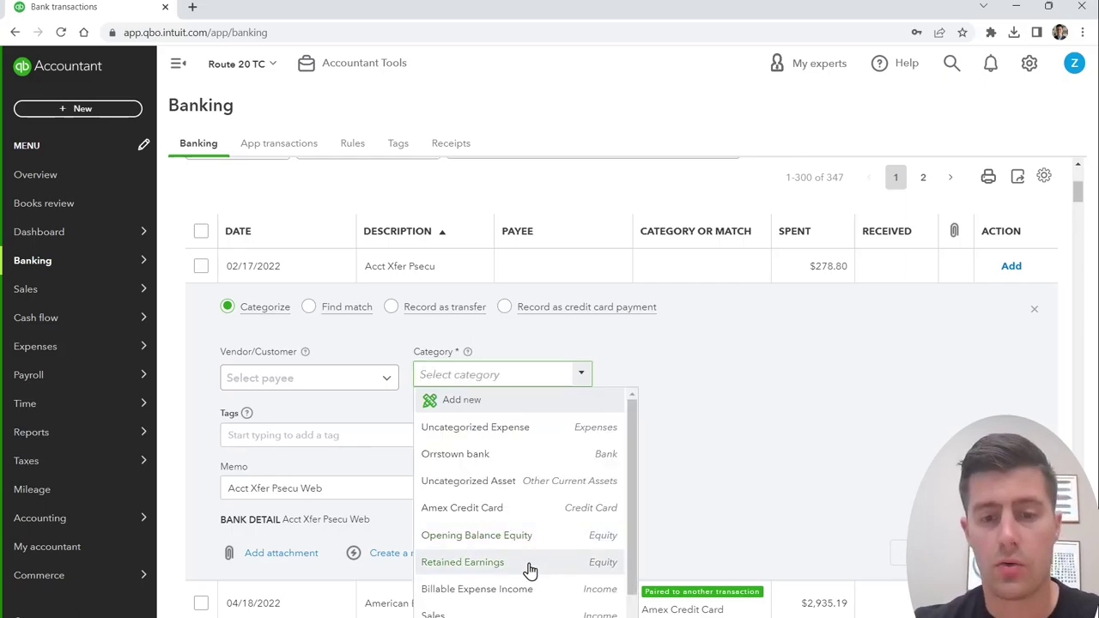
pyautogui.scroll(-1, 522, 567)
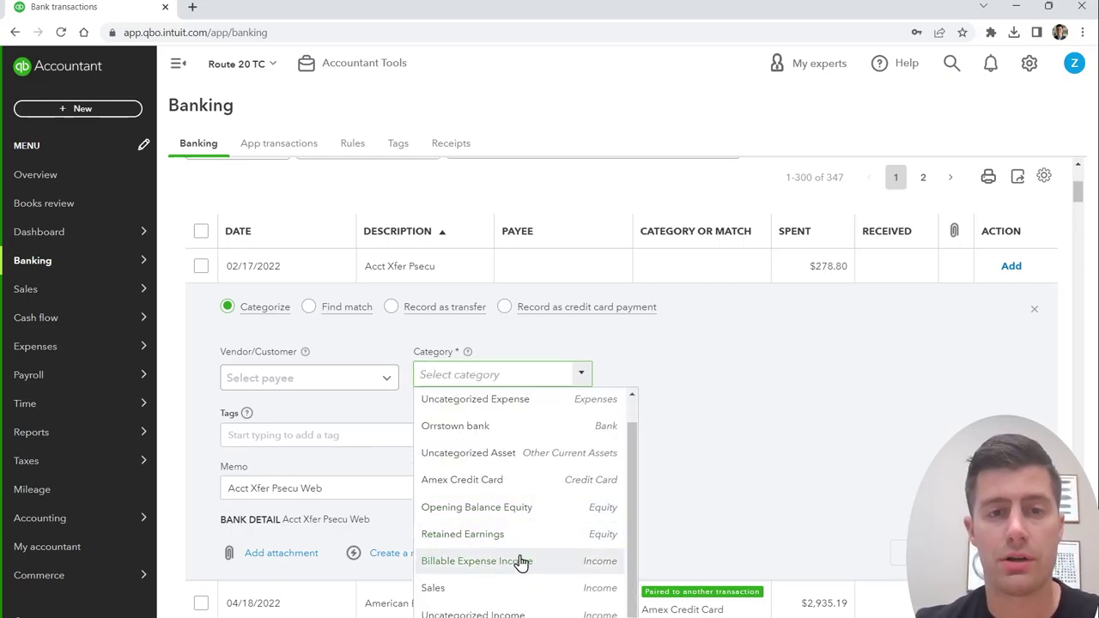
pyautogui.scroll(1, 521, 563)
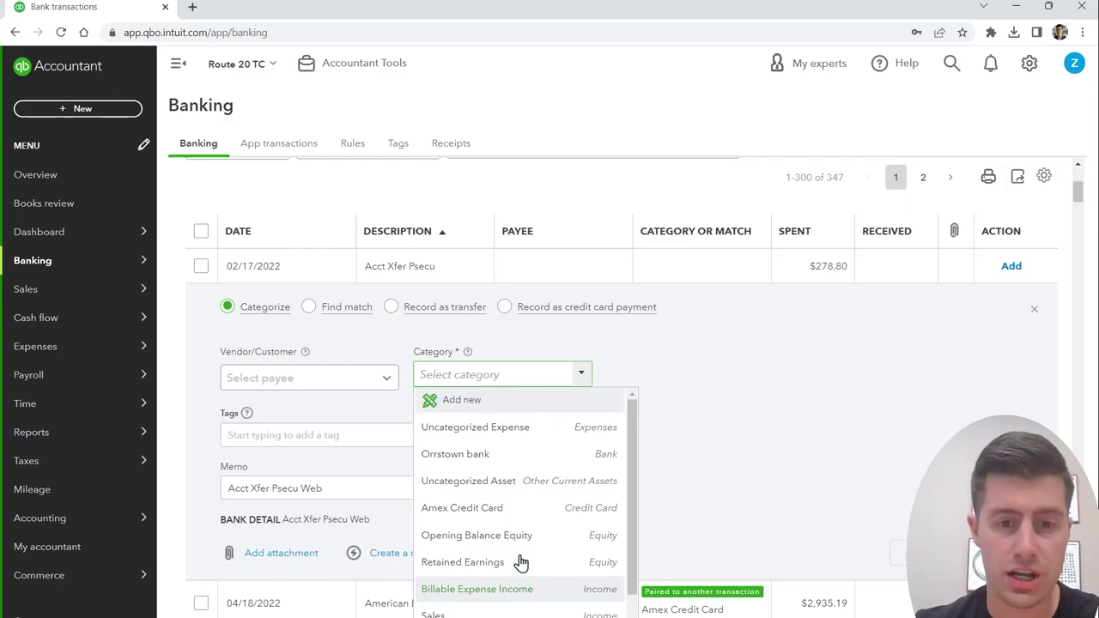
pyautogui.scroll(-1, 521, 562)
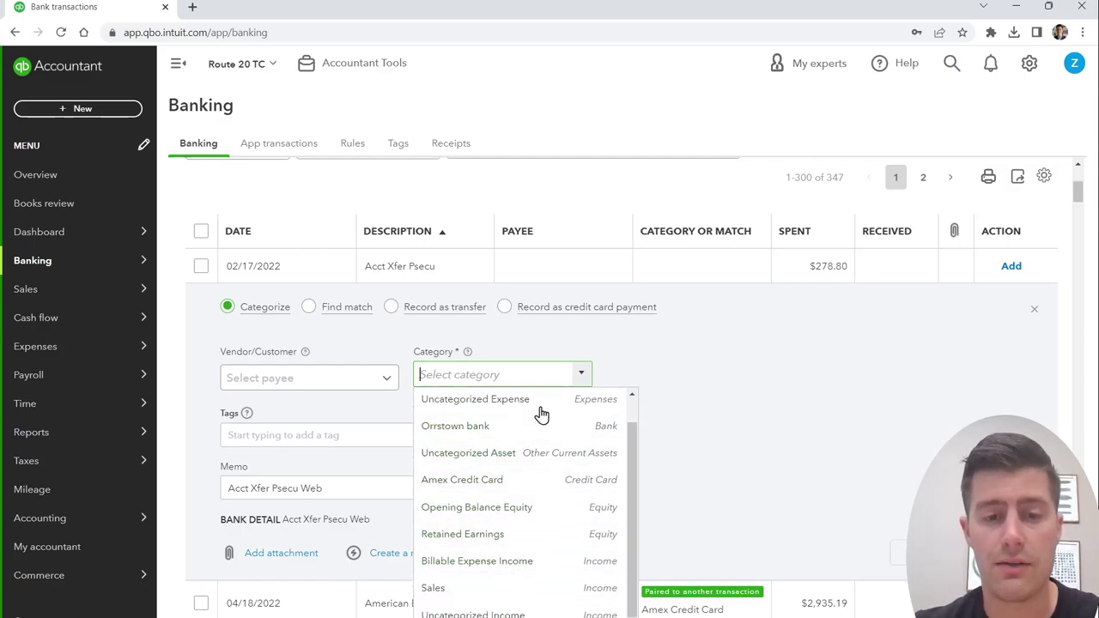
pyautogui.scroll(1, 515, 455)
pyautogui.click(472, 403)
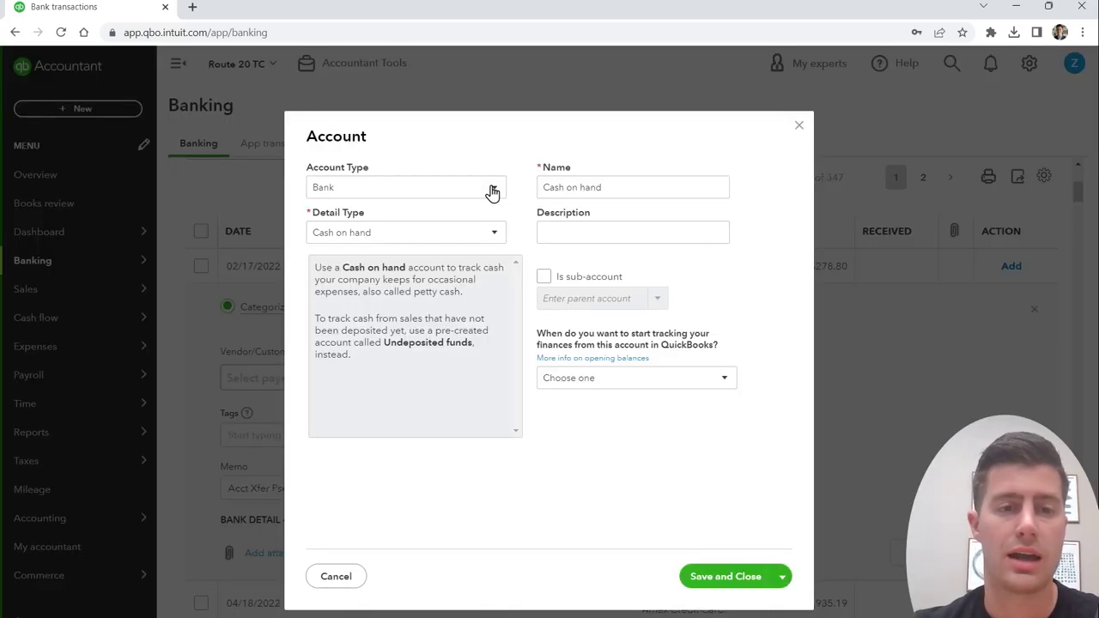
# Step: Set the new account's type to Equity, briefly trying the Owner's Equity detail type
pyautogui.click(488, 187)
pyautogui.scroll(-1, 431, 437)
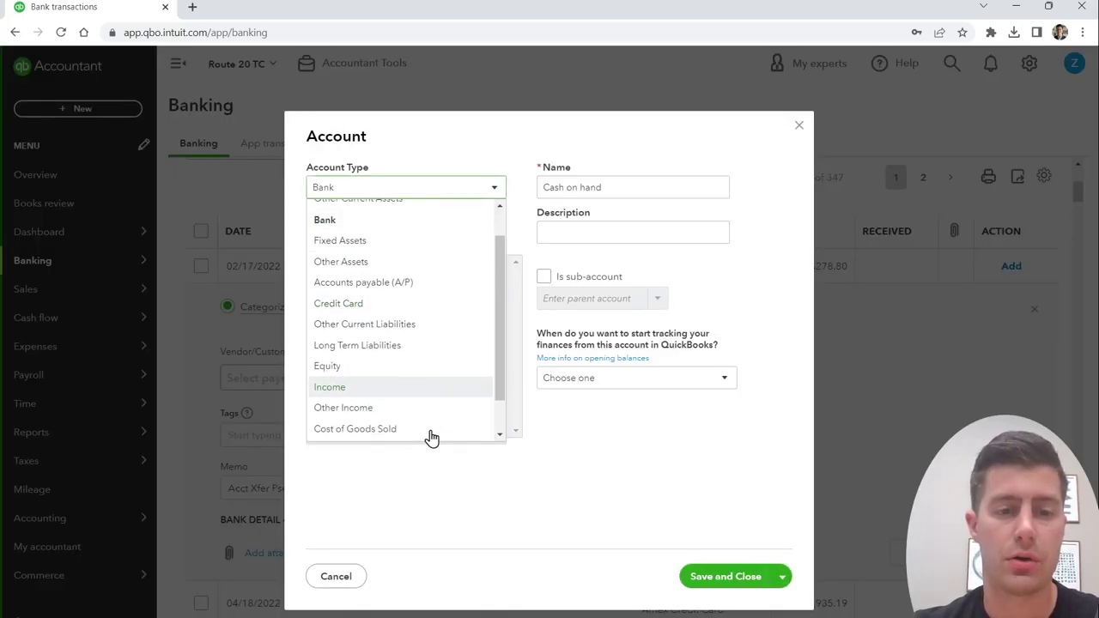
pyautogui.scroll(-1, 431, 438)
pyautogui.click(343, 328)
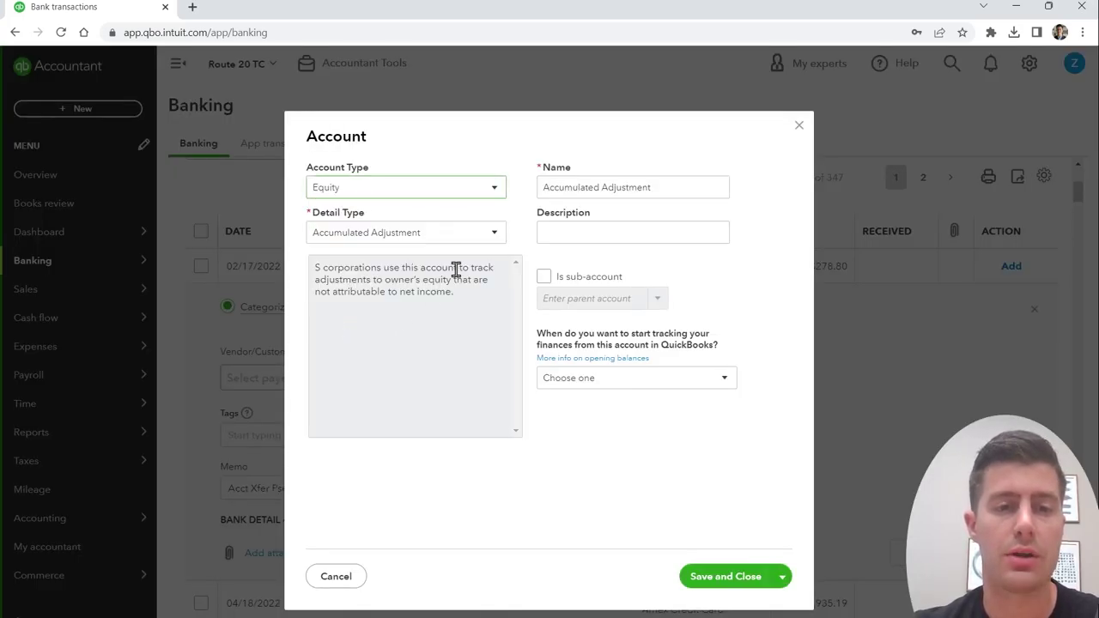
pyautogui.click(495, 237)
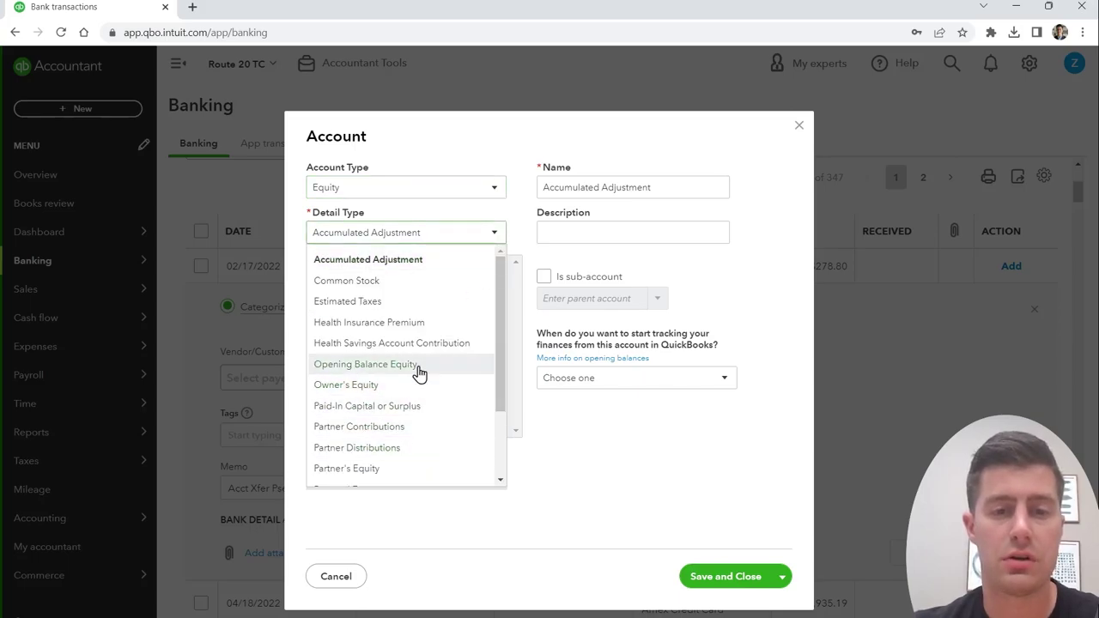
pyautogui.click(345, 386)
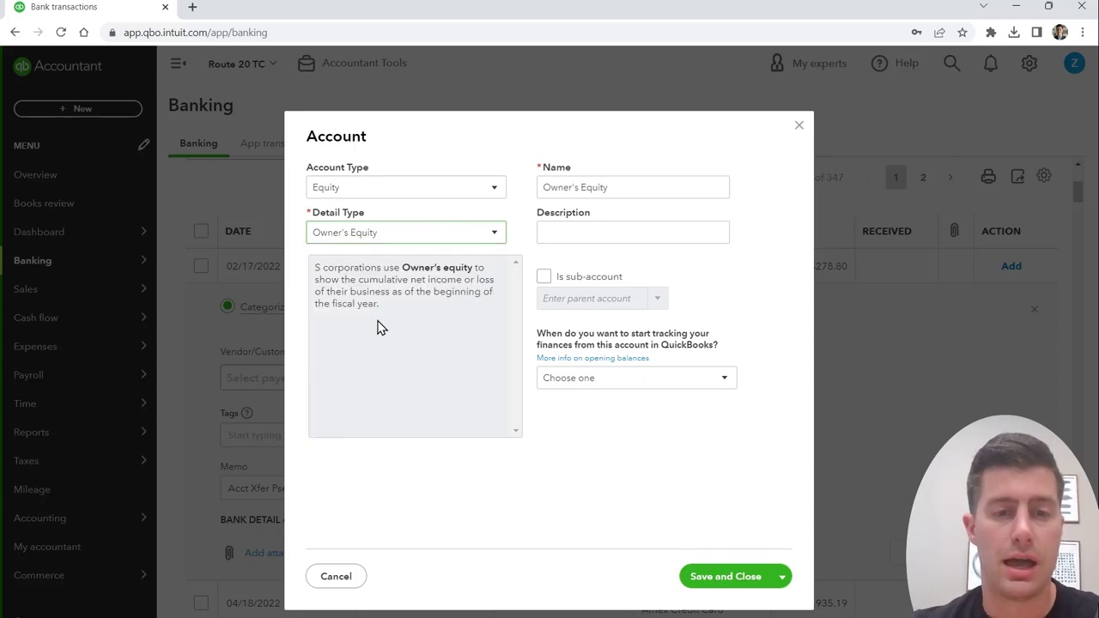
pyautogui.moveTo(391, 309); pyautogui.dragTo(312, 280)
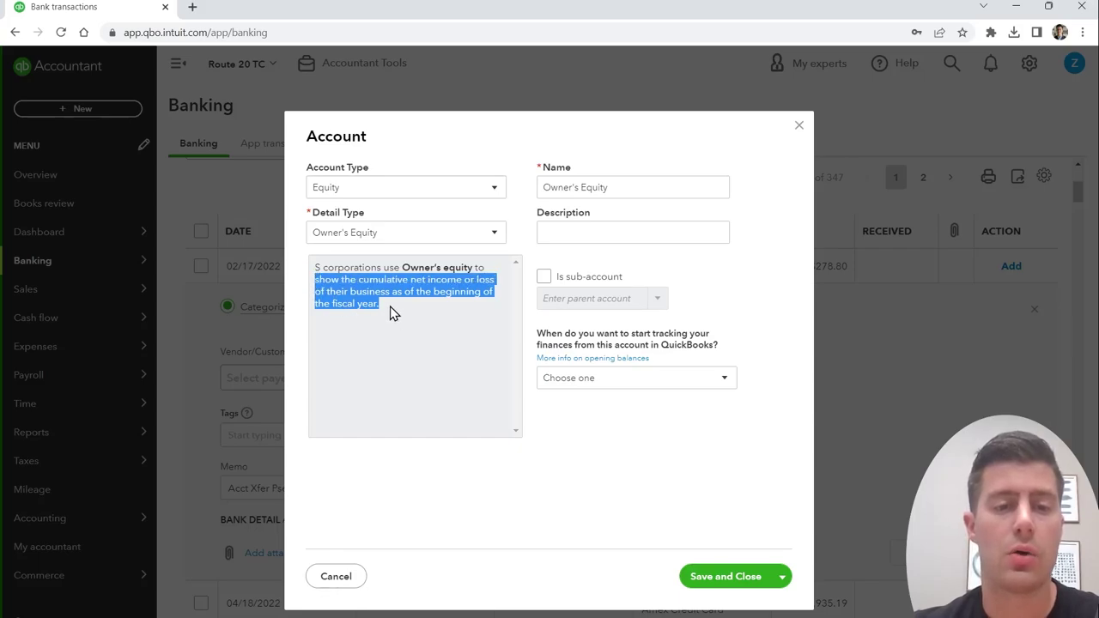
pyautogui.click(394, 314)
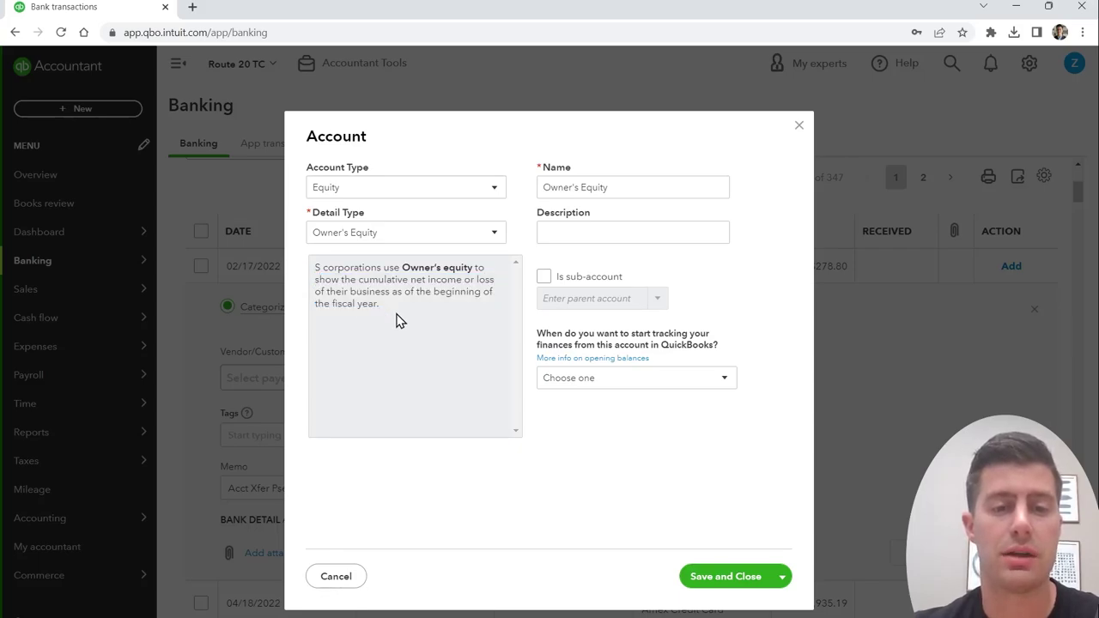
# Step: Choose the Partner Distributions detail type, name the account Owner's Pay, and save it
pyautogui.click(494, 234)
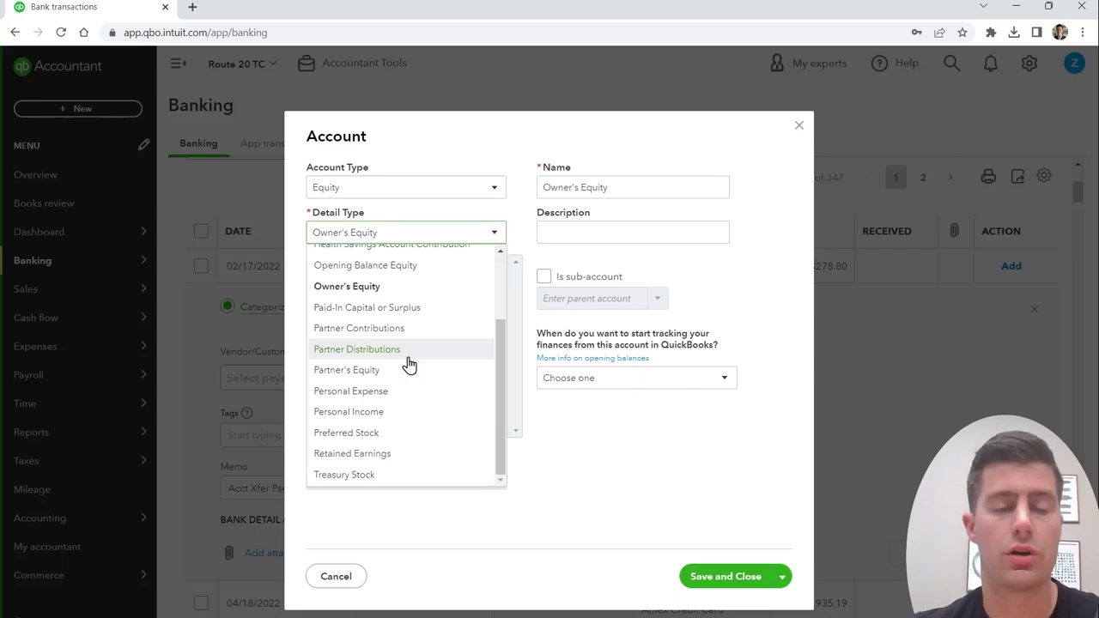
pyautogui.click(410, 359)
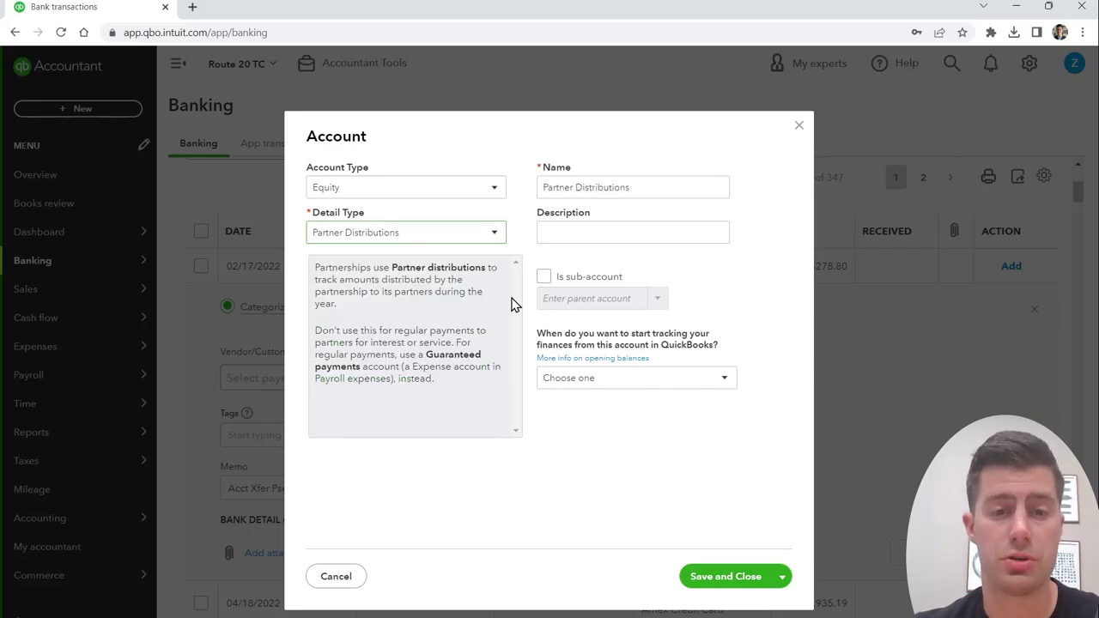
pyautogui.click(650, 184)
pyautogui.hotkey('ctrl', 'a')
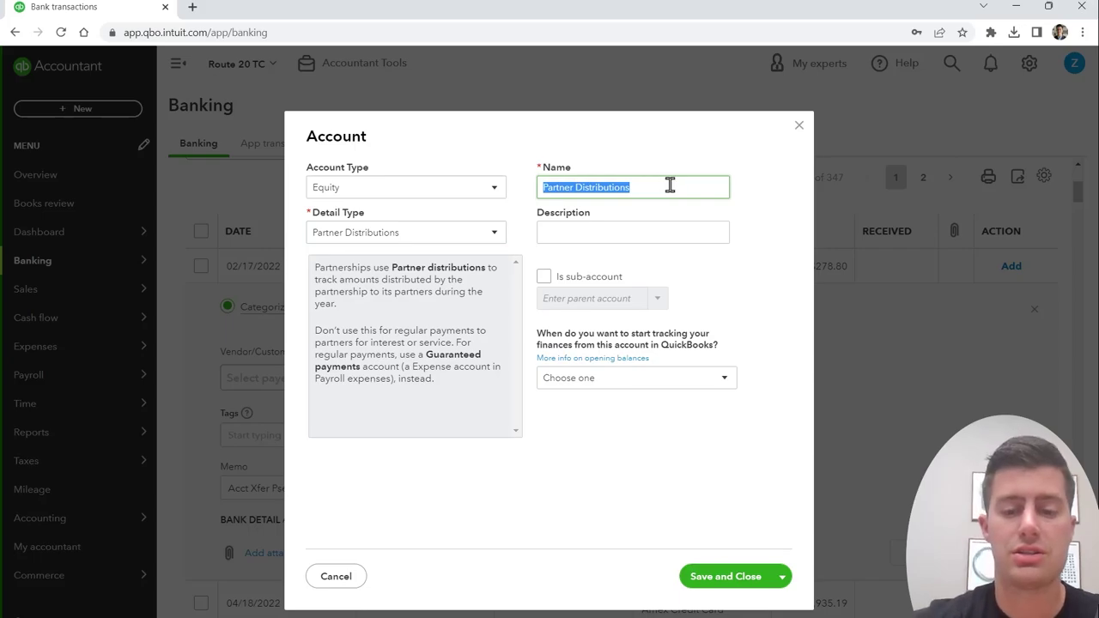
pyautogui.write("Owner's Pay")
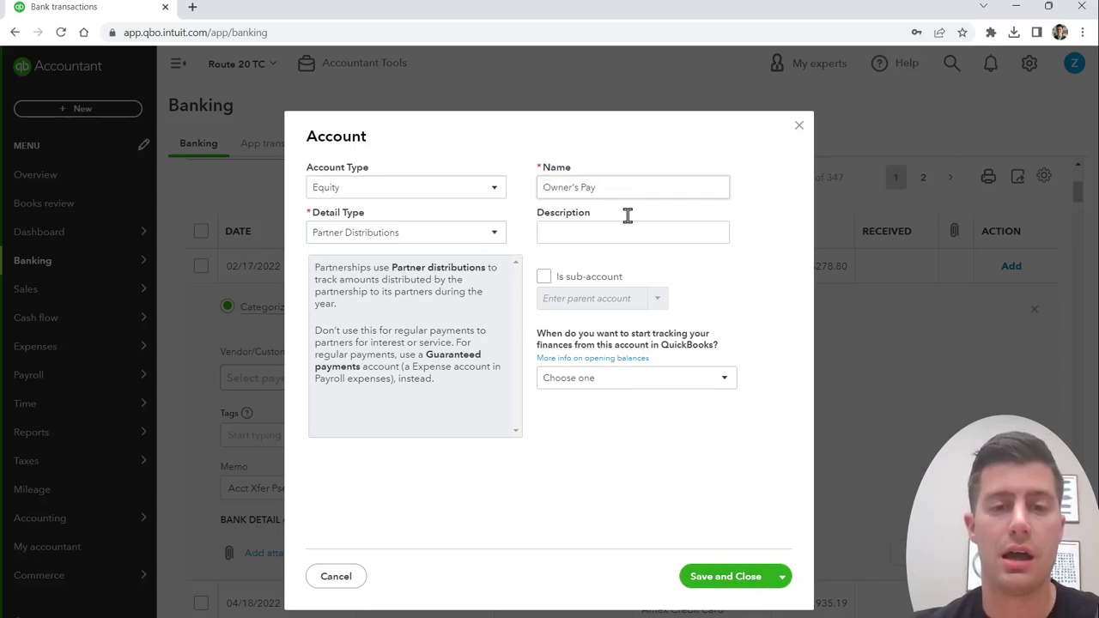
pyautogui.click(723, 580)
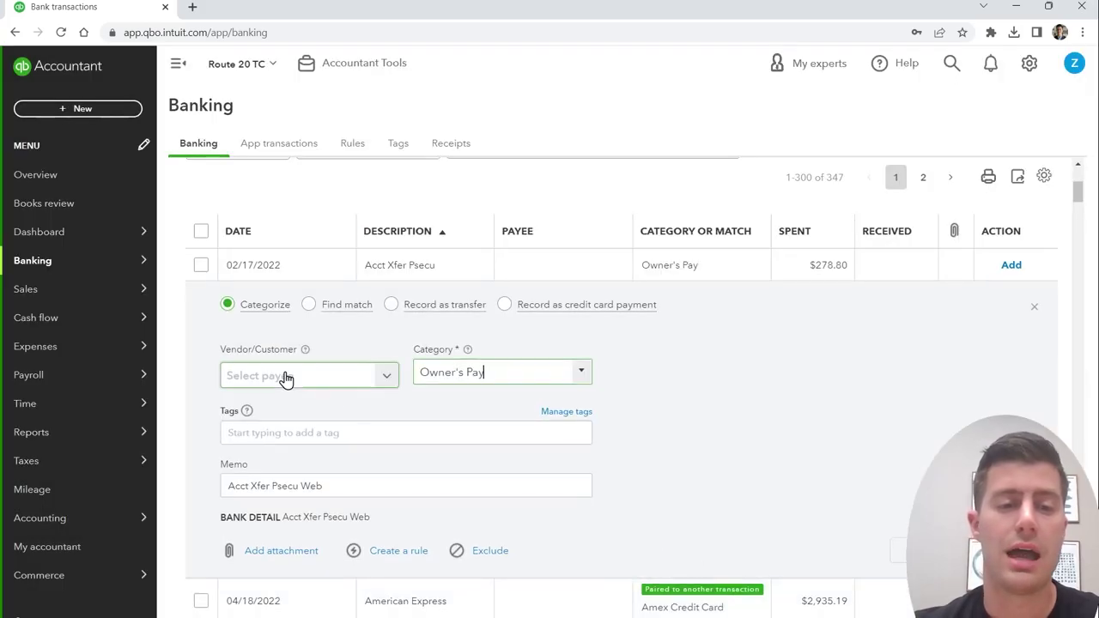
# Step: Leave the payee blank and add the 02/17/2022 $278.80 payment under Owner's Pay
pyautogui.click(276, 380)
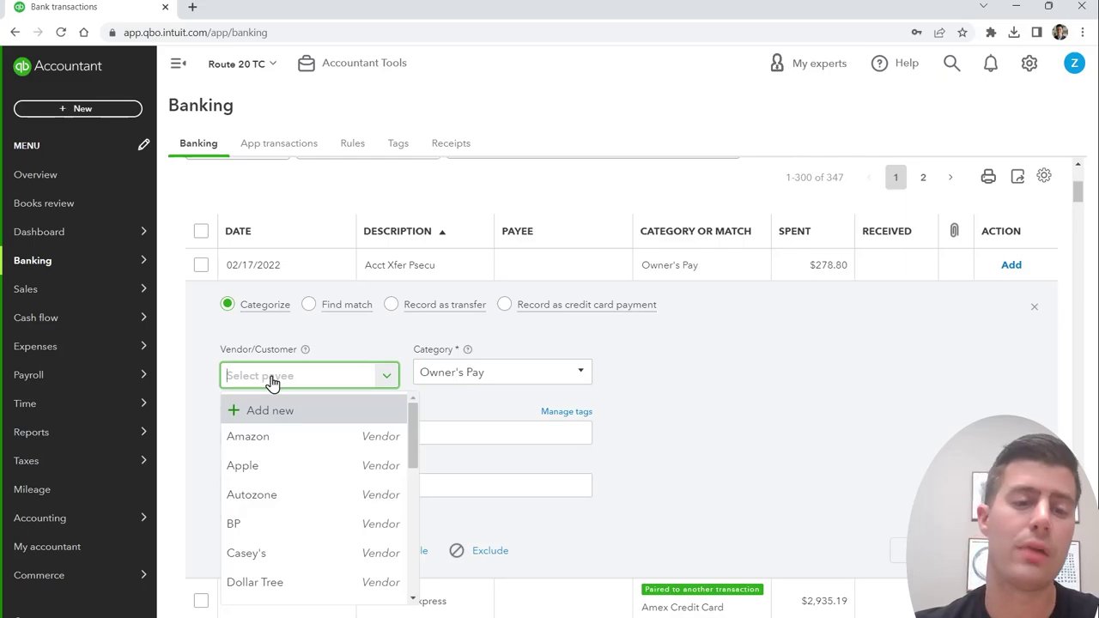
pyautogui.scroll(-10, 326, 527)
pyautogui.scroll(10, 326, 527)
pyautogui.click(698, 429)
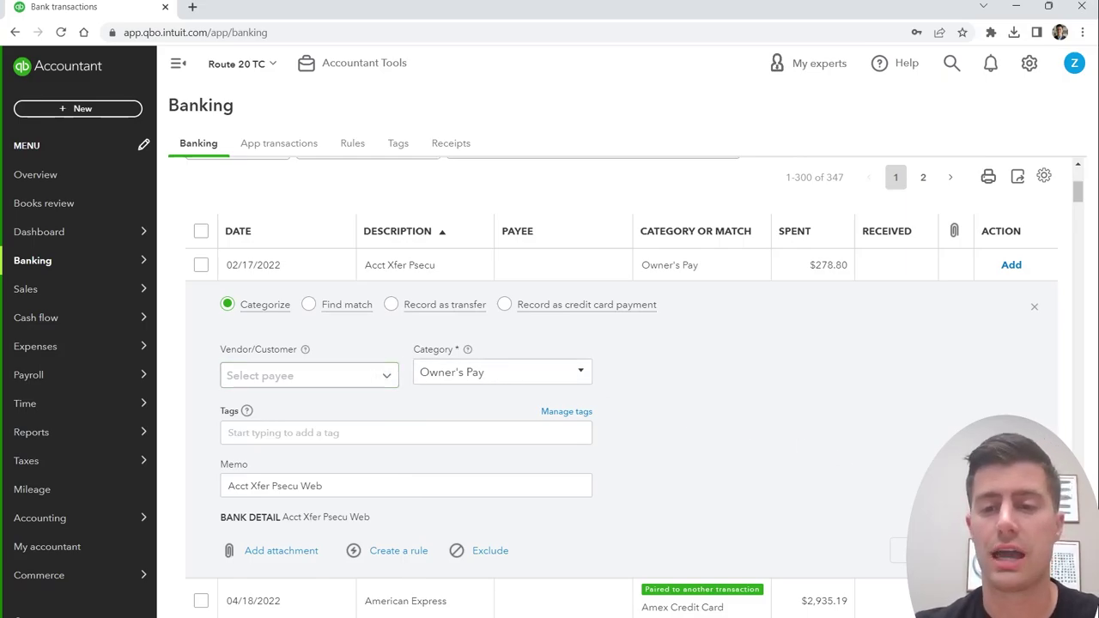
pyautogui.click(1011, 264)
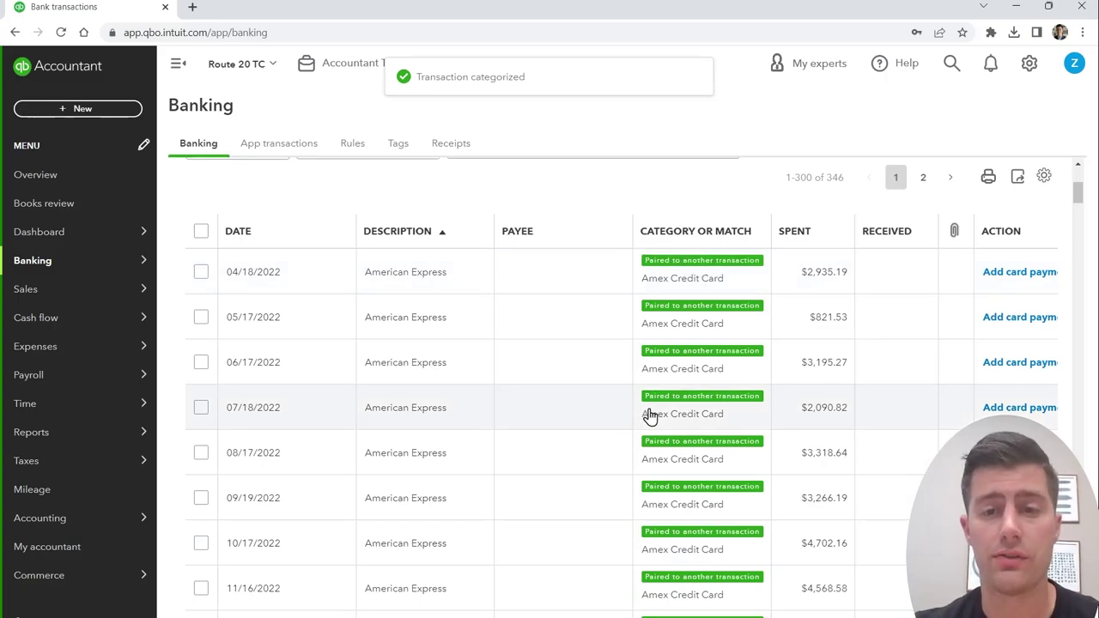
pyautogui.scroll(3, 635, 404)
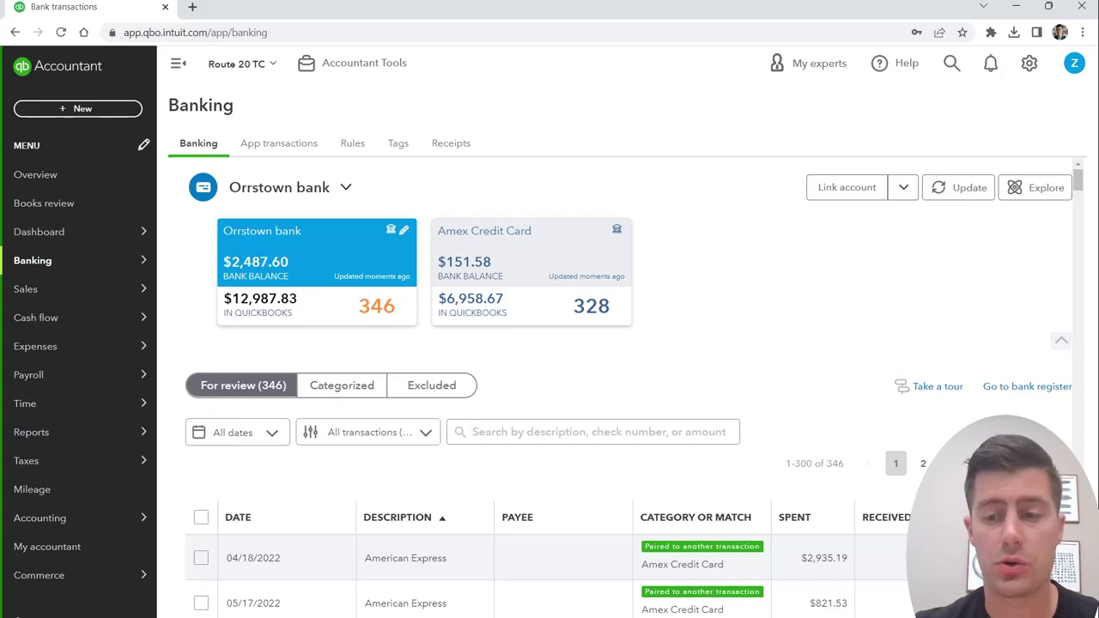
# Step: Select the 14 paired American Express payments through 03/11/2022 ($43,040.08) and accept them together
pyautogui.scroll(-2, 726, 566)
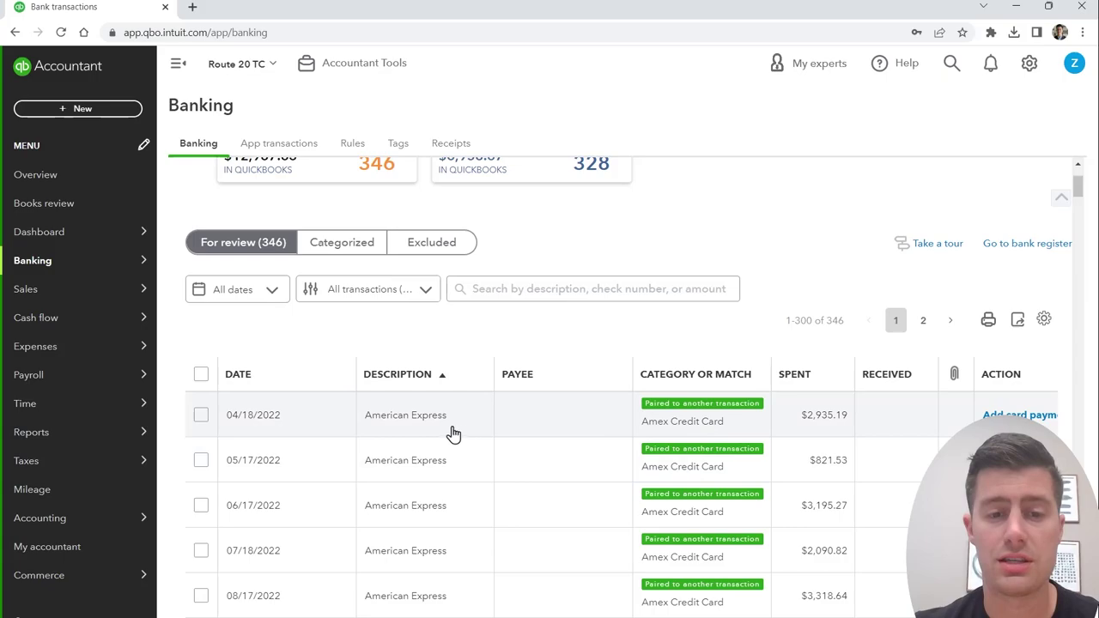
pyautogui.scroll(1, 412, 446)
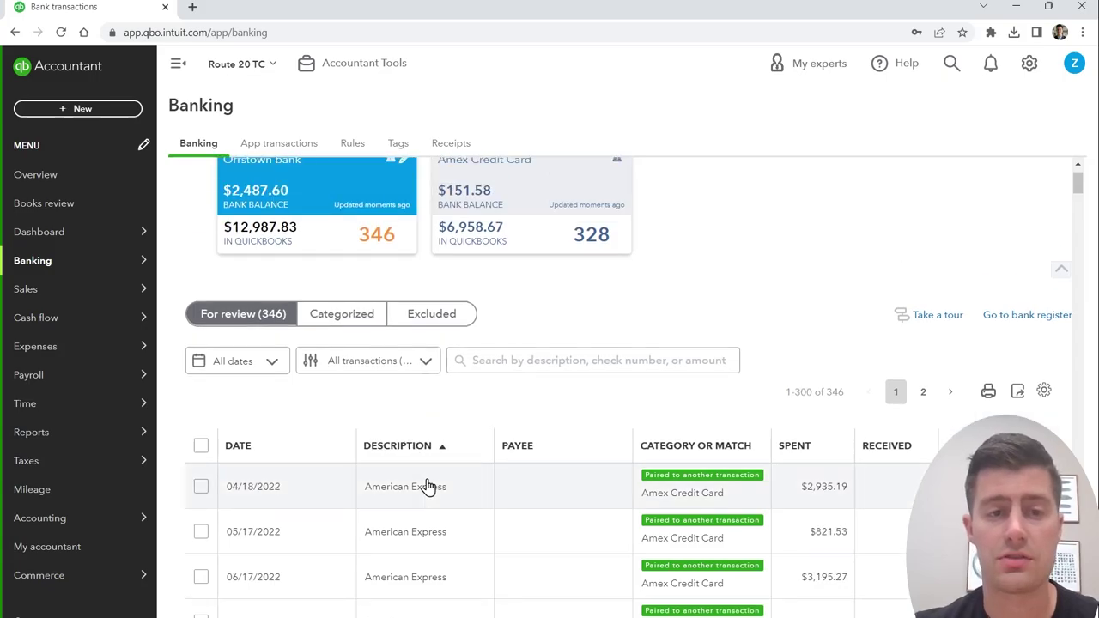
pyautogui.scroll(-1, 606, 501)
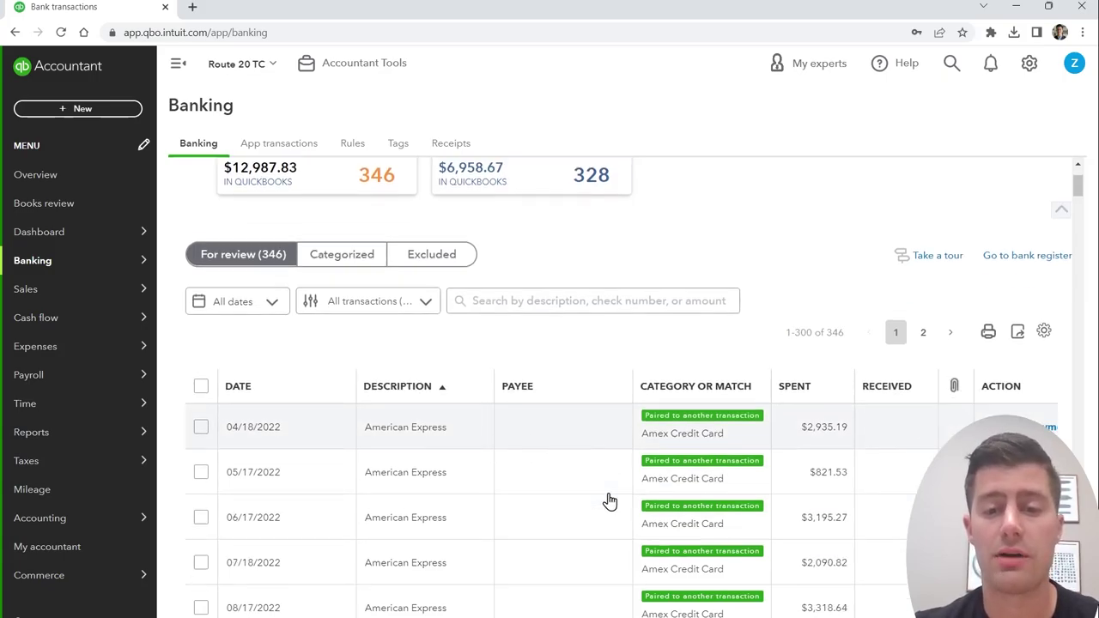
pyautogui.scroll(-1, 661, 416)
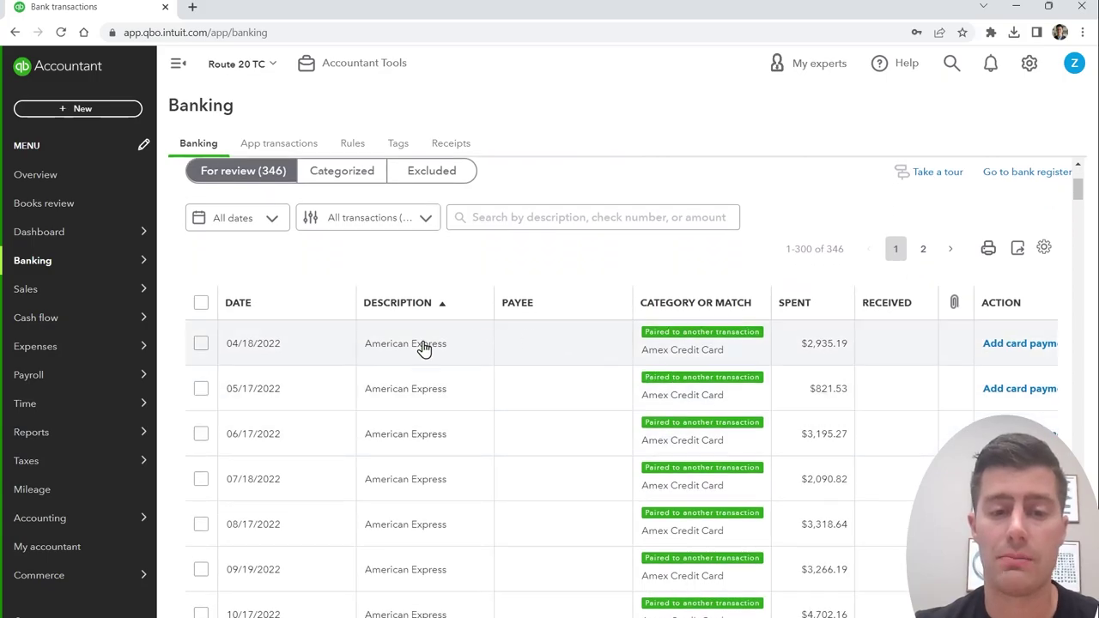
pyautogui.click(201, 344)
pyautogui.scroll(-7, 204, 348)
pyautogui.keyDown('shift'); pyautogui.click(201, 496); pyautogui.keyUp('shift')
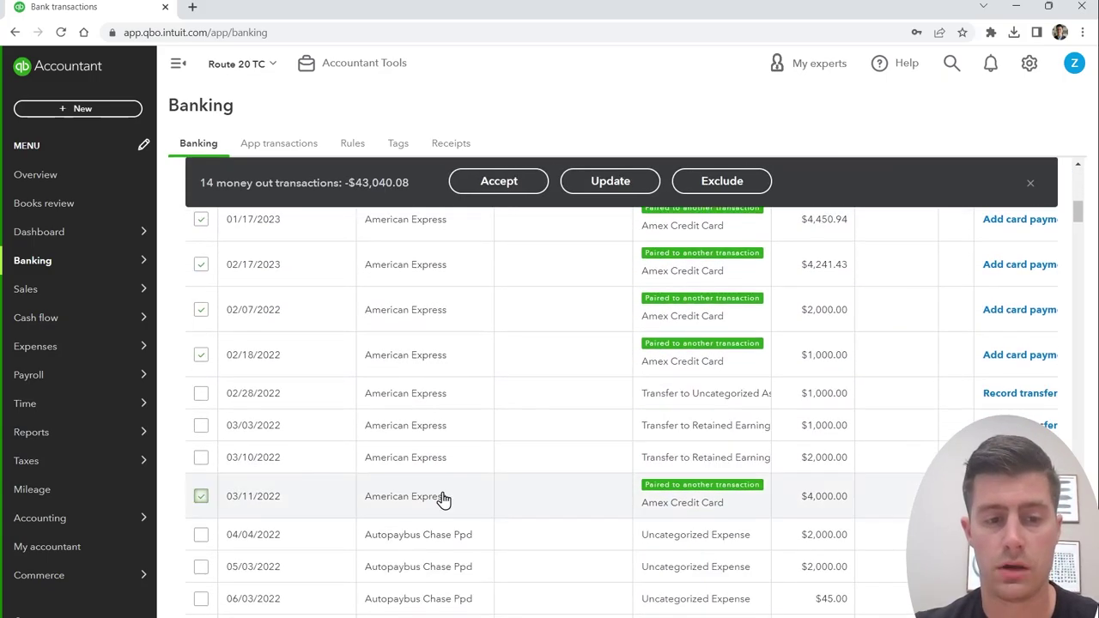
pyautogui.scroll(1, 716, 446)
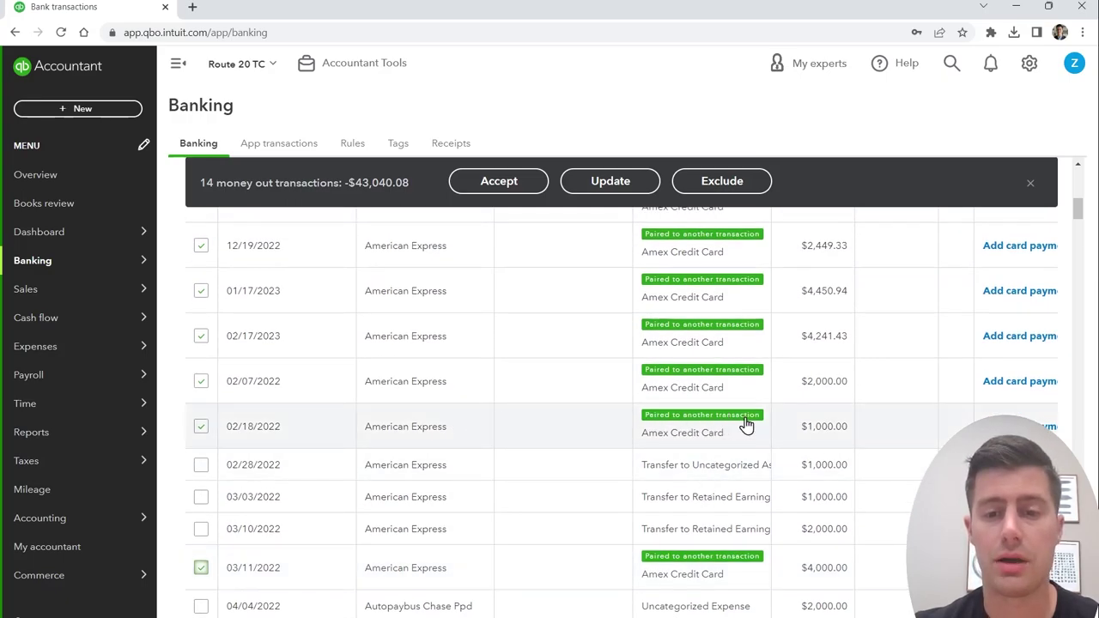
pyautogui.scroll(5, 738, 424)
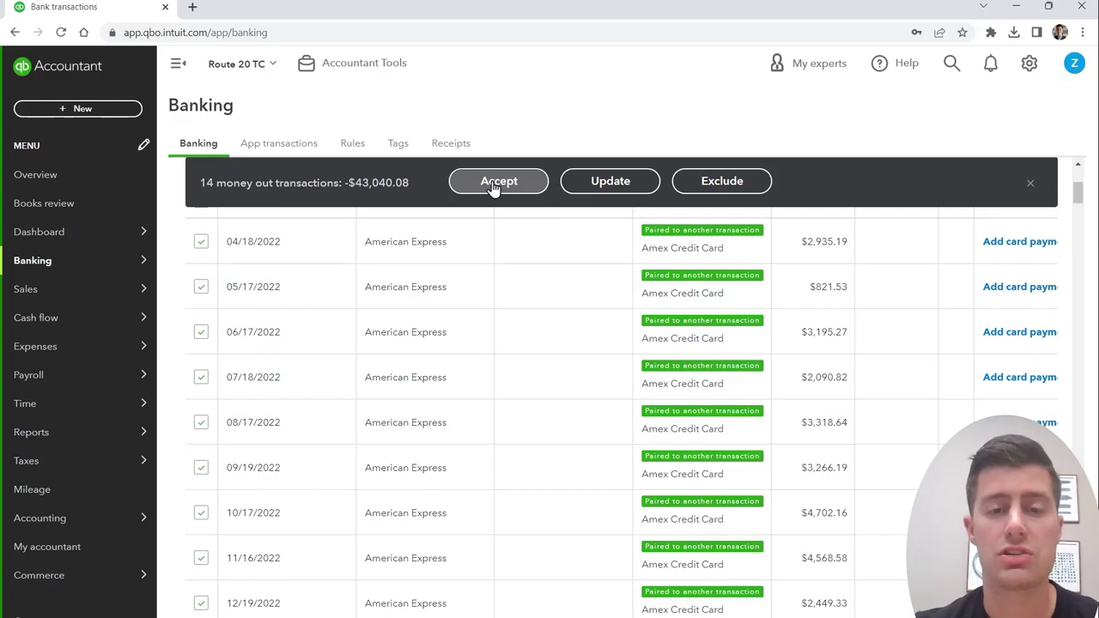
pyautogui.click(494, 186)
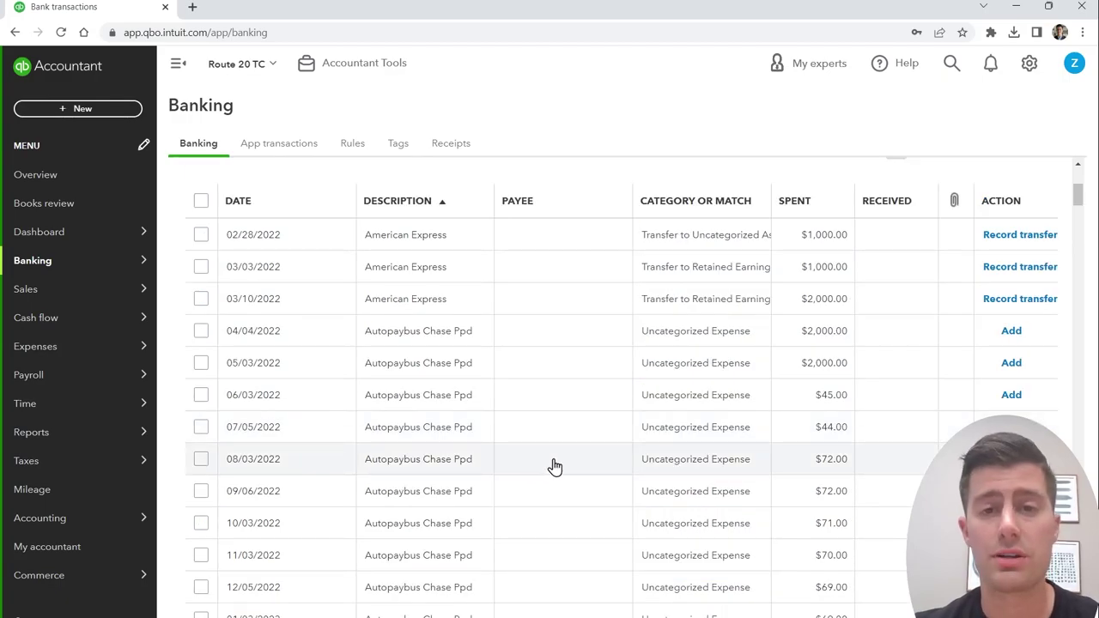
pyautogui.scroll(3, 554, 466)
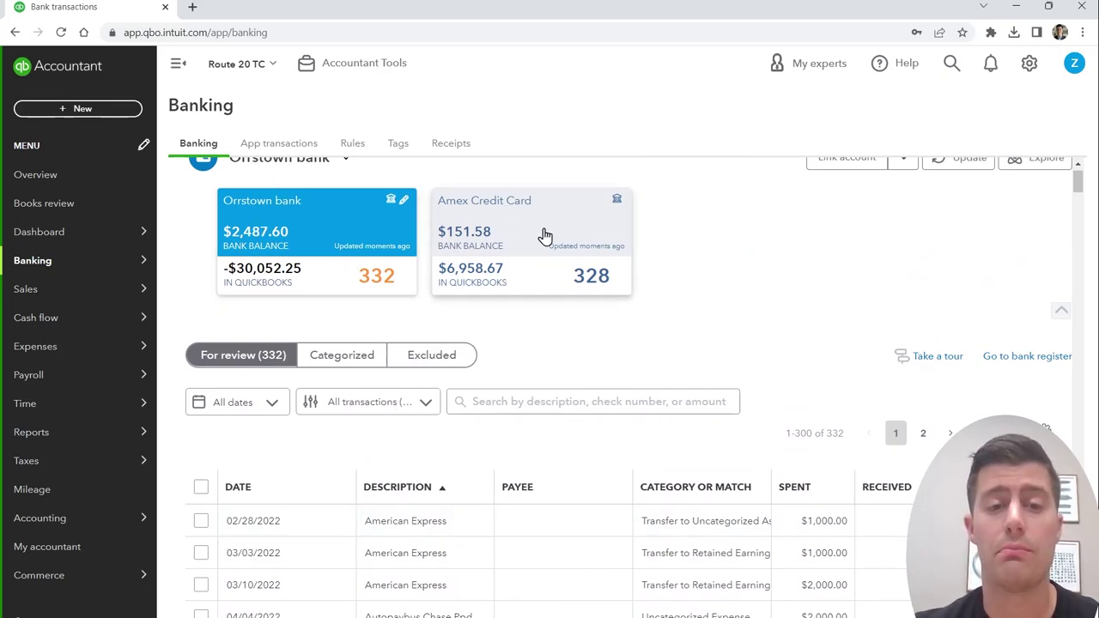
pyautogui.scroll(-2, 472, 387)
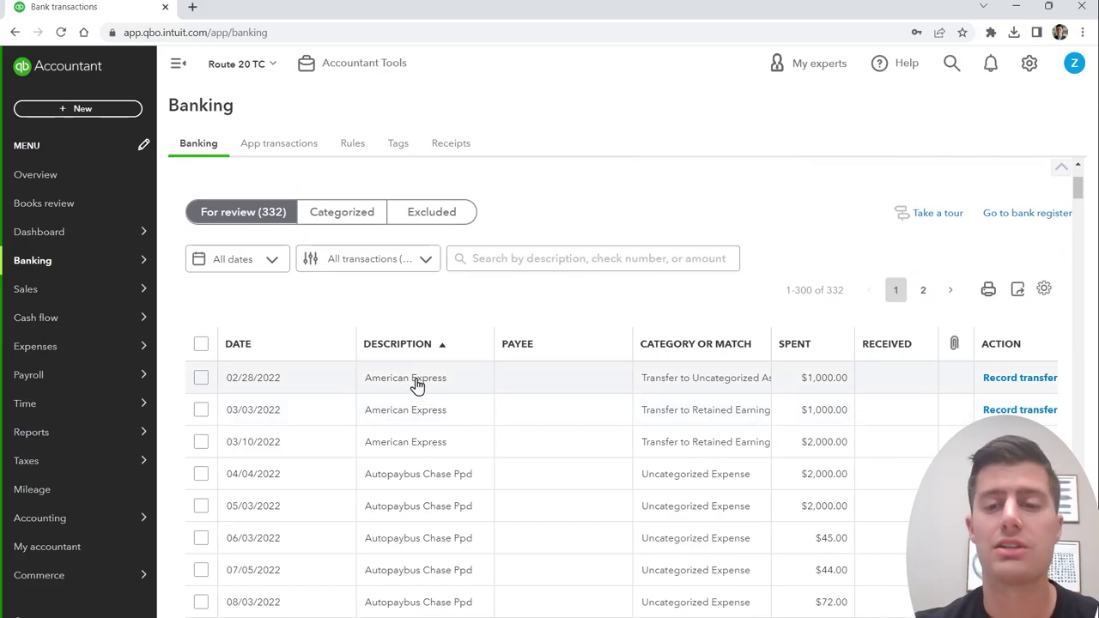
pyautogui.click(416, 386)
pyautogui.click(746, 481)
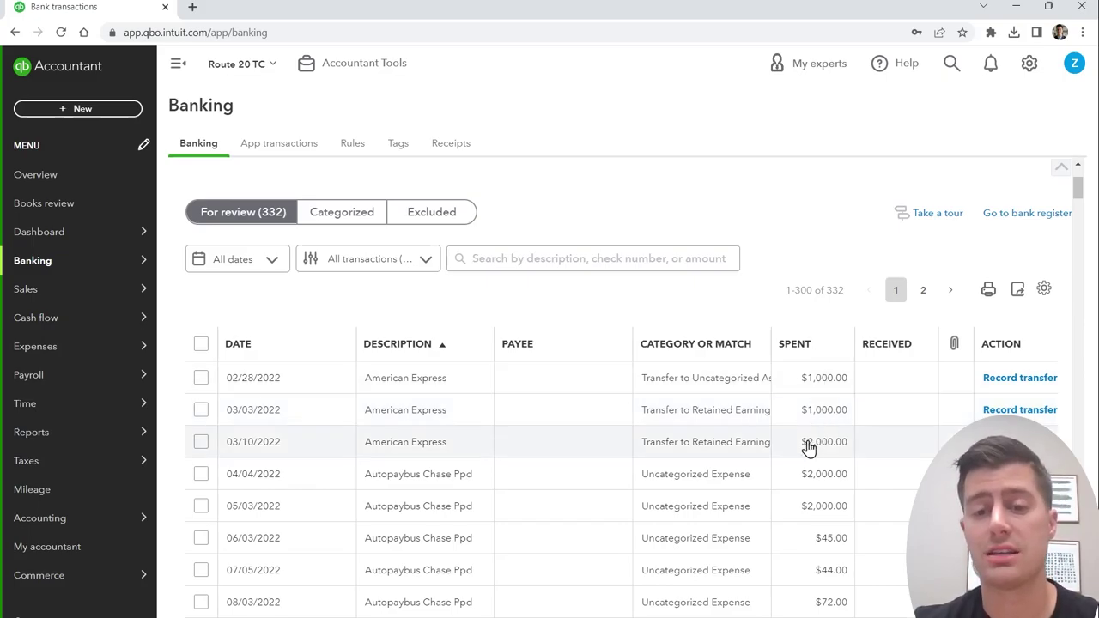
pyautogui.click(201, 378)
# Step: Record the 02/28, 03/03 and 03/10 American Express payments as transfers to Amex Credit Card
pyautogui.click(203, 382)
pyautogui.click(201, 413)
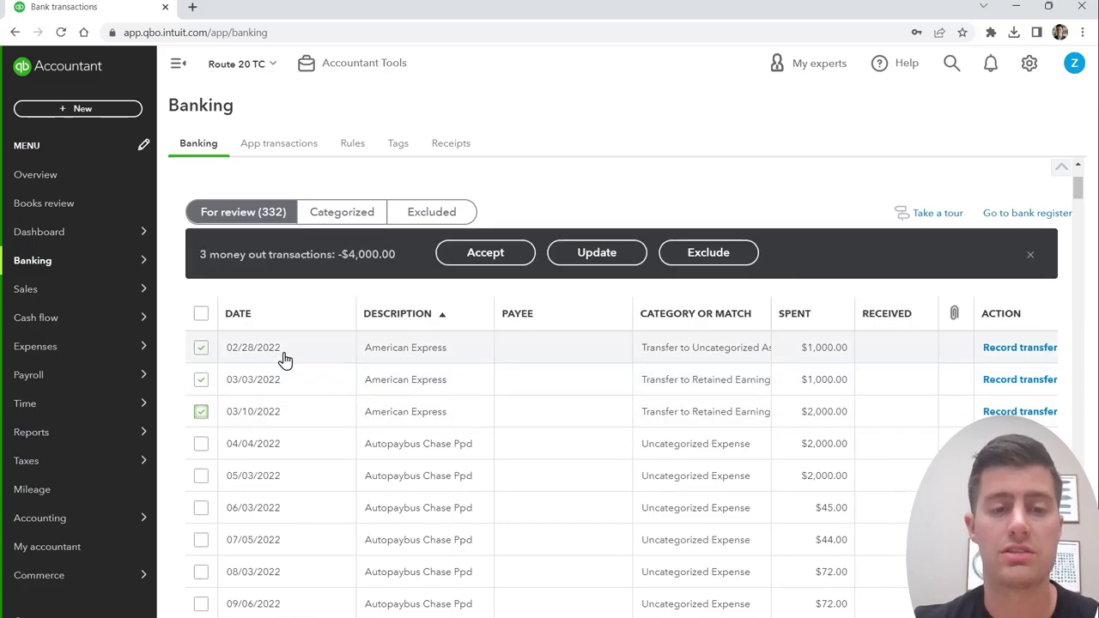
pyautogui.click(599, 257)
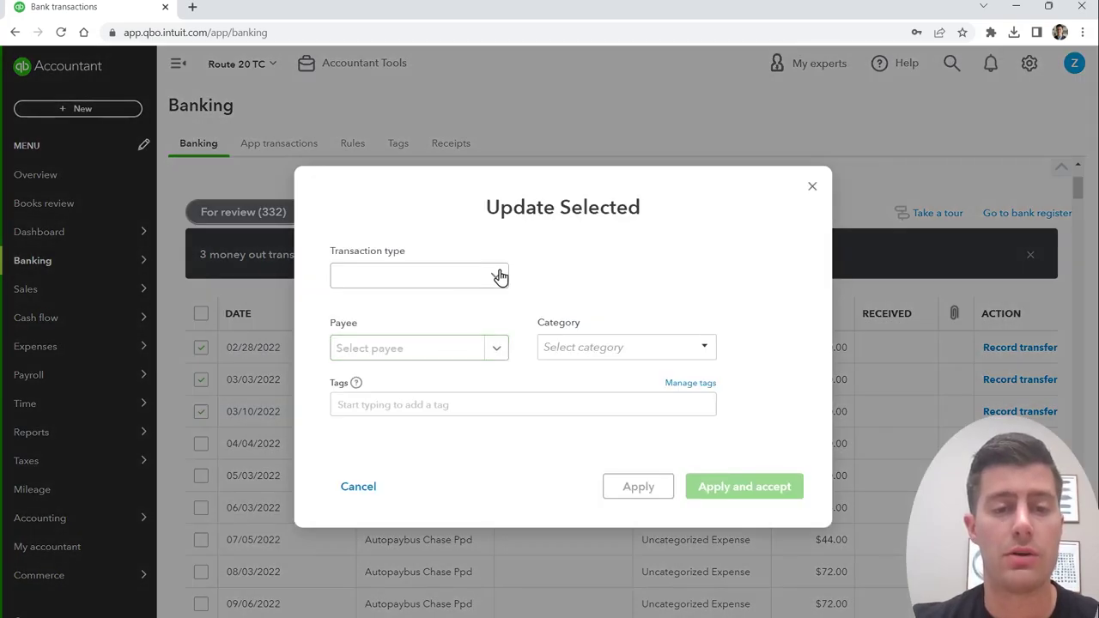
pyautogui.click(497, 283)
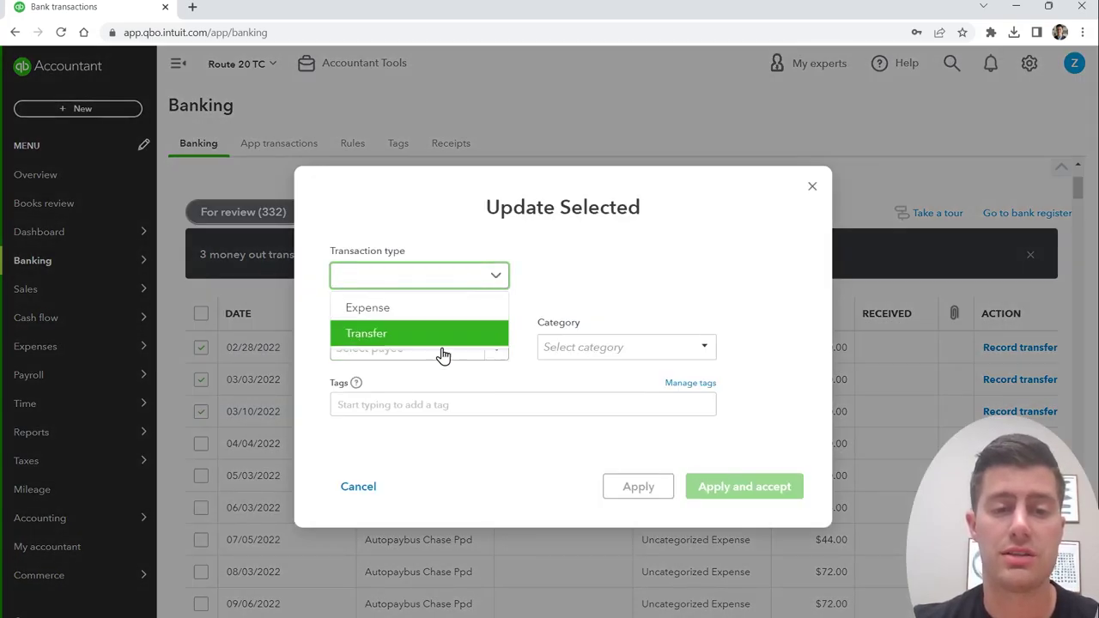
pyautogui.click(434, 334)
pyautogui.click(605, 347)
pyautogui.write('am')
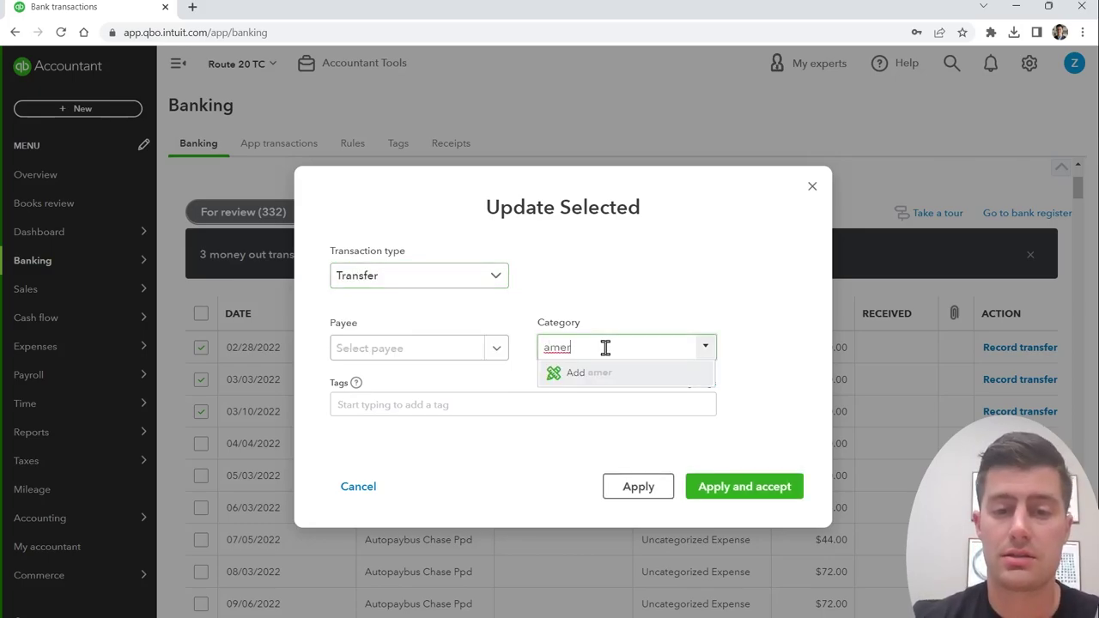
pyautogui.click(630, 398)
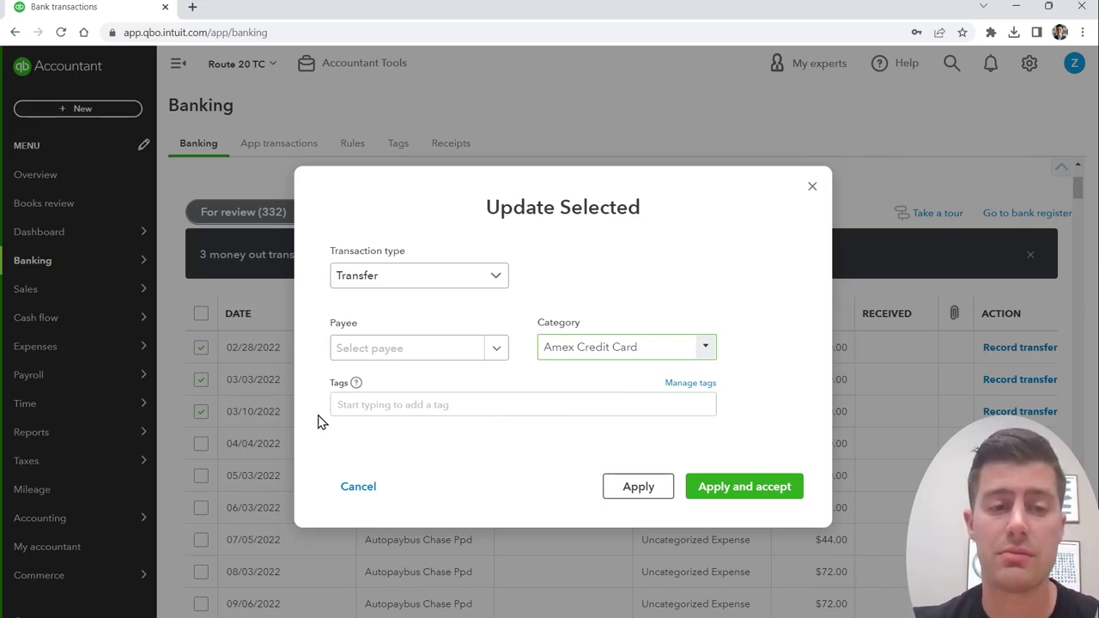
pyautogui.click(750, 495)
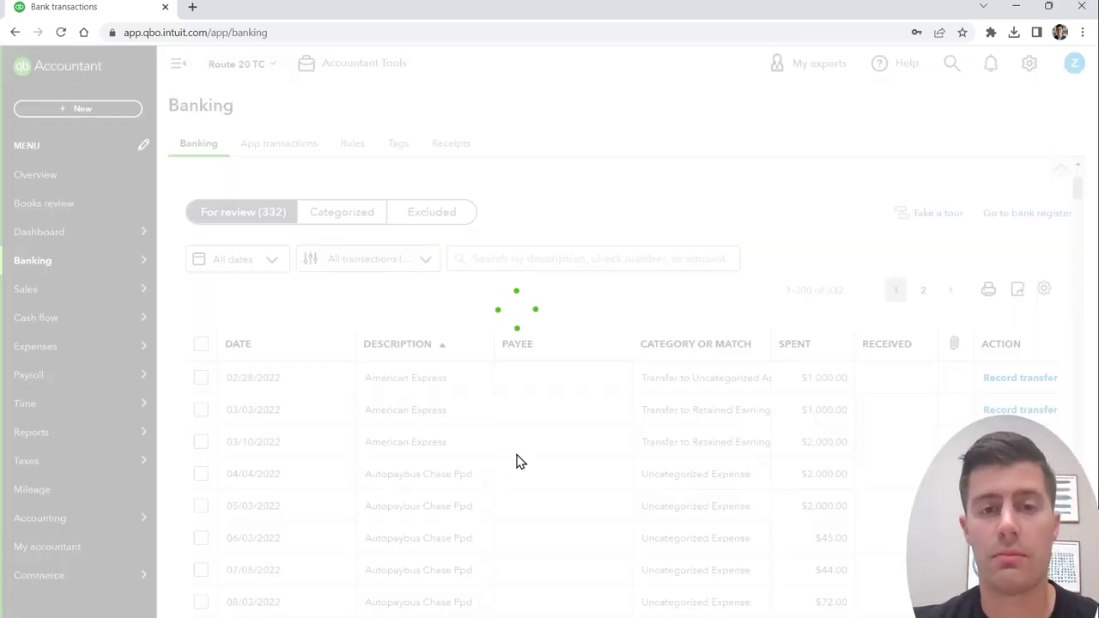
pyautogui.click(490, 226)
# Step: Open the 03/09/2022 $2,000.00 Mobile Thank You payment's suggested Orrstown bank match
pyautogui.scroll(-1, 756, 551)
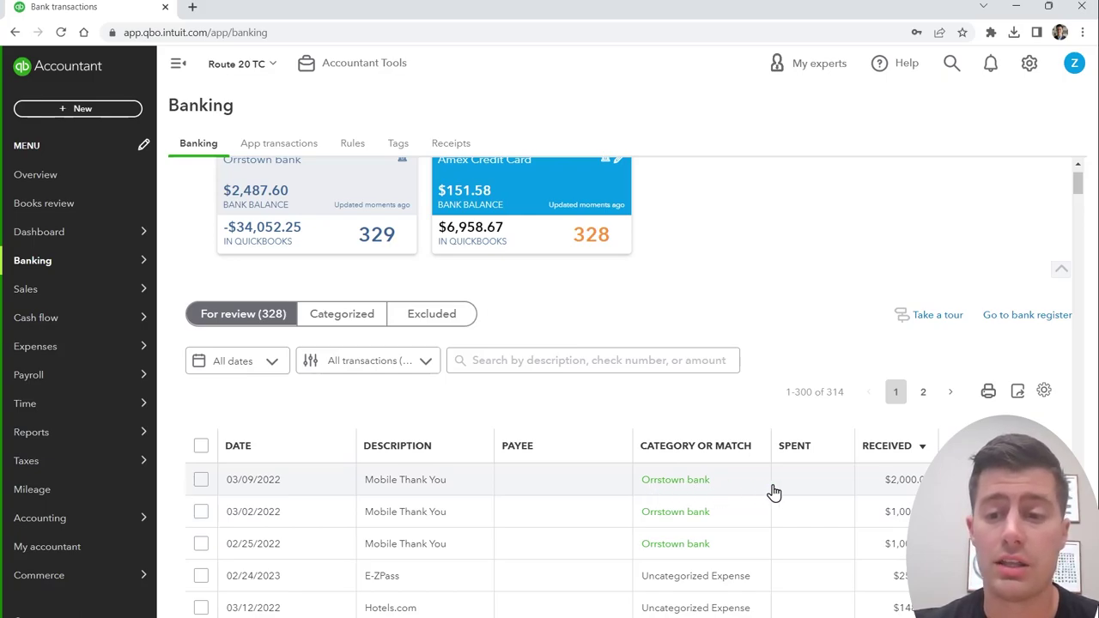
pyautogui.click(701, 491)
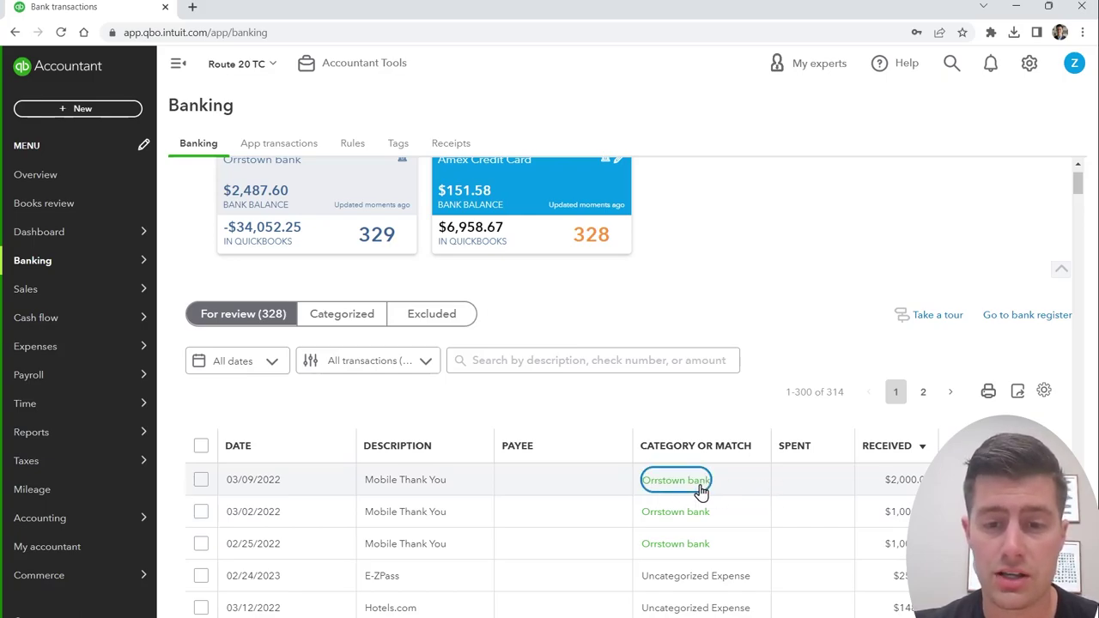
pyautogui.click(701, 491)
pyautogui.scroll(-1, 704, 484)
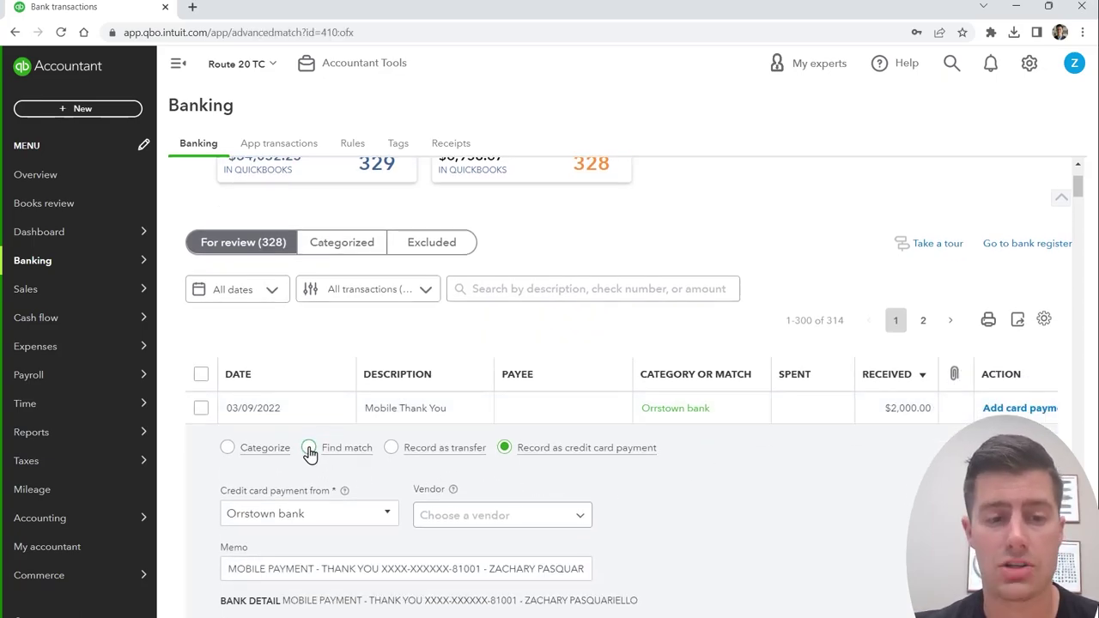
pyautogui.scroll(-1, 309, 453)
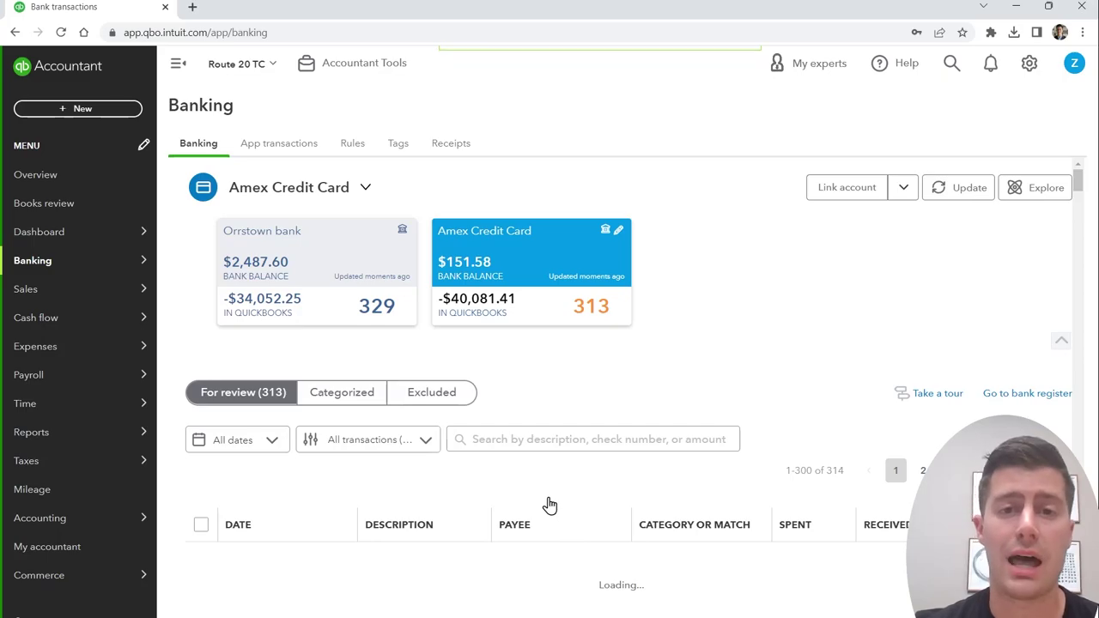
# Step: Expand the 03/02/2022 $1,000.00 Mobile Thank You payment and choose the 03/03/2022 transfer as its match
pyautogui.scroll(-1, 675, 487)
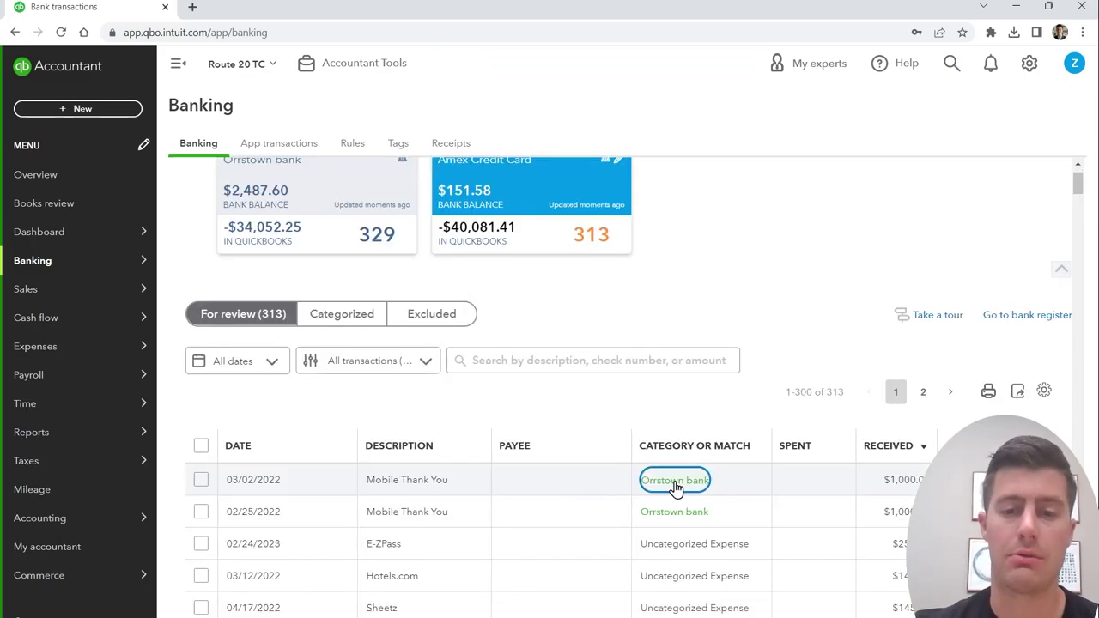
pyautogui.click(676, 487)
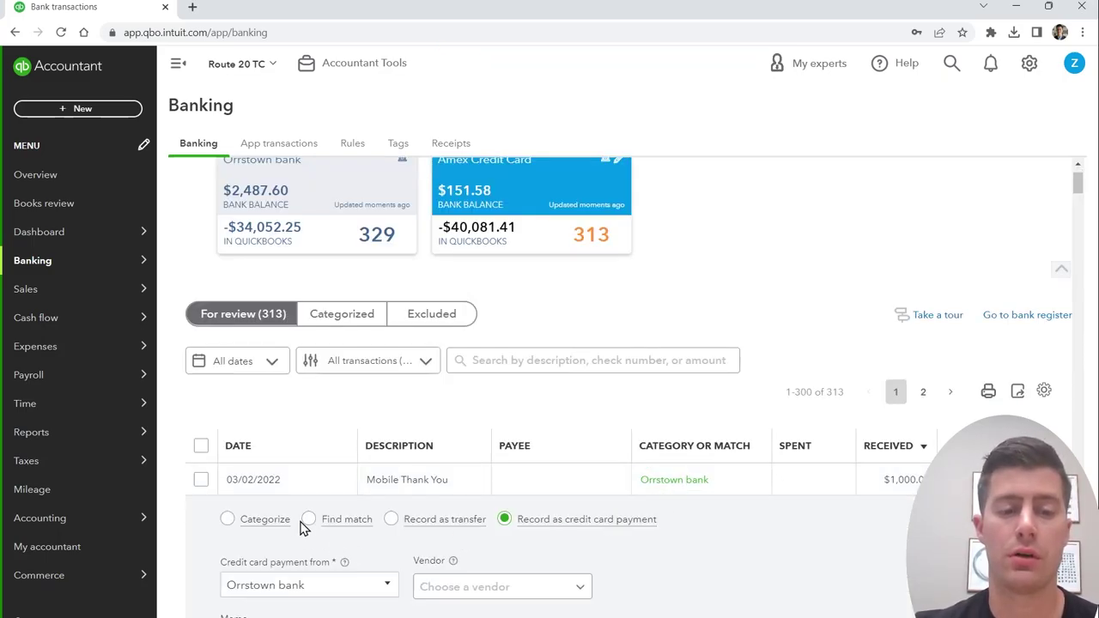
pyautogui.scroll(-1, 897, 554)
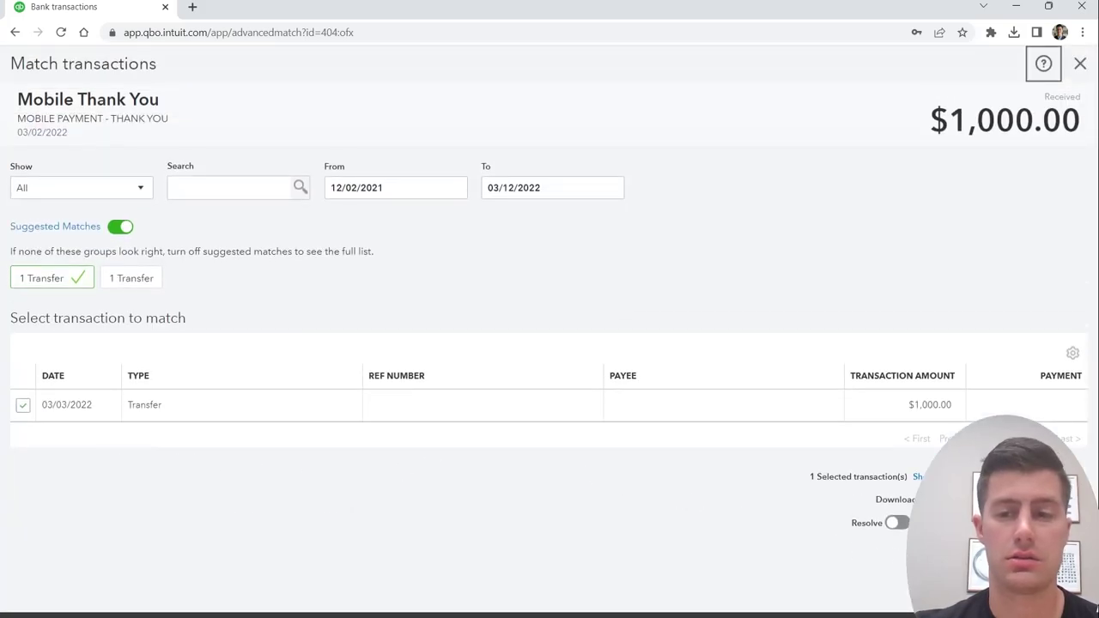
pyautogui.moveTo(72, 134); pyautogui.dragTo(19, 138)
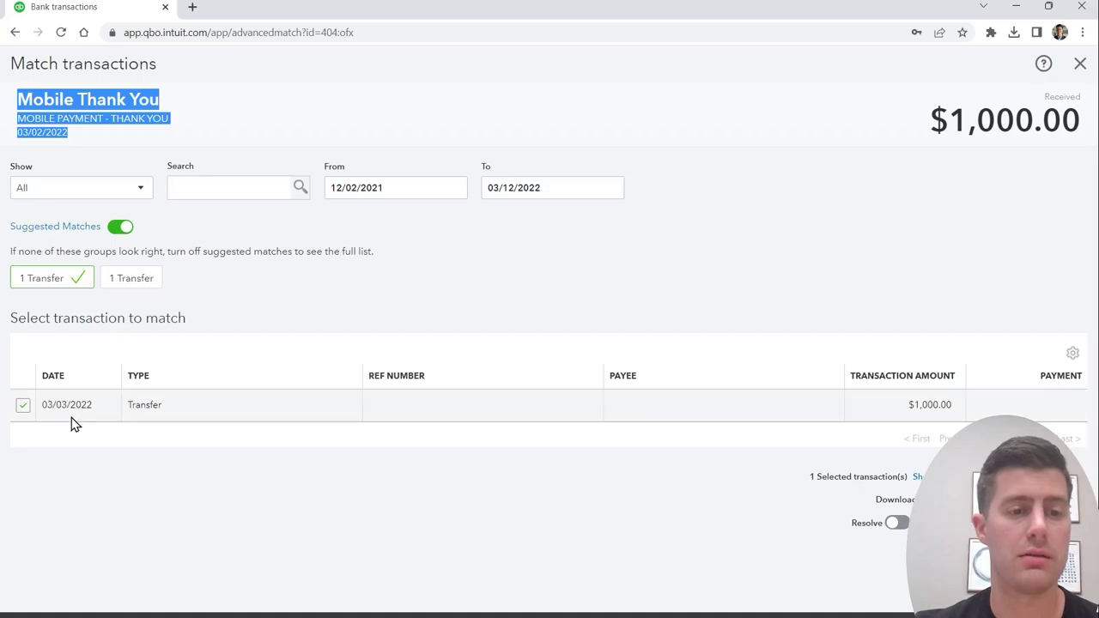
pyautogui.click(263, 496)
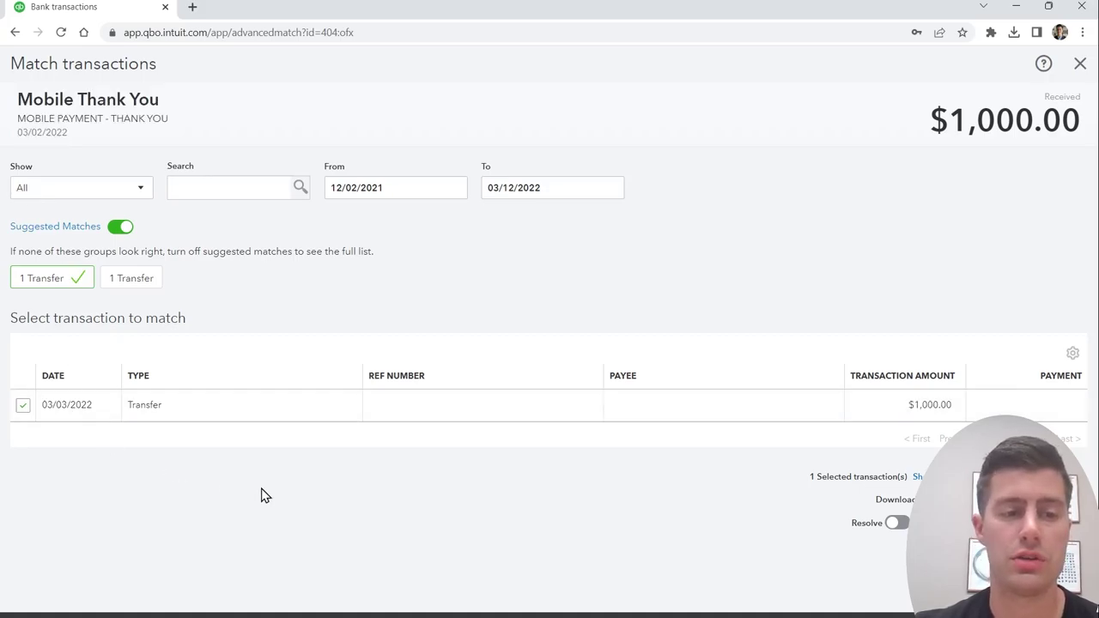
pyautogui.click(124, 280)
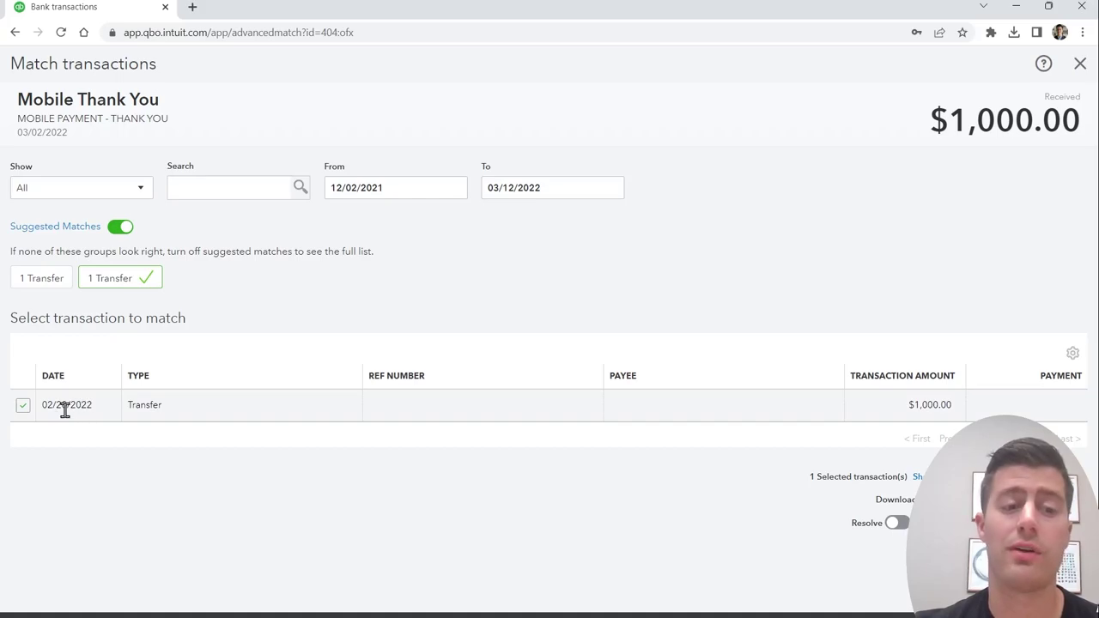
pyautogui.click(40, 280)
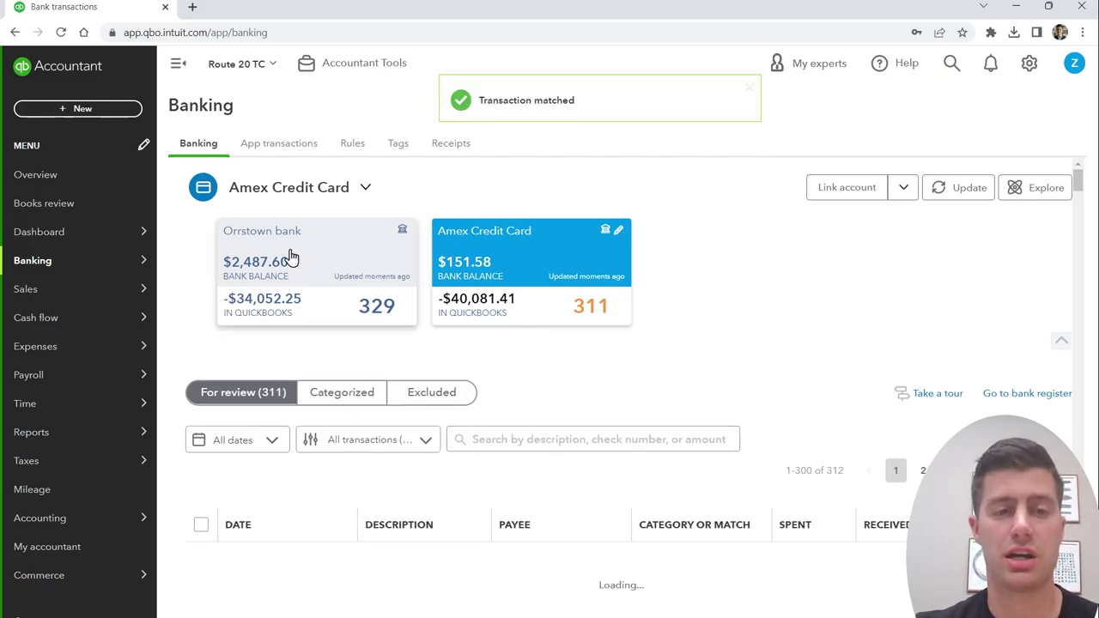
pyautogui.scroll(-3, 292, 257)
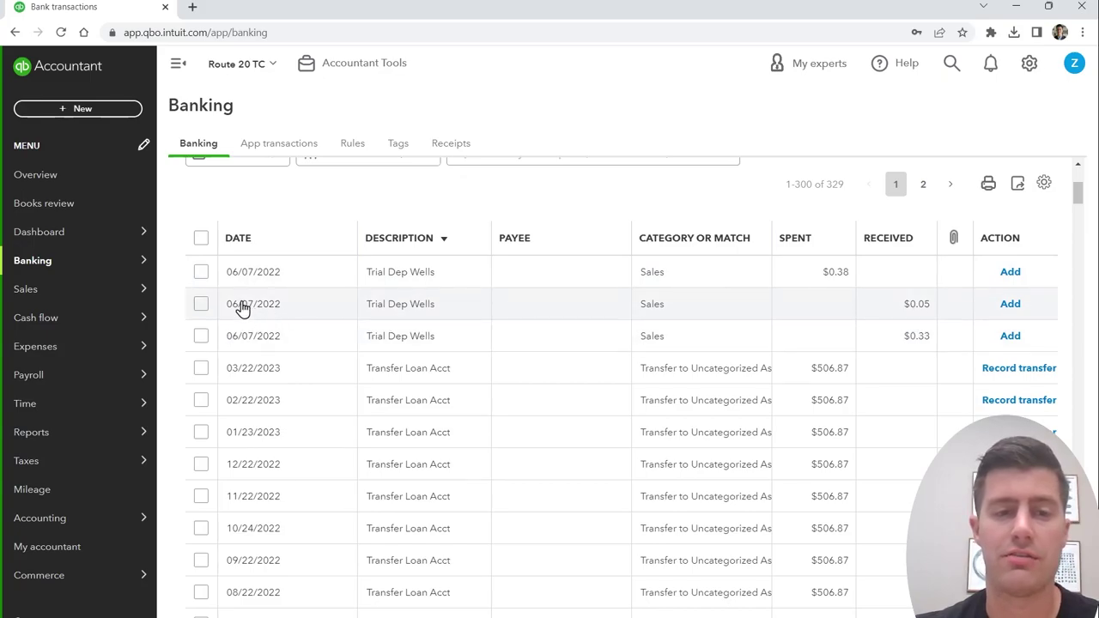
# Step: Batch-select the three 06/07/2022 Trial Dep Wells rows and search the category for 'Bank char'
pyautogui.click(200, 273)
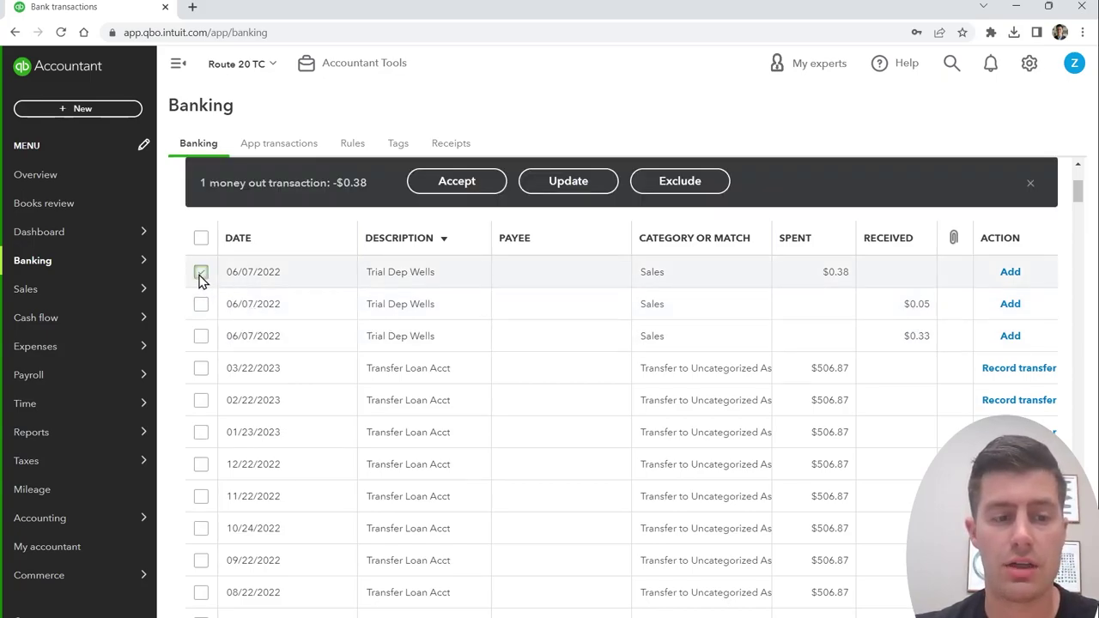
pyautogui.keyDown('shift'); pyautogui.click(202, 337); pyautogui.keyUp('shift')
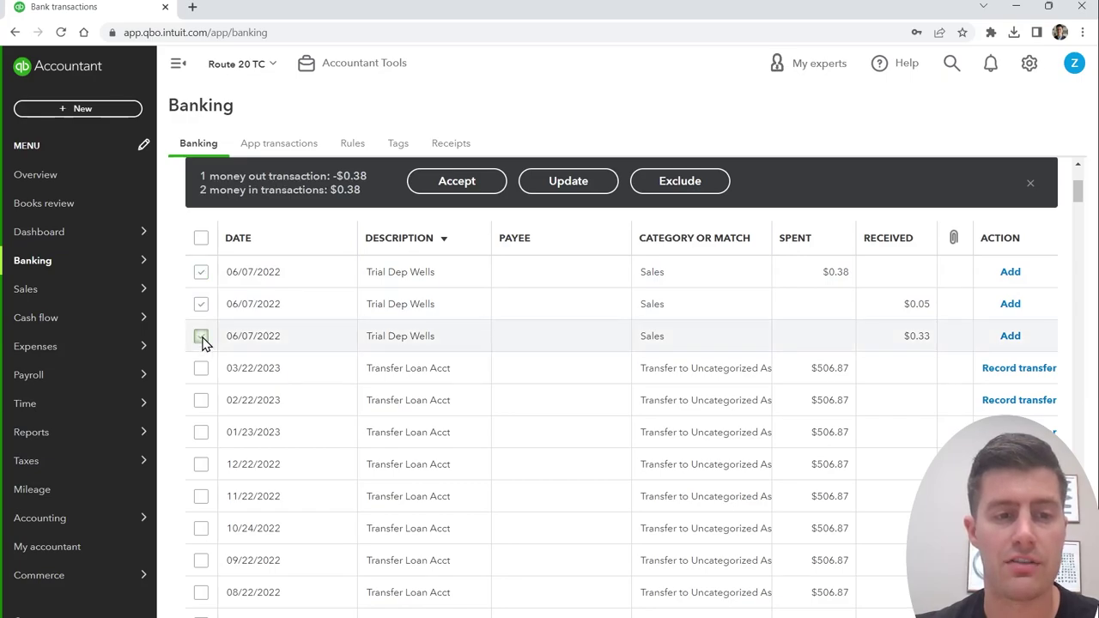
pyautogui.click(581, 190)
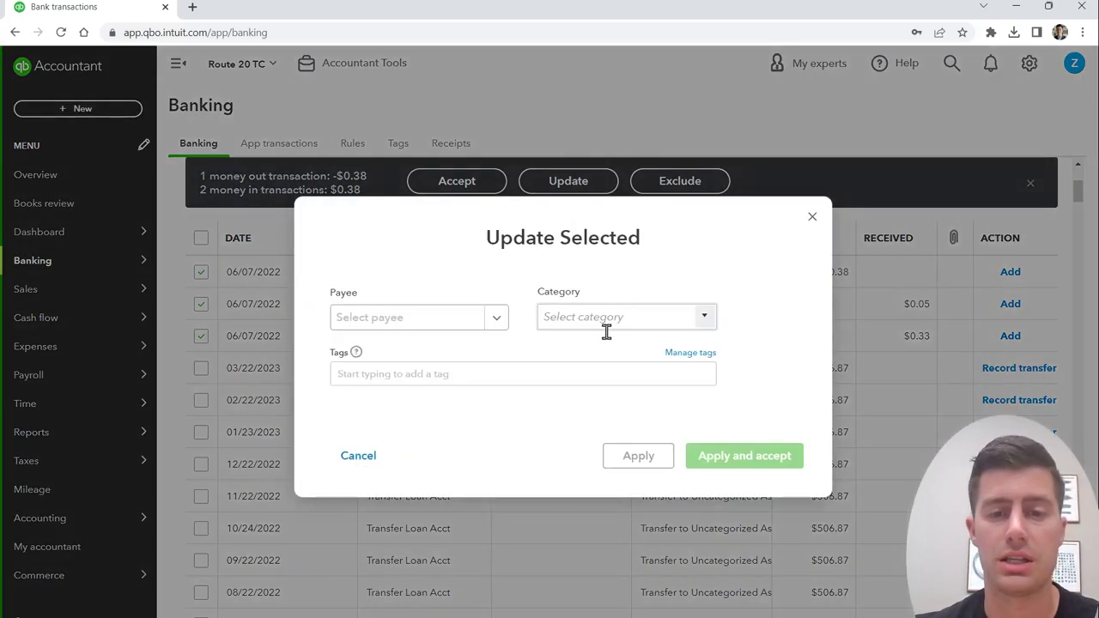
pyautogui.click(611, 323)
pyautogui.write('Bank char')
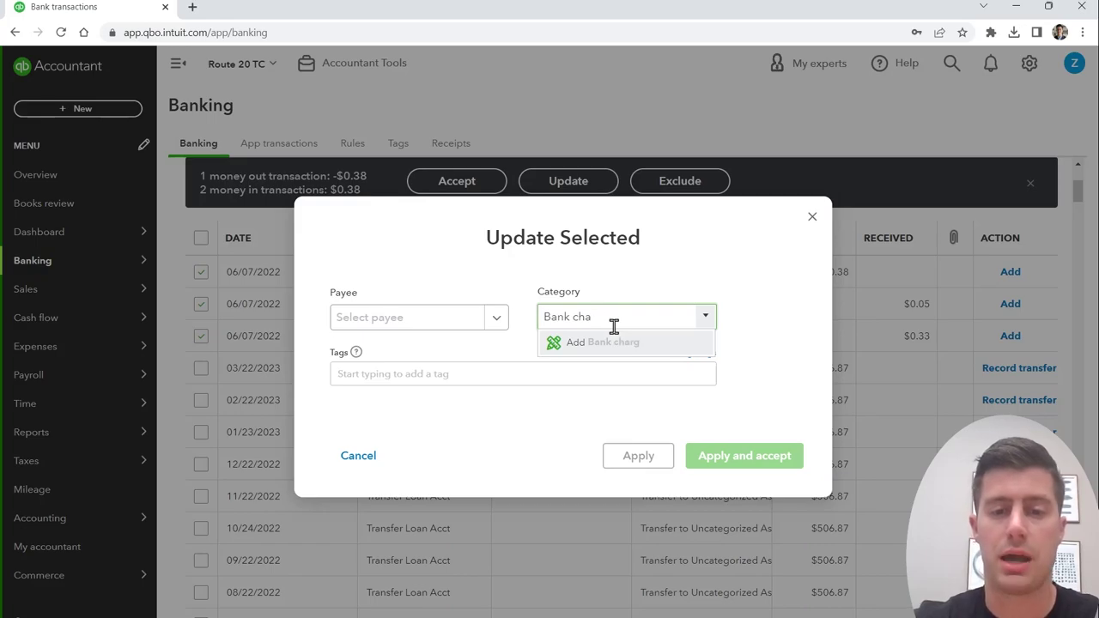
# Step: Create a Bank Charges account (Expenses, detail type Bank Charges) and accept the three rows with it
pyautogui.click(611, 342)
pyautogui.click(485, 188)
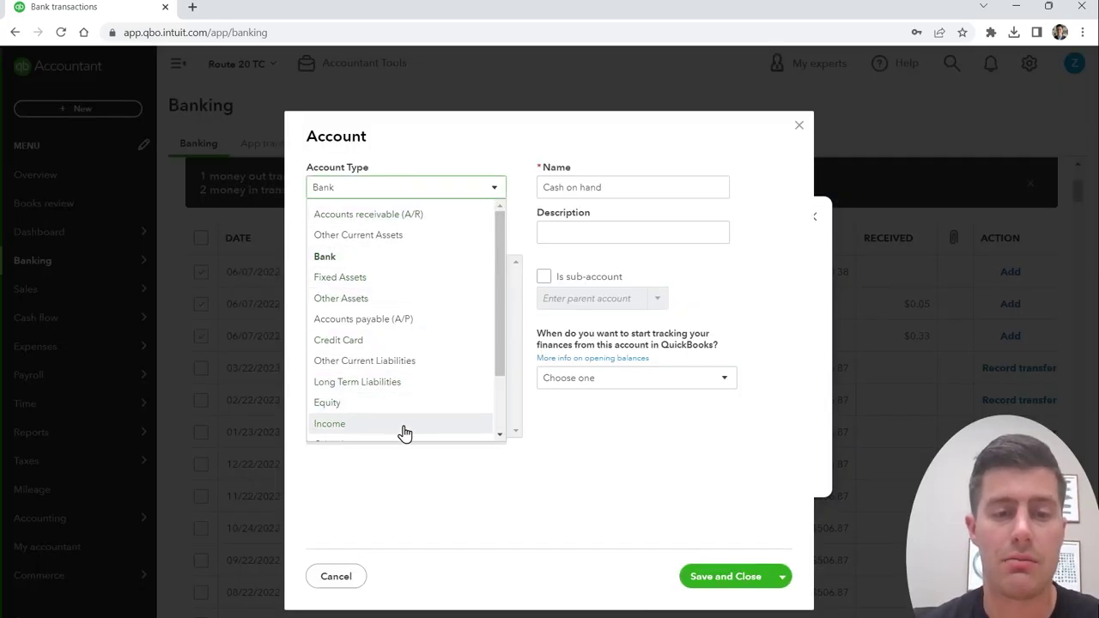
pyautogui.scroll(-1, 410, 423)
pyautogui.scroll(-1, 409, 423)
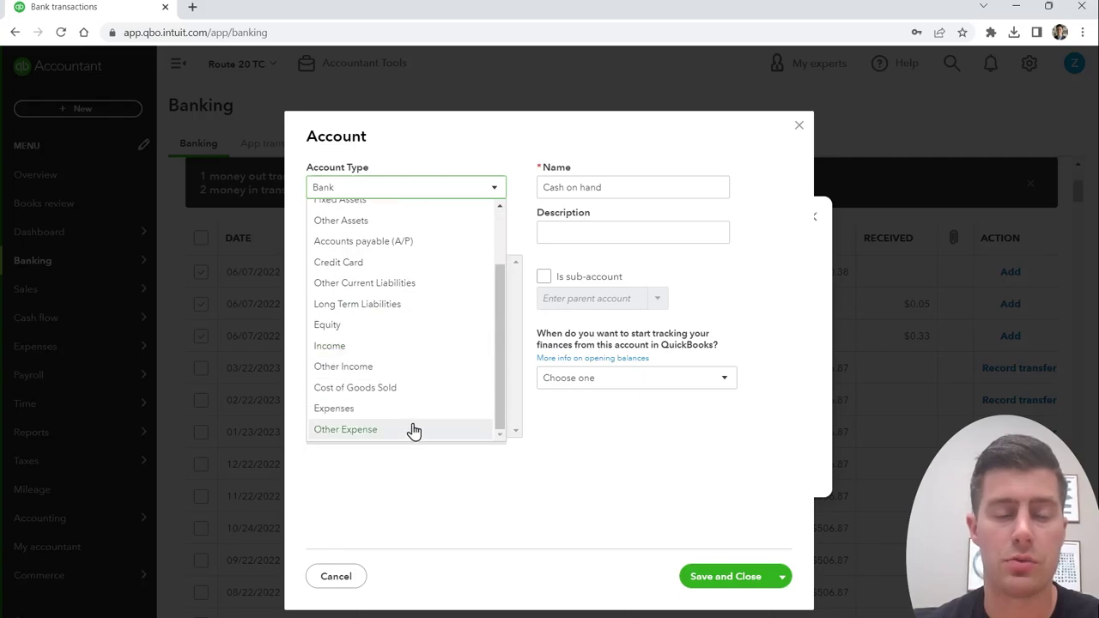
pyautogui.click(389, 410)
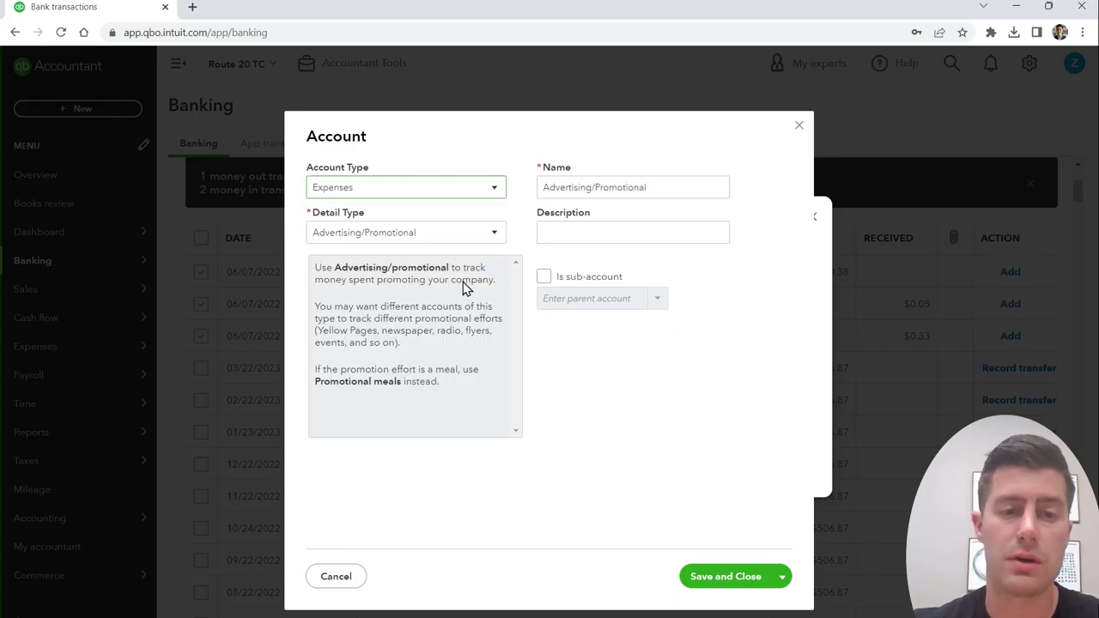
pyautogui.click(495, 242)
pyautogui.click(415, 323)
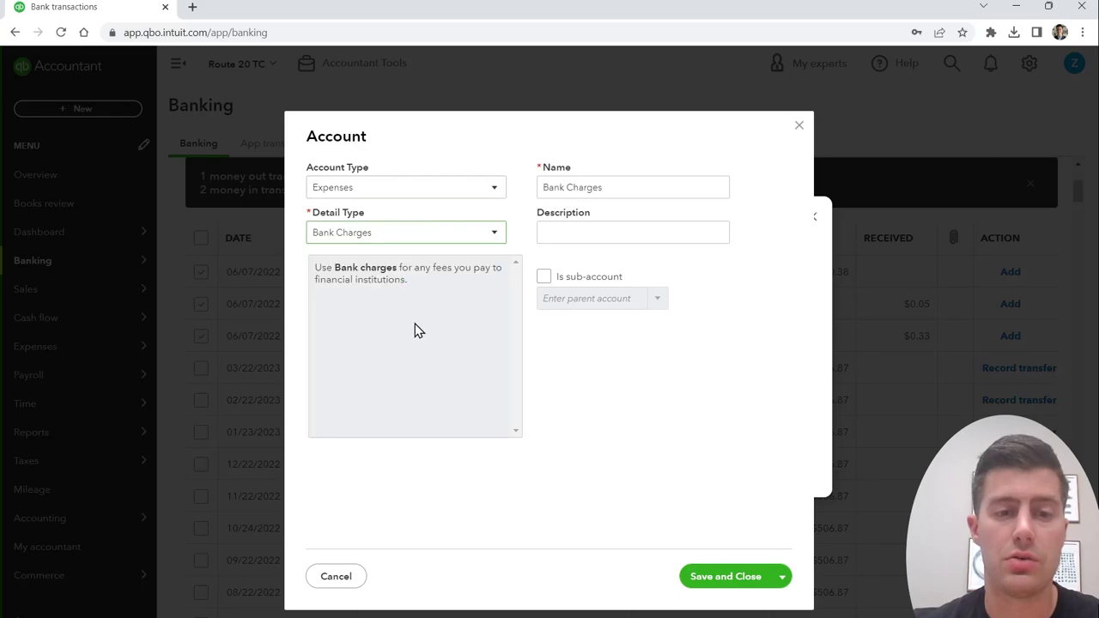
pyautogui.click(721, 582)
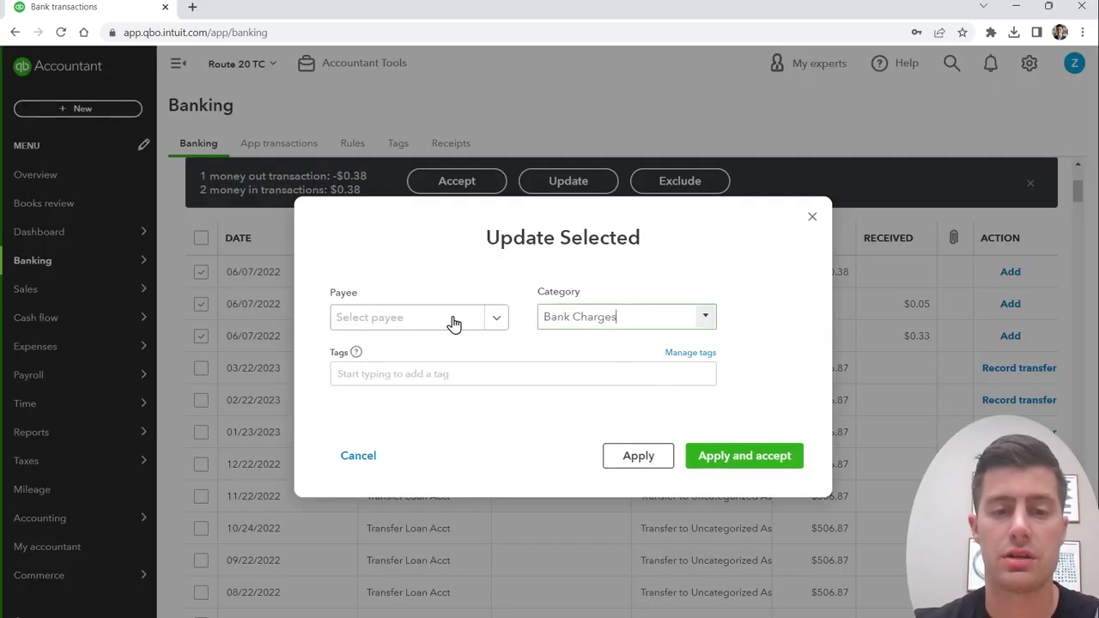
pyautogui.click(744, 456)
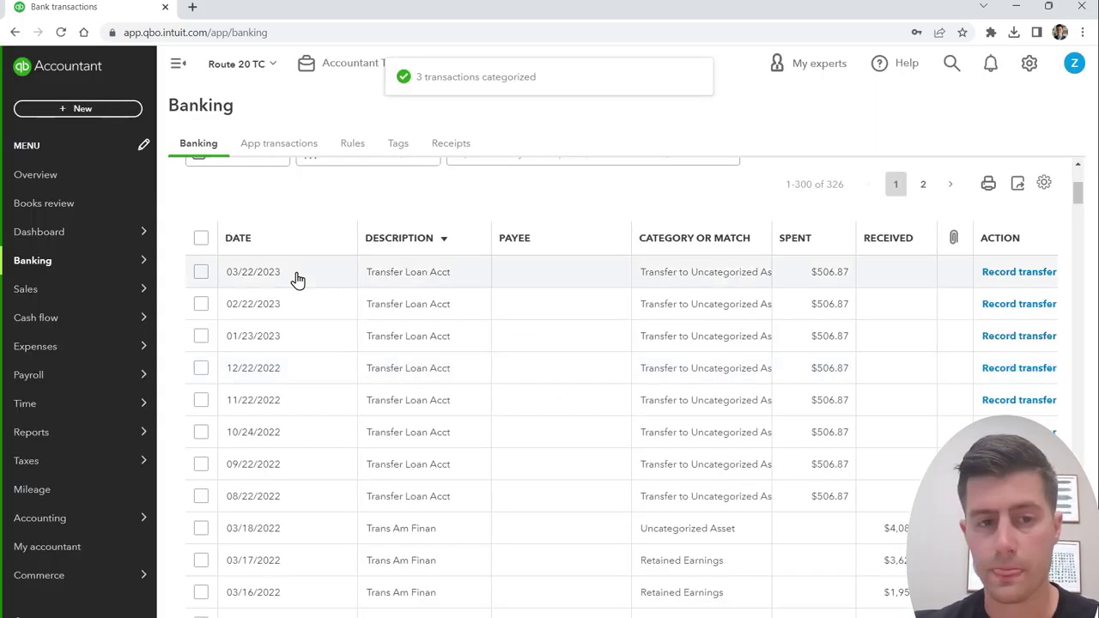
# Step: Batch-select the Transfer Loan Acct rows from 03/22/2023 to 08/22/2022 and set them to Expense
pyautogui.click(201, 273)
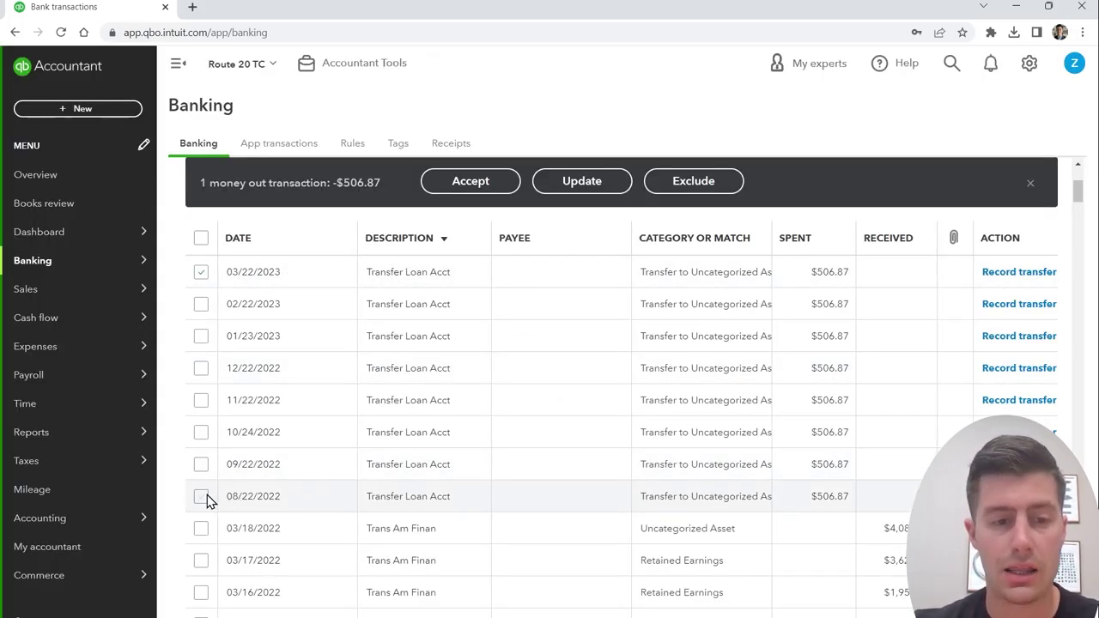
pyautogui.keyDown('shift'); pyautogui.click(201, 500); pyautogui.keyUp('shift')
pyautogui.click(609, 184)
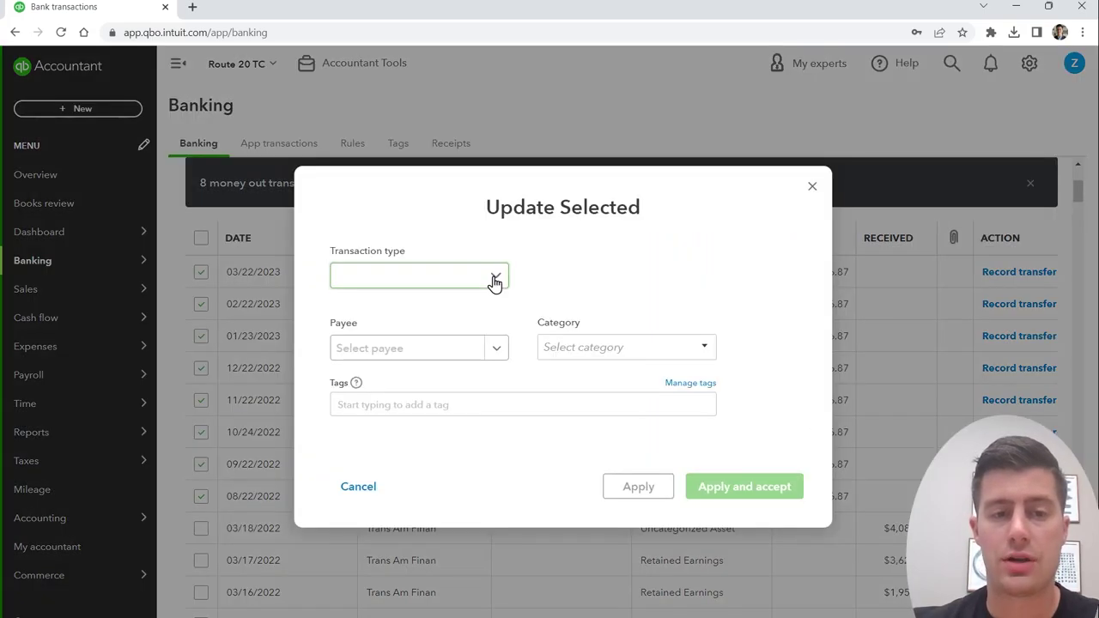
pyautogui.click(490, 278)
pyautogui.click(429, 319)
# Step: Add Orrstown Bank as a new vendor payee and enter 'Trailer Loan' as the category
pyautogui.click(422, 354)
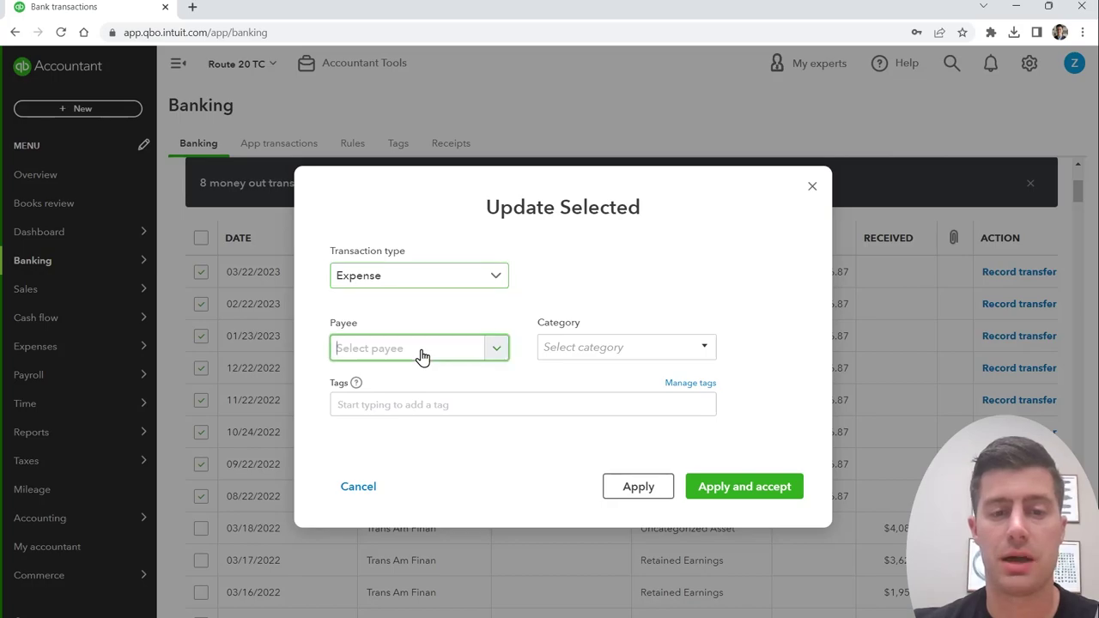
pyautogui.write('Orrstown Bank')
pyautogui.press('Return')
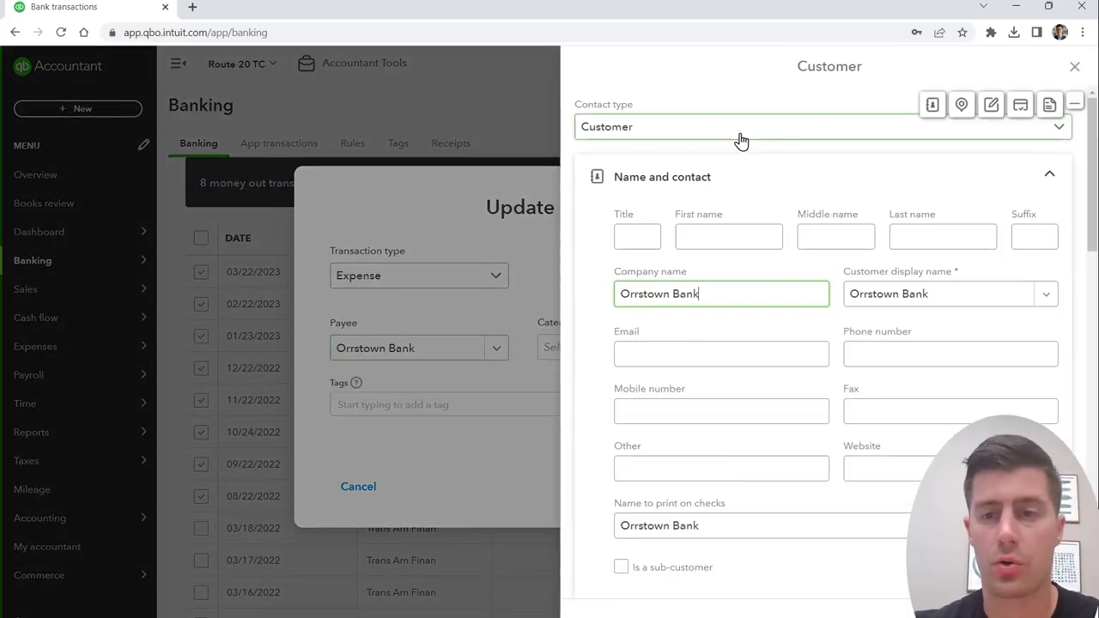
pyautogui.click(601, 127)
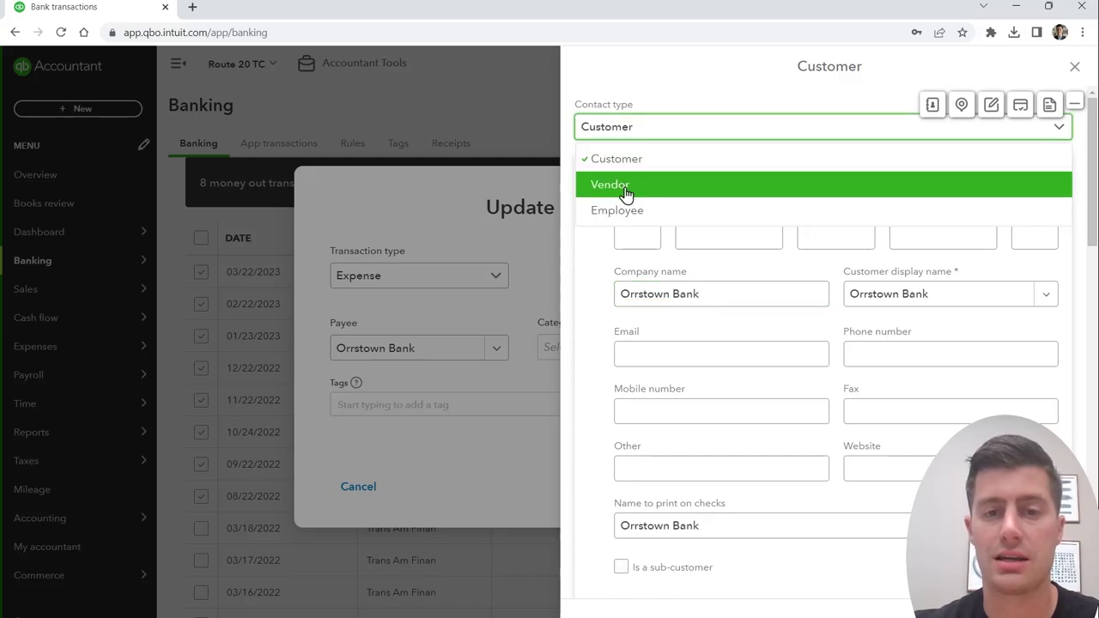
pyautogui.click(625, 189)
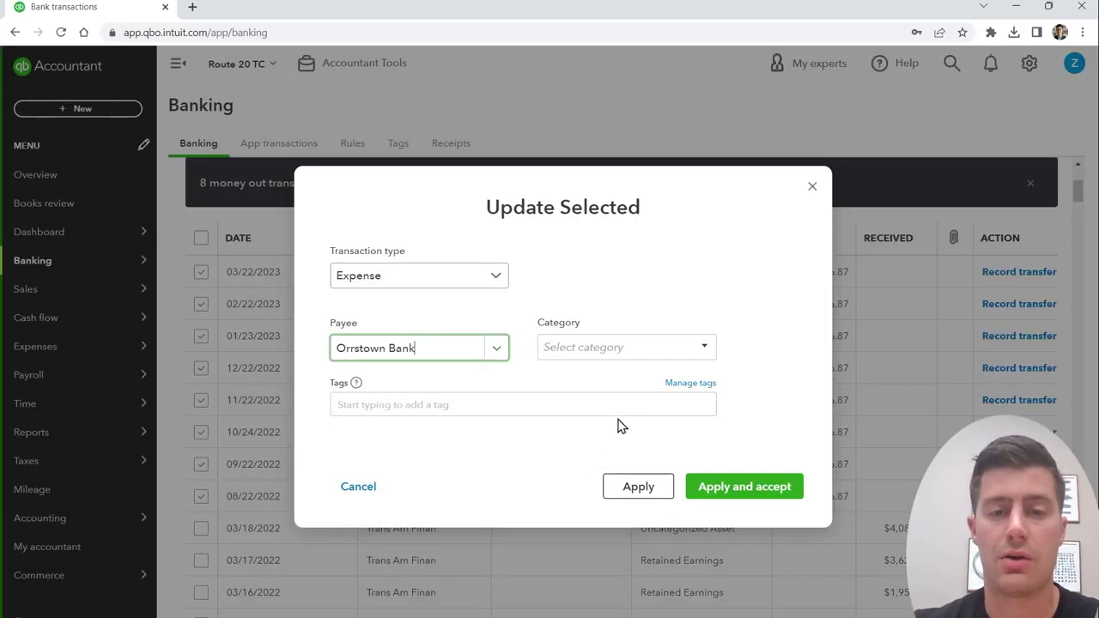
pyautogui.click(608, 347)
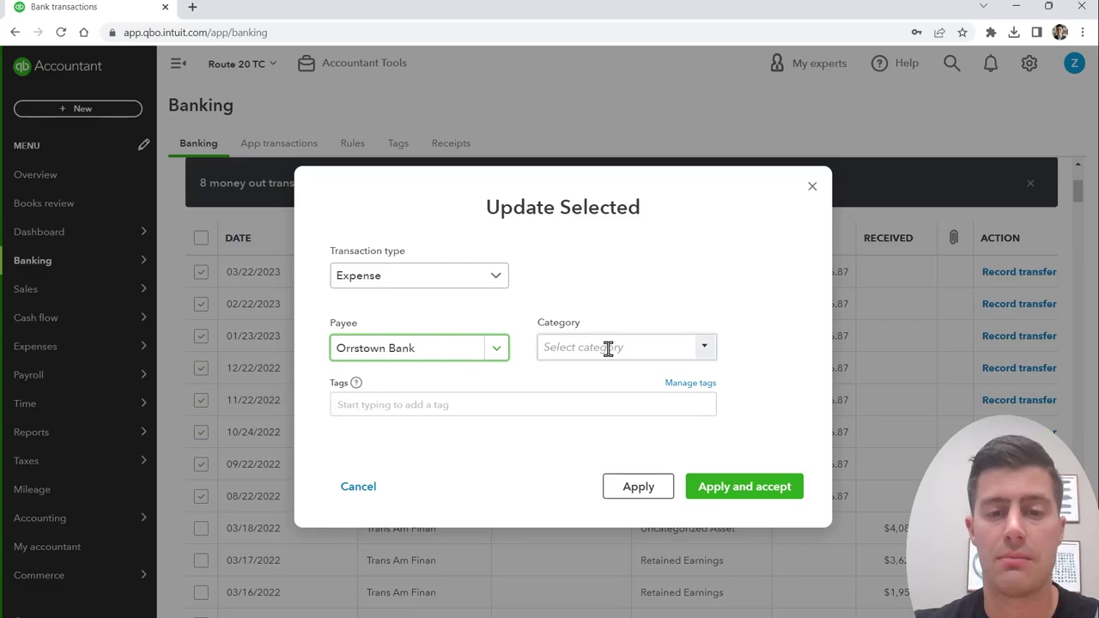
pyautogui.write('T')
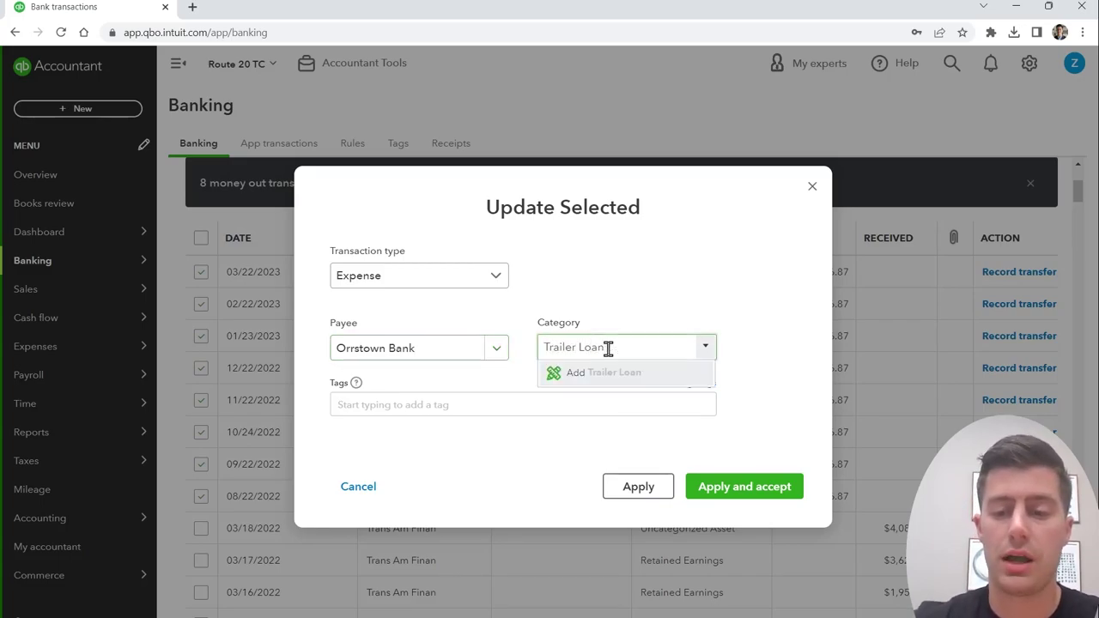
pyautogui.write('railer Loan')
pyautogui.press('Return')
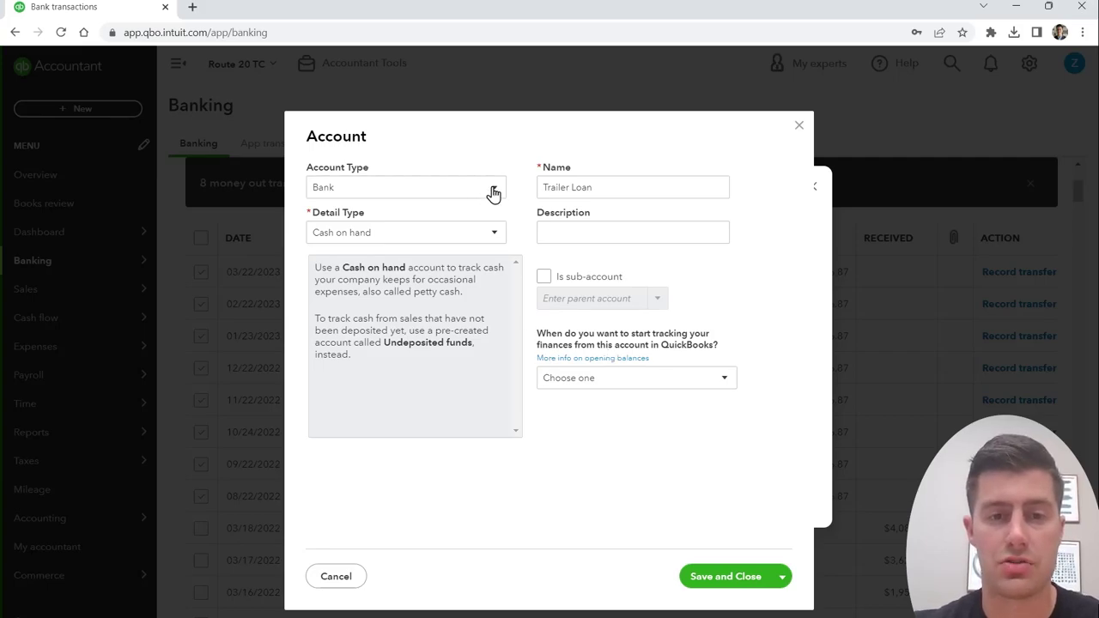
# Step: Save Trailer Loan as a Long Term Liabilities account with Notes Payable detail, then accept the eight payments
pyautogui.click(490, 189)
pyautogui.click(422, 380)
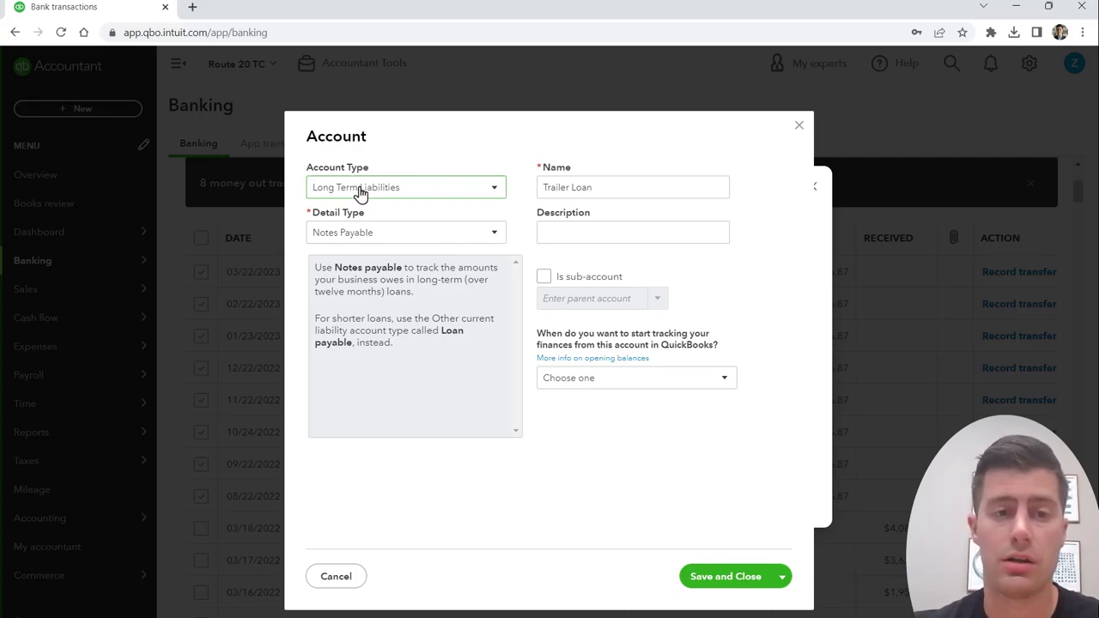
pyautogui.click(399, 234)
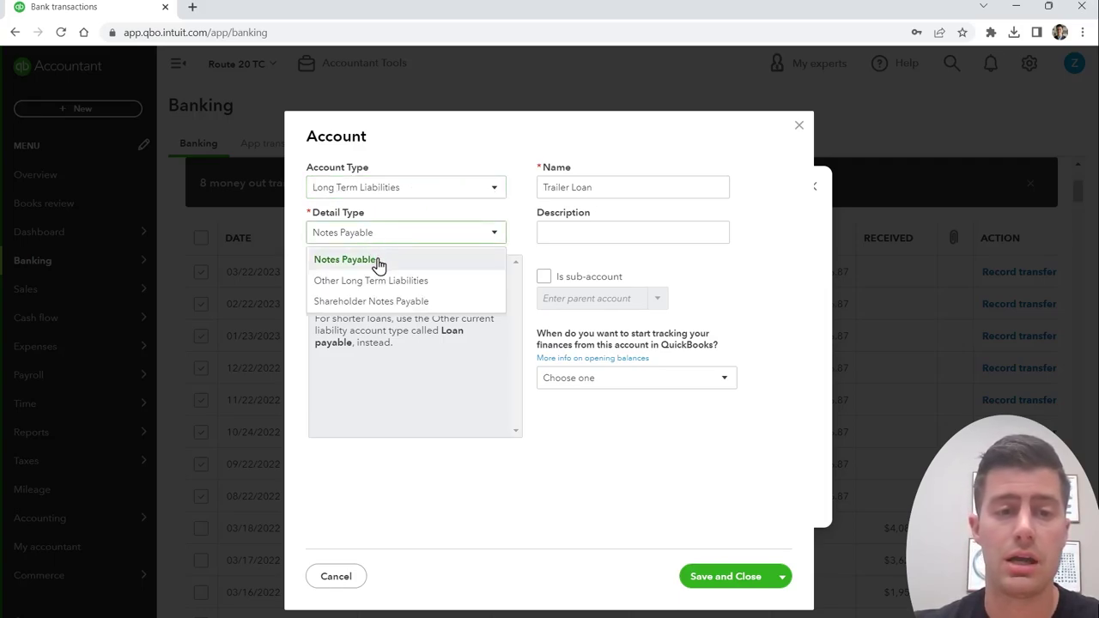
pyautogui.click(375, 262)
pyautogui.click(624, 189)
pyautogui.click(624, 189)
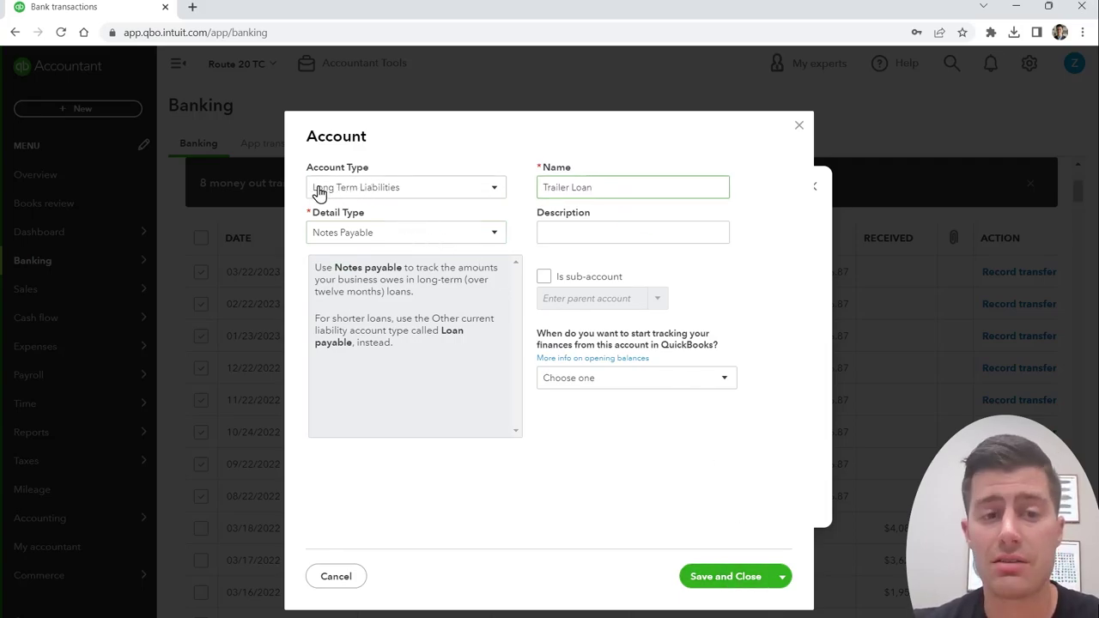
pyautogui.click(731, 576)
pyautogui.click(744, 486)
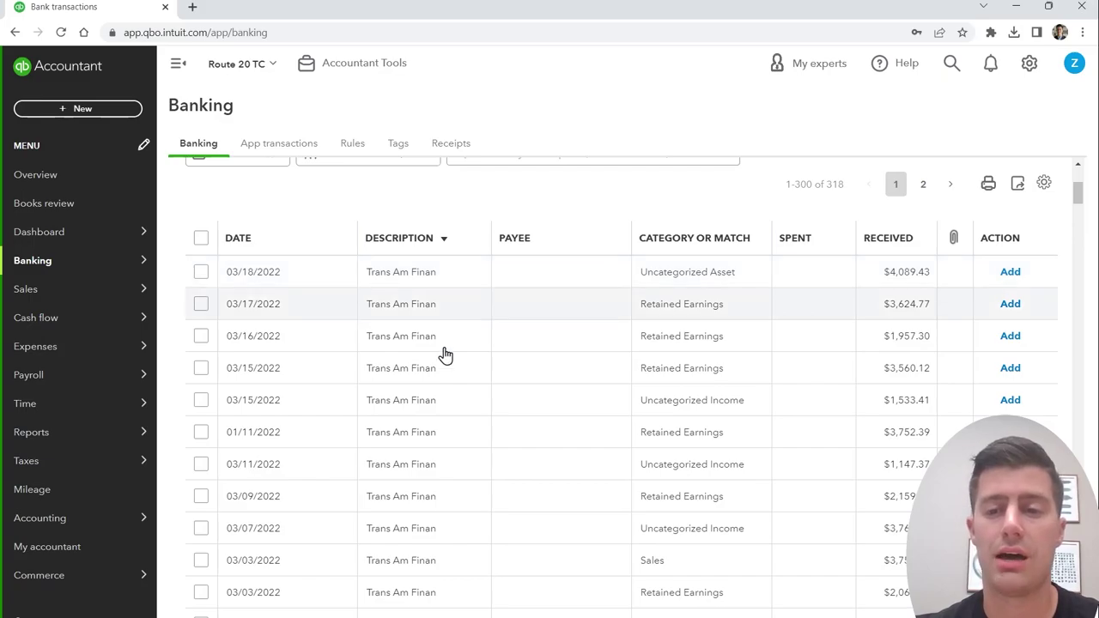
# Step: Sort by Description ascending and batch-update the Autopaybus Chase Ppd payments from 04/04/2022 to 02/03/2023
pyautogui.click(412, 248)
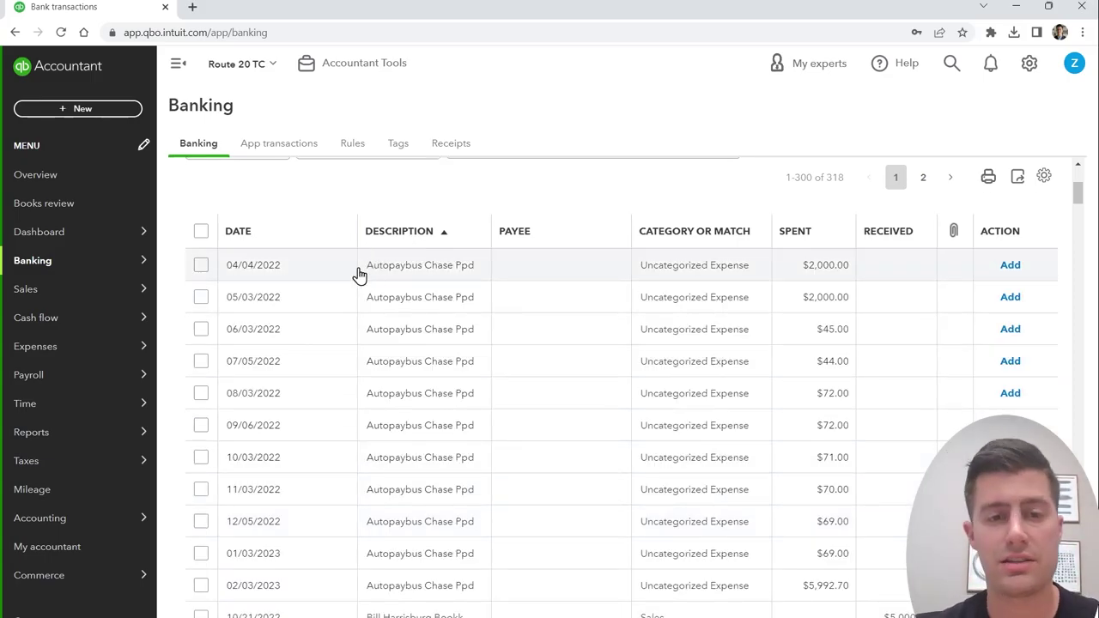
pyautogui.click(201, 265)
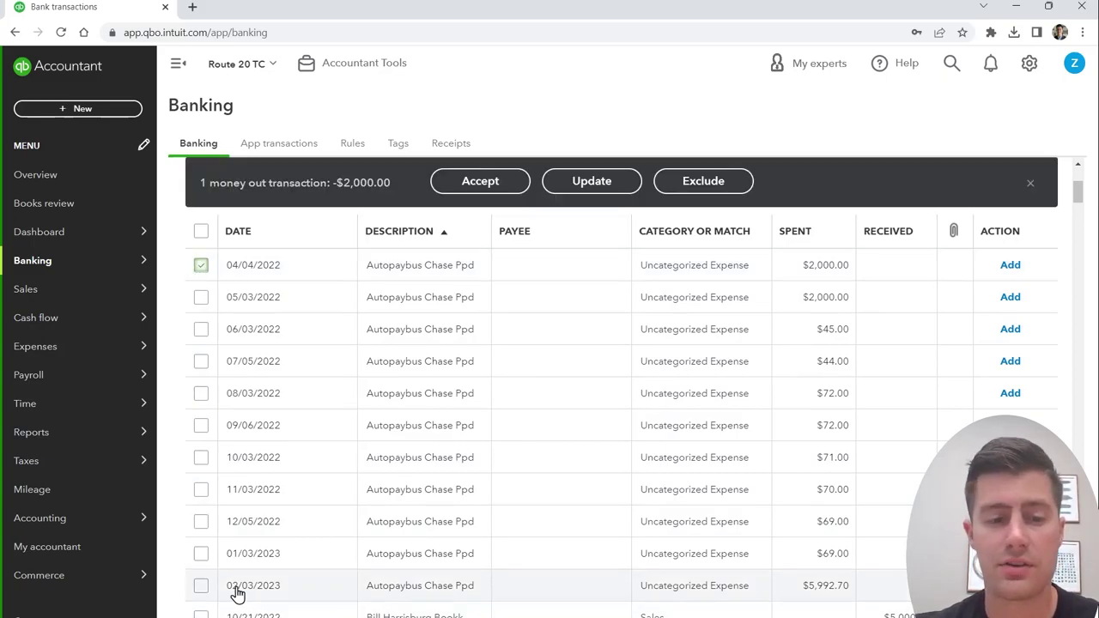
pyautogui.keyDown('shift'); pyautogui.click(201, 585); pyautogui.keyUp('shift')
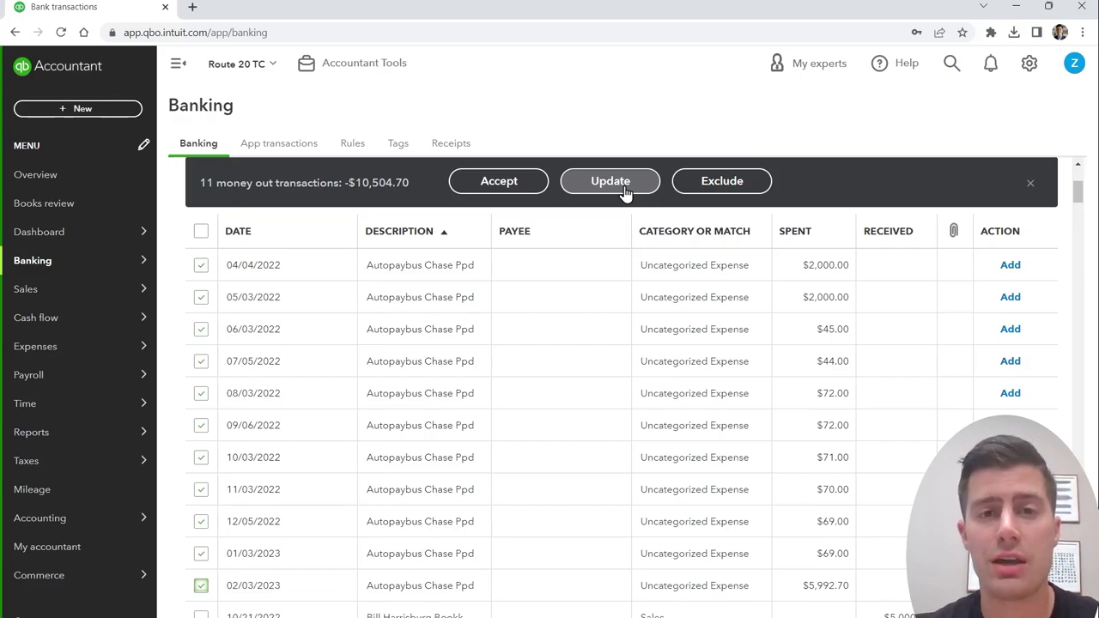
pyautogui.click(625, 191)
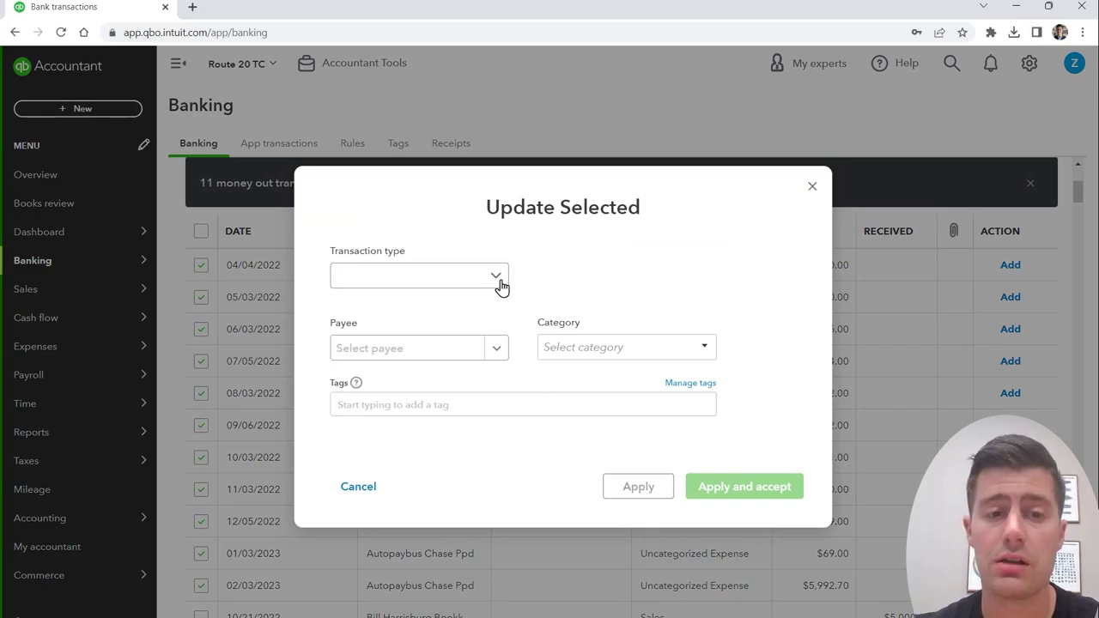
# Step: Set the eleven payments to type Expense with new vendor Chase Credit Card as payee
pyautogui.click(501, 285)
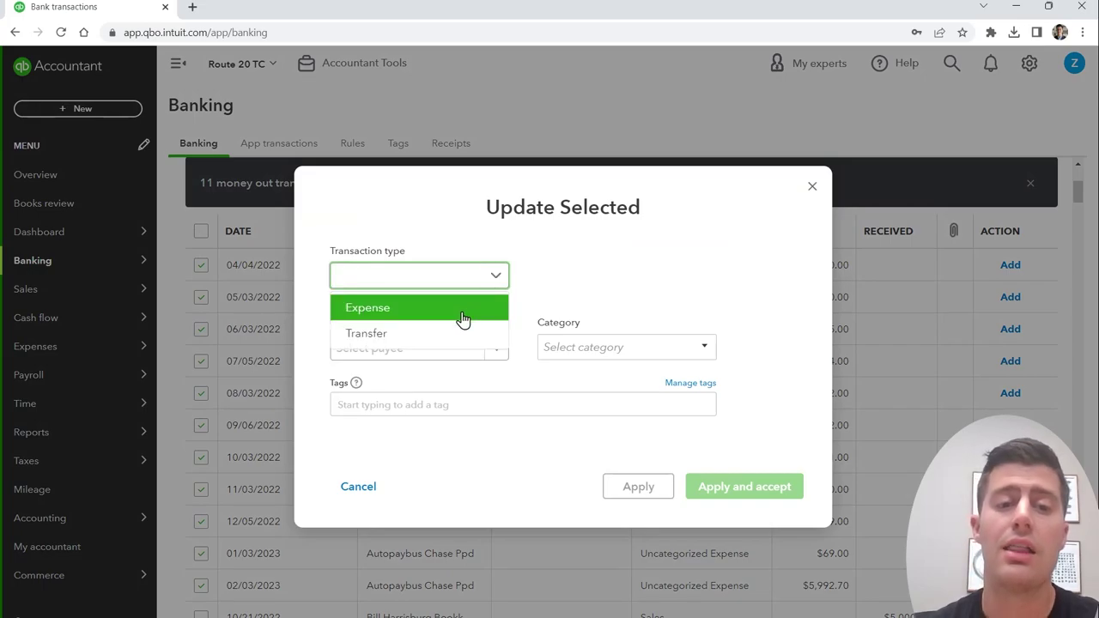
pyautogui.click(461, 311)
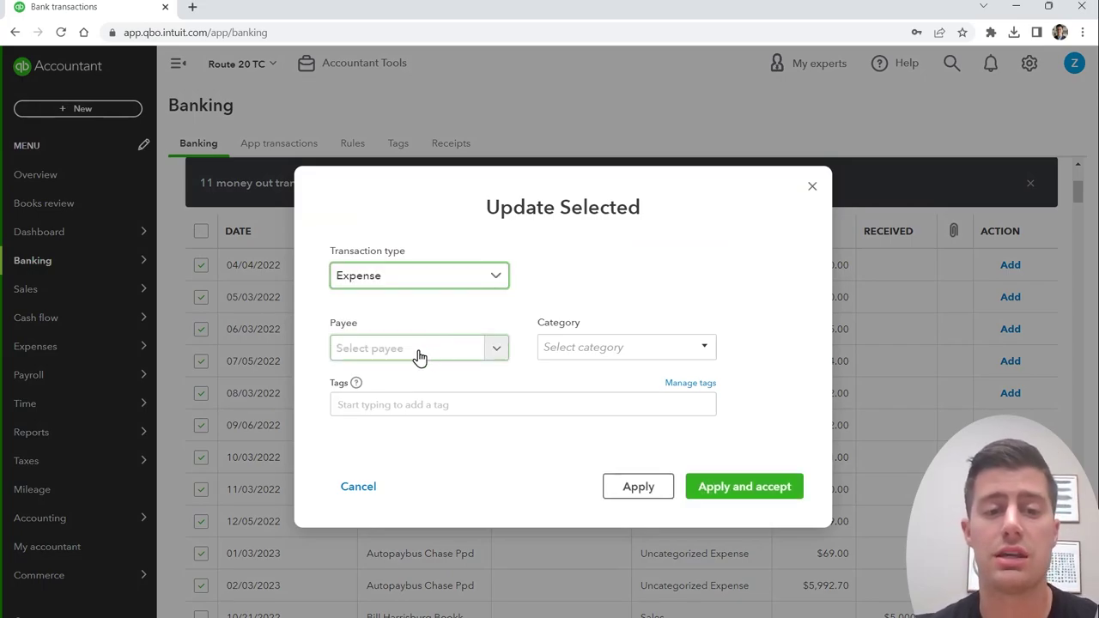
pyautogui.click(452, 357)
pyautogui.write('Chase Credit Card')
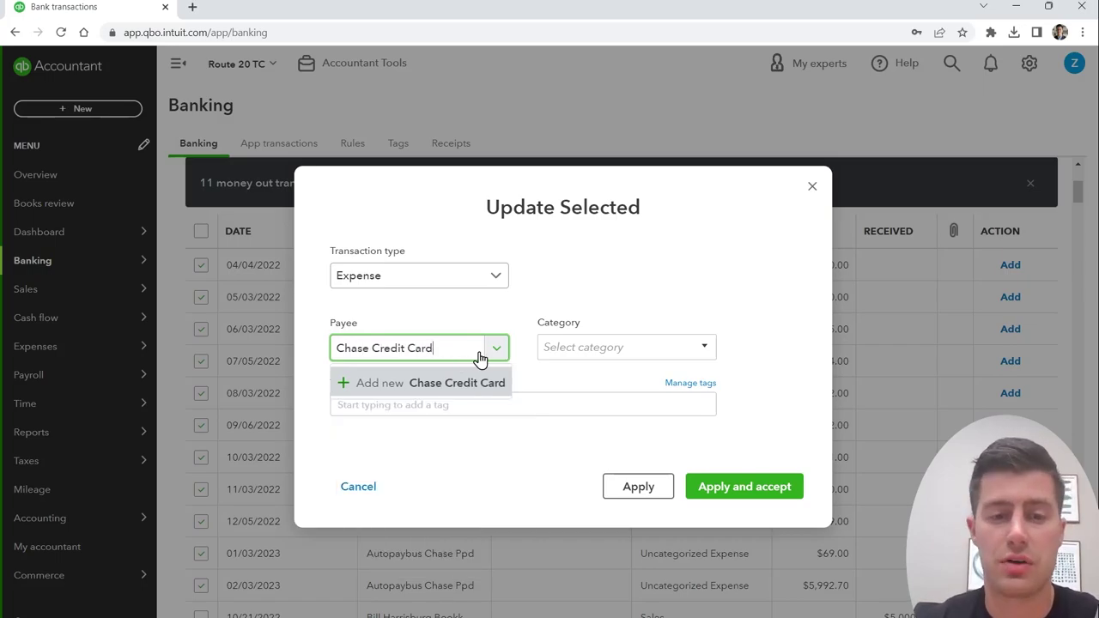
pyautogui.press('Return')
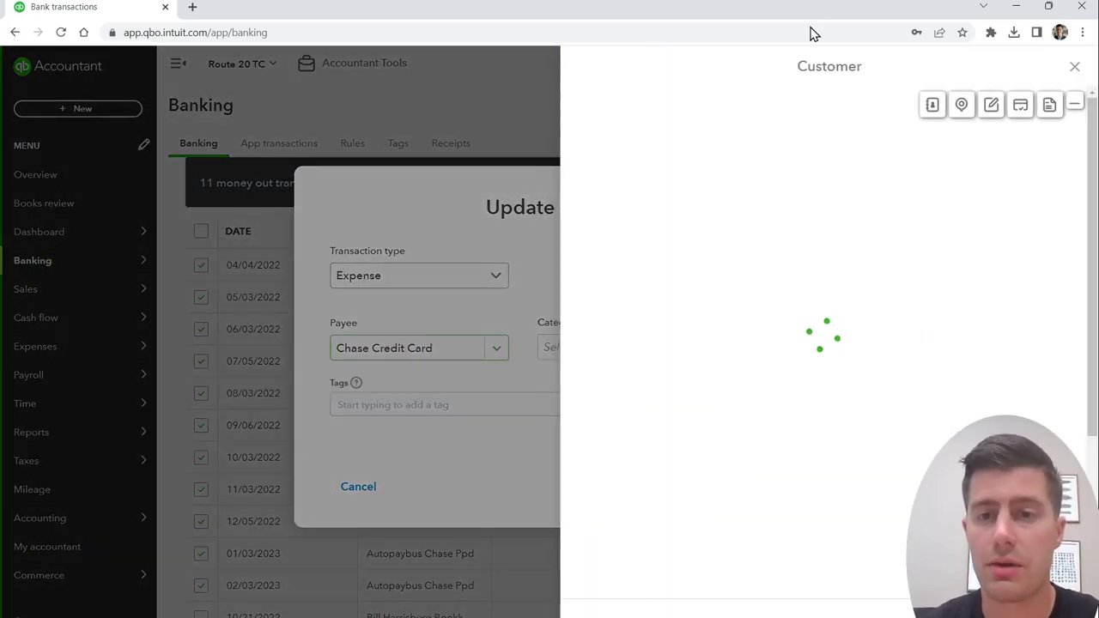
pyautogui.click(768, 128)
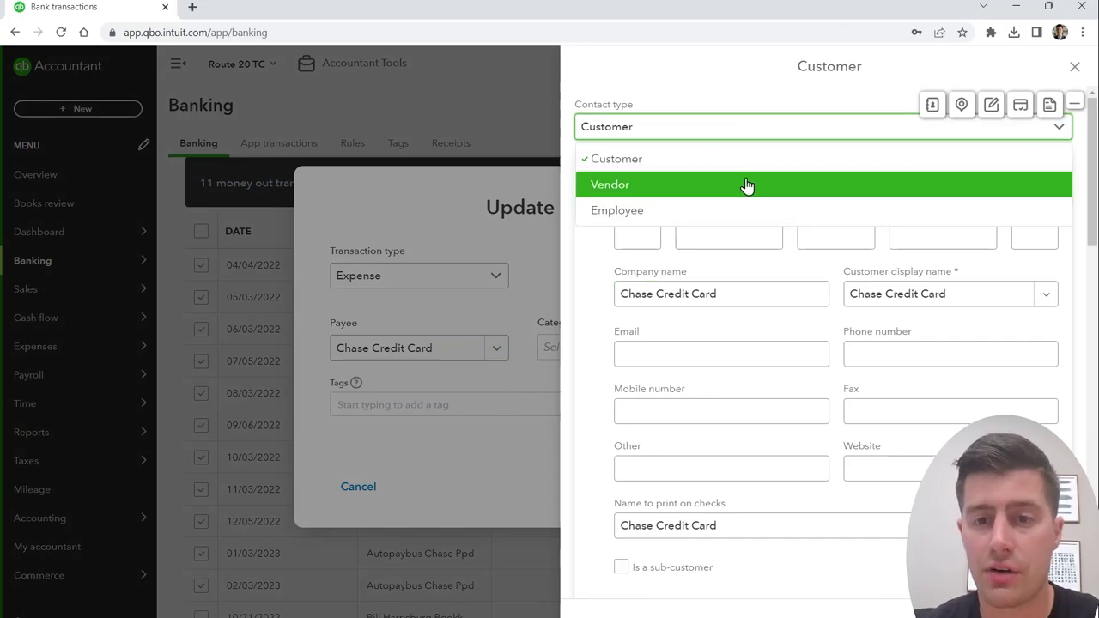
pyautogui.click(740, 190)
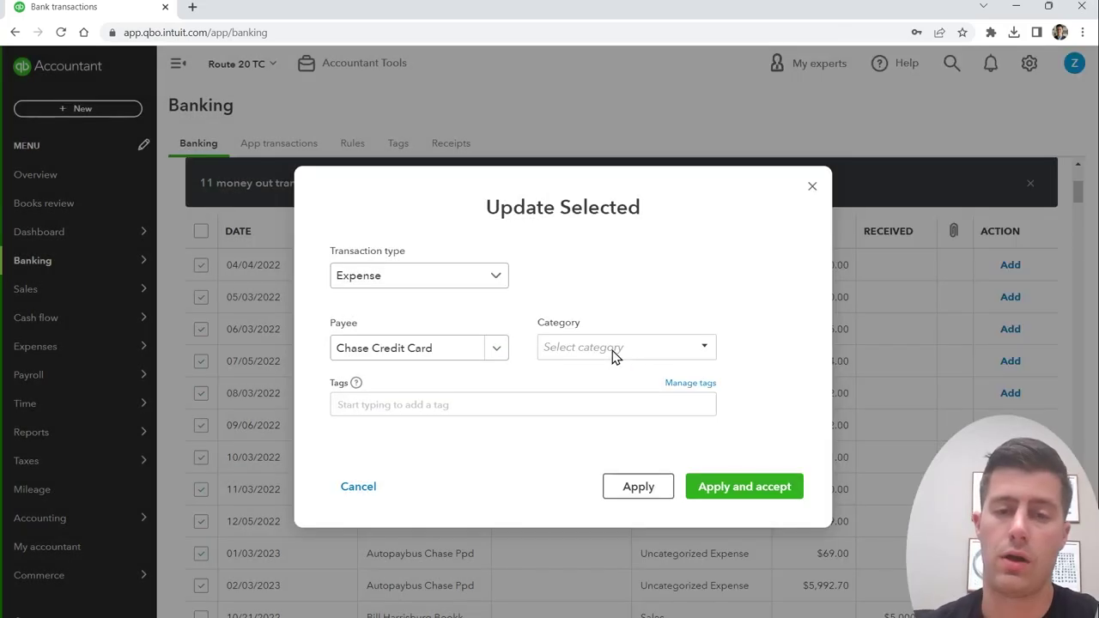
pyautogui.click(612, 348)
pyautogui.write('l')
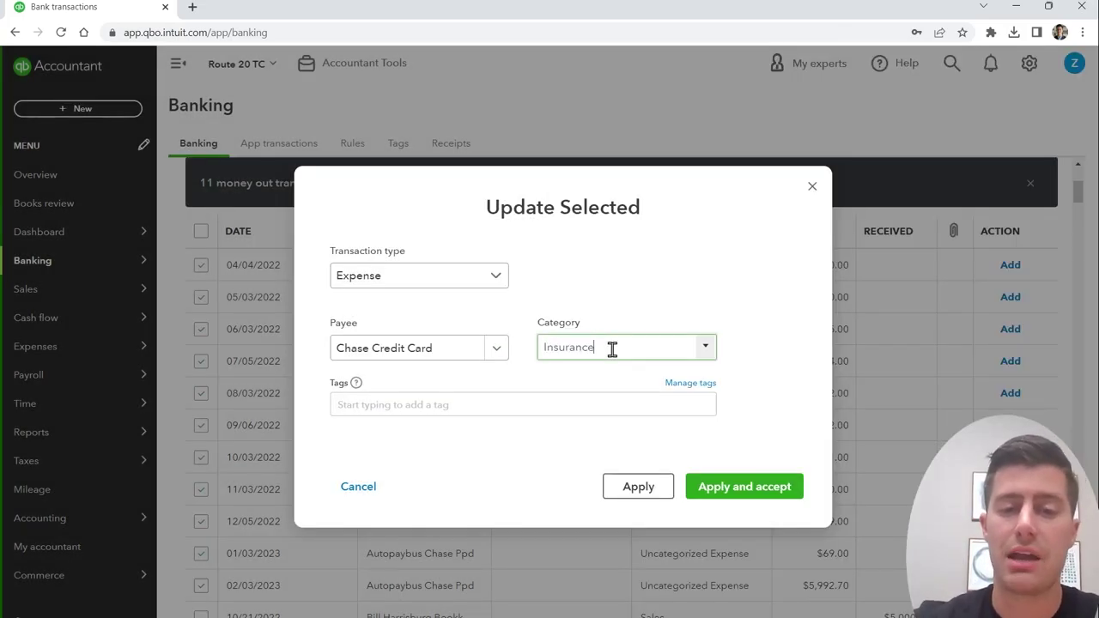
# Step: Save a new Insurance account with account type Expenses and detail type Insurance
pyautogui.click(613, 371)
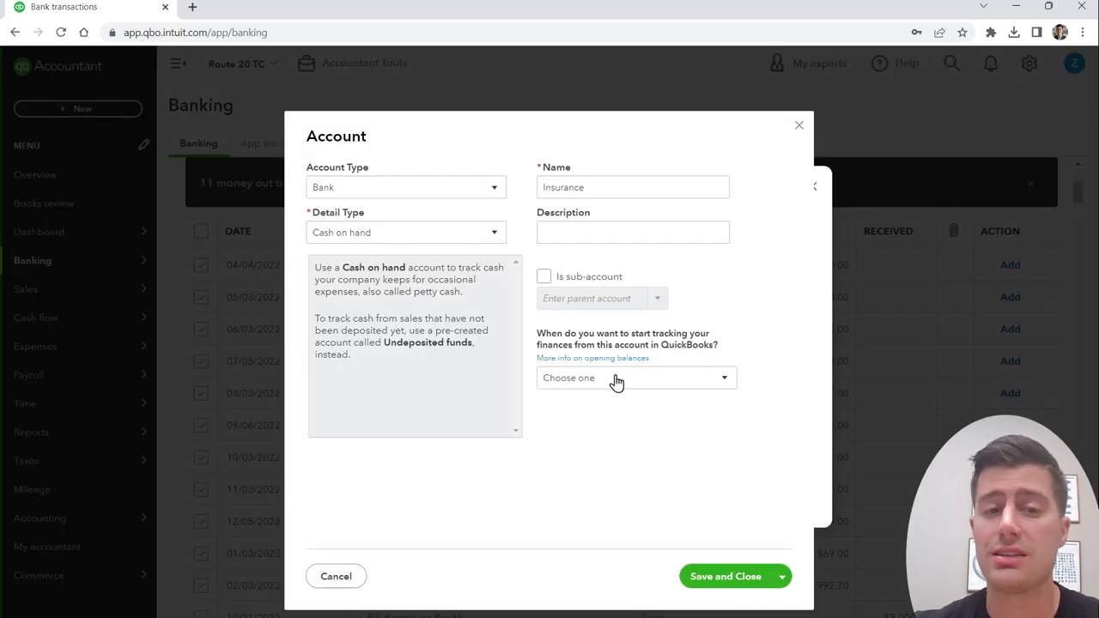
pyautogui.click(478, 187)
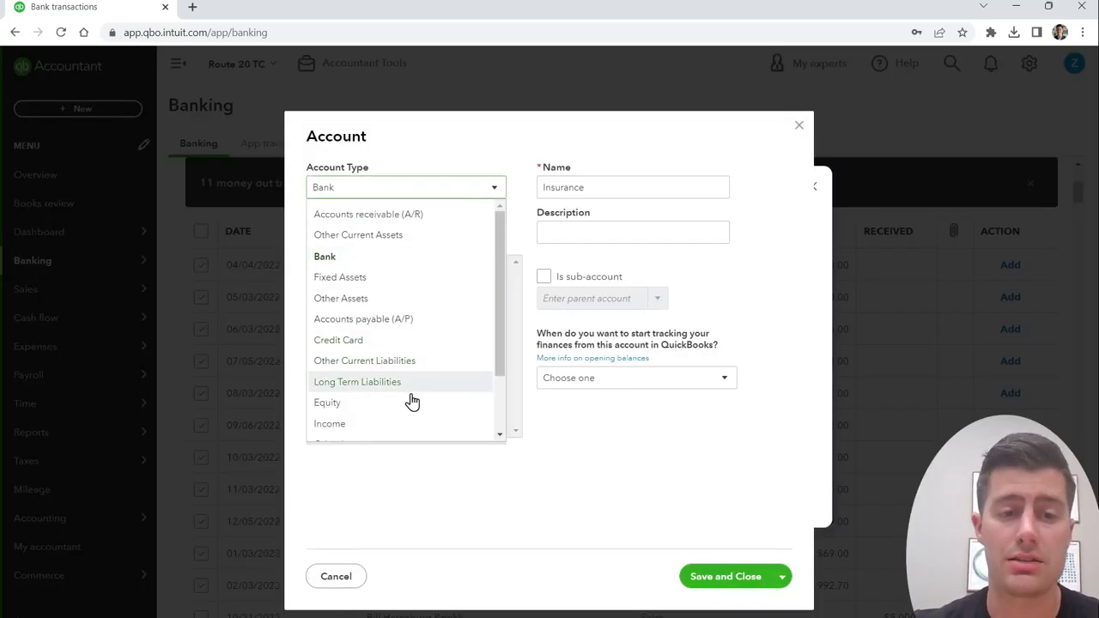
pyautogui.scroll(-1, 414, 403)
pyautogui.click(361, 433)
pyautogui.click(488, 233)
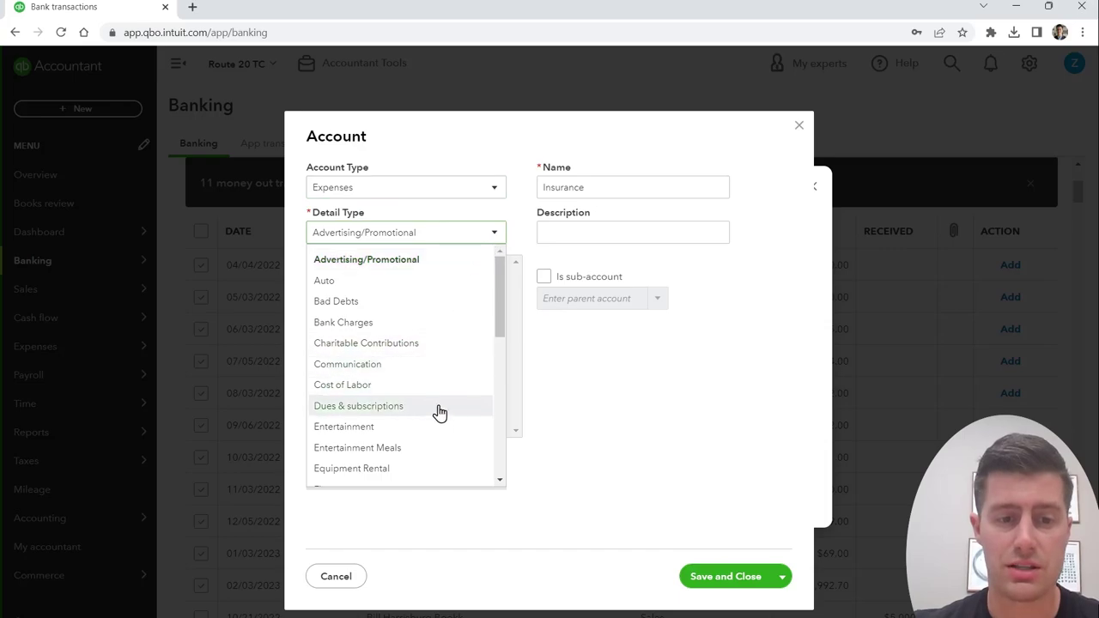
pyautogui.scroll(-3, 438, 409)
pyautogui.click(388, 369)
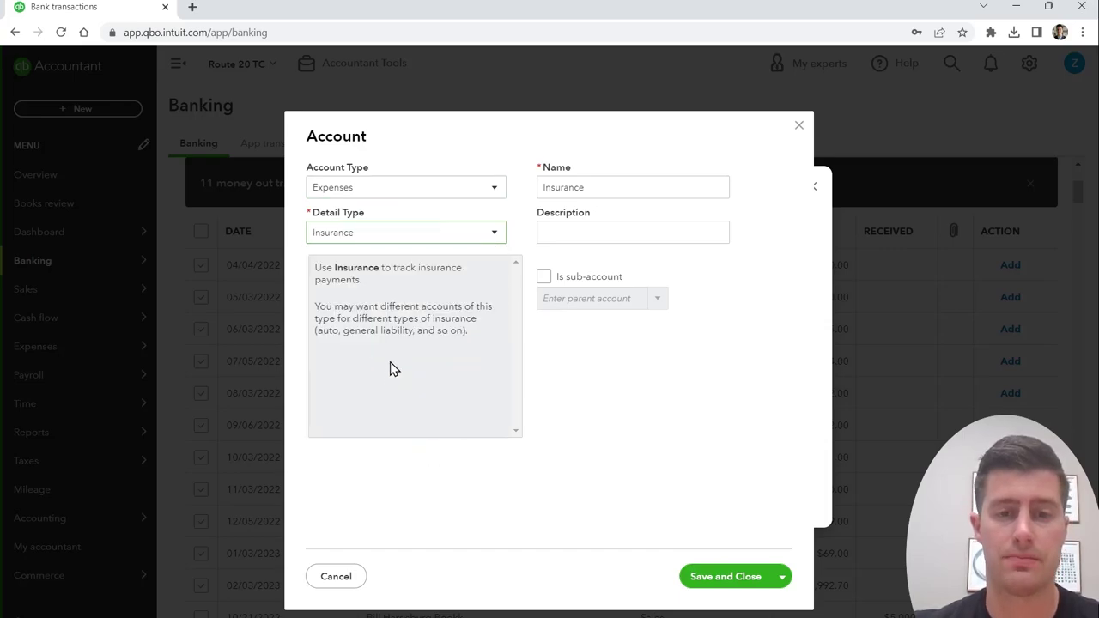
pyautogui.click(729, 579)
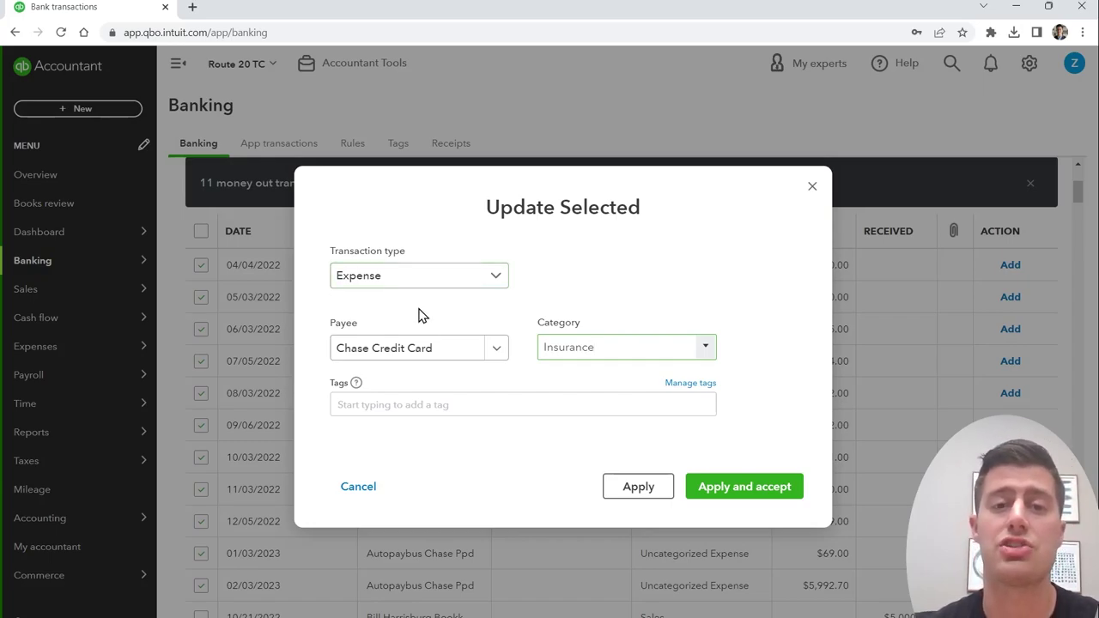
# Step: Accept the Insurance expenses, then batch-select the $5,000 and $3,000 deposits for updating
pyautogui.click(744, 496)
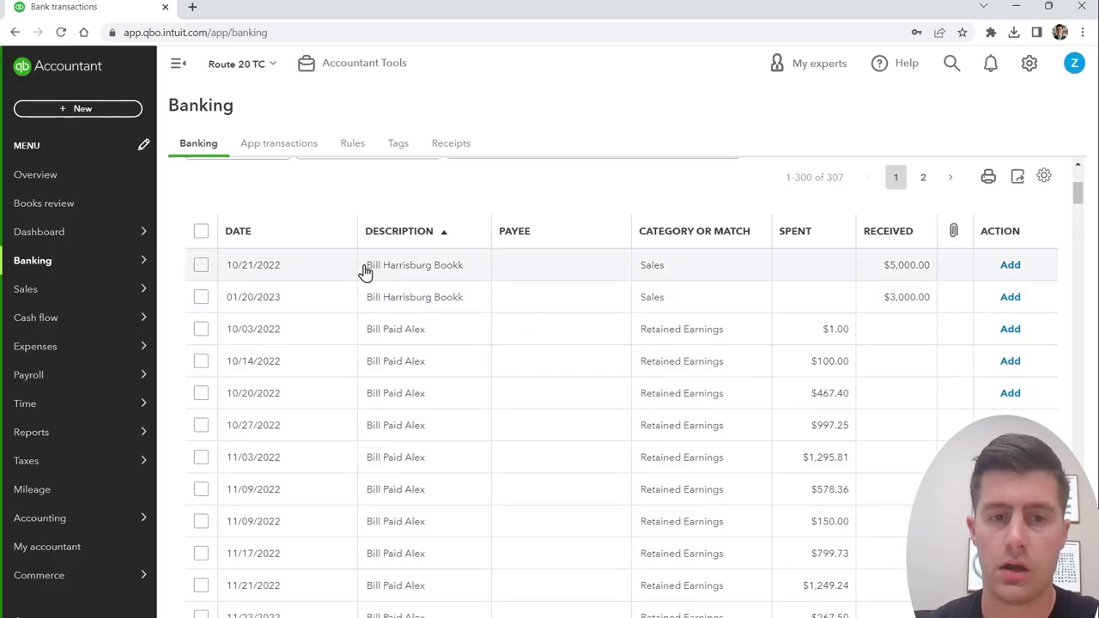
pyautogui.click(201, 266)
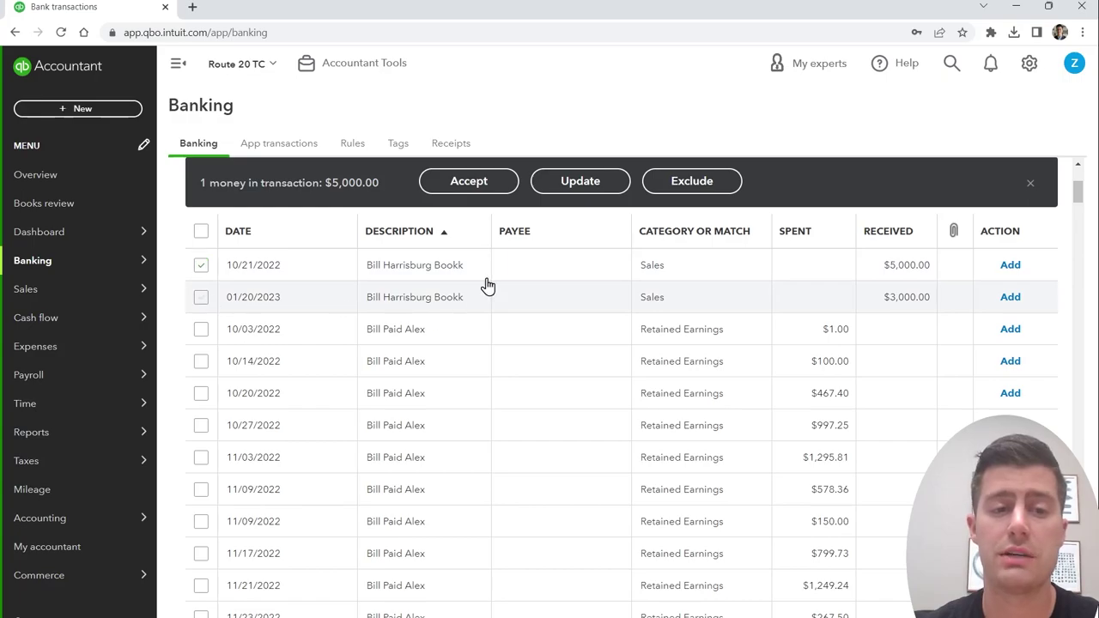
pyautogui.click(201, 297)
pyautogui.click(585, 181)
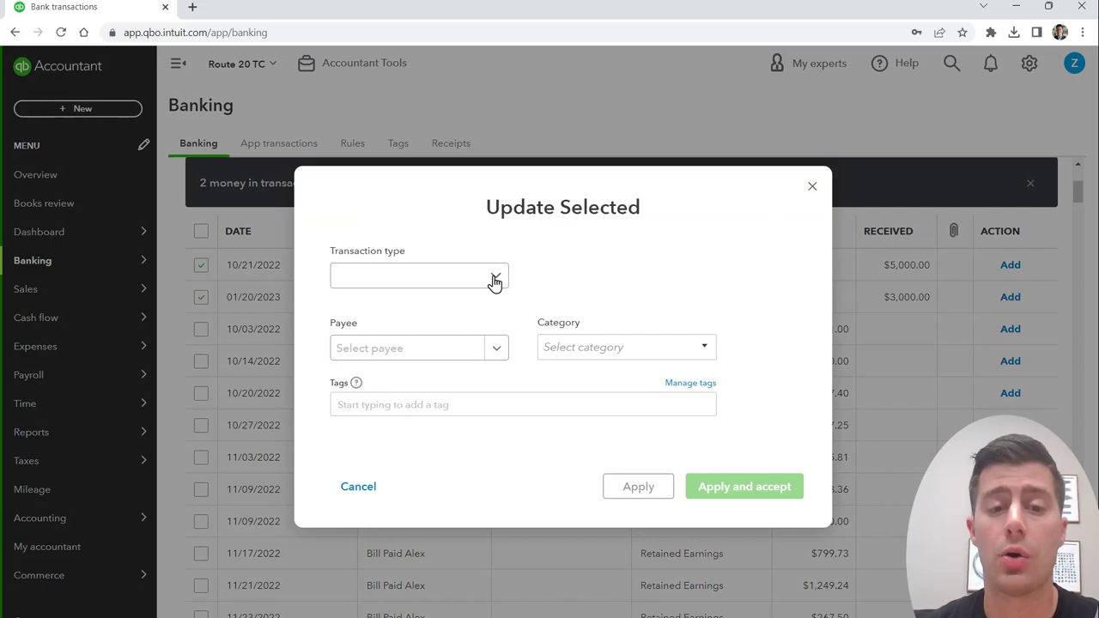
# Step: Set both transactions' type to Deposit and begin adding a new category account
pyautogui.click(491, 278)
pyautogui.click(467, 316)
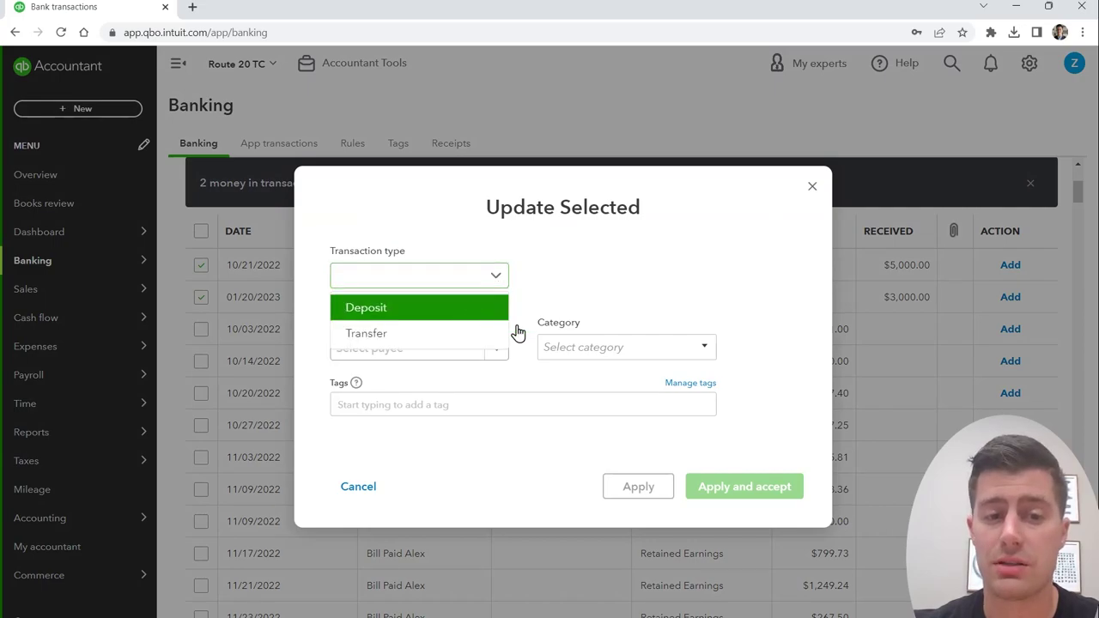
pyautogui.click(625, 346)
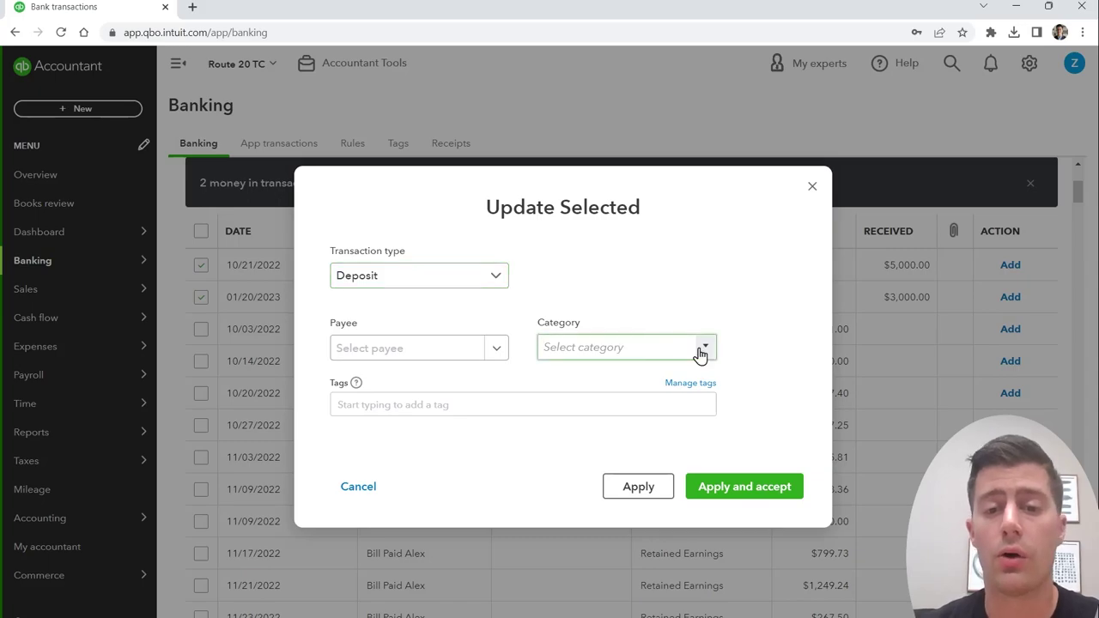
pyautogui.click(658, 348)
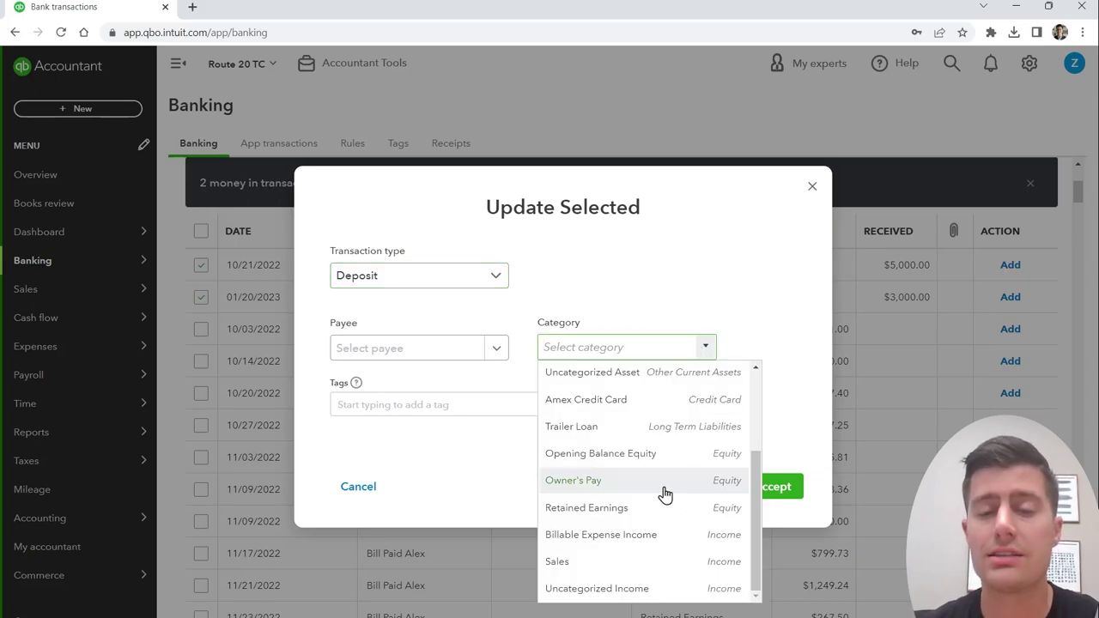
pyautogui.scroll(5, 662, 492)
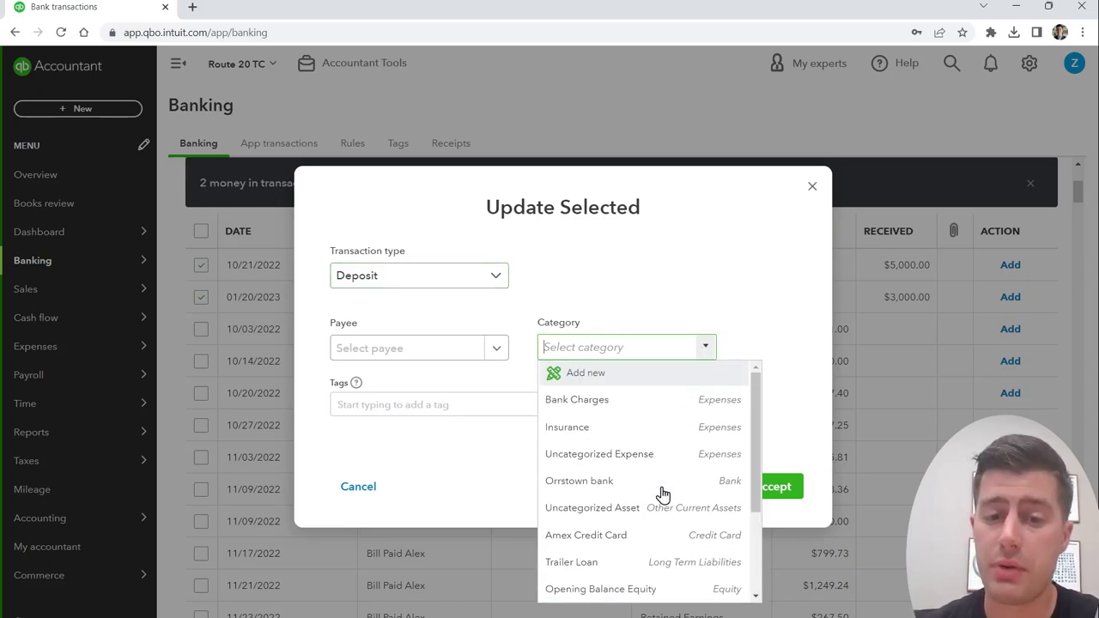
pyautogui.click(595, 380)
# Step: Set the new account type to Equity and rename it Owner's Investment
pyautogui.click(488, 187)
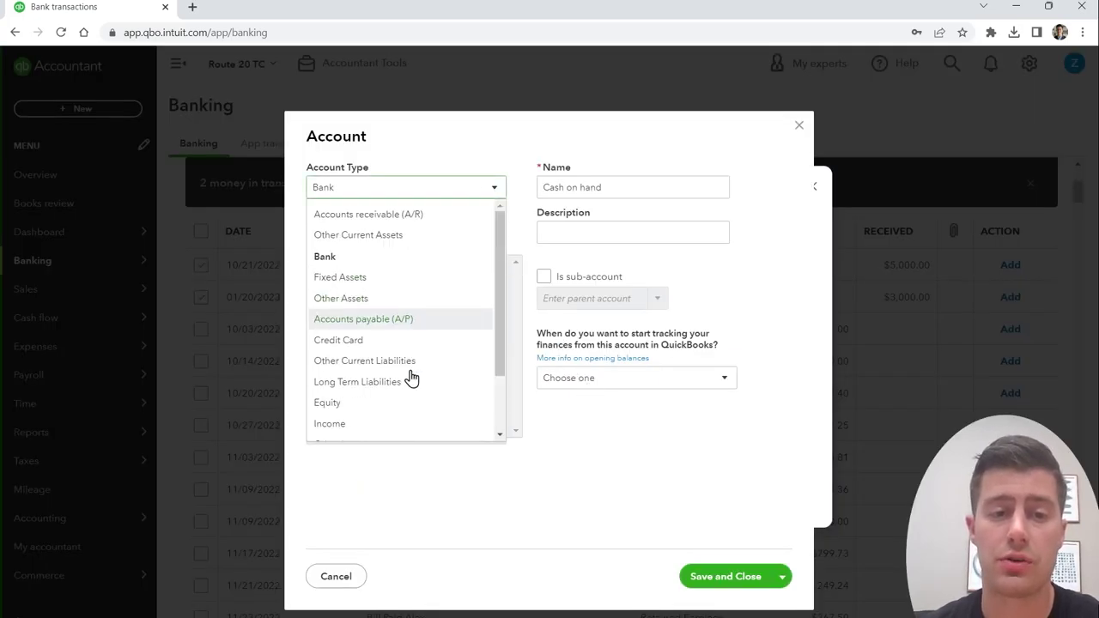
pyautogui.scroll(-3, 410, 369)
pyautogui.click(359, 327)
pyautogui.click(454, 236)
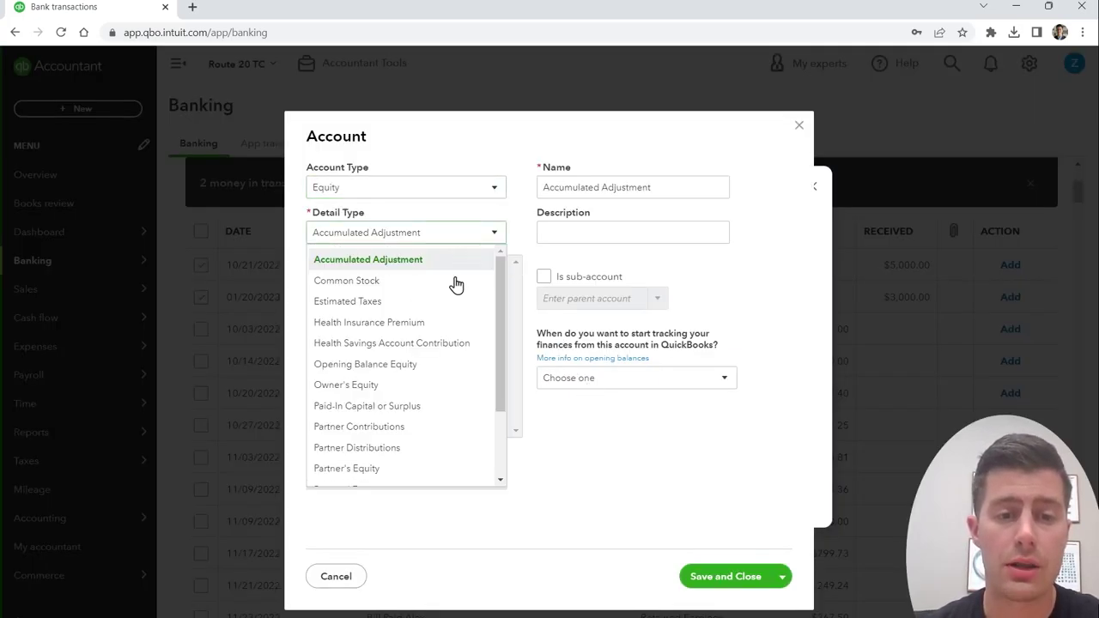
pyautogui.click(429, 427)
pyautogui.tripleClick(662, 187)
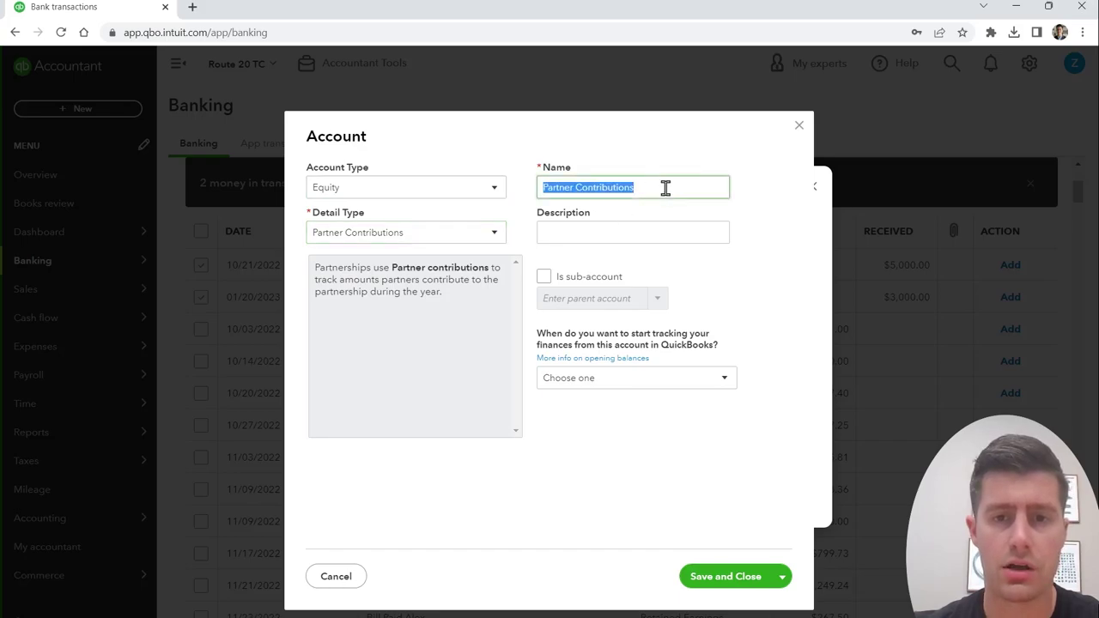
pyautogui.click(666, 187)
pyautogui.tripleClick(666, 188)
pyautogui.press('BackSpace')
pyautogui.write("Owner's Investment")
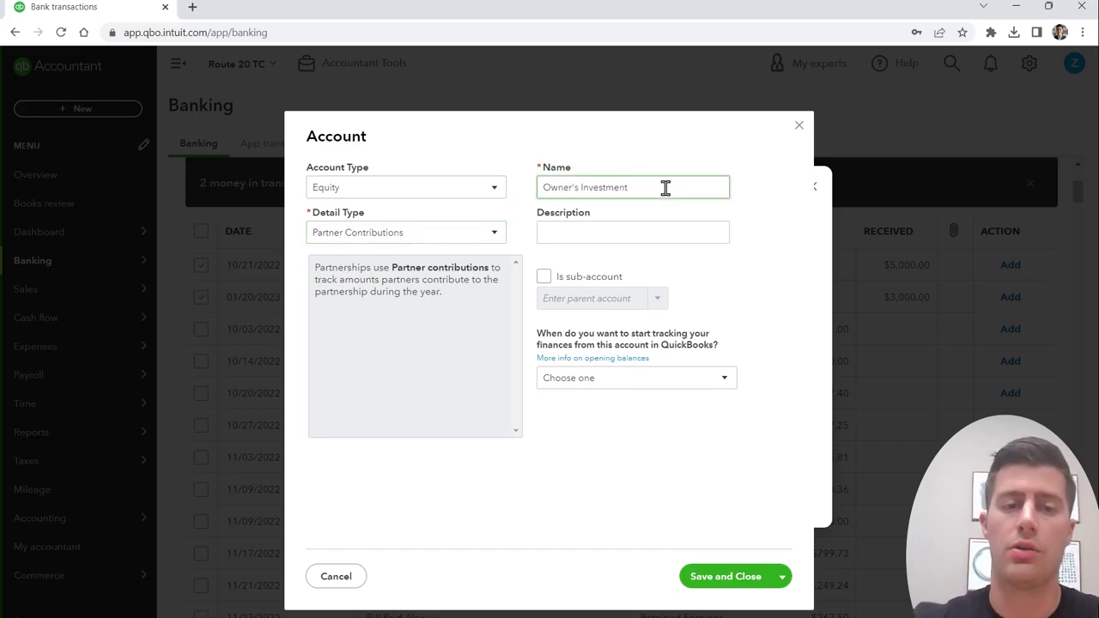
# Step: Change detail type to Owner's Equity, keep the name Owner's Investment, save, and accept both deposits
pyautogui.click(408, 240)
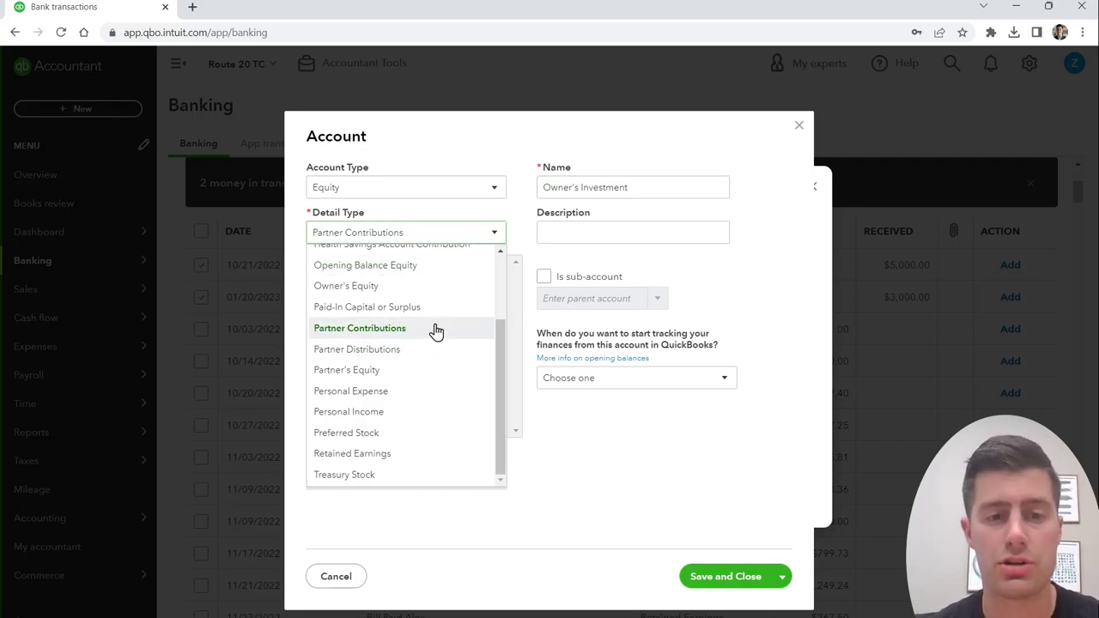
pyautogui.click(394, 290)
pyautogui.click(654, 190)
pyautogui.tripleClick(656, 187)
pyautogui.click(658, 185)
pyautogui.press('BackSpace')
pyautogui.press('BackSpace')
pyautogui.press('BackSpace')
pyautogui.press('BackSpace')
pyautogui.press('BackSpace')
pyautogui.write('Investment')
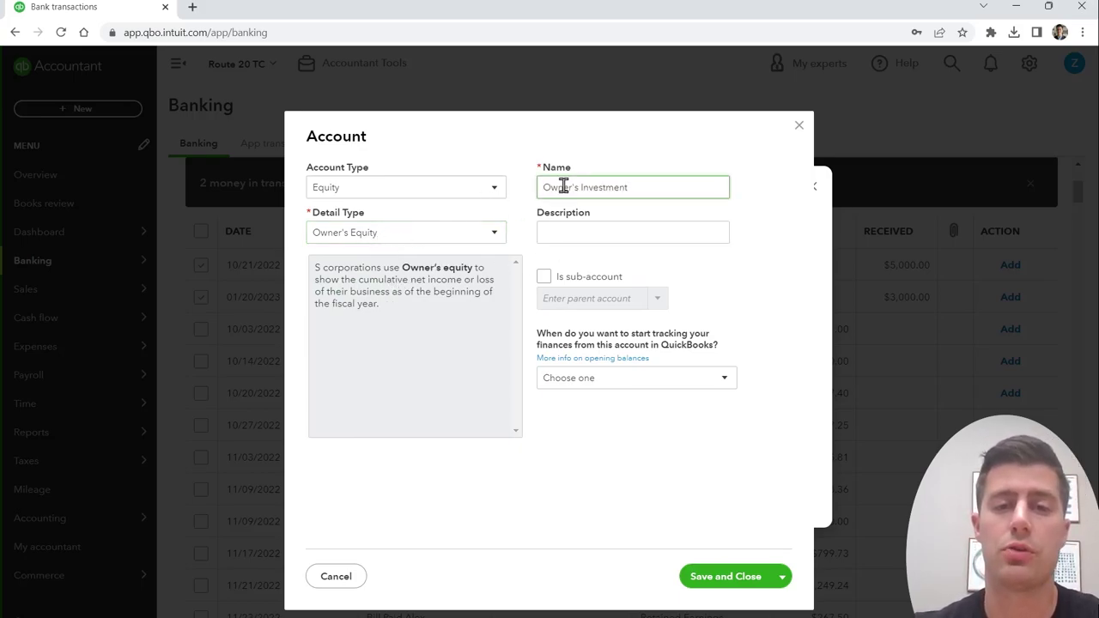
pyautogui.moveTo(307, 169); pyautogui.dragTo(382, 172)
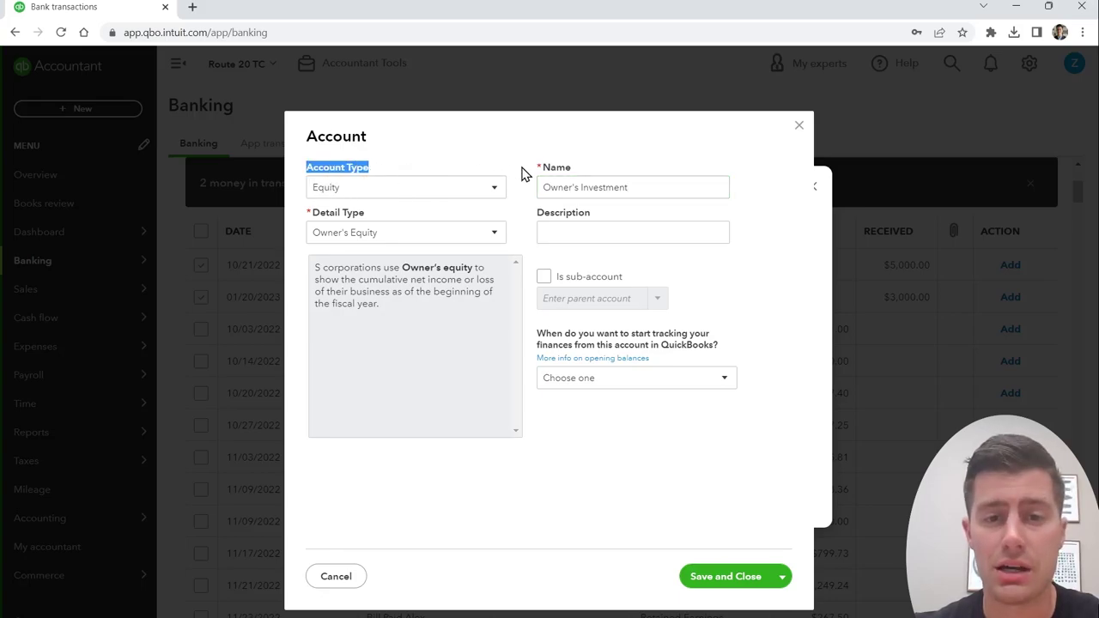
pyautogui.click(586, 172)
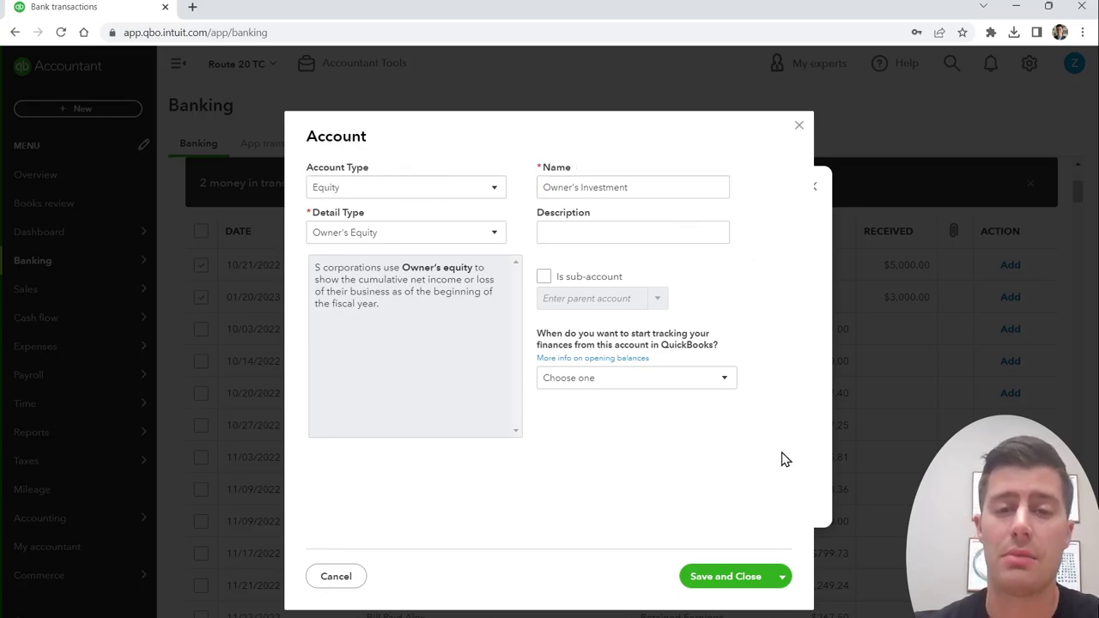
pyautogui.click(734, 578)
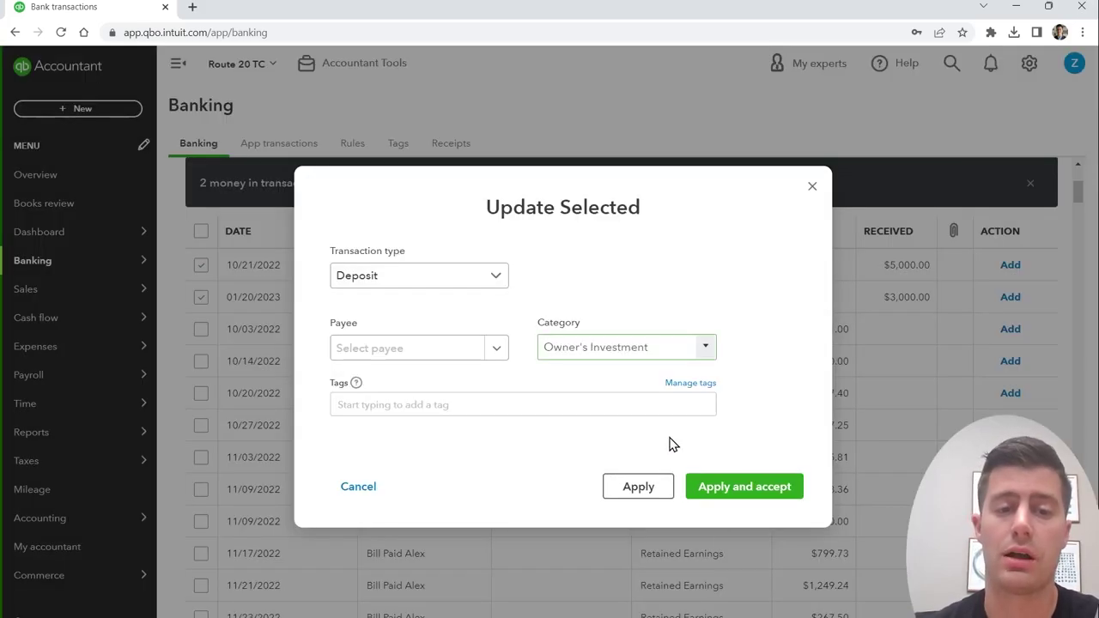
pyautogui.click(736, 491)
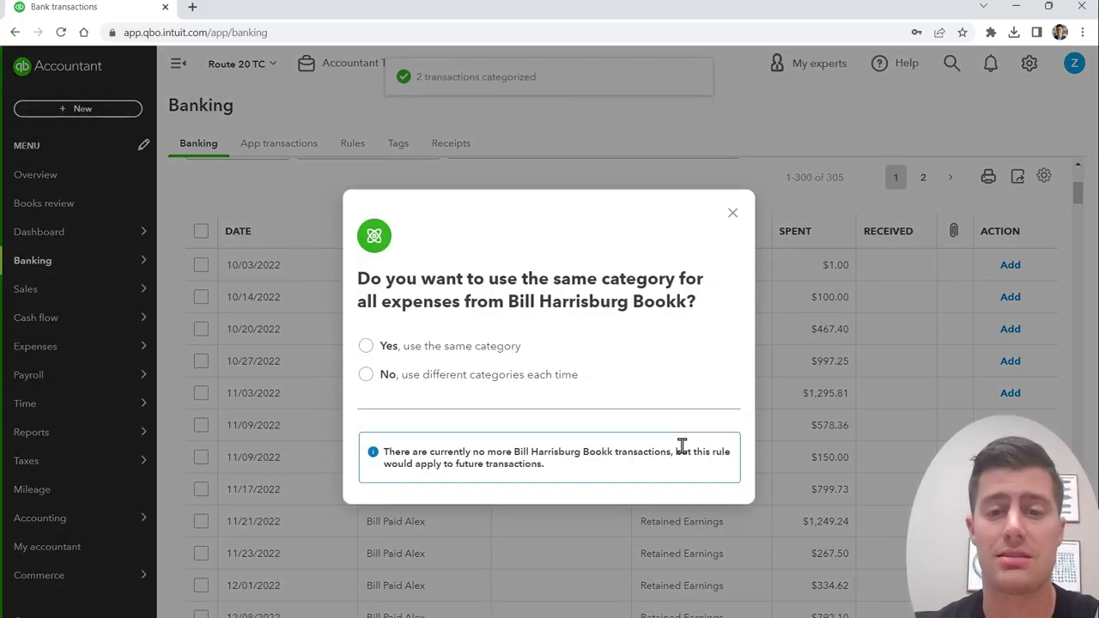
# Step: Dismiss the rule prompt, search by the payee's first name, and select all 16 bill payments
pyautogui.click(732, 214)
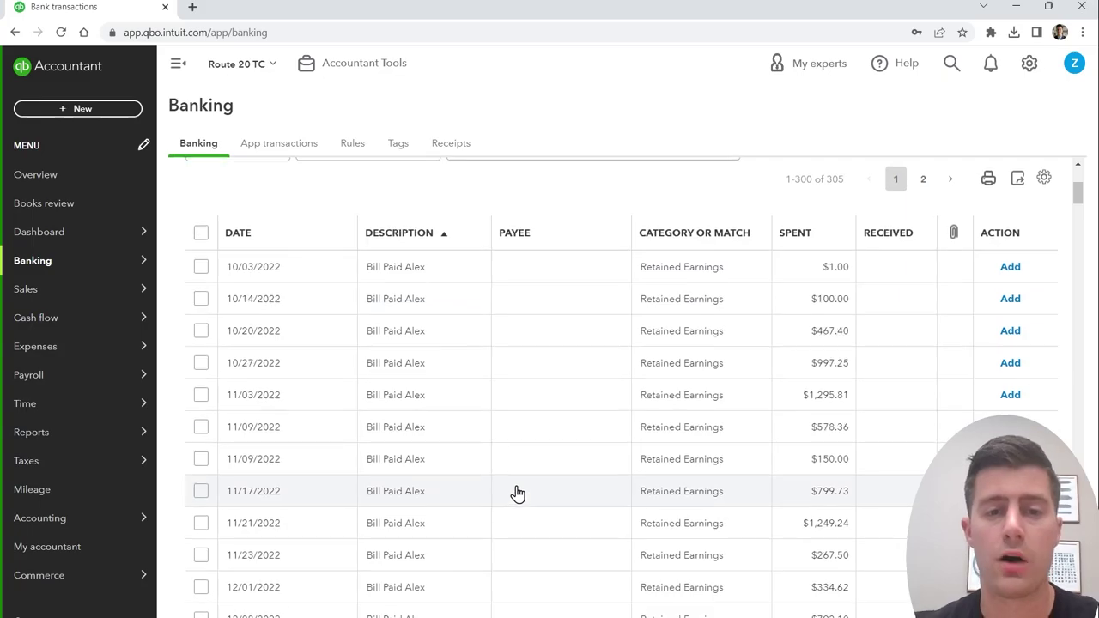
pyautogui.scroll(1, 515, 496)
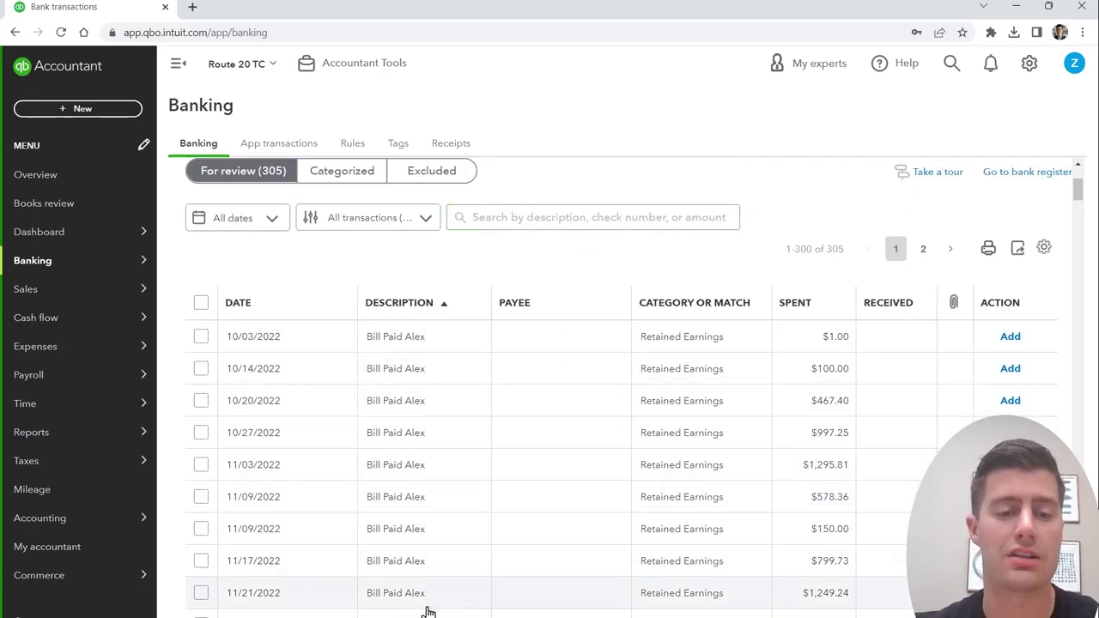
pyautogui.click(550, 223)
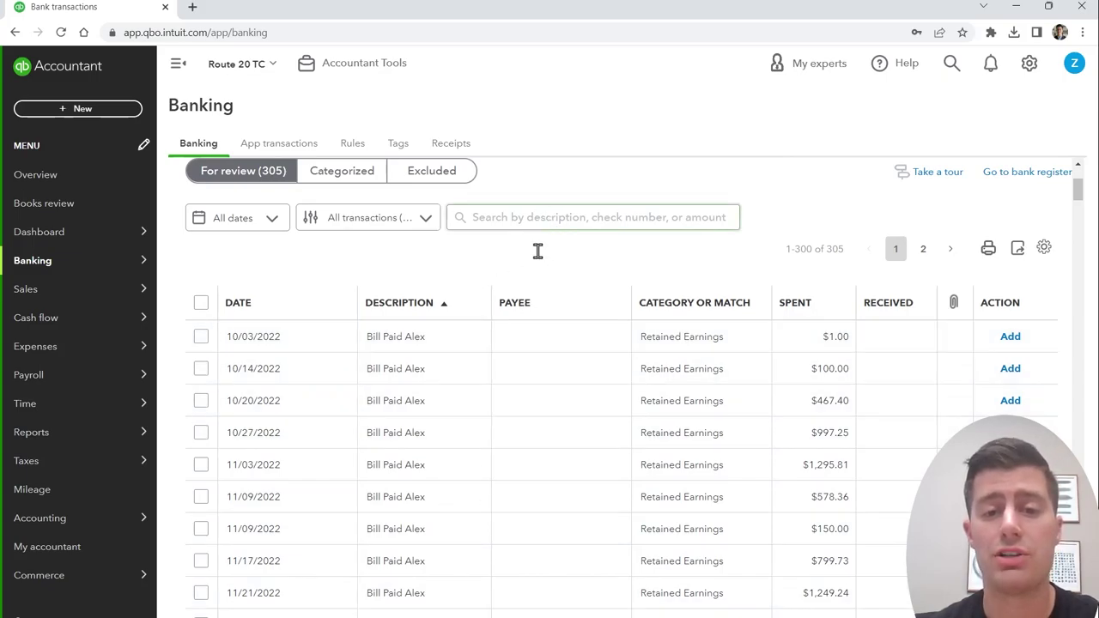
pyautogui.click(446, 307)
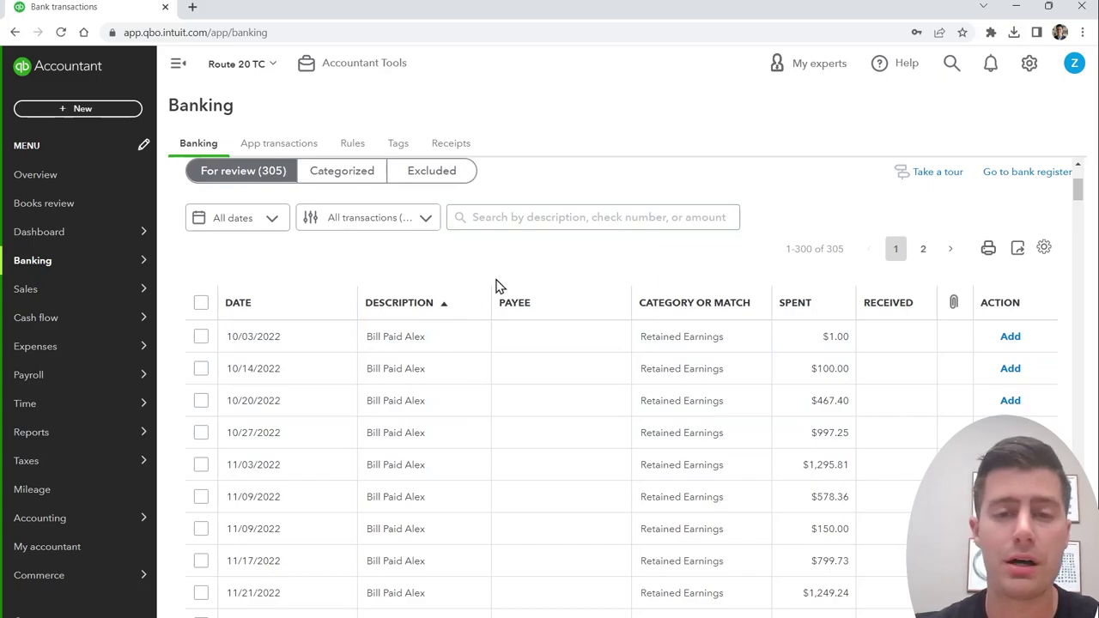
pyautogui.click(559, 215)
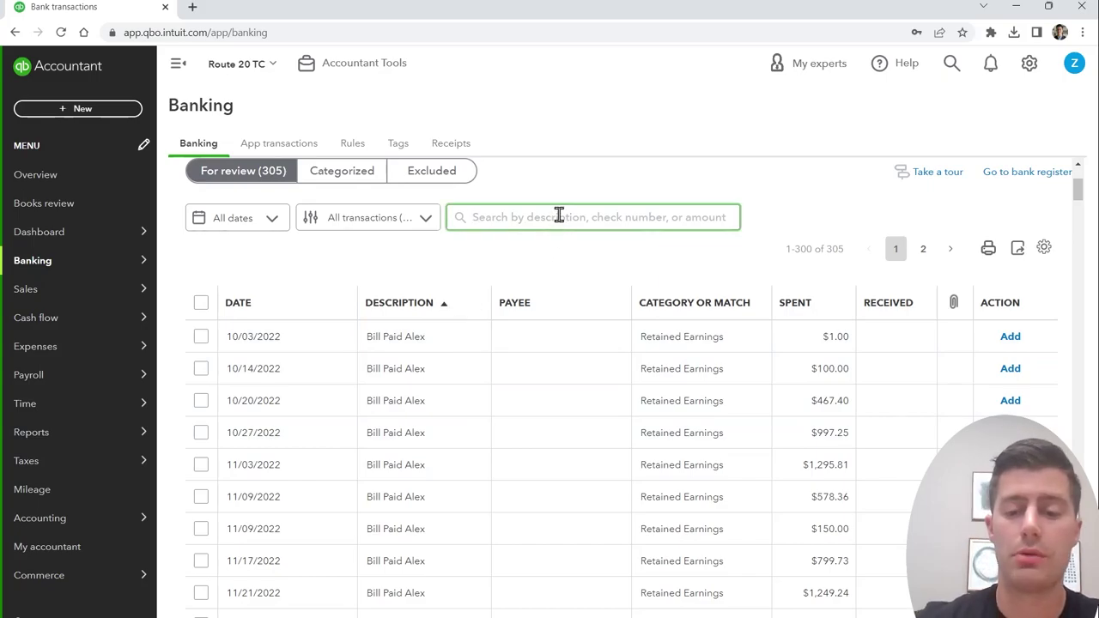
pyautogui.write('ale')
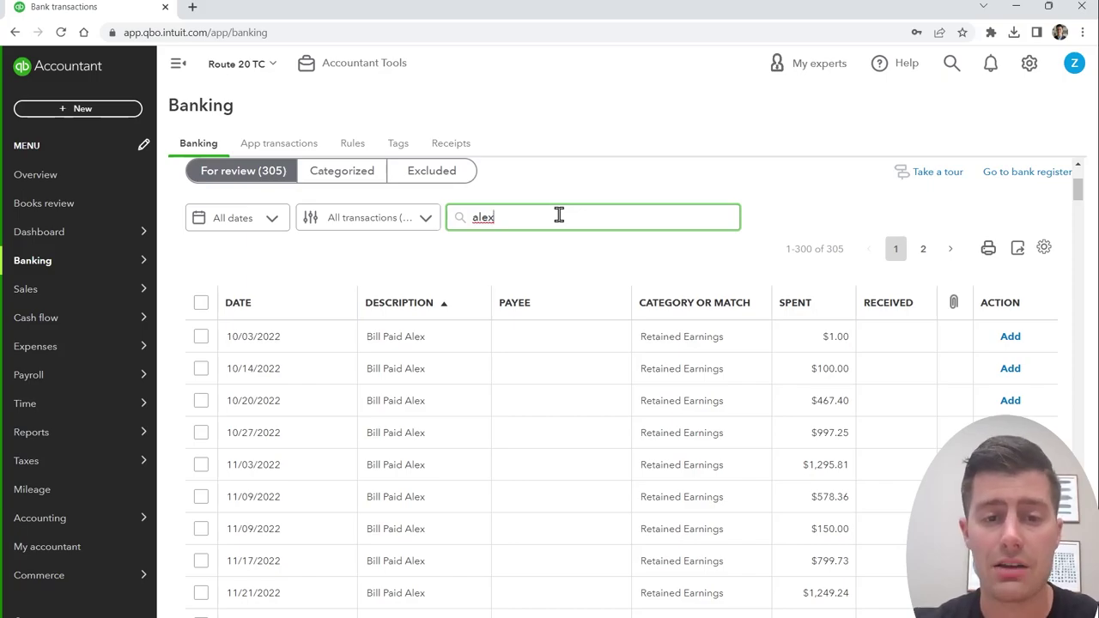
pyautogui.write('x')
pyautogui.press('Return')
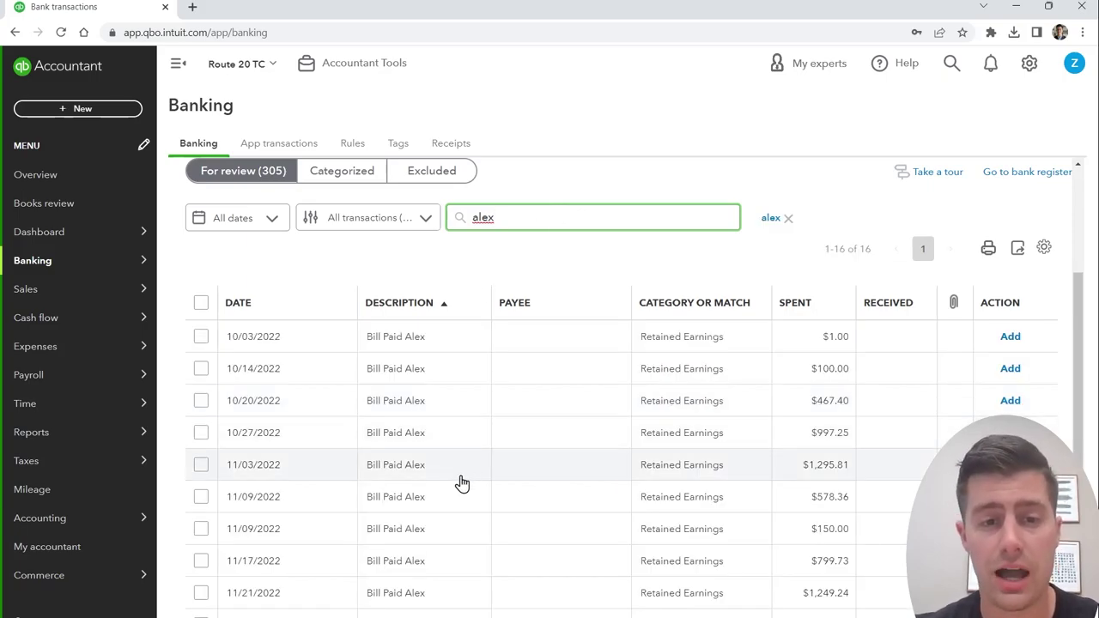
pyautogui.scroll(-2, 461, 483)
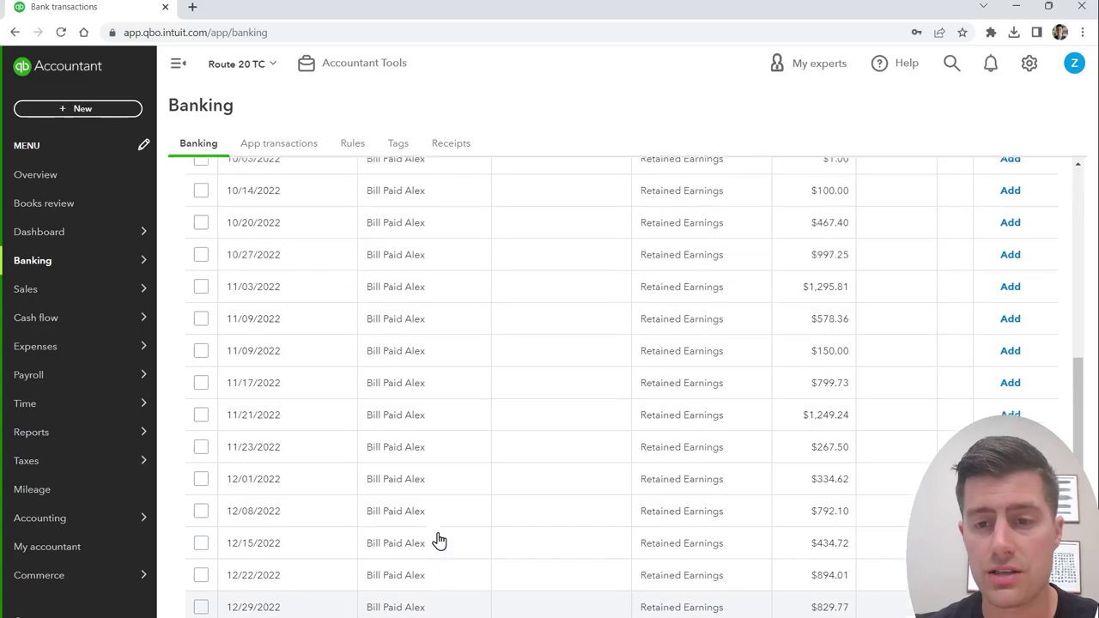
pyautogui.scroll(3, 438, 539)
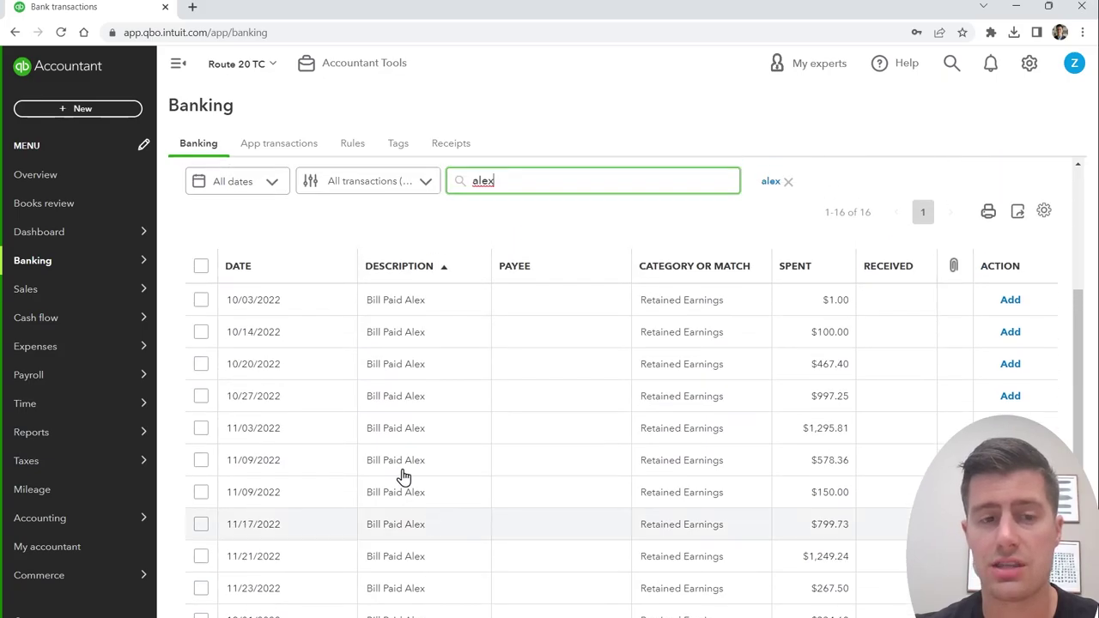
pyautogui.click(201, 267)
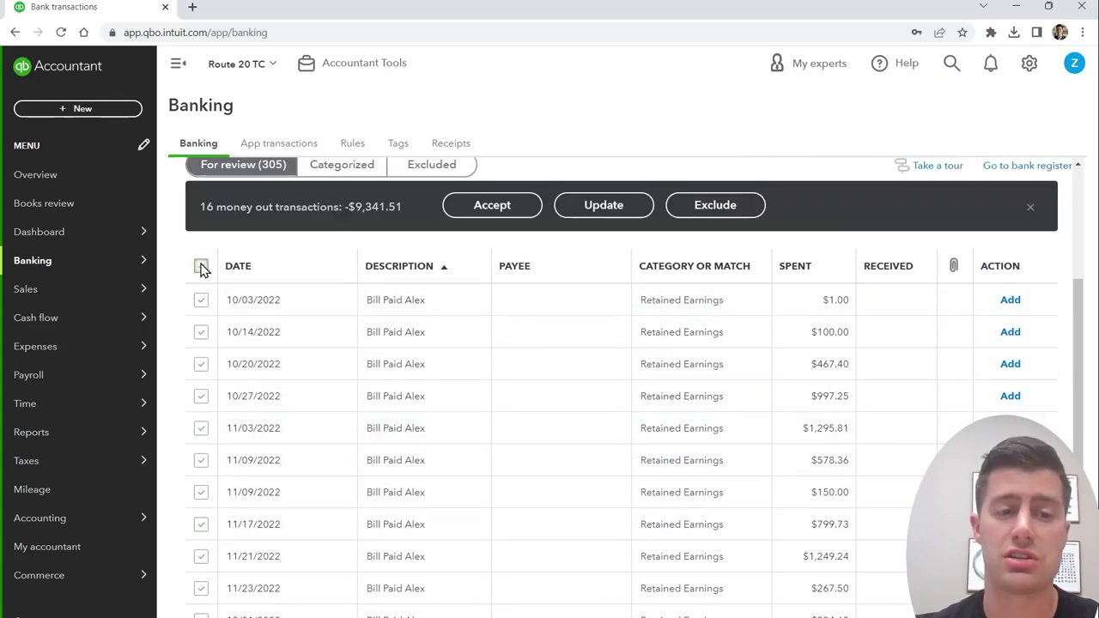
# Step: Batch-set the 16 payments to Expense and add a new payee from the typed first name
pyautogui.click(604, 206)
pyautogui.click(463, 276)
pyautogui.click(464, 306)
pyautogui.click(413, 351)
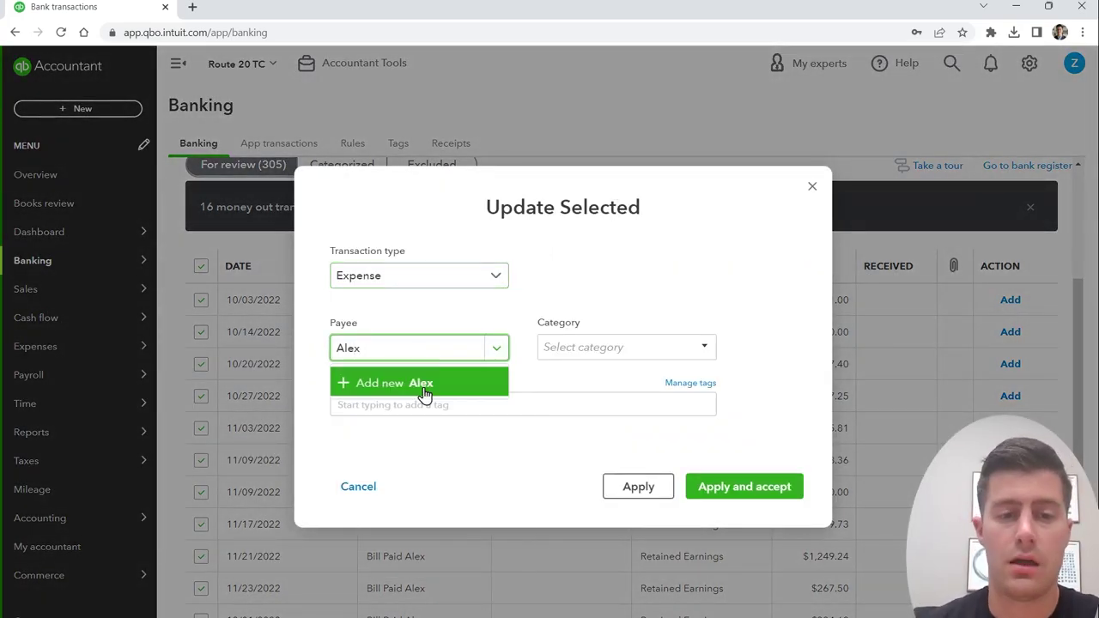
pyautogui.click(423, 391)
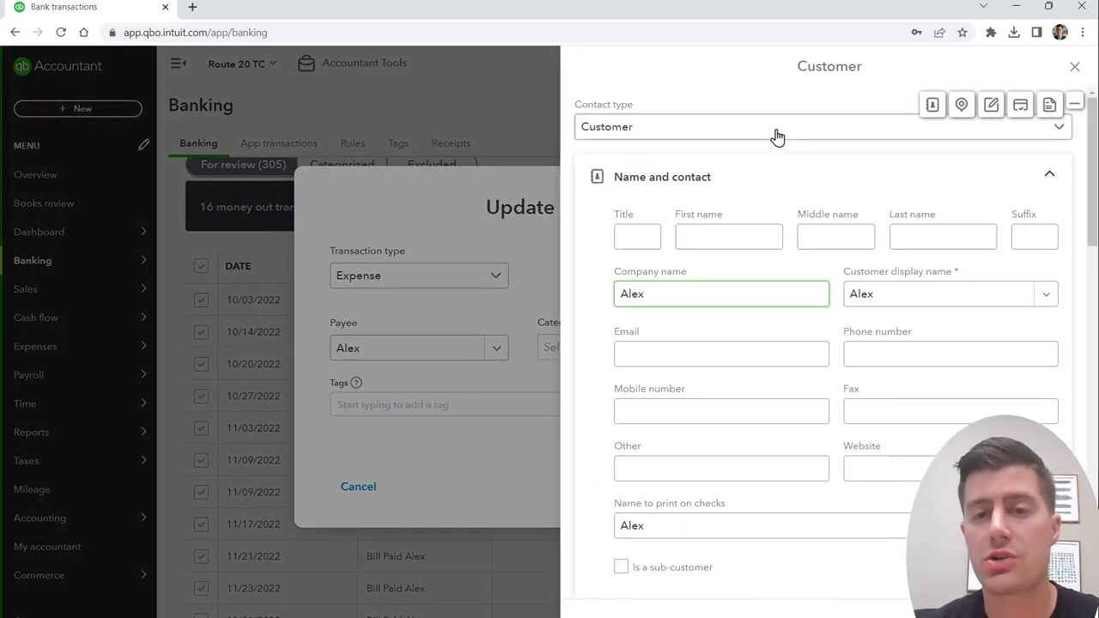
# Step: Make the new contact a Vendor, clear the company name, and enter the contractor's first and last name
pyautogui.click(777, 128)
pyautogui.click(712, 185)
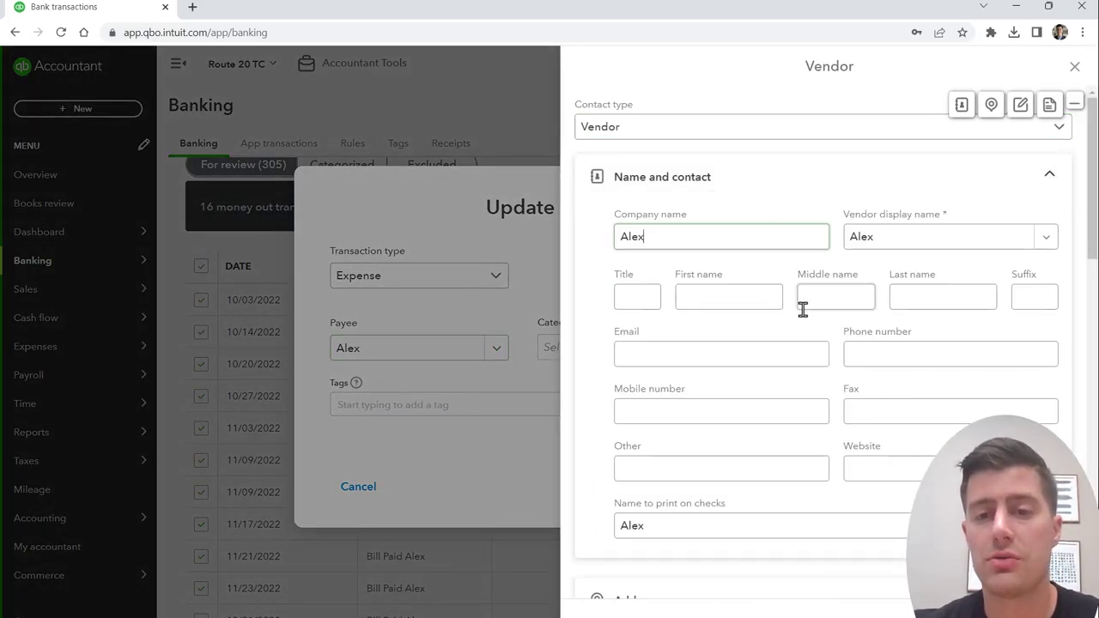
pyautogui.click(718, 295)
pyautogui.click(699, 237)
pyautogui.press('BackSpace')
pyautogui.press('BackSpace')
pyautogui.press('BackSpace')
pyautogui.press('BackSpace')
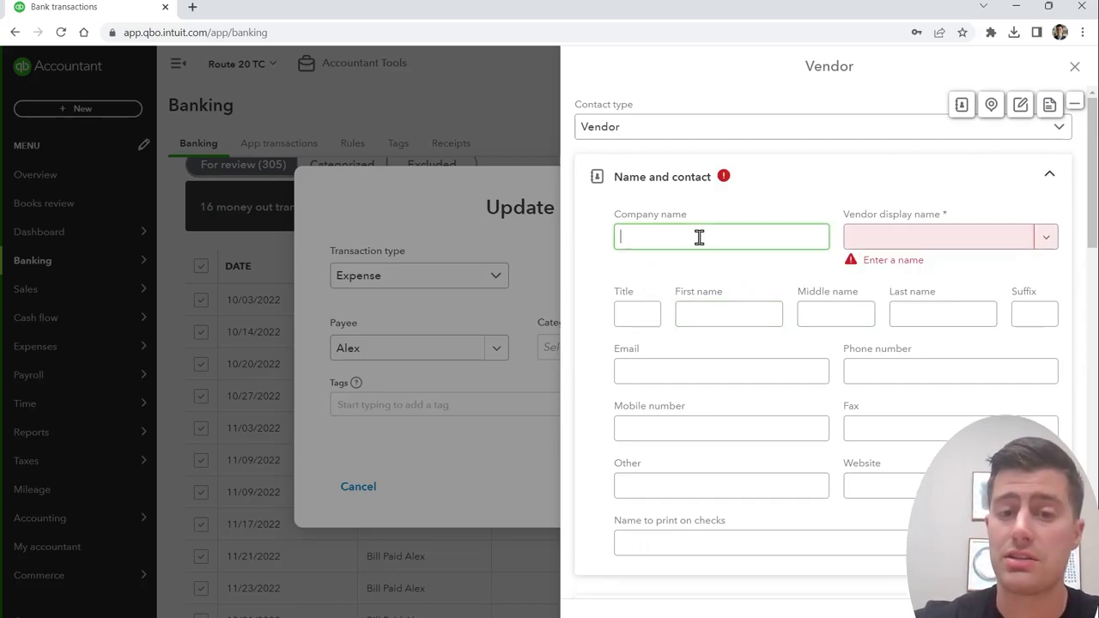
pyautogui.click(727, 315)
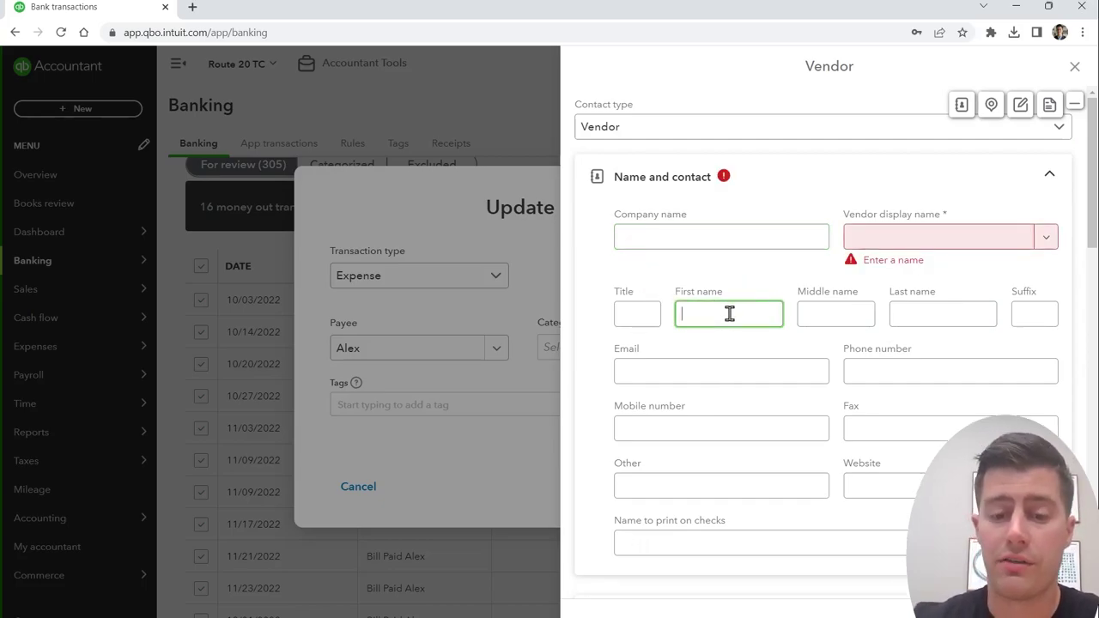
pyautogui.press('Tab')
pyautogui.press('Tab')
pyautogui.click(578, 359)
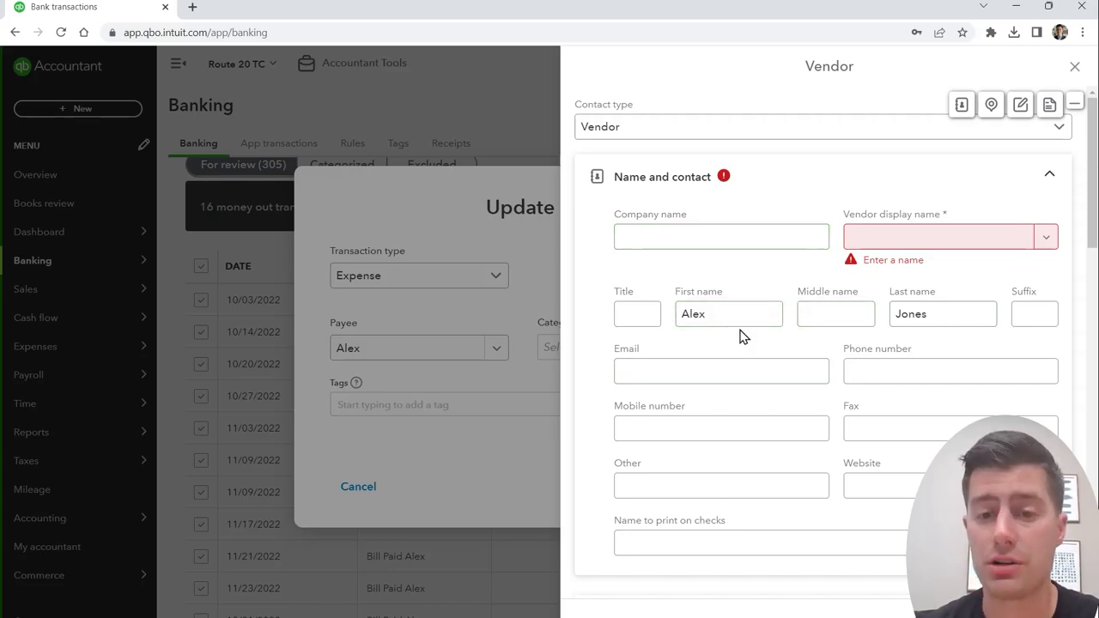
pyautogui.click(718, 369)
pyautogui.scroll(-5, 718, 370)
pyautogui.click(699, 247)
pyautogui.scroll(-3, 701, 291)
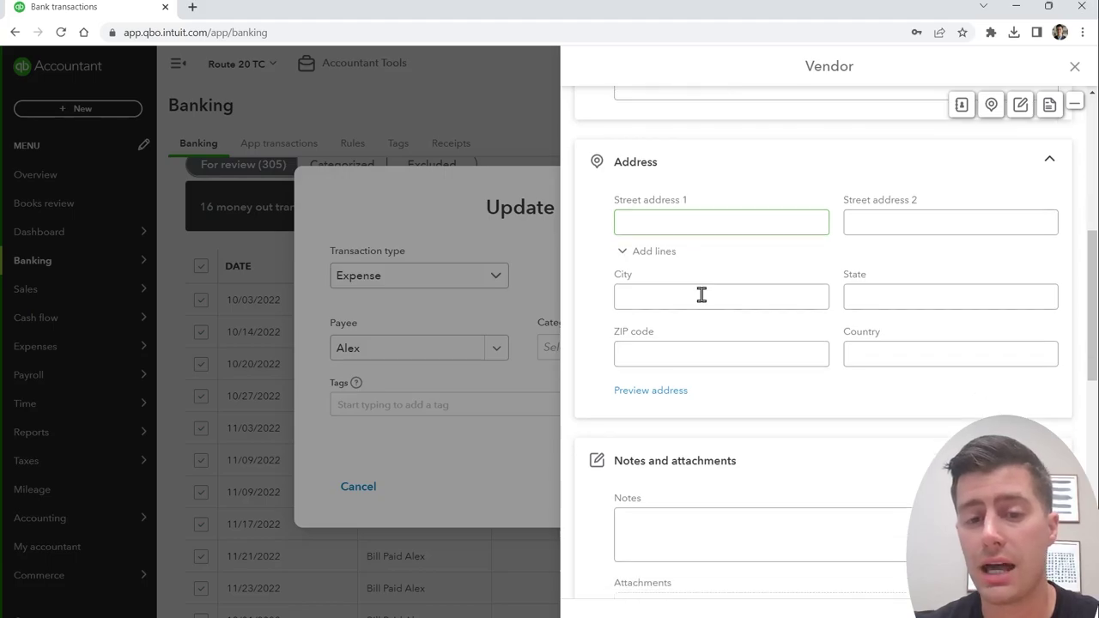
pyautogui.scroll(-2, 837, 370)
pyautogui.click(728, 395)
pyautogui.click(705, 397)
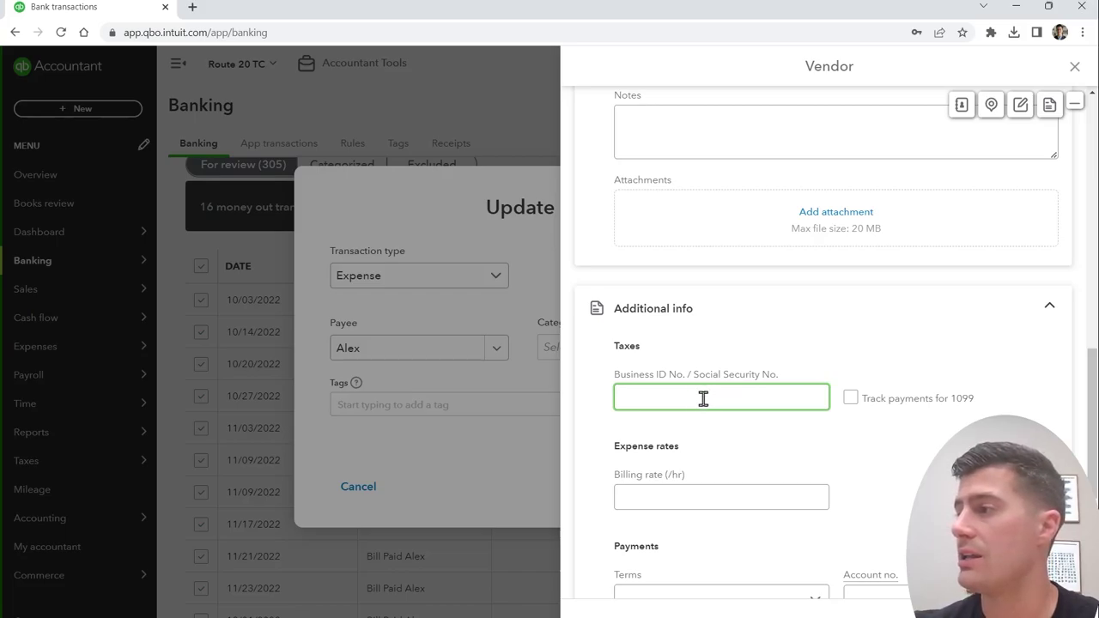
# Step: Enable 1099 payment tracking, use the full name as display name, and save the vendor
pyautogui.click(849, 401)
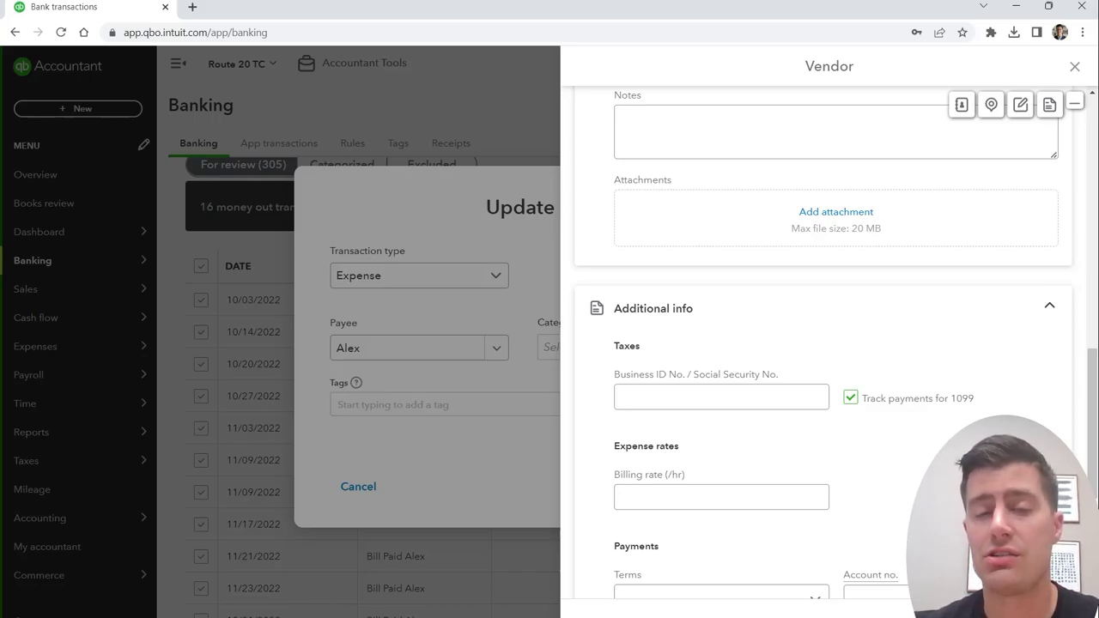
pyautogui.scroll(10, 936, 310)
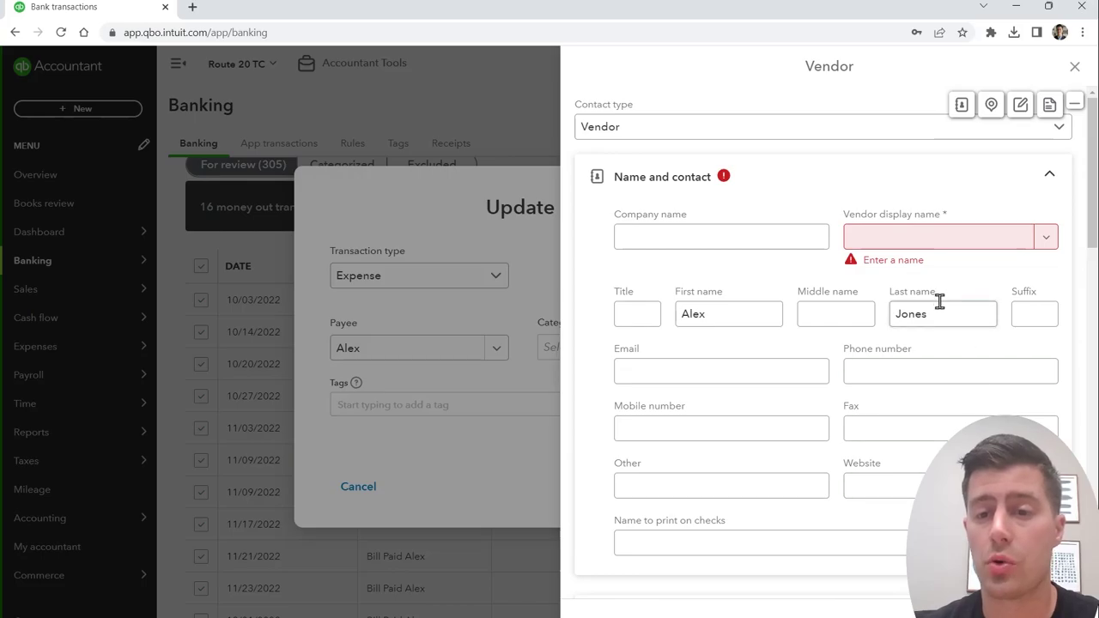
pyautogui.click(917, 239)
pyautogui.click(917, 288)
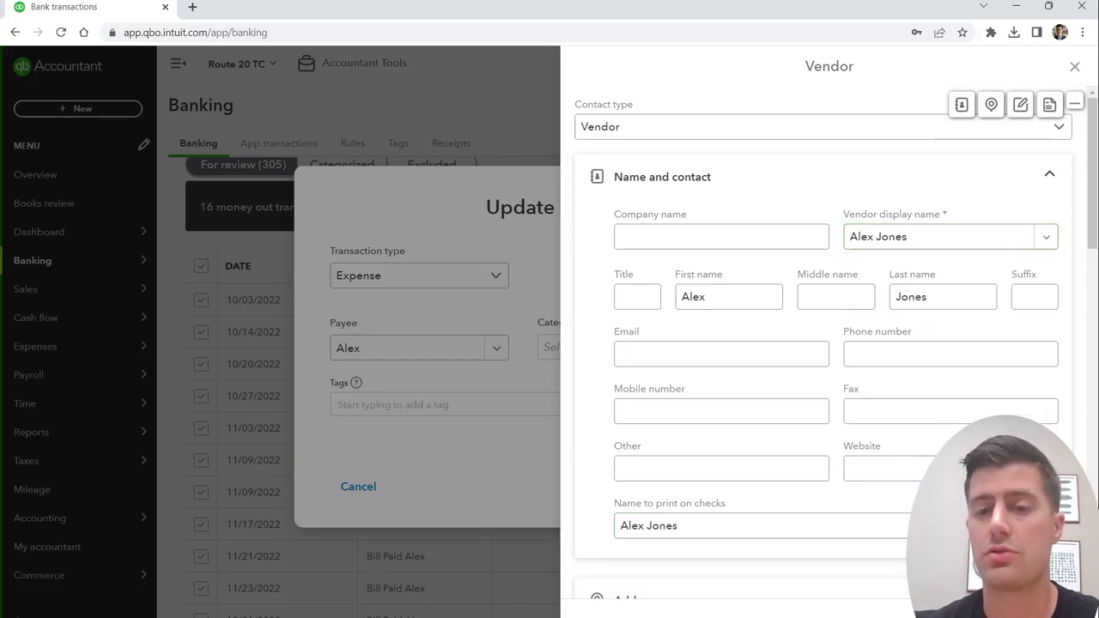
pyautogui.click(687, 558)
# Step: Start a new category account with account type Expenses and detail type Cost of Labor
pyautogui.click(581, 347)
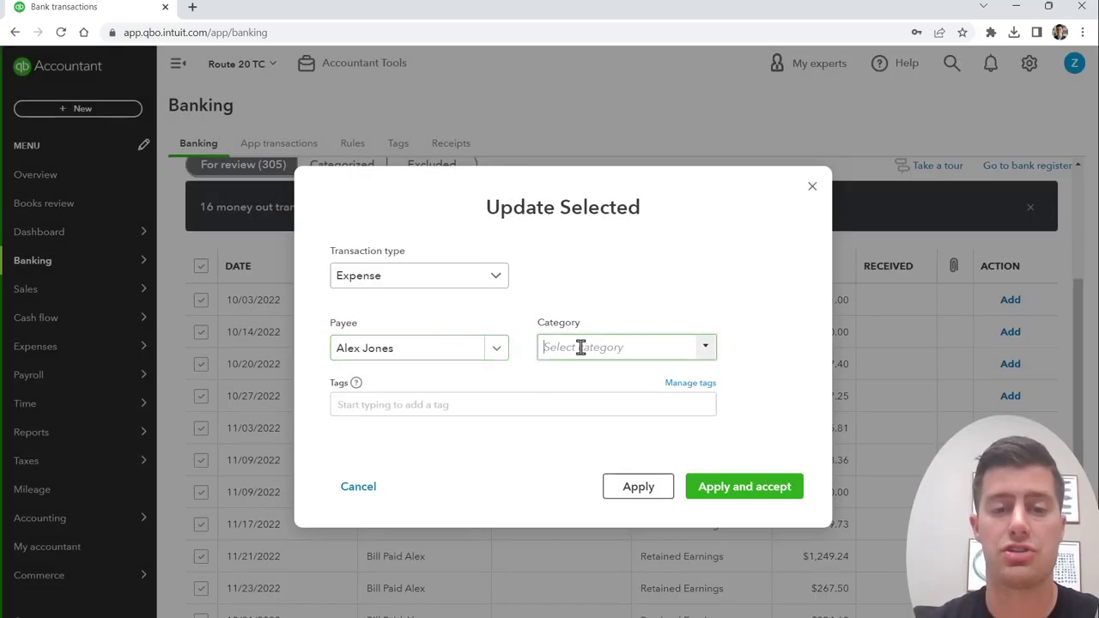
pyautogui.write('la')
pyautogui.press('BackSpace')
pyautogui.press('BackSpace')
pyautogui.press('BackSpace')
pyautogui.press('BackSpace')
pyautogui.press('BackSpace')
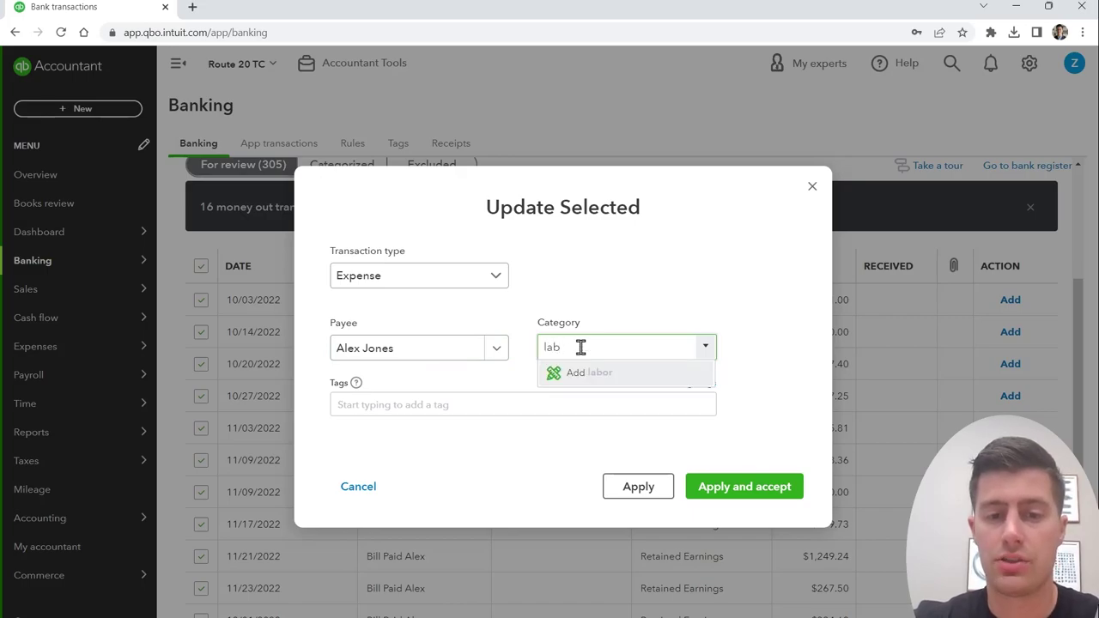
pyautogui.click(584, 374)
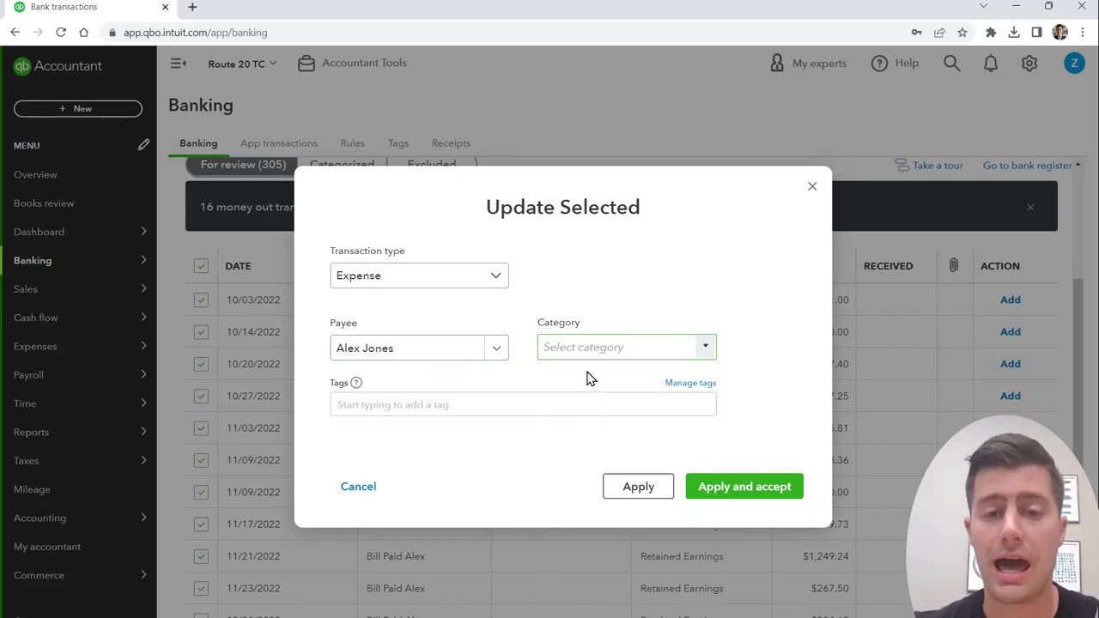
pyautogui.click(496, 188)
pyautogui.scroll(-2, 420, 361)
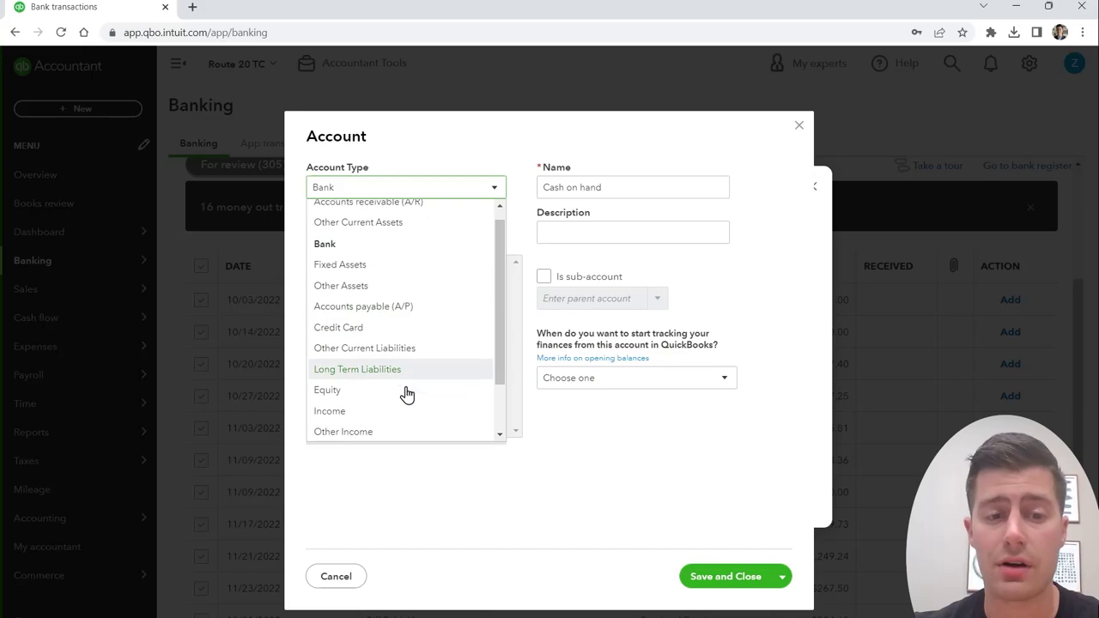
pyautogui.click(381, 414)
pyautogui.click(475, 241)
pyautogui.scroll(2, 429, 378)
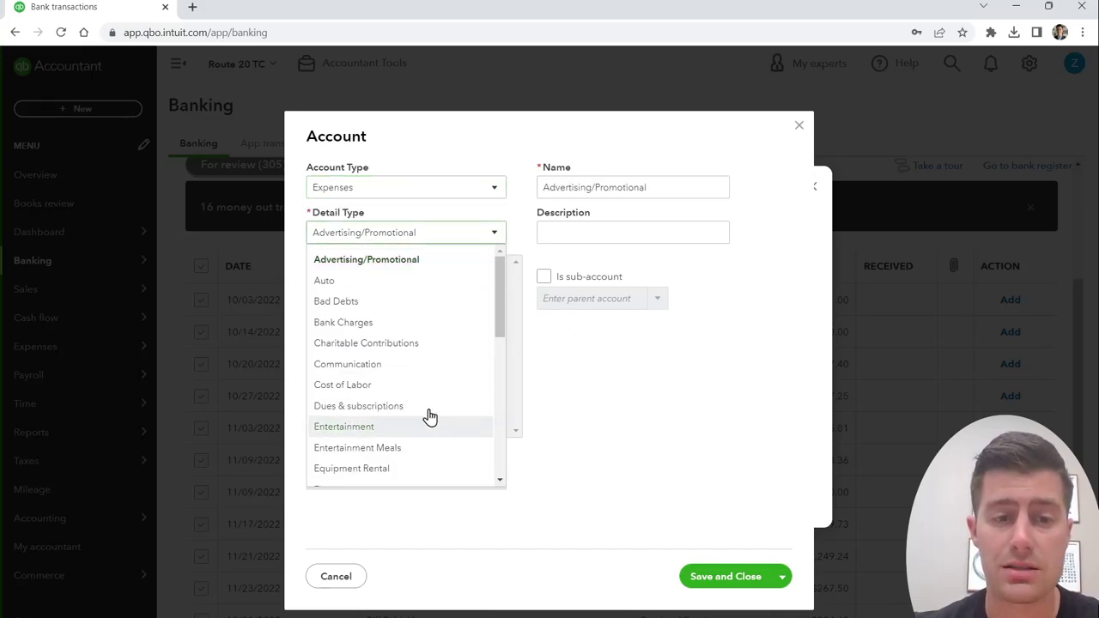
pyautogui.click(421, 388)
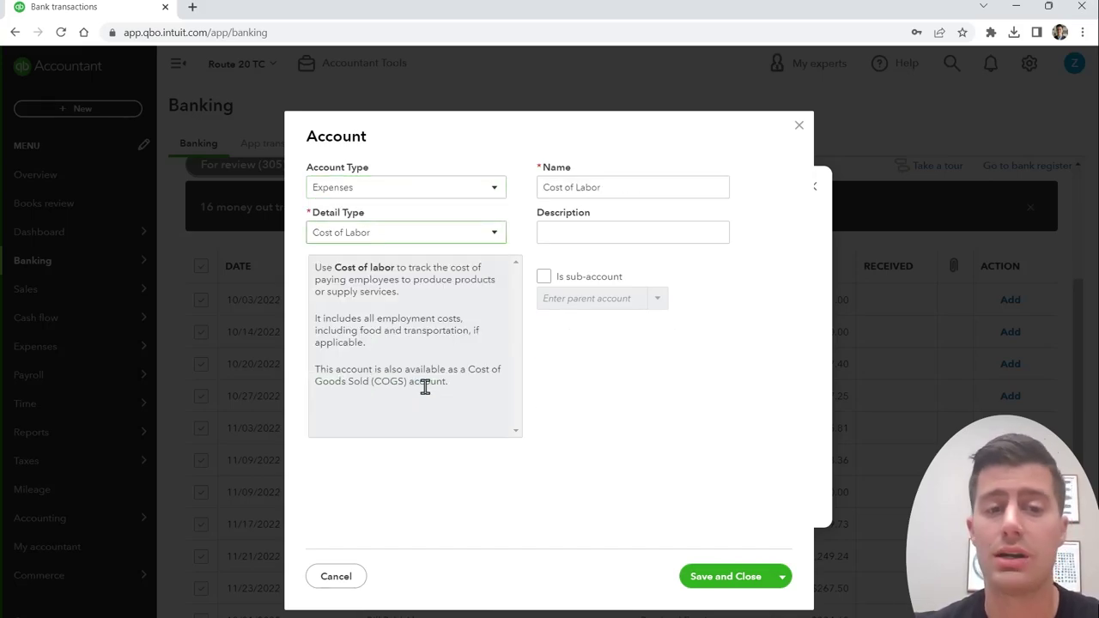
# Step: Name the account Contractor Labor, save it, and accept the selected payments under it
pyautogui.tripleClick(627, 185)
pyautogui.write('Driv')
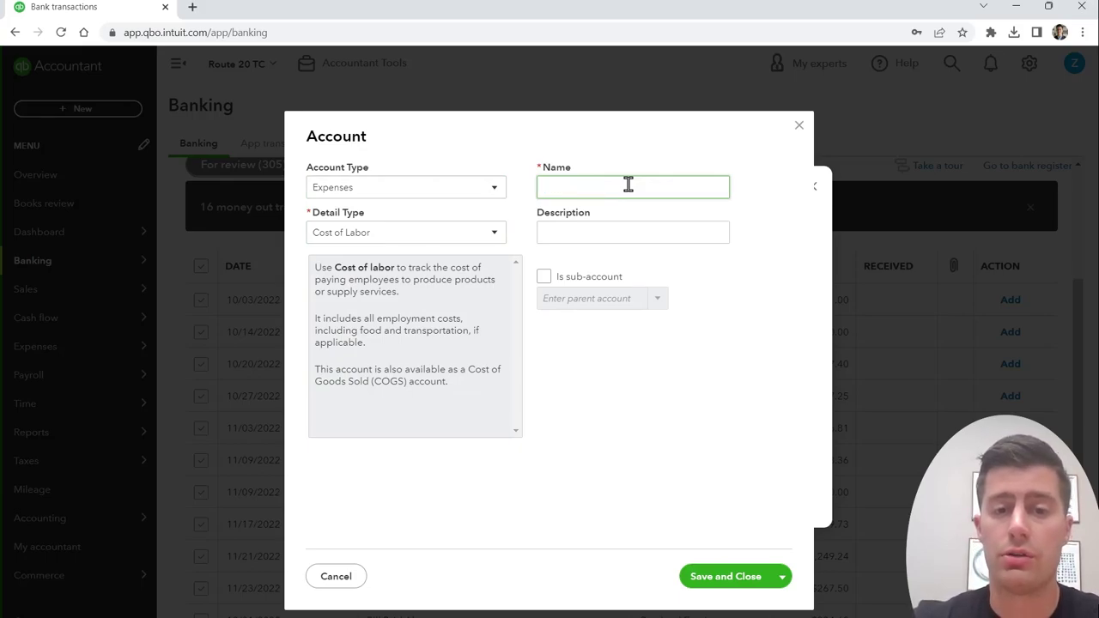
pyautogui.write('Independent Contractor')
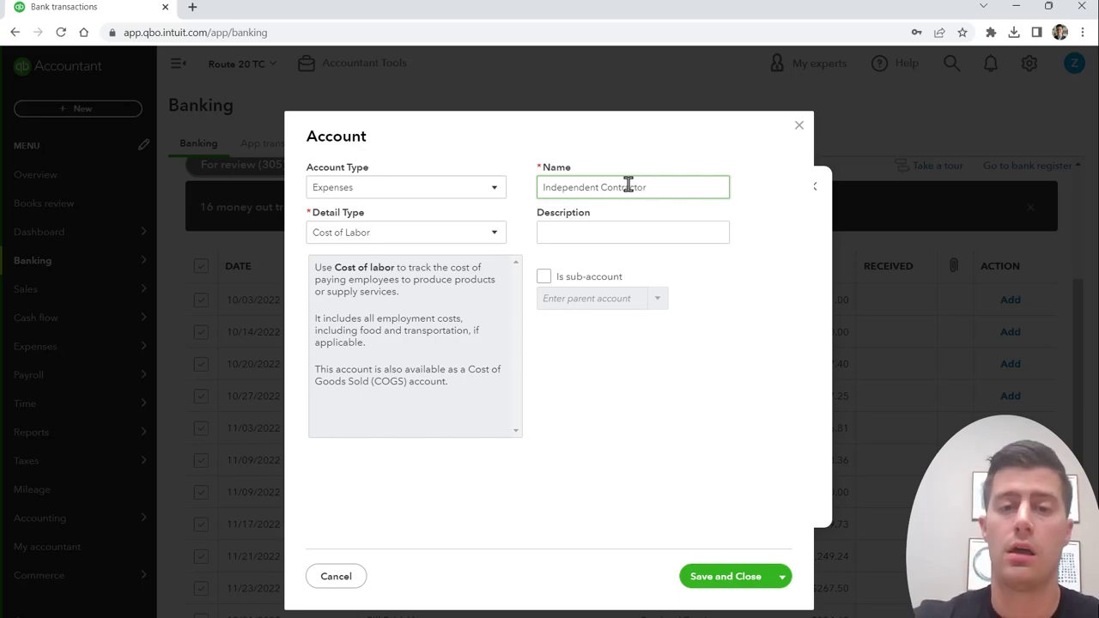
pyautogui.tripleClick(627, 185)
pyautogui.write('Contractor Labor')
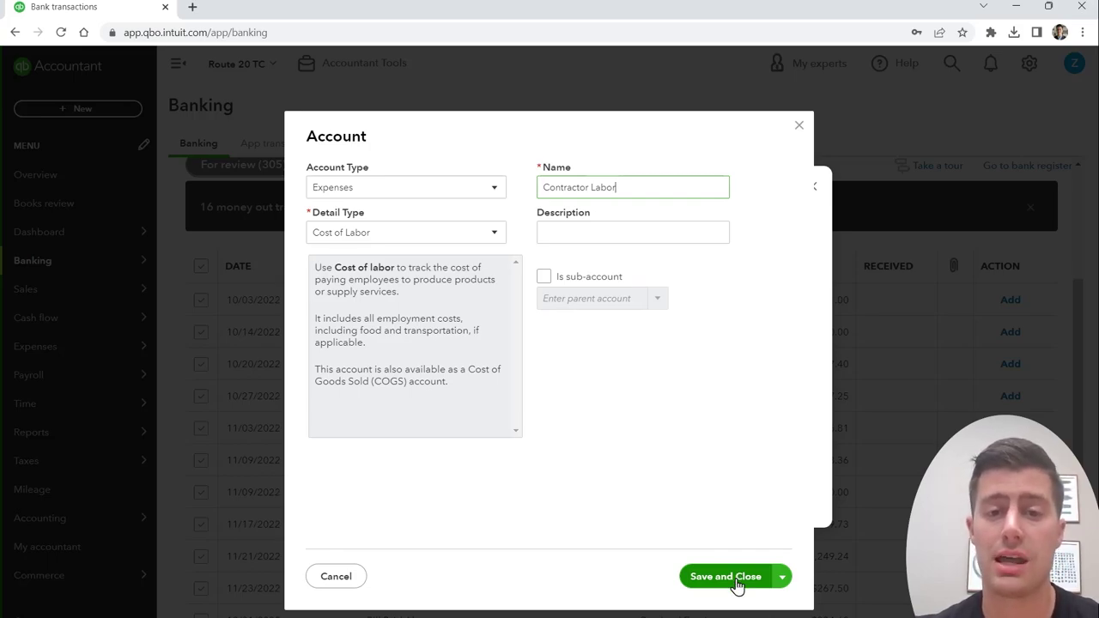
pyautogui.click(736, 581)
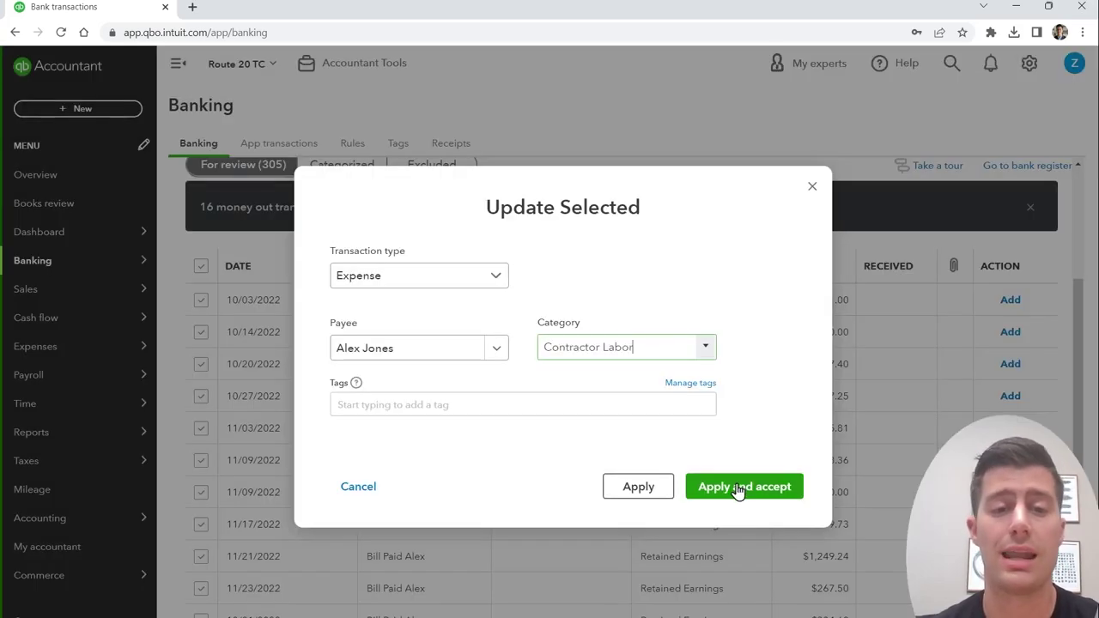
pyautogui.click(737, 487)
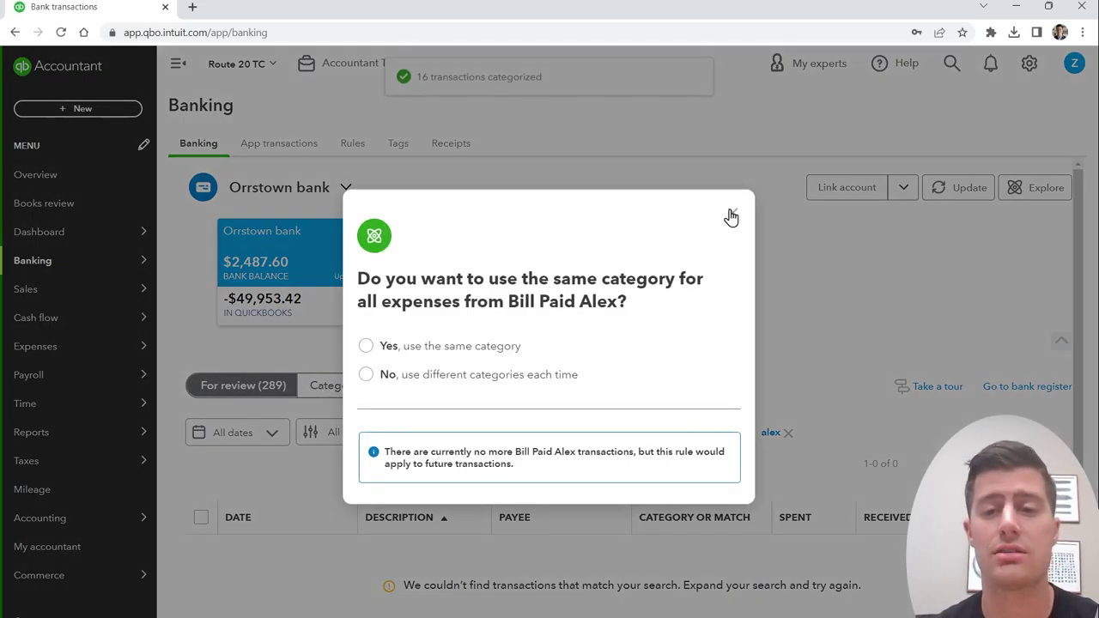
# Step: Dismiss the same-category prompt, clear the search filter, and select the 01/20/2022 payment
pyautogui.click(730, 212)
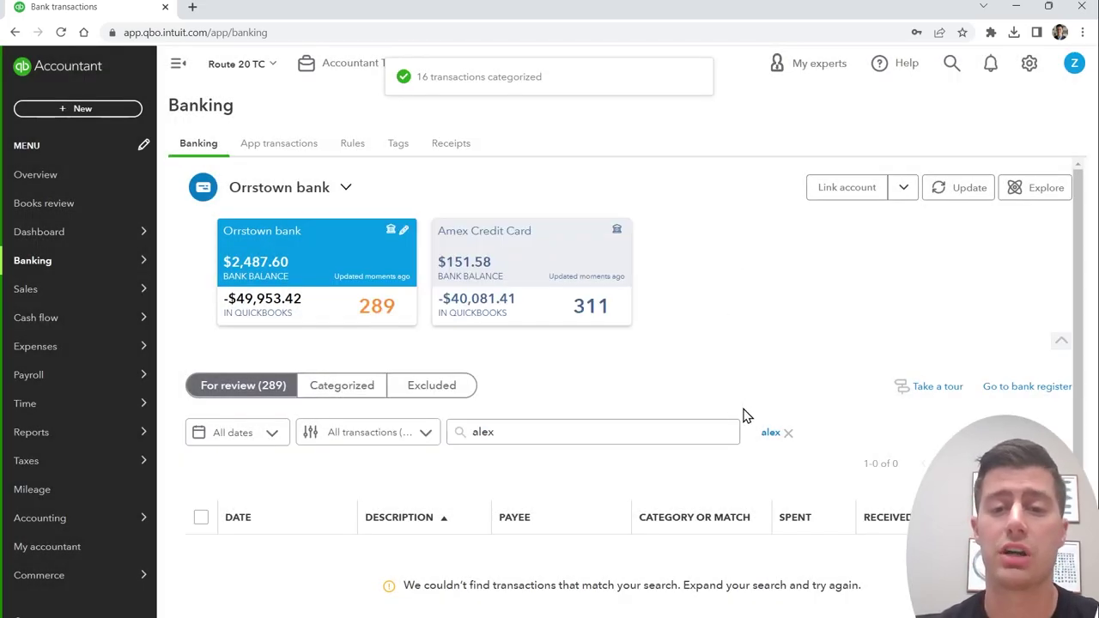
pyautogui.click(788, 433)
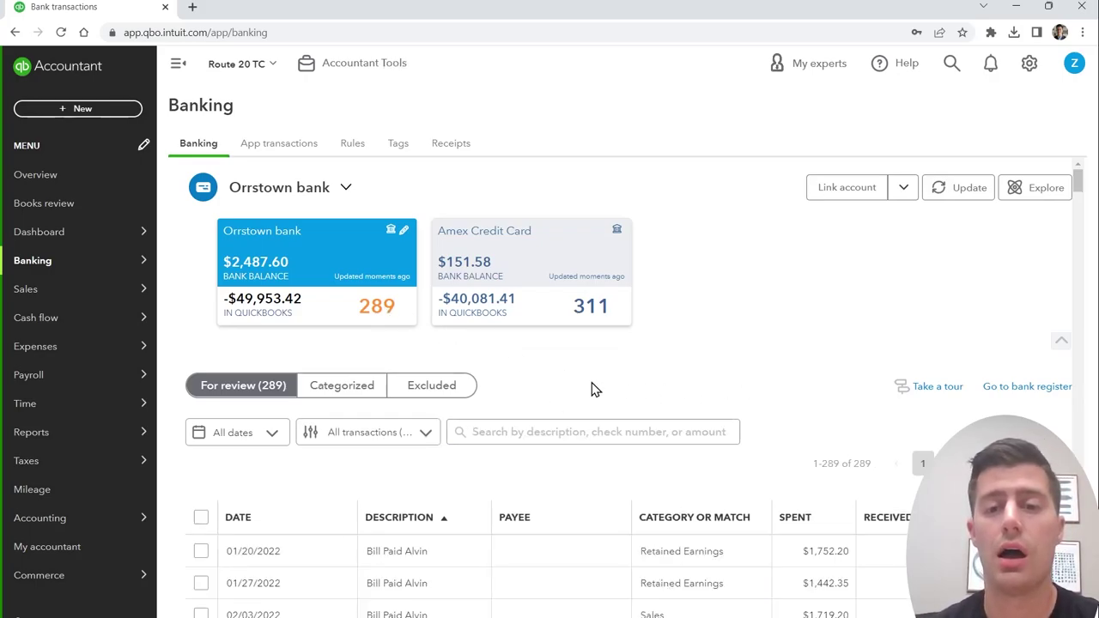
pyautogui.scroll(-2, 591, 388)
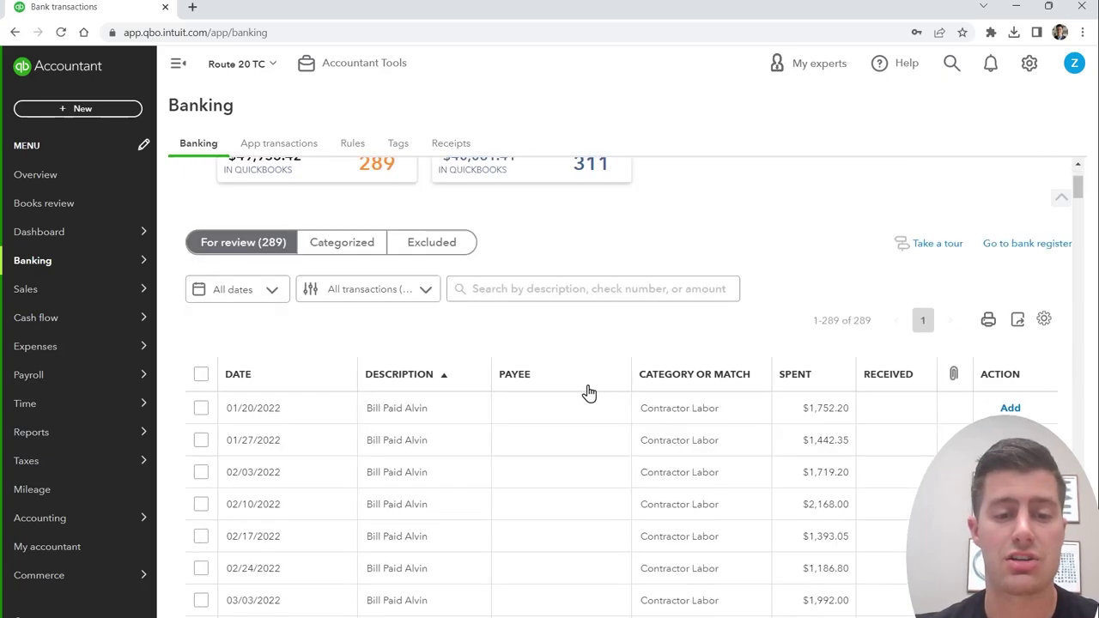
pyautogui.click(202, 411)
pyautogui.scroll(-6, 204, 420)
pyautogui.scroll(7, 204, 420)
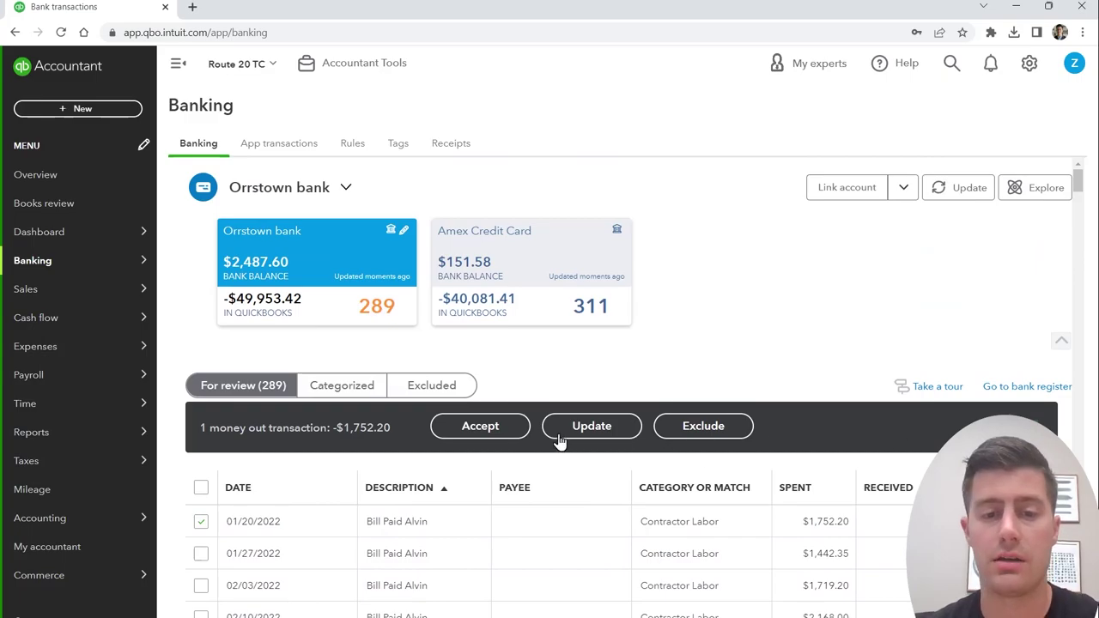
# Step: Search the review list for the first contractor's name and scroll through the 18 matches
pyautogui.click(521, 431)
pyautogui.write('a')
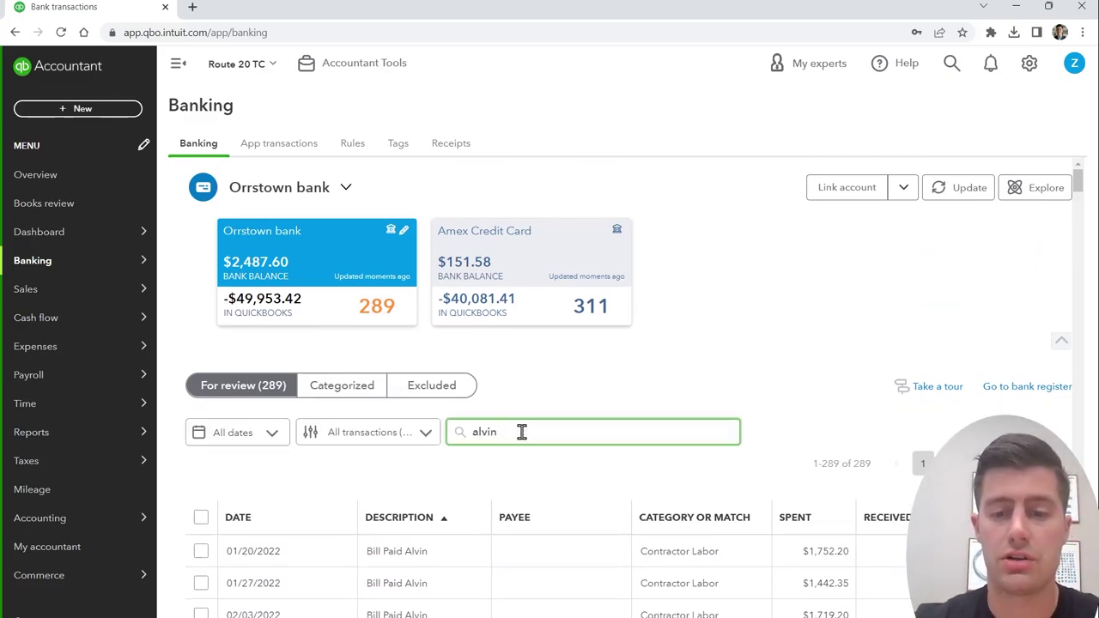
pyautogui.write('lvin')
pyautogui.scroll(-5, 452, 569)
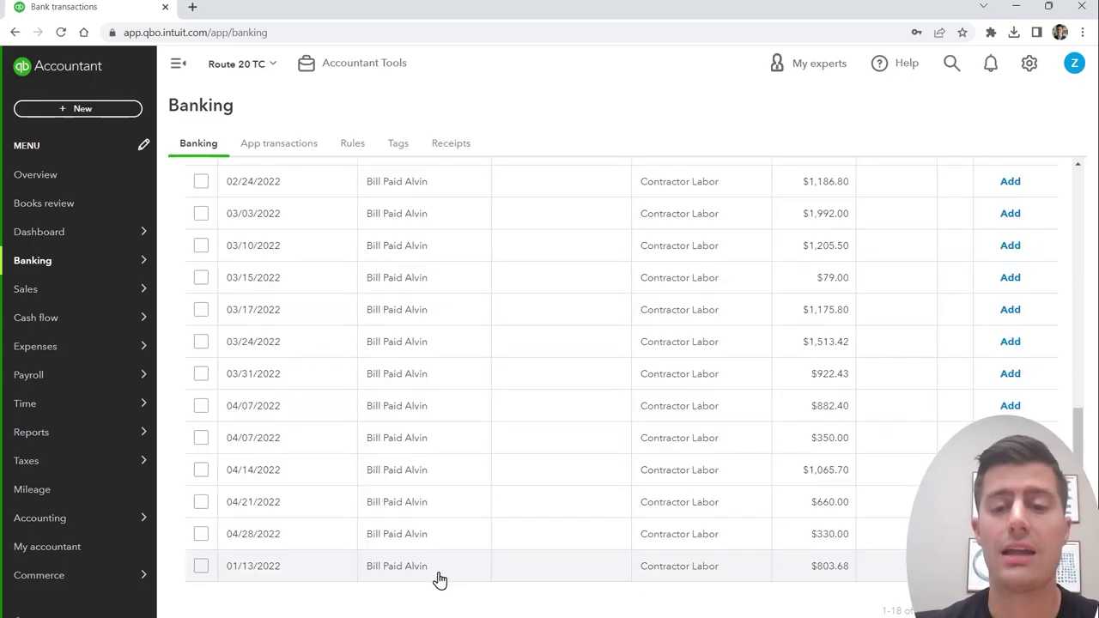
pyautogui.scroll(4, 437, 580)
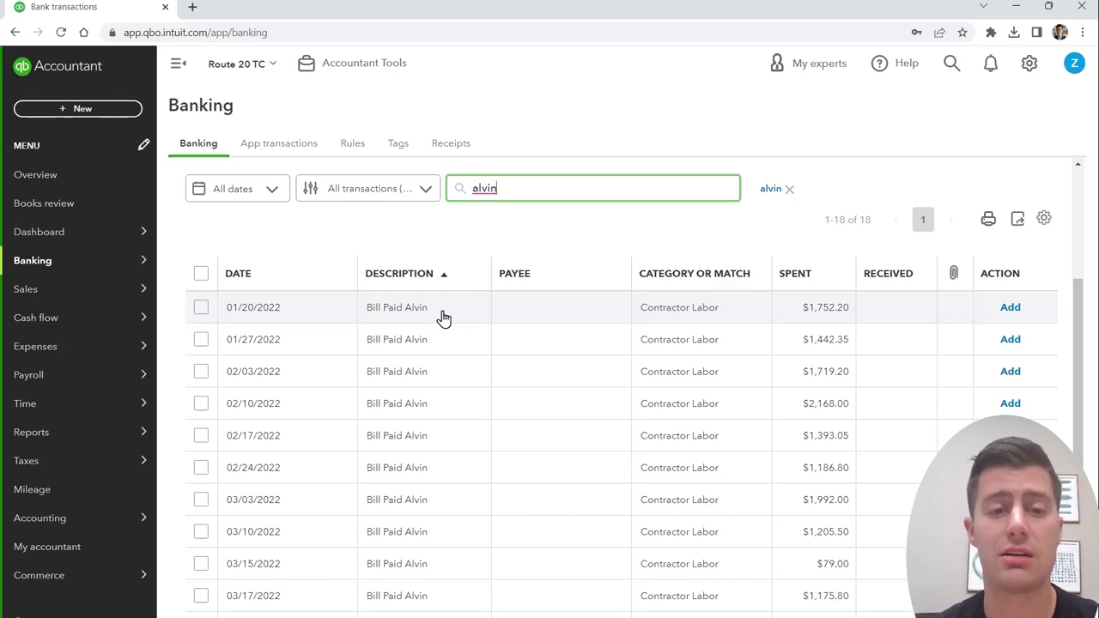
pyautogui.scroll(-2, 468, 528)
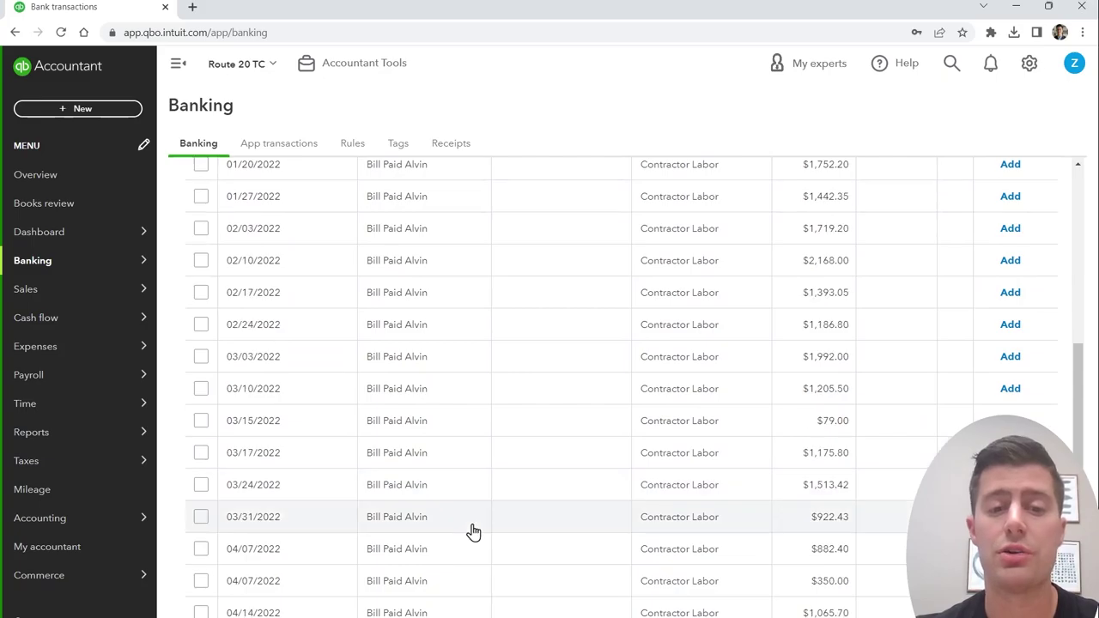
pyautogui.scroll(-2, 475, 532)
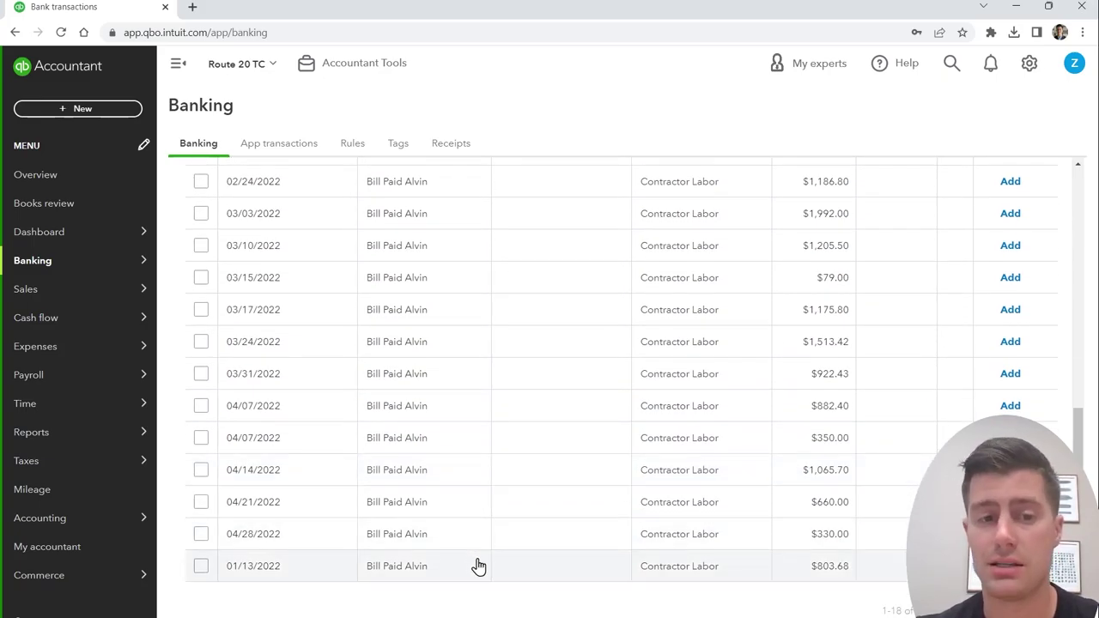
pyautogui.scroll(6, 361, 588)
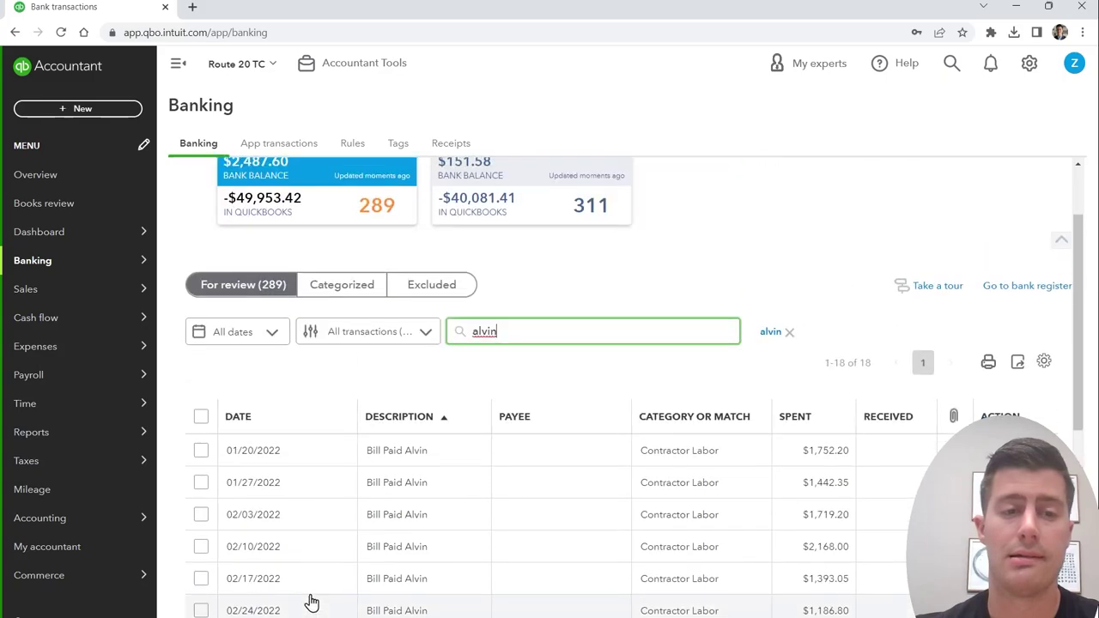
# Step: Select all 18 filtered payments and start a bulk update as Expense
pyautogui.click(200, 418)
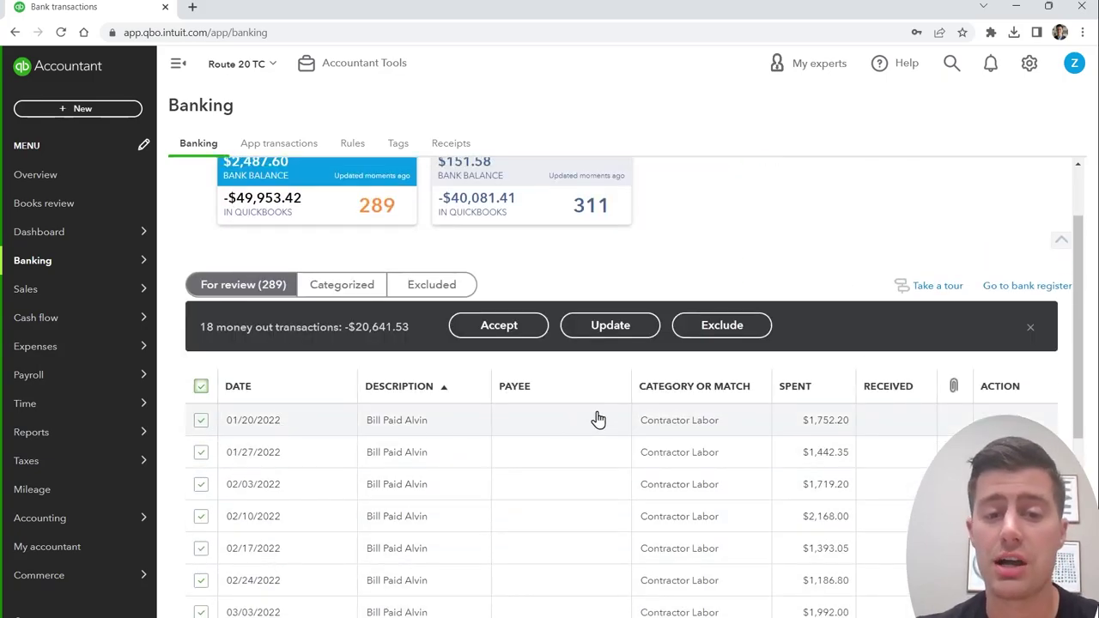
pyautogui.click(623, 331)
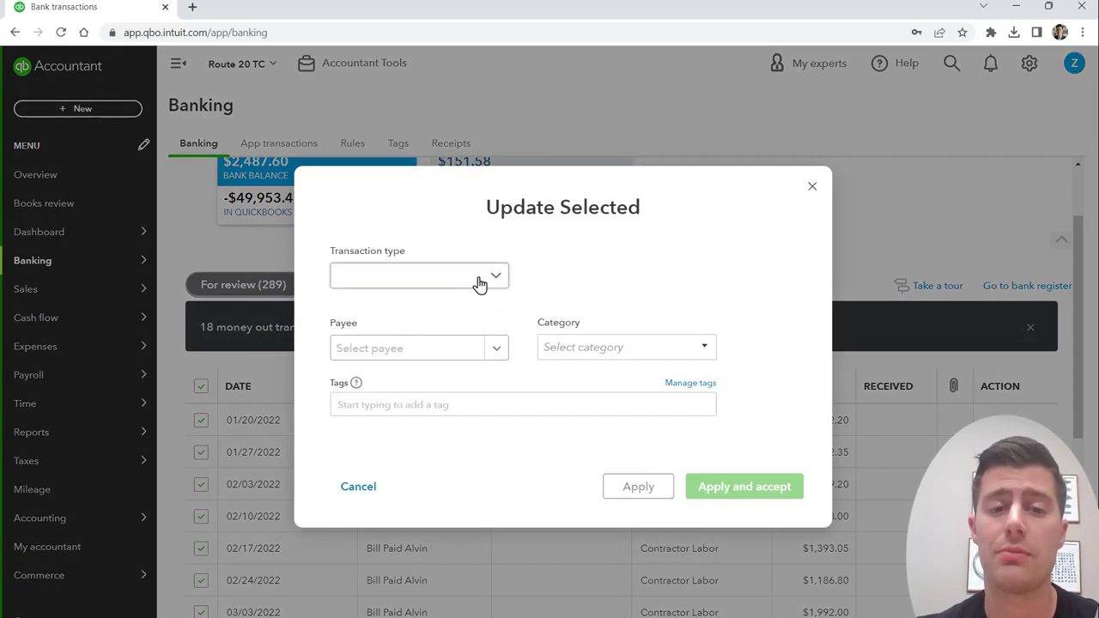
pyautogui.click(479, 280)
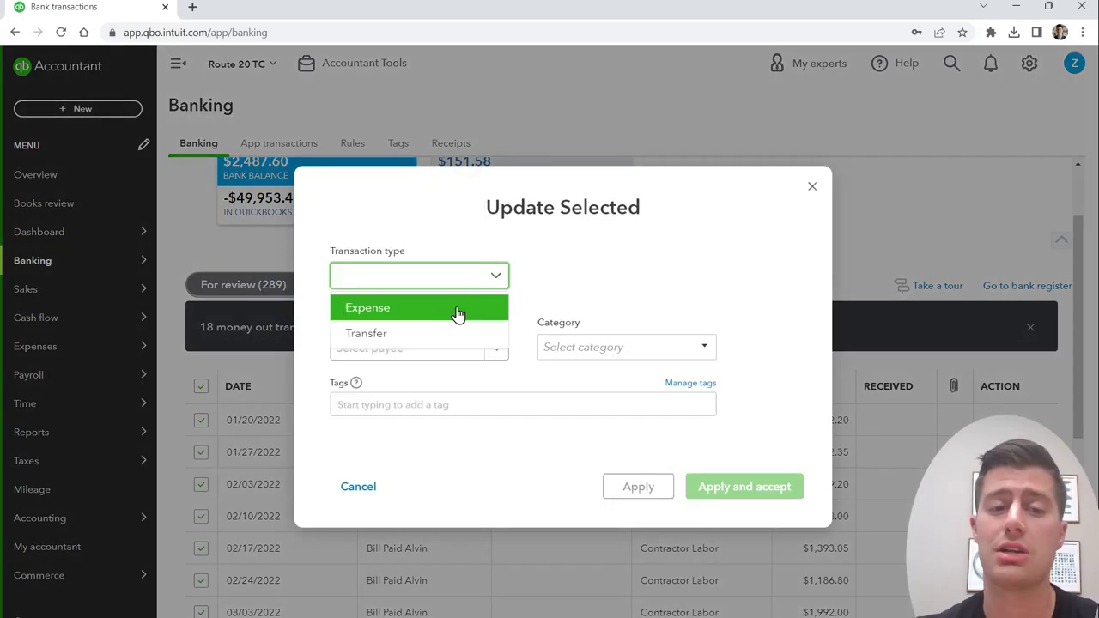
pyautogui.click(459, 311)
# Step: Add the second contractor as a new payee, choose Contractor Labor, and accept all 18
pyautogui.click(424, 349)
pyautogui.press('Return')
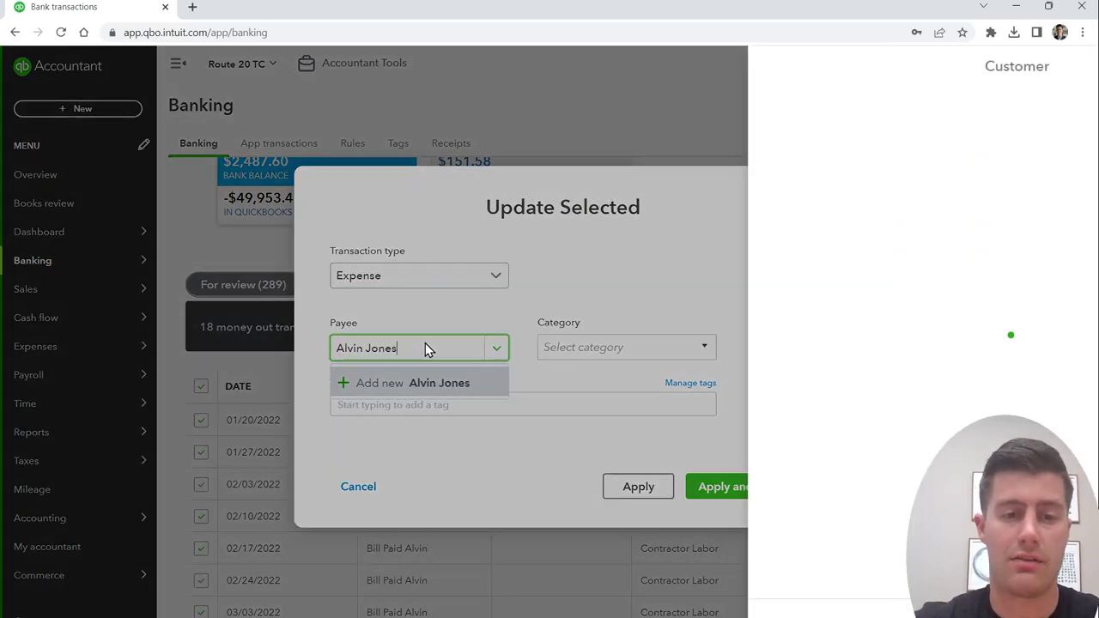
pyautogui.press('Return')
pyautogui.write('labor')
pyautogui.click(620, 405)
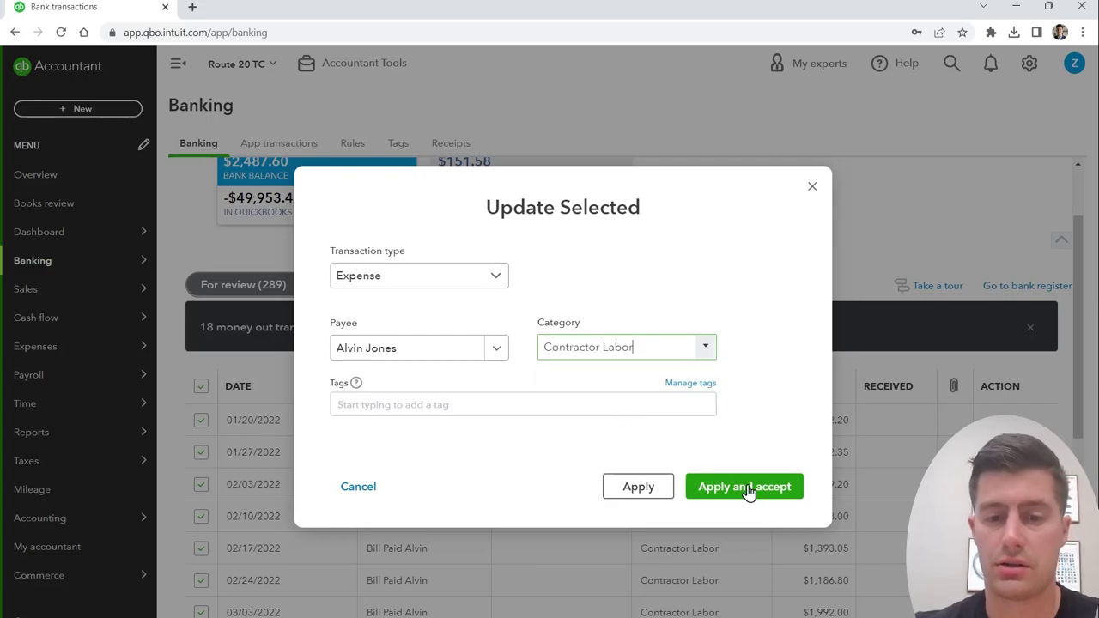
pyautogui.click(745, 487)
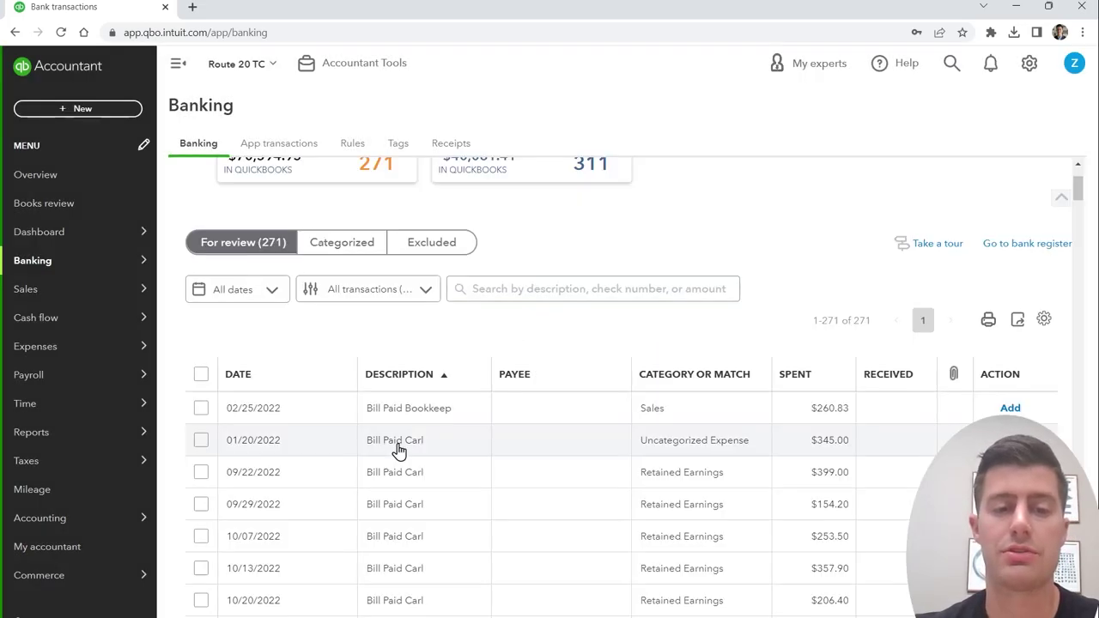
# Step: Inspect the 01/20/2022 payment's memo to see who was paid, then close it
pyautogui.click(397, 448)
pyautogui.scroll(-2, 461, 483)
pyautogui.scroll(1, 454, 498)
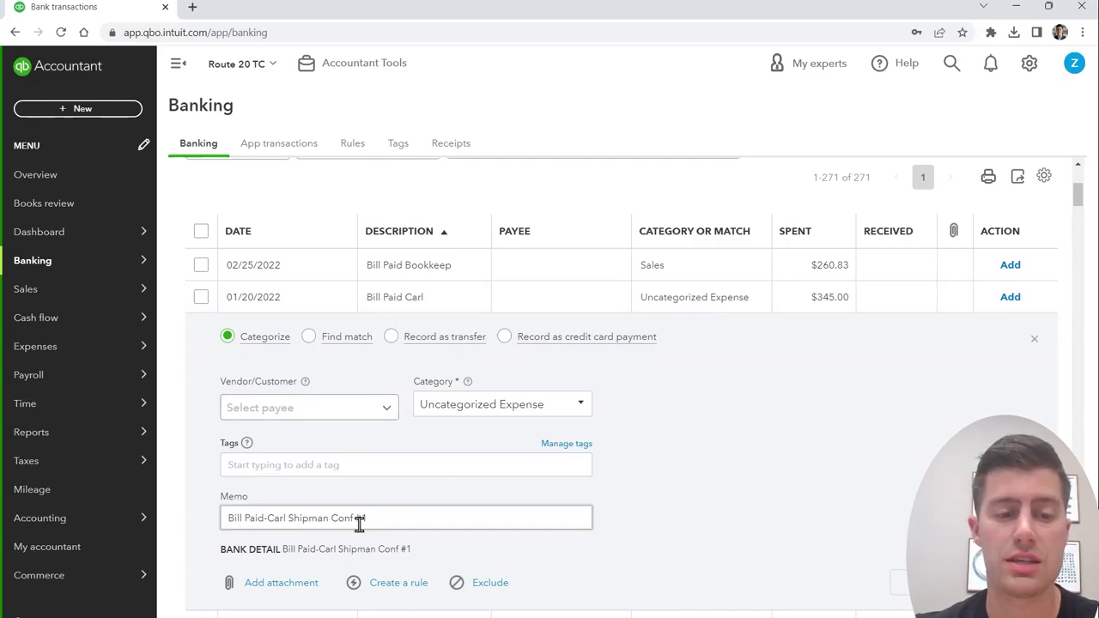
pyautogui.moveTo(228, 520); pyautogui.dragTo(324, 521)
pyautogui.click(386, 520)
pyautogui.click(1034, 340)
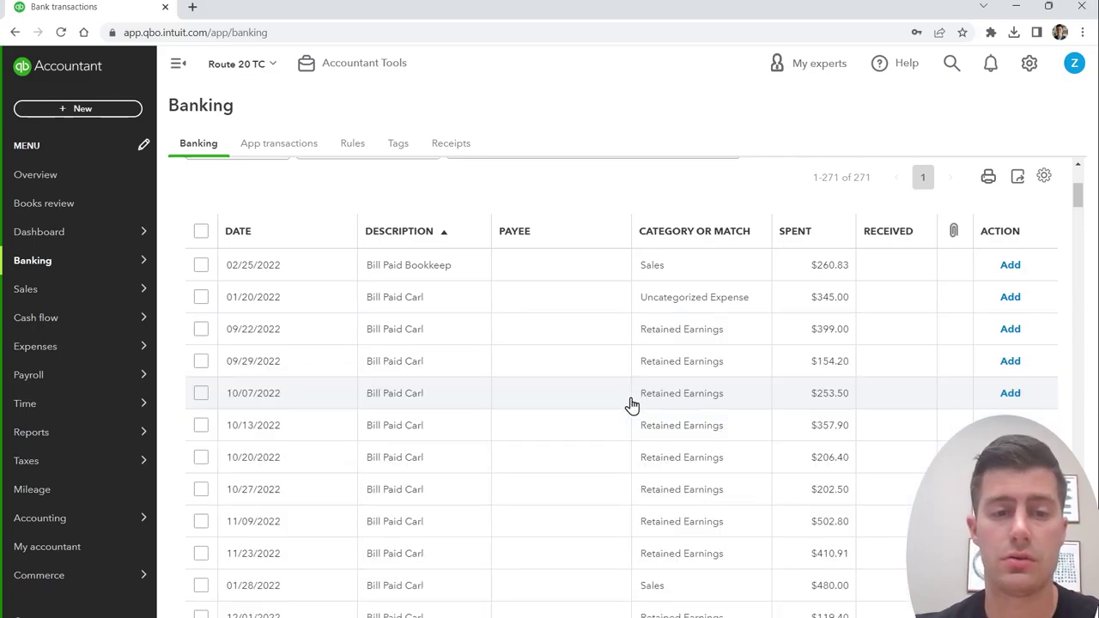
pyautogui.scroll(2, 601, 395)
# Step: Search the for-review list for the next contractor's payments
pyautogui.click(606, 290)
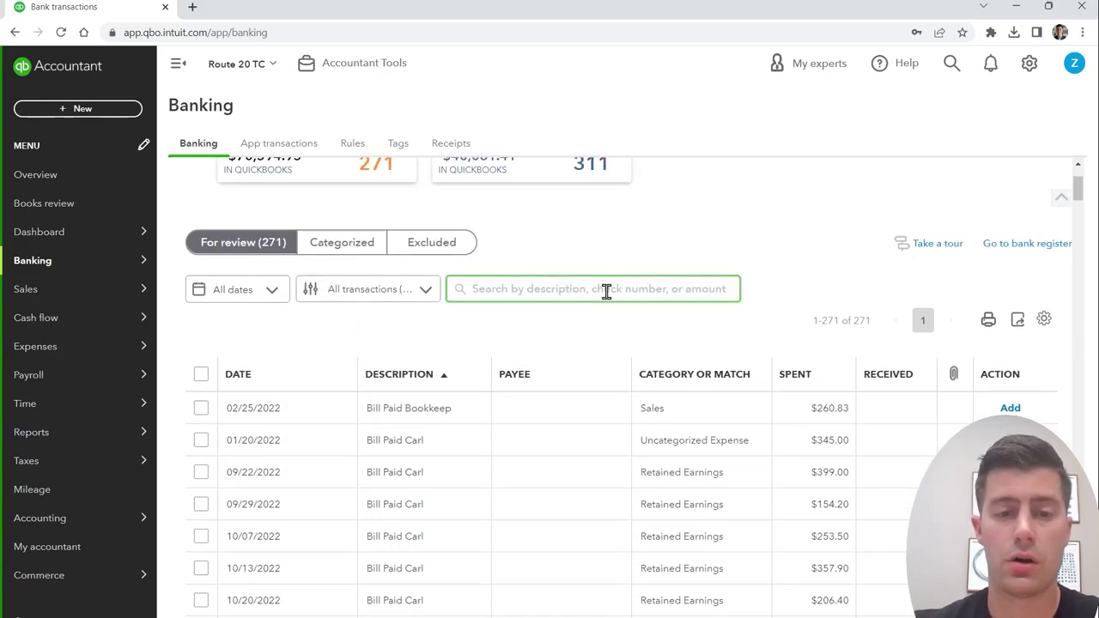
pyautogui.write('carl')
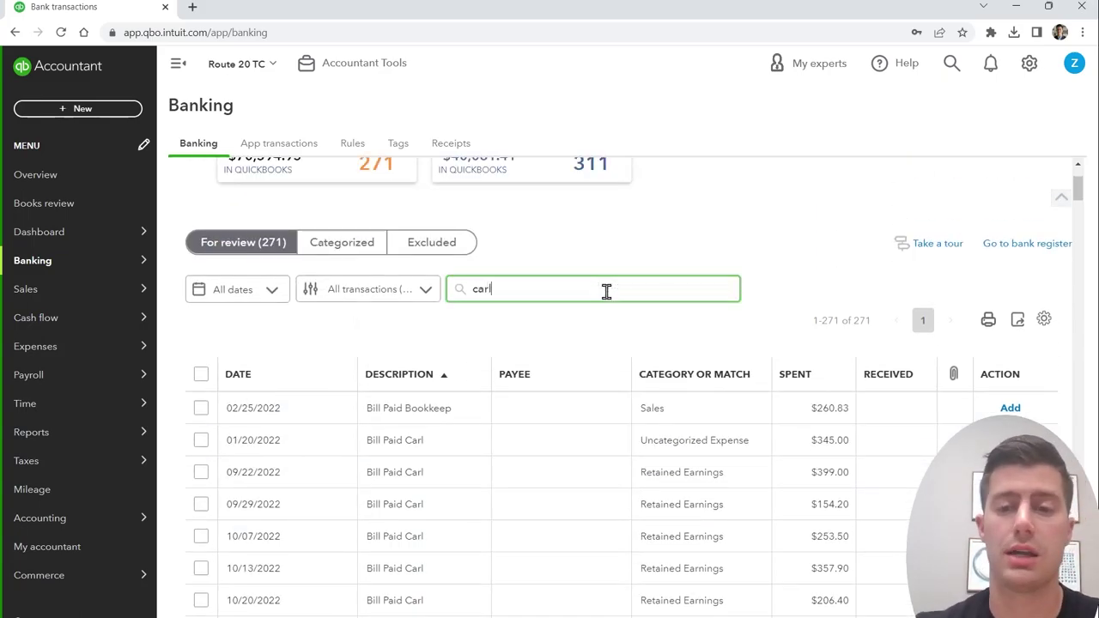
pyautogui.press('Return')
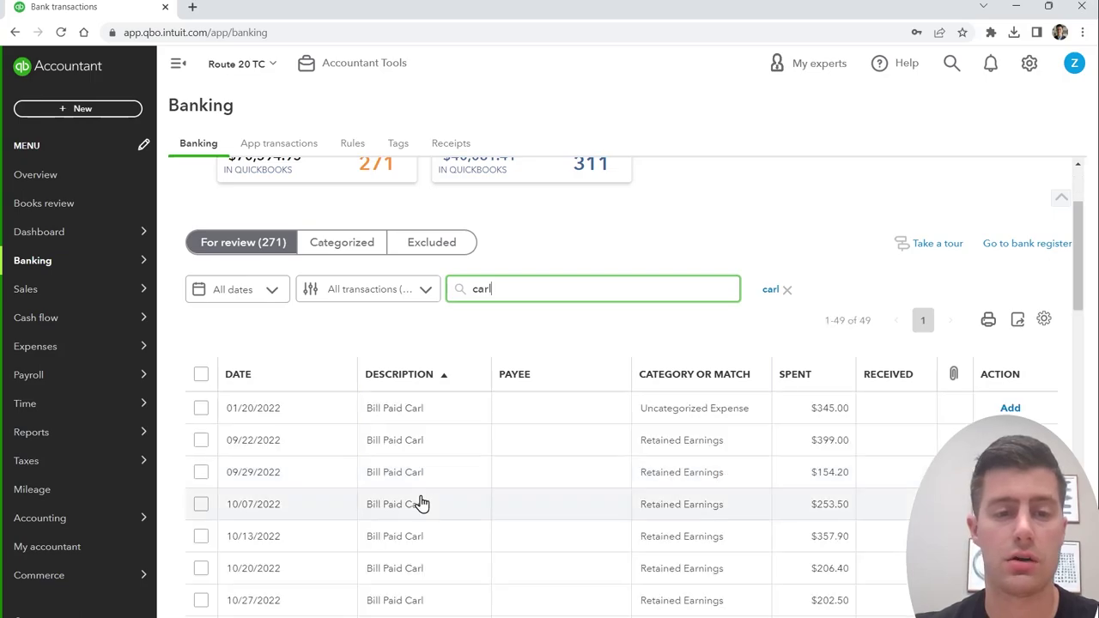
pyautogui.scroll(-15, 253, 464)
pyautogui.scroll(15, 252, 466)
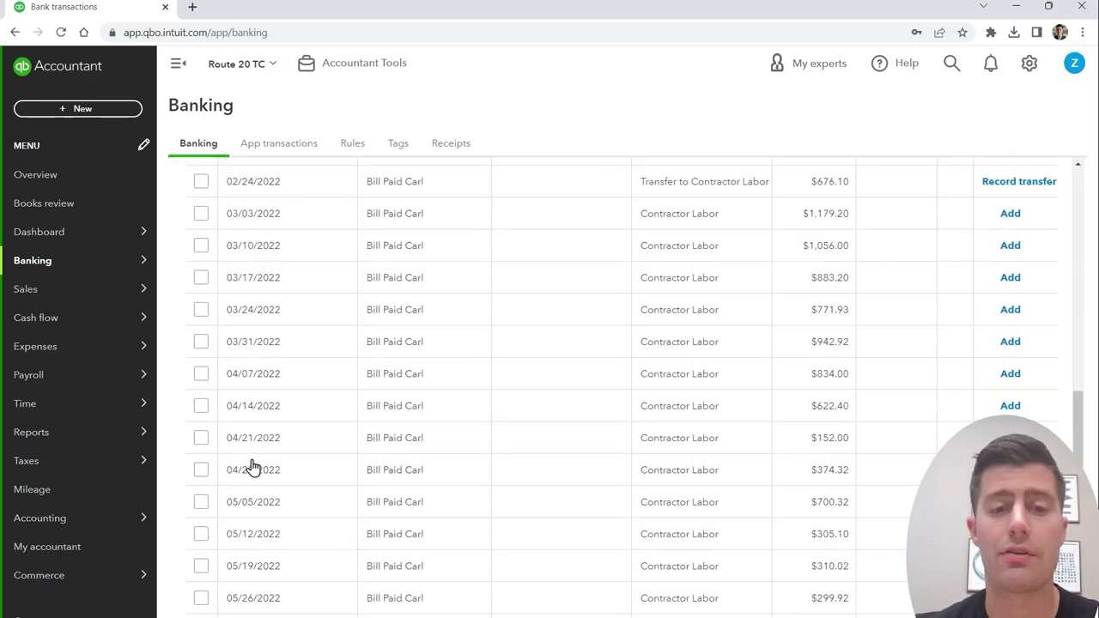
# Step: Select all 49 matches and begin a bulk update as Expense with the contractor's name as payee
pyautogui.click(203, 520)
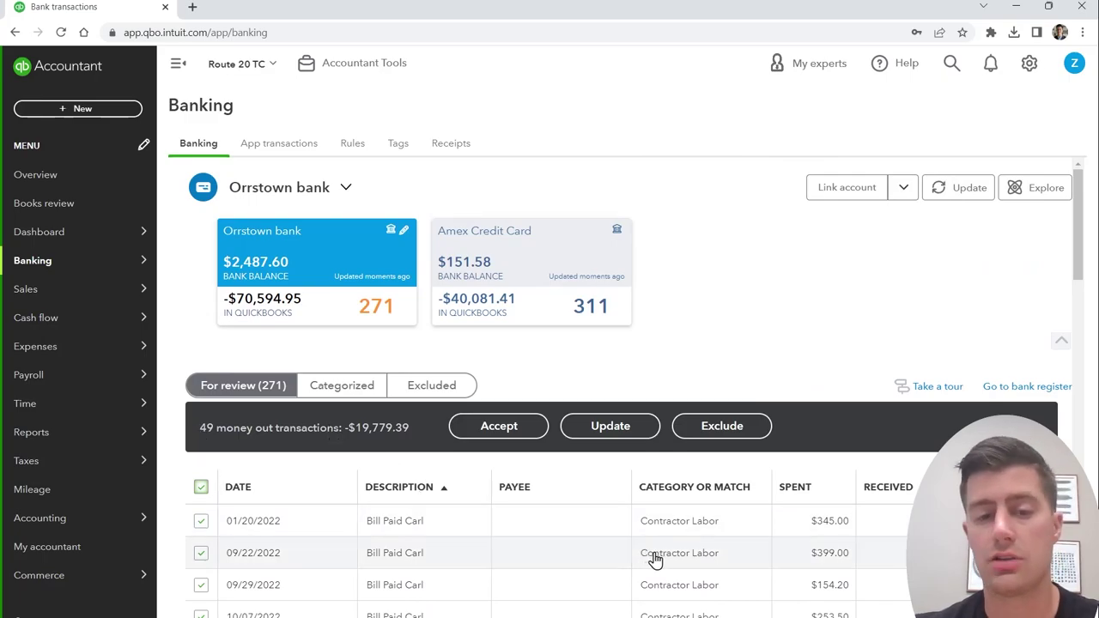
pyautogui.click(610, 433)
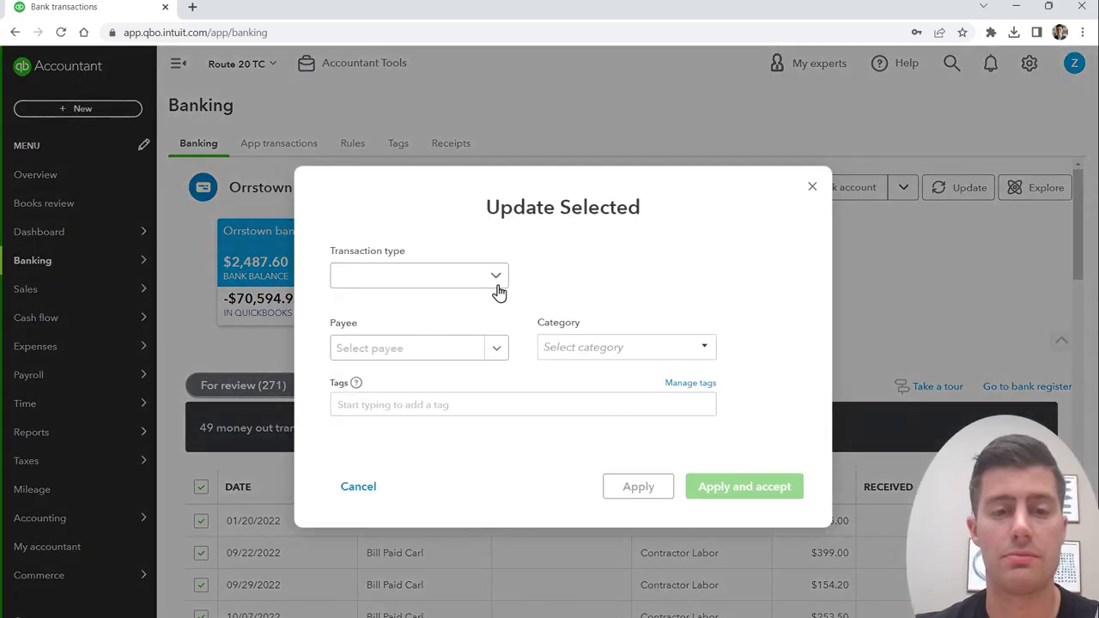
pyautogui.click(495, 284)
pyautogui.click(466, 309)
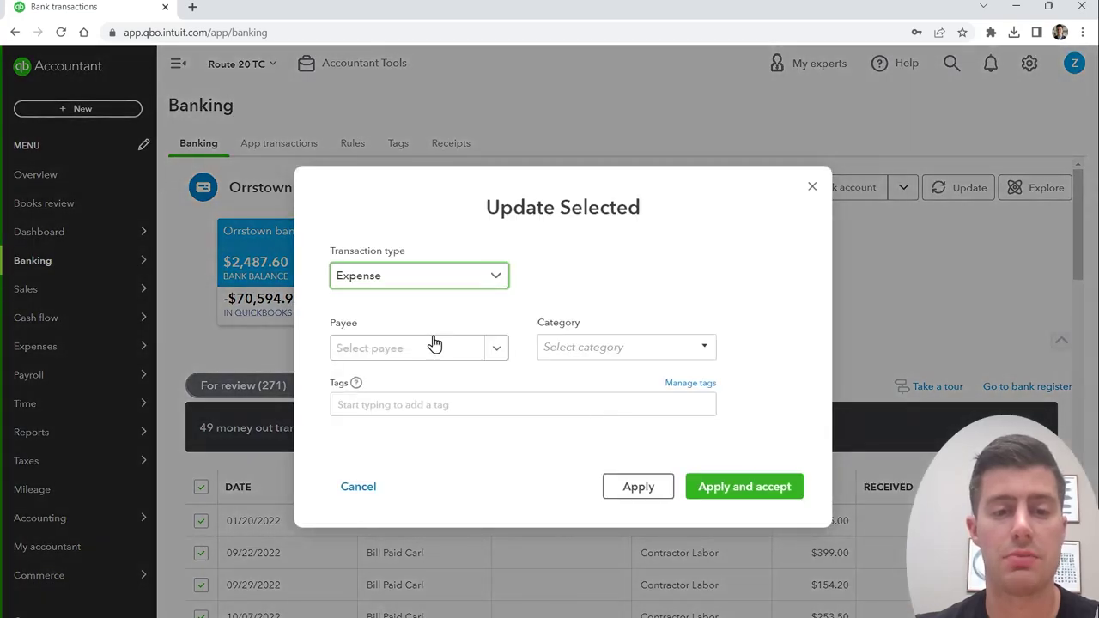
pyautogui.click(435, 345)
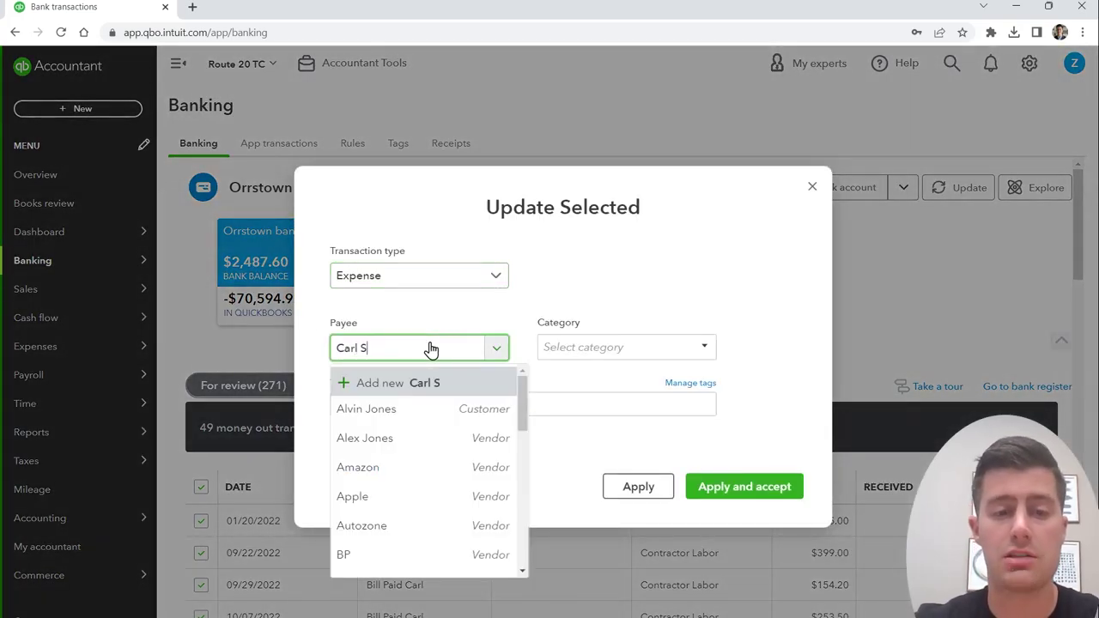
# Step: Add the typed name as a new contact with contact type Vendor
pyautogui.press('Return')
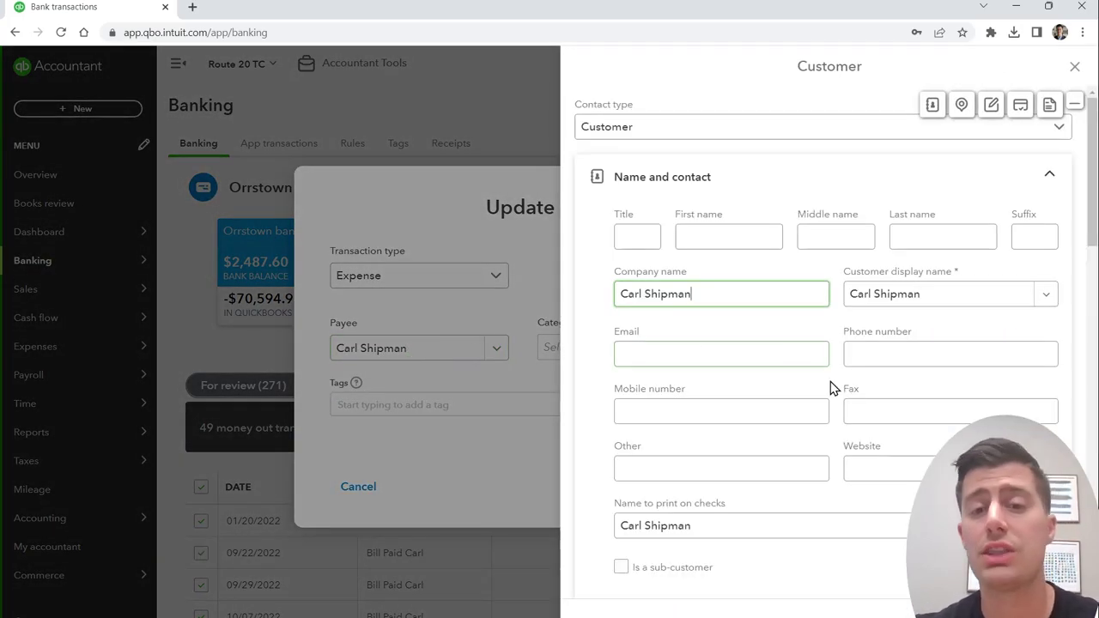
pyautogui.click(772, 129)
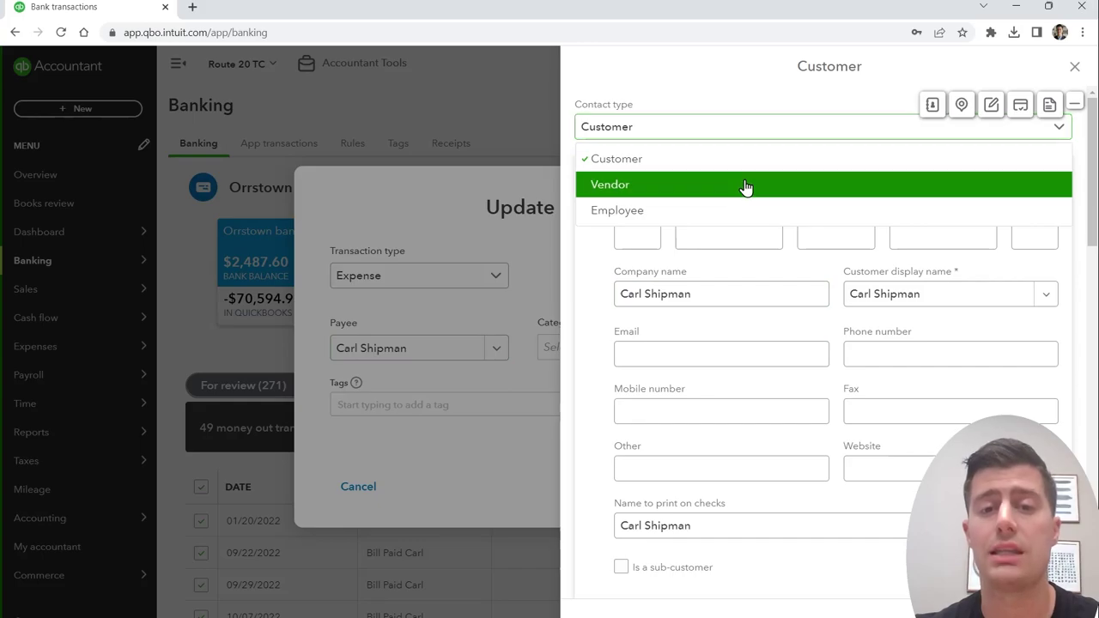
pyautogui.click(744, 186)
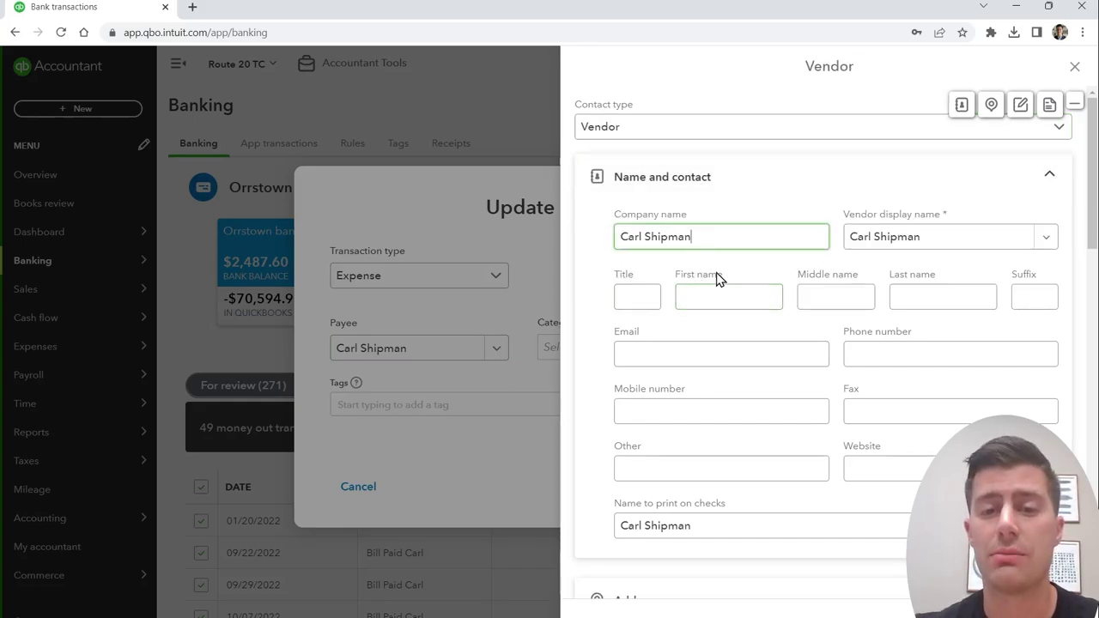
# Step: Fill in first and last name, clear the company name, use the full name as display name, and save
pyautogui.tripleClick(719, 237)
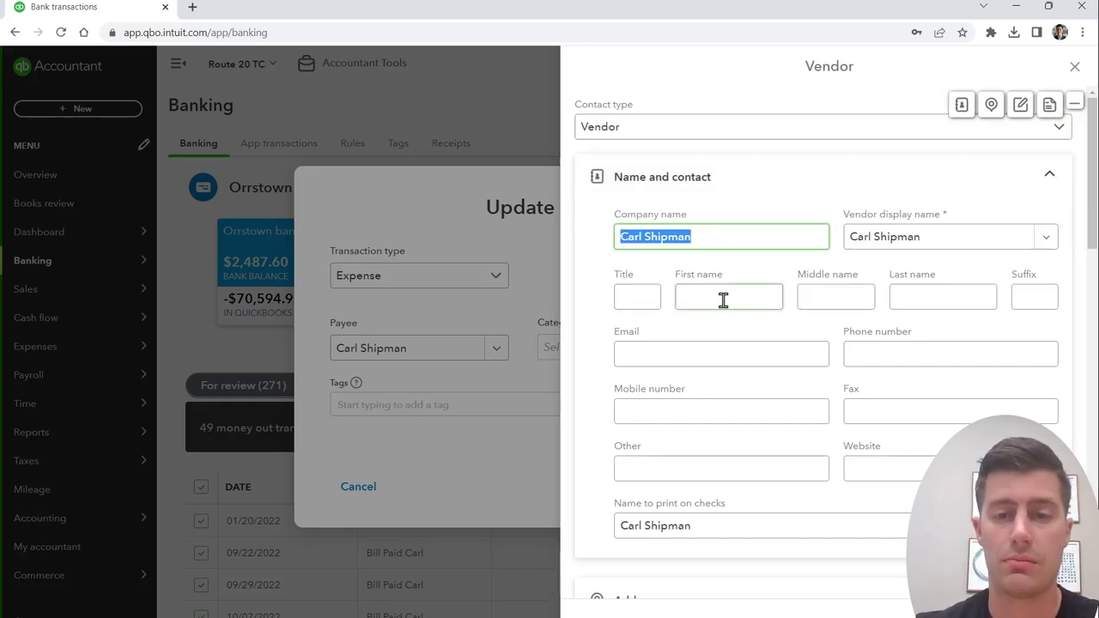
pyautogui.click(723, 296)
pyautogui.press('Tab')
pyautogui.press('Tab')
pyautogui.tripleClick(721, 238)
pyautogui.press('BackSpace')
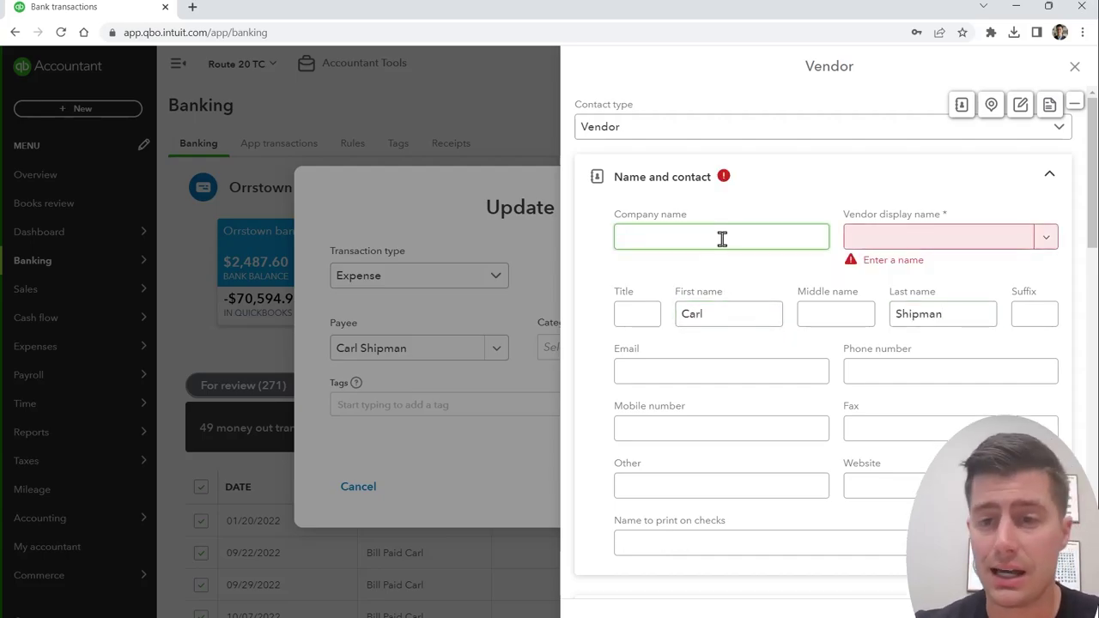
pyautogui.click(1045, 238)
pyautogui.click(944, 273)
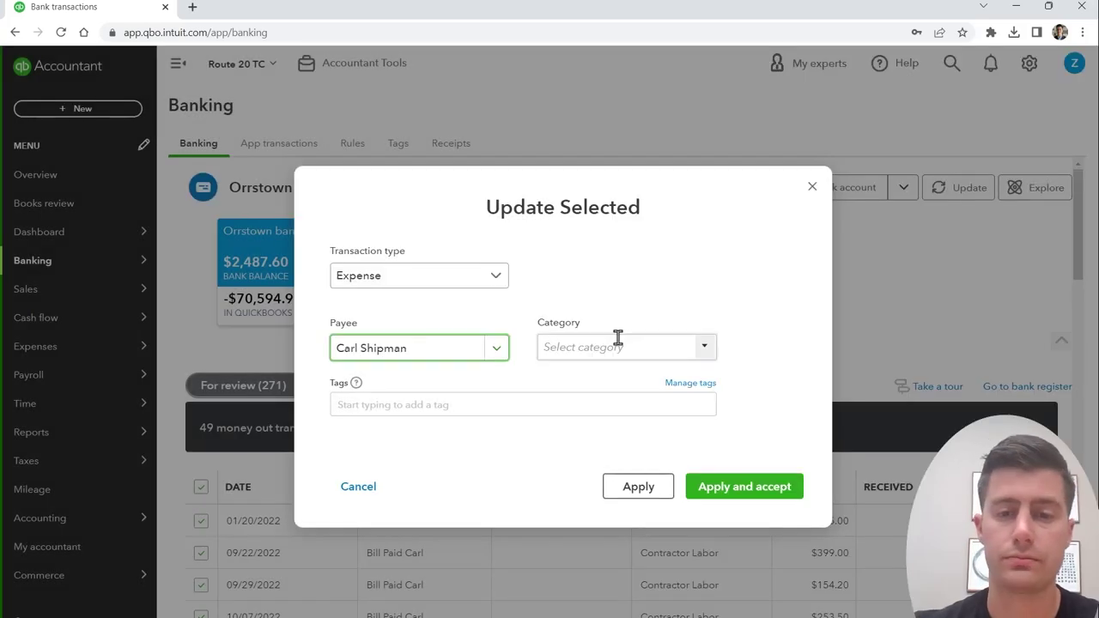
pyautogui.click(618, 343)
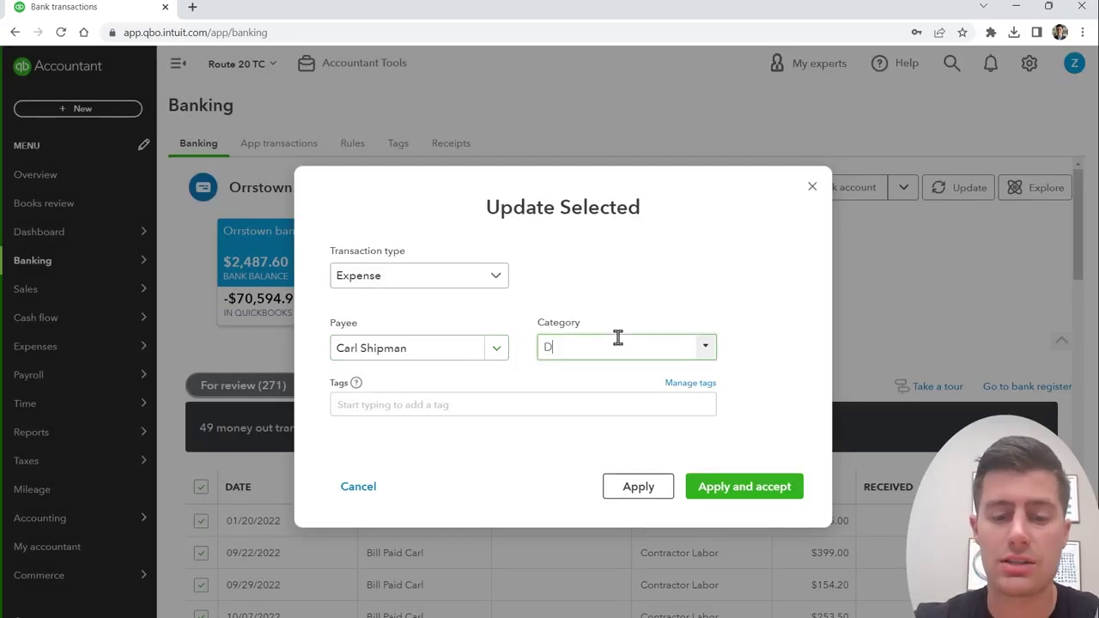
# Step: Create a Dispatcher Expenses account (Cost of Labor), apply it, and accept all 49 payments
pyautogui.write('Dispatcher')
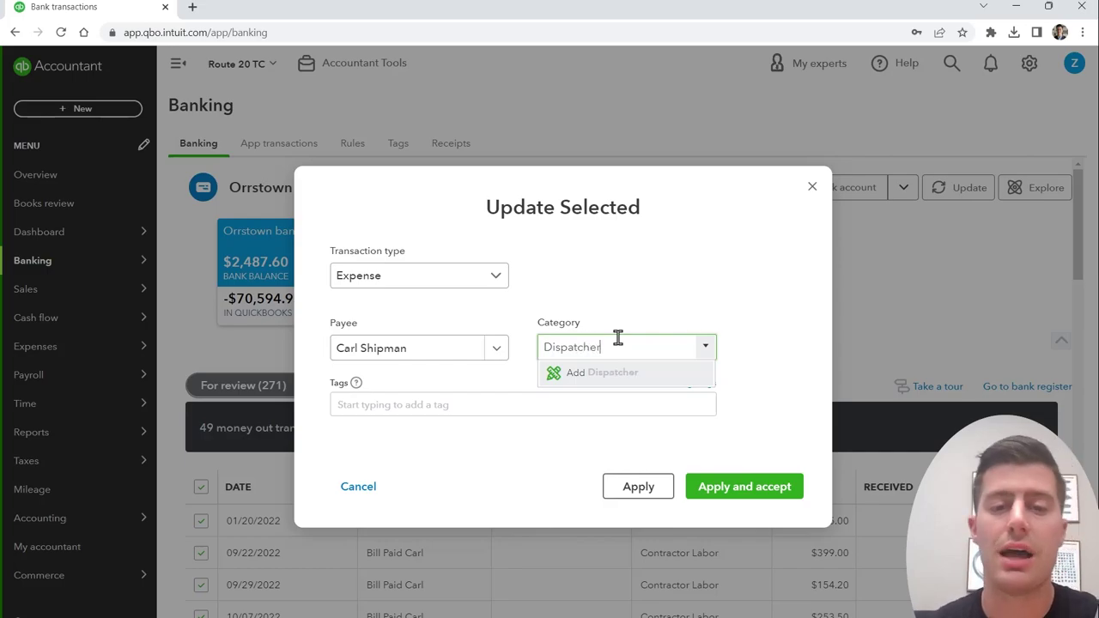
pyautogui.click(616, 375)
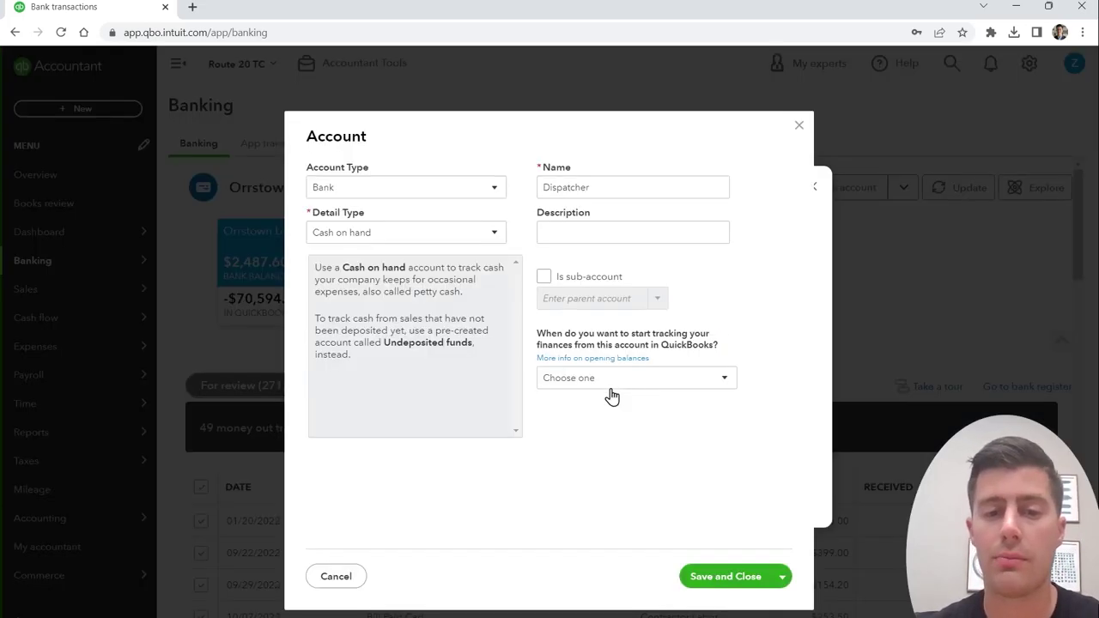
pyautogui.click(461, 186)
pyautogui.scroll(-2, 403, 412)
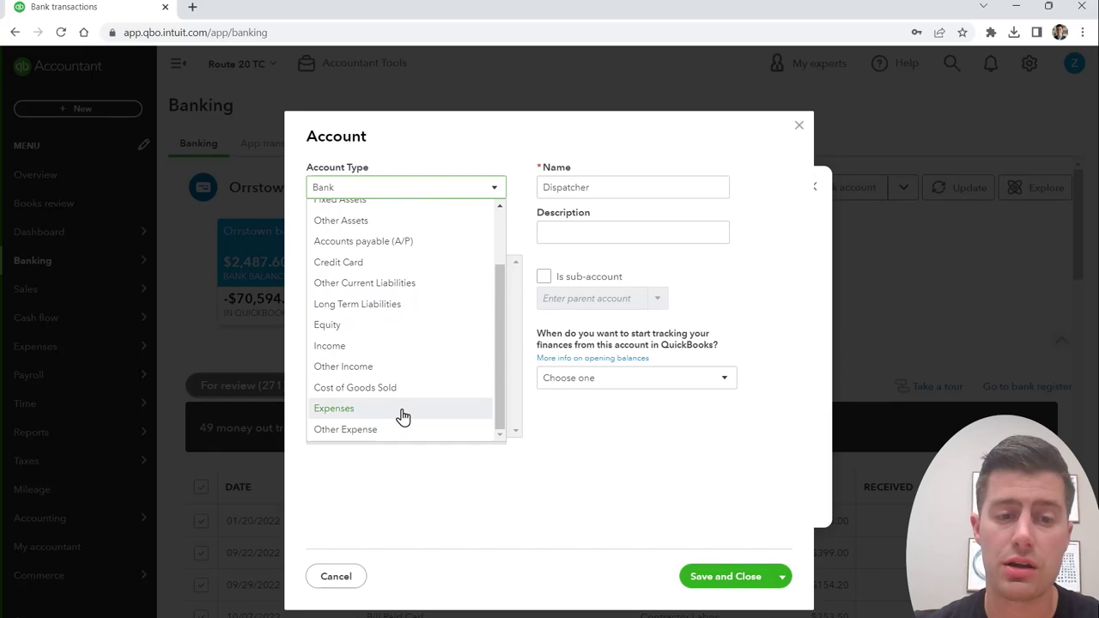
pyautogui.click(400, 412)
pyautogui.click(442, 234)
pyautogui.click(421, 389)
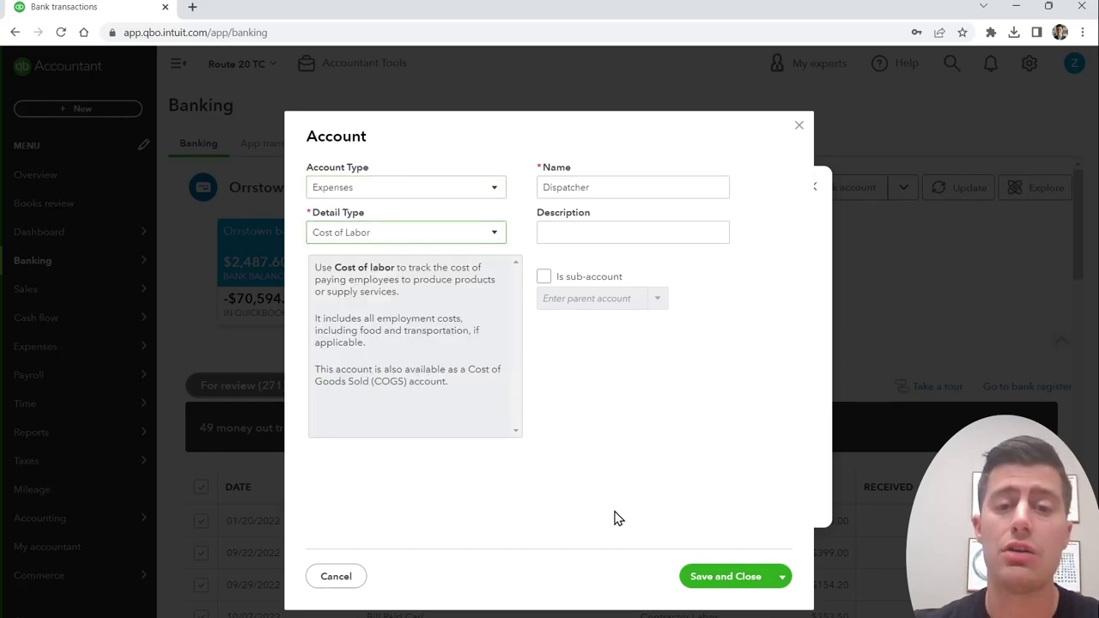
pyautogui.click(725, 580)
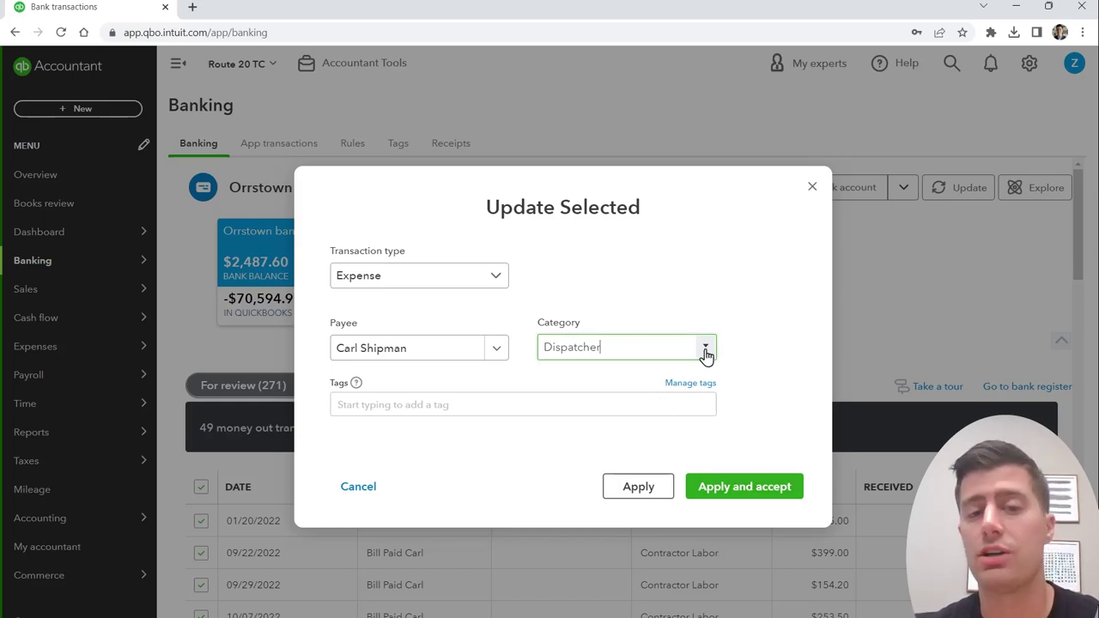
pyautogui.click(750, 492)
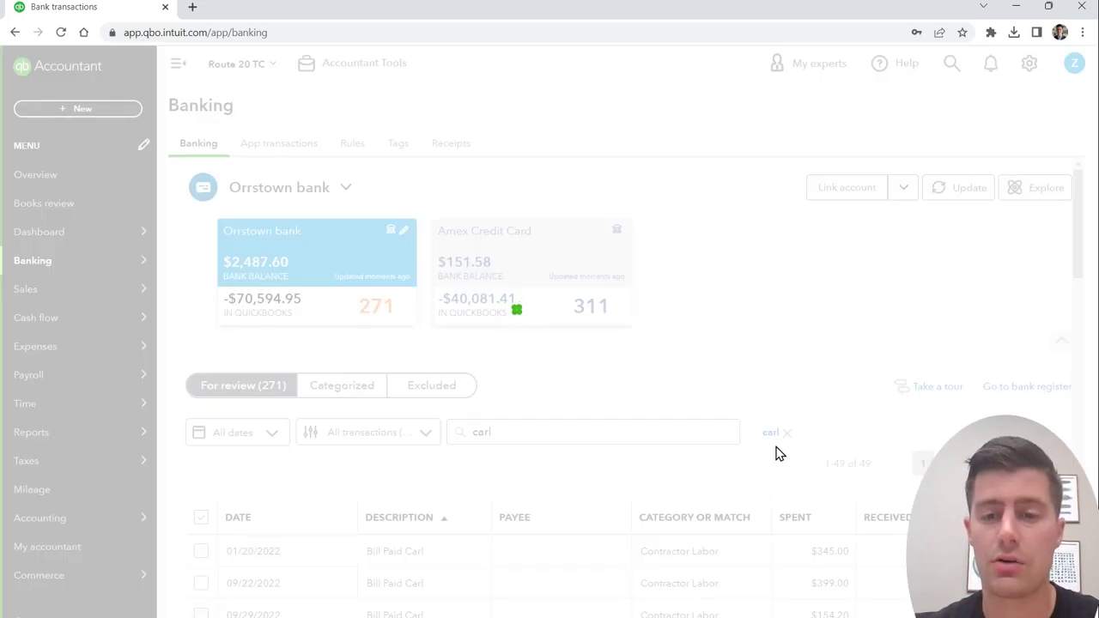
# Step: Categorize the 02/25/2022 $260.83 Bill Paid Bookkeep payment as Owner's Pay
pyautogui.scroll(-3, 444, 338)
pyautogui.click(445, 338)
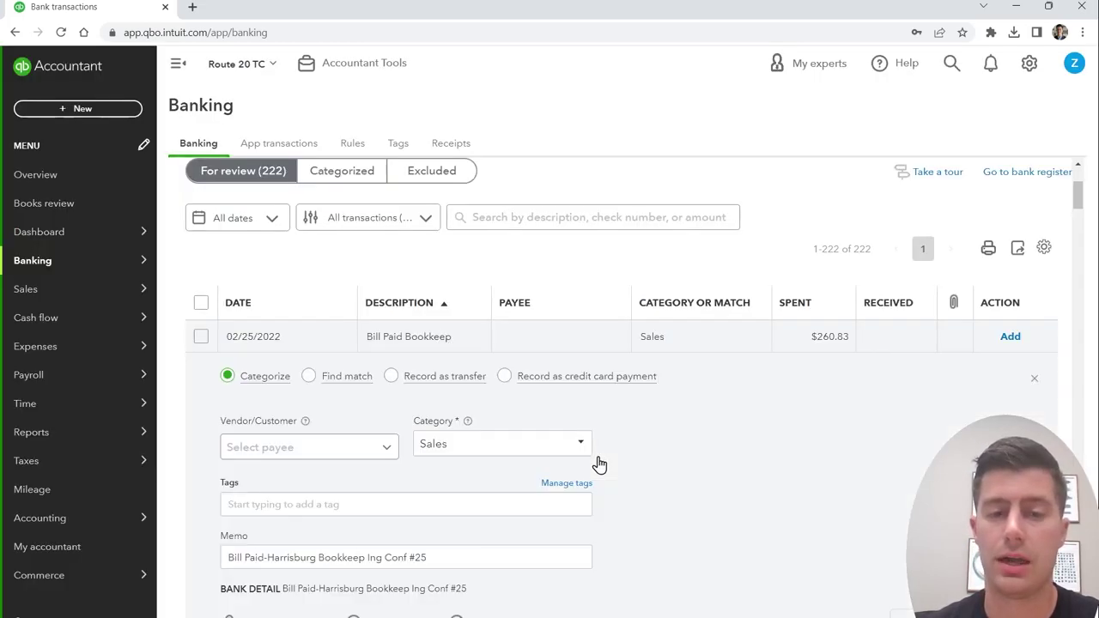
pyautogui.click(491, 444)
pyautogui.write('owner')
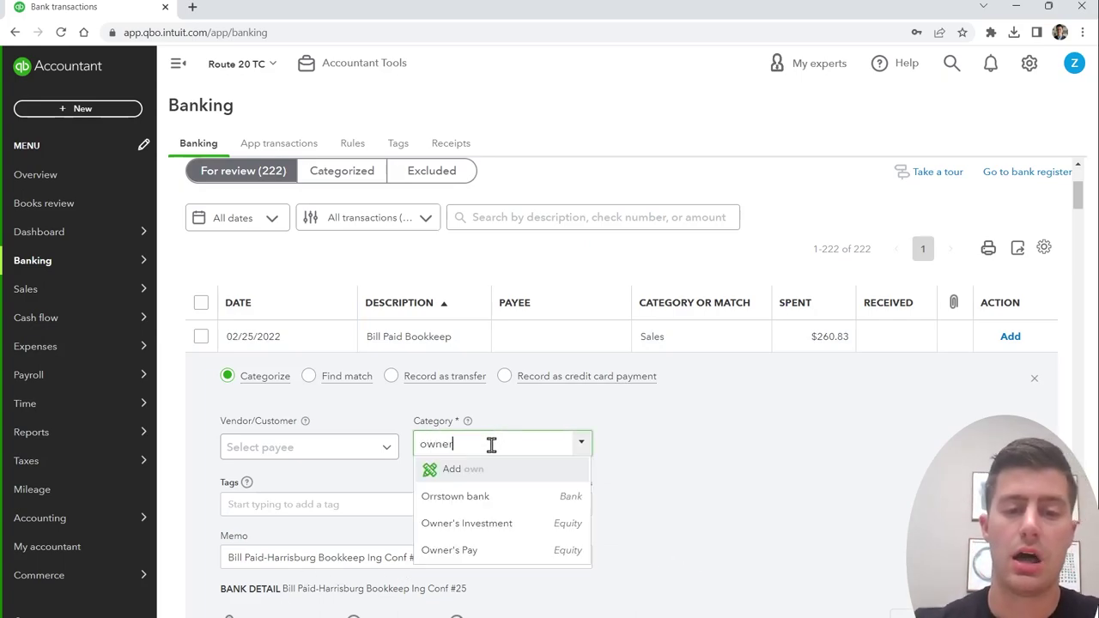
pyautogui.click(494, 523)
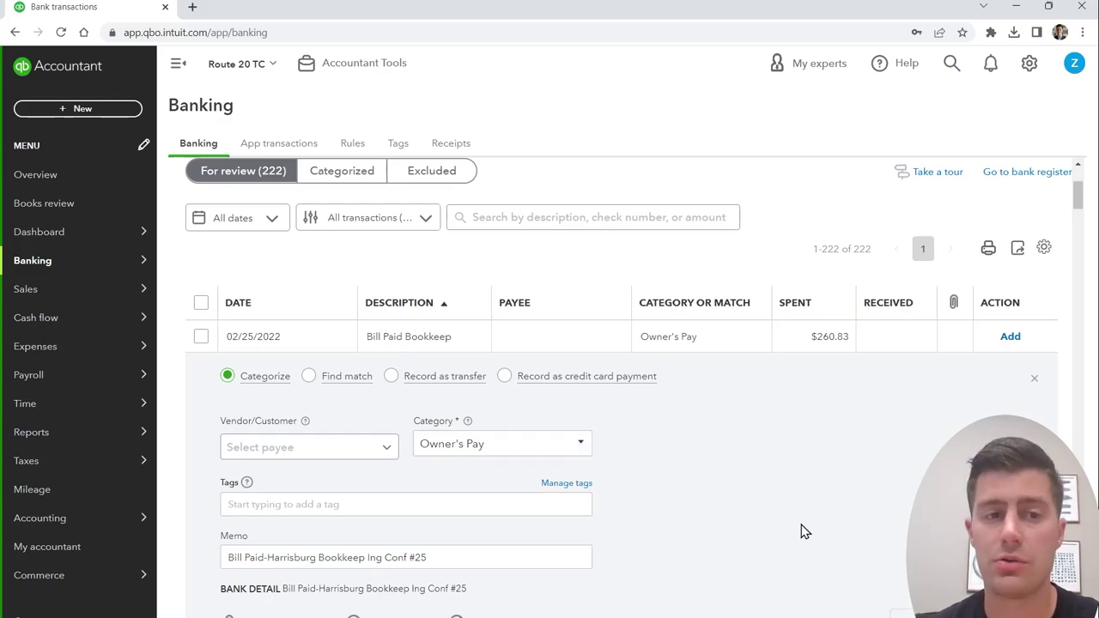
pyautogui.scroll(-1, 820, 524)
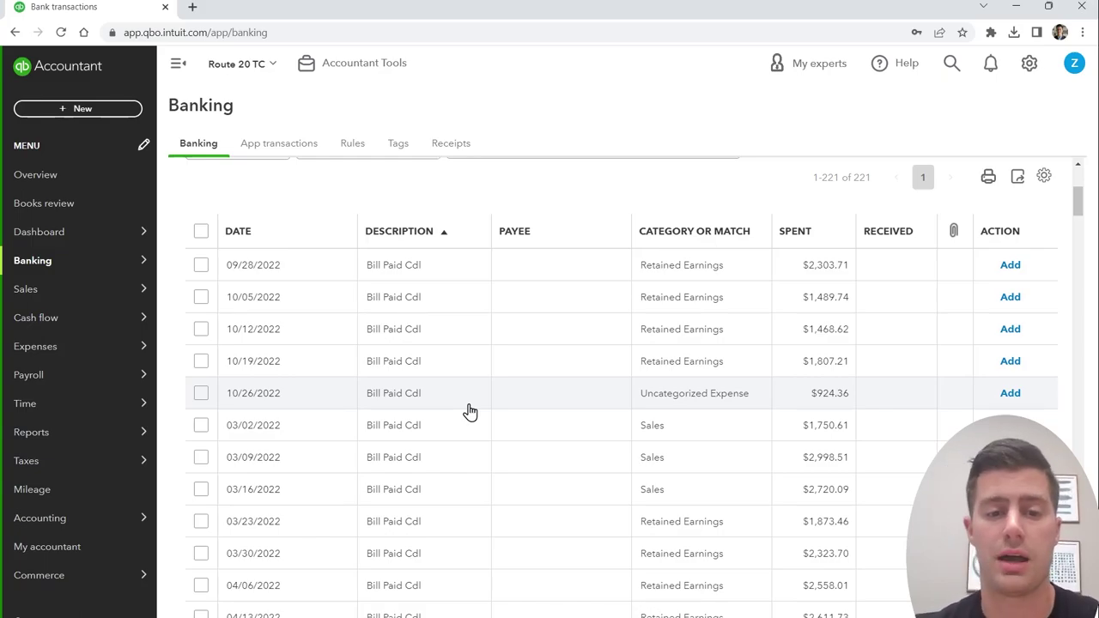
# Step: Expand the 09/28/2022 $2,303.71 Bill Paid Cdl payment and open its Split transaction dialog
pyautogui.scroll(-3, 470, 412)
pyautogui.scroll(3, 446, 490)
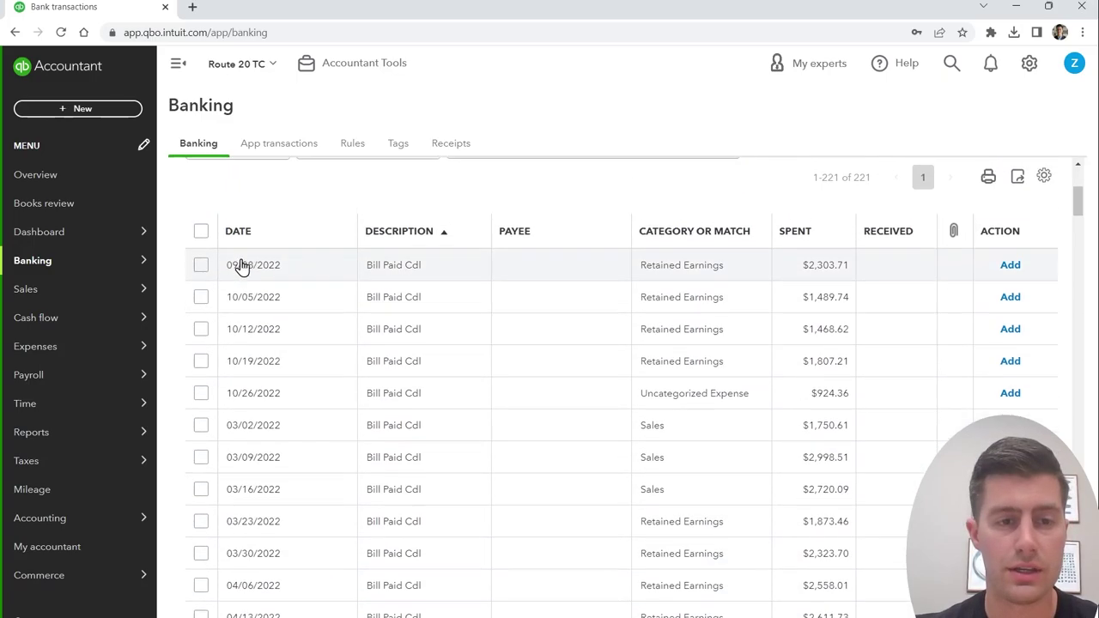
pyautogui.click(407, 273)
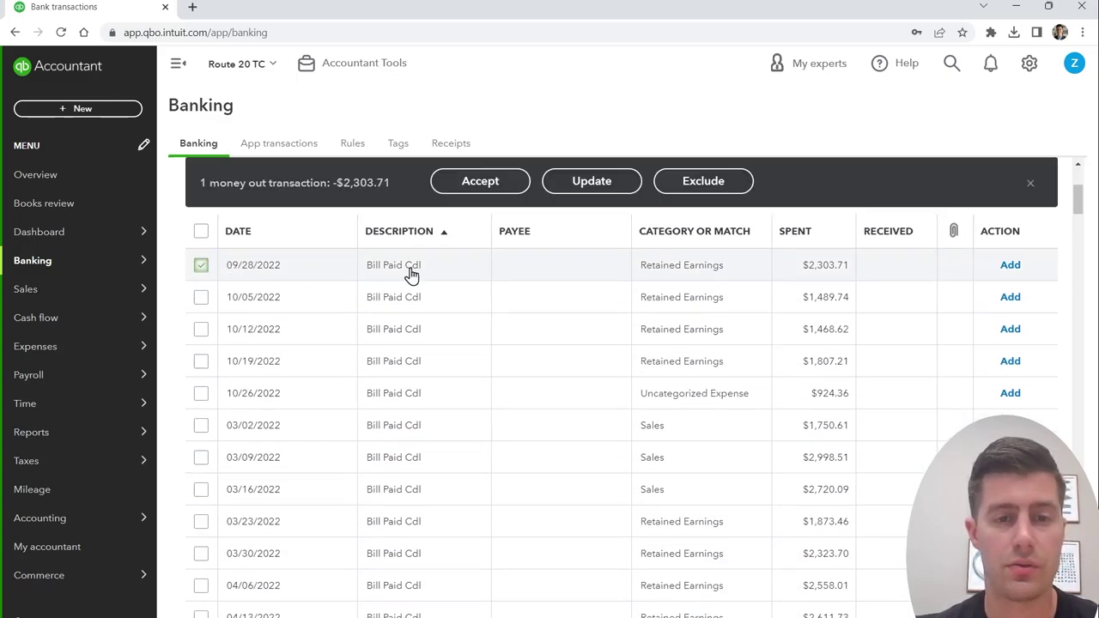
pyautogui.click(410, 273)
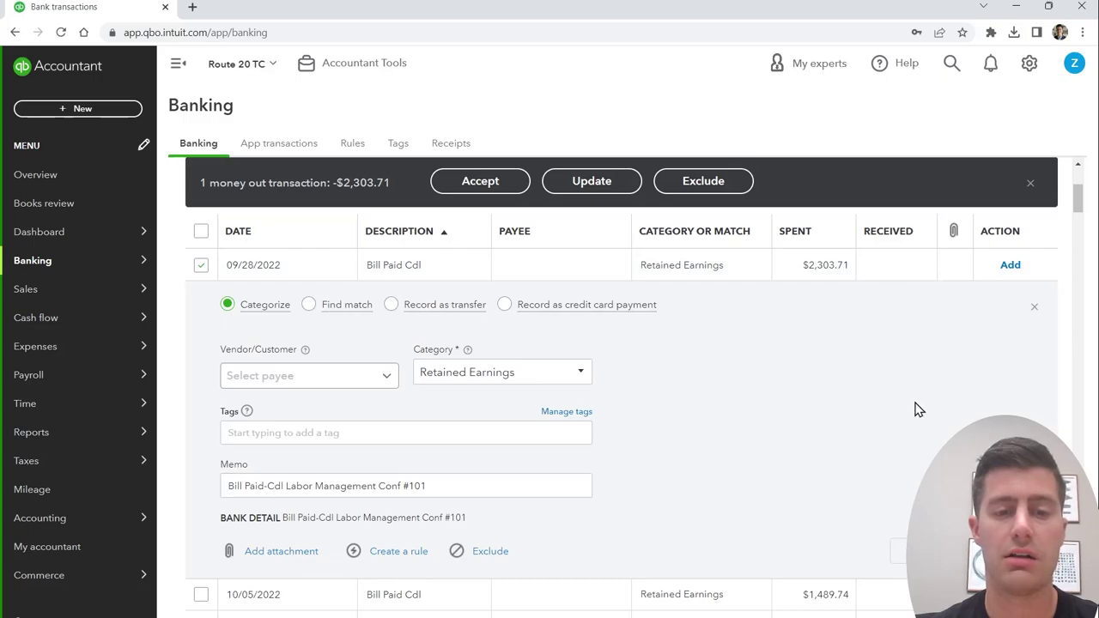
pyautogui.click(199, 271)
pyautogui.scroll(2, 412, 436)
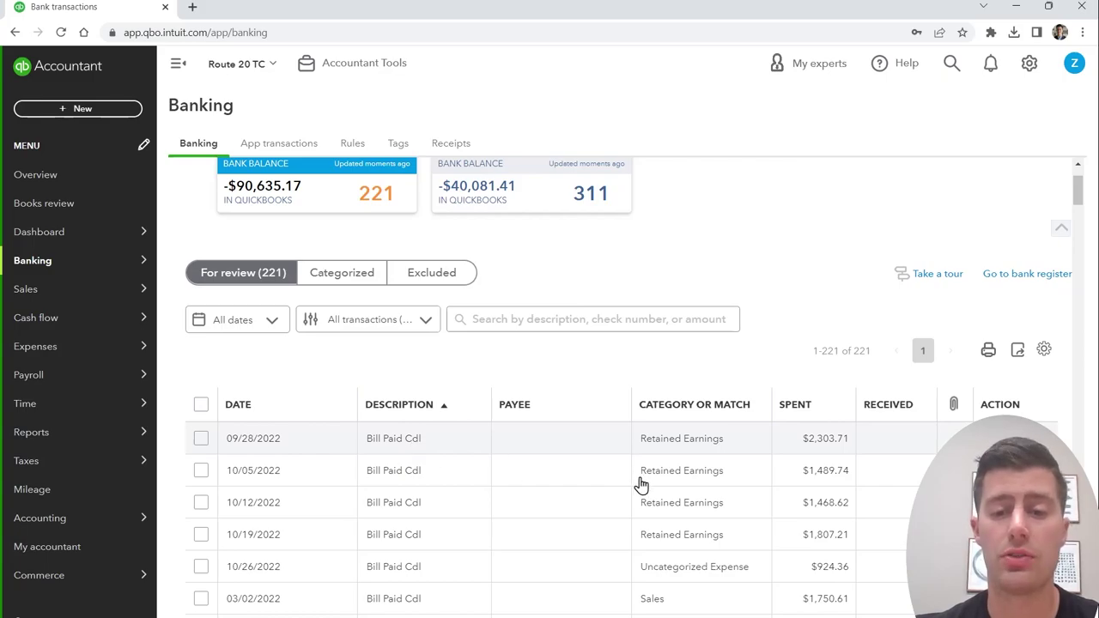
pyautogui.click(797, 534)
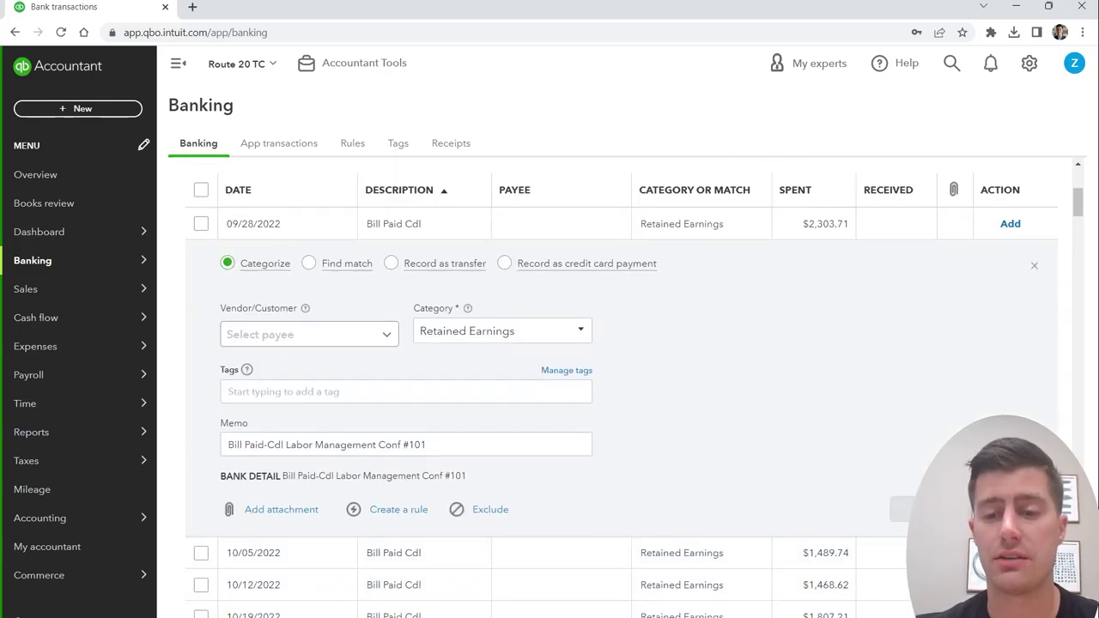
pyautogui.click(897, 510)
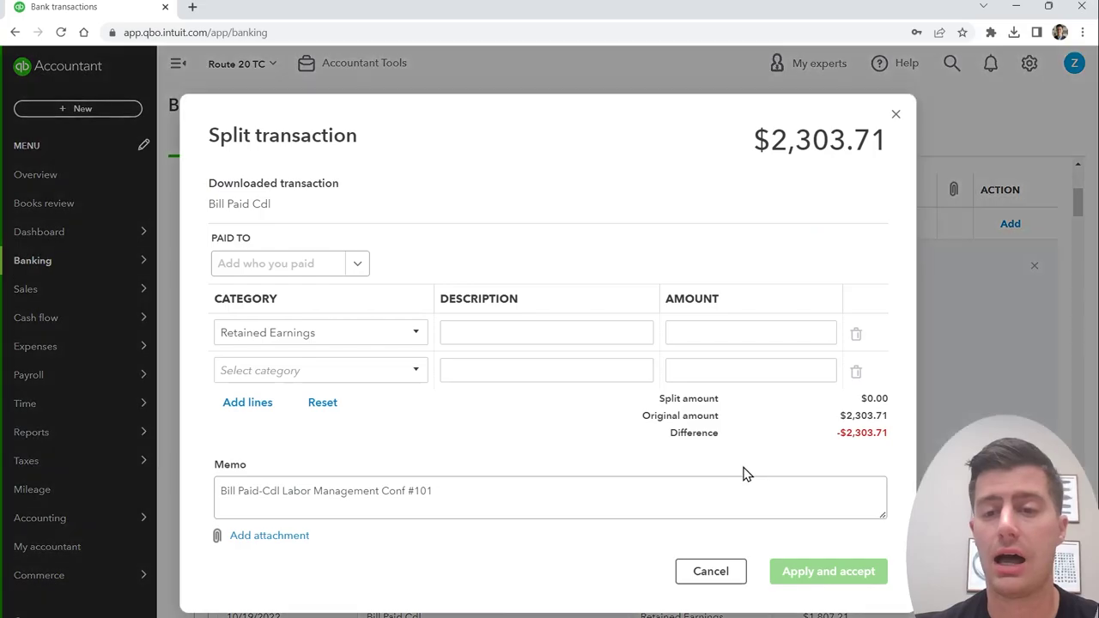
pyautogui.click(893, 115)
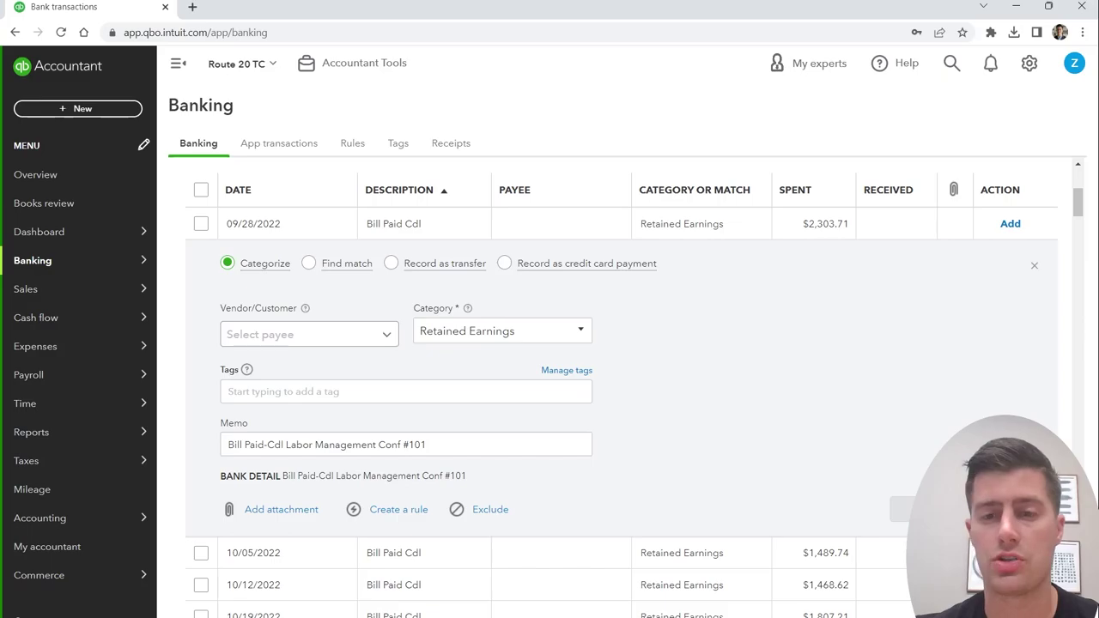
pyautogui.click(903, 509)
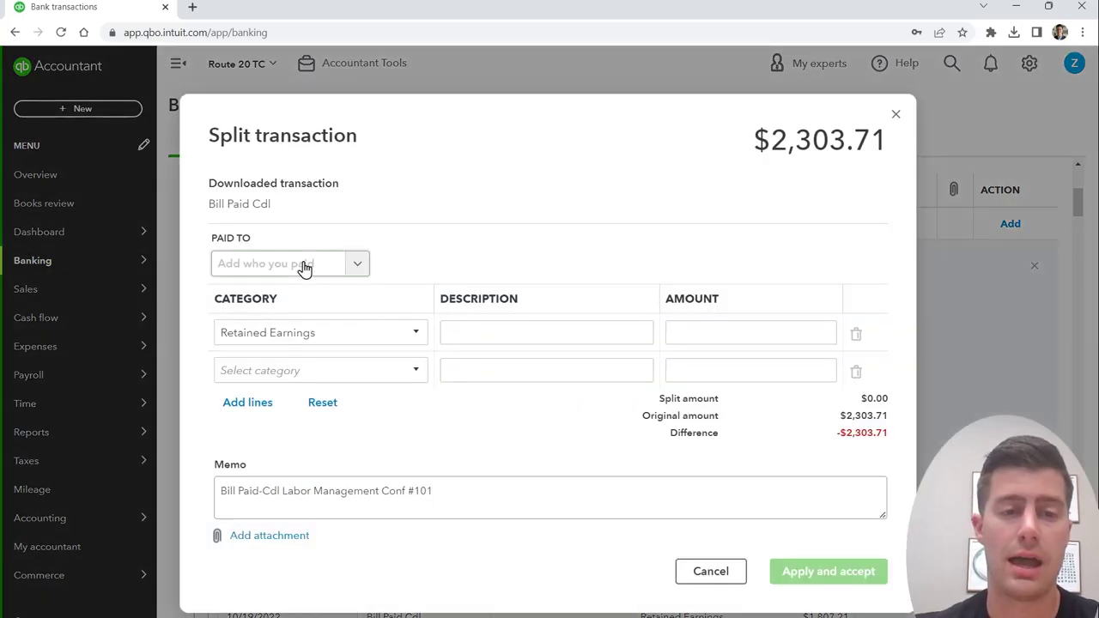
# Step: Add CDL Labor Management as a new vendor for the split payment
pyautogui.click(302, 266)
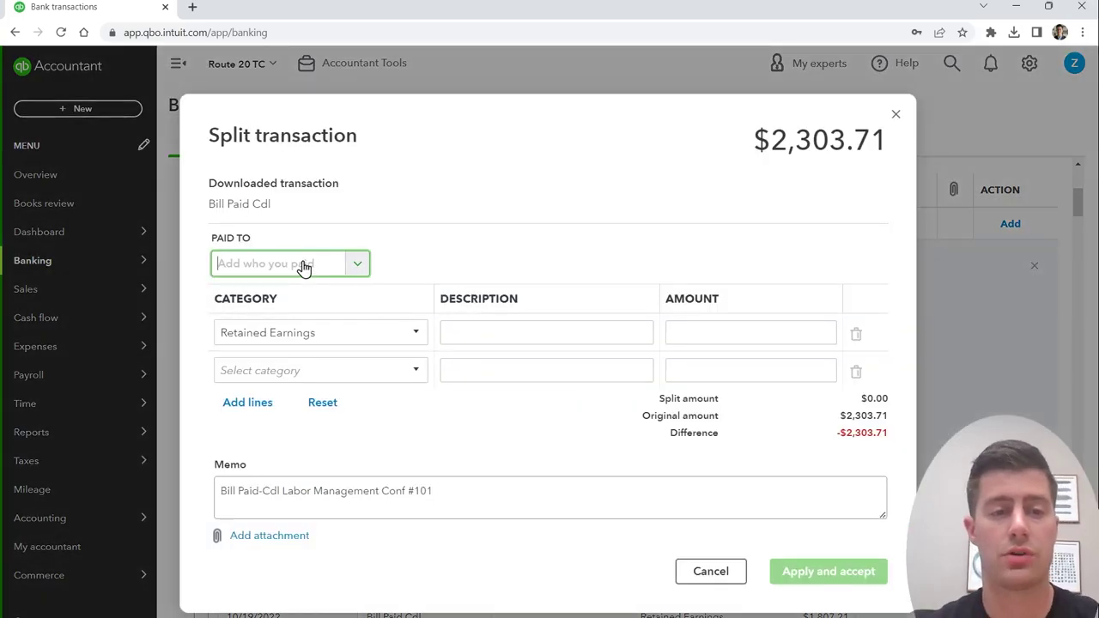
pyautogui.write('CDLLabor Management')
pyautogui.press('Return')
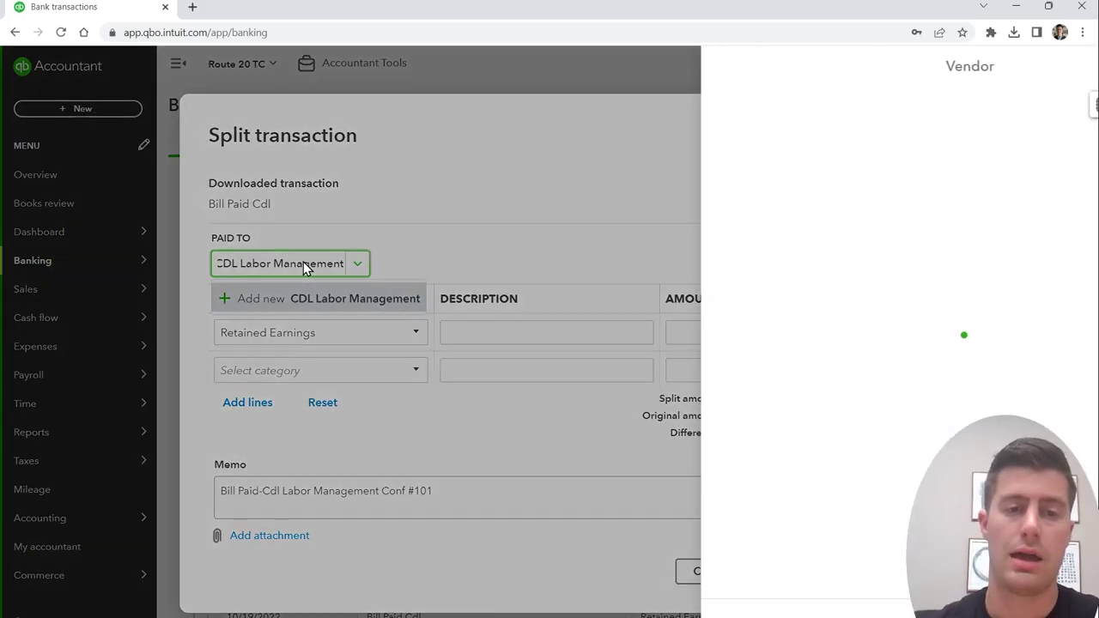
pyautogui.click(359, 334)
# Step: Set split categories Driver and a new Staffing Agency Fees Expenses account of Cost of Labor type
pyautogui.click(360, 334)
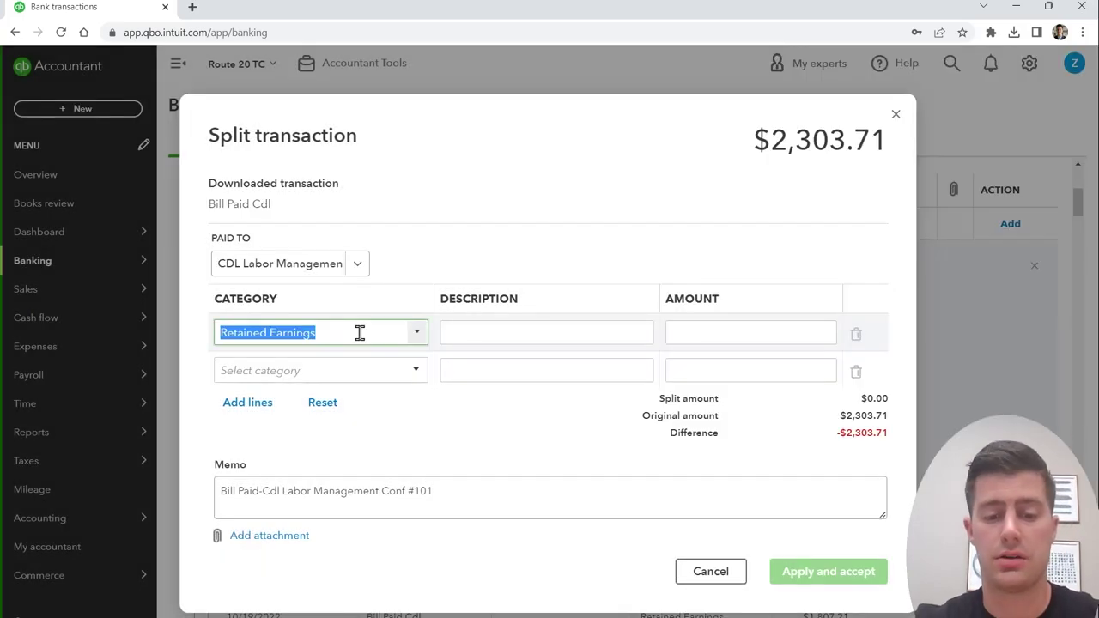
pyautogui.write('Driver')
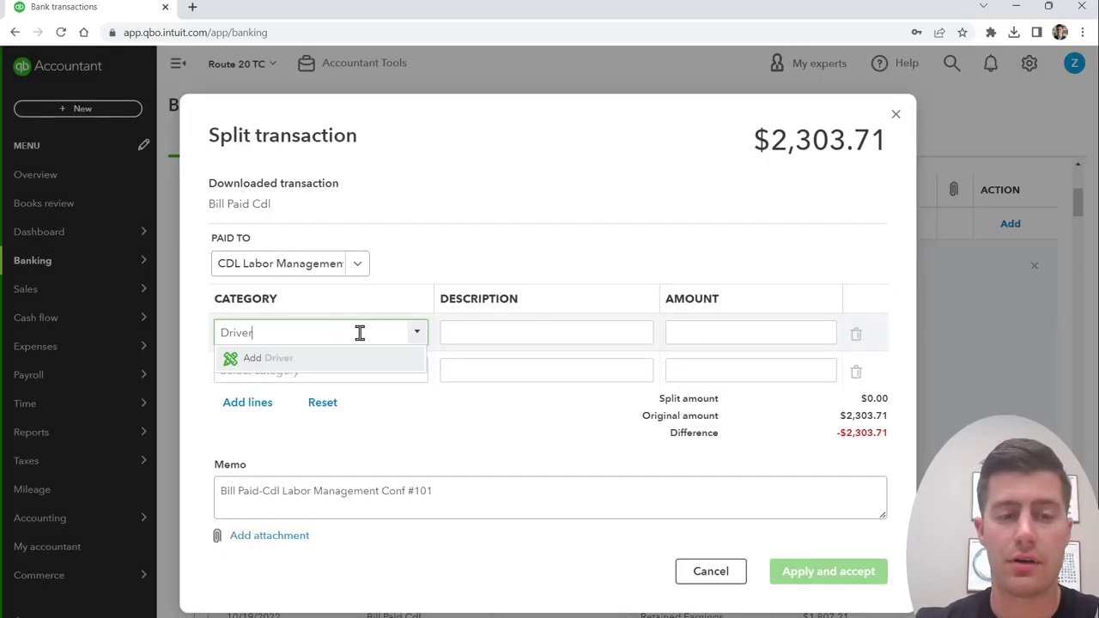
pyautogui.click(321, 371)
pyautogui.write('St')
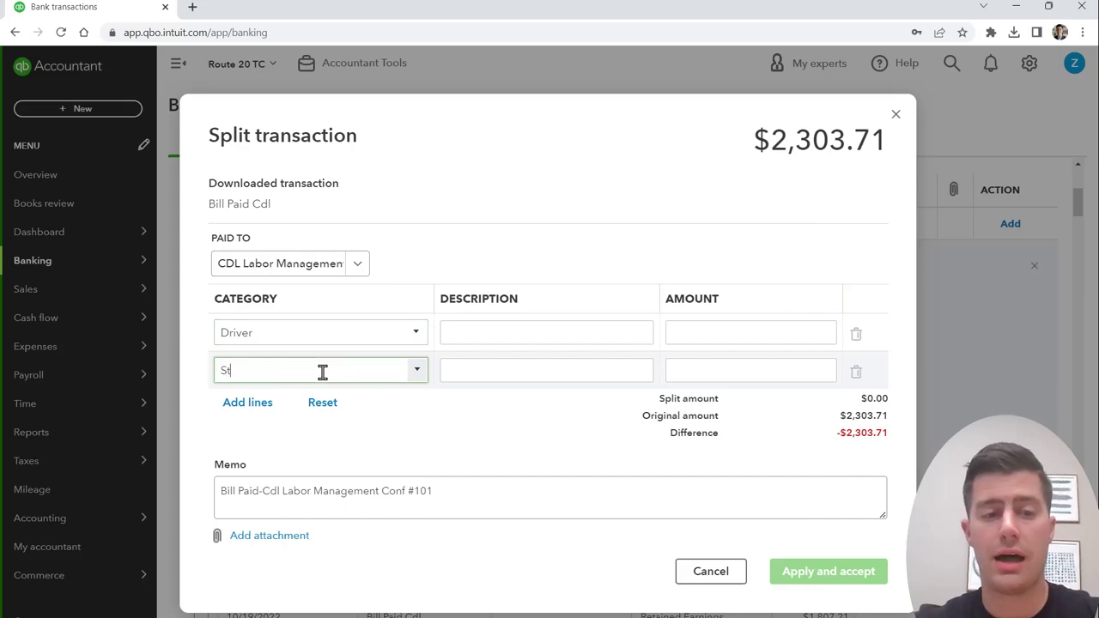
pyautogui.write('affing Agency Fees')
pyautogui.click(323, 397)
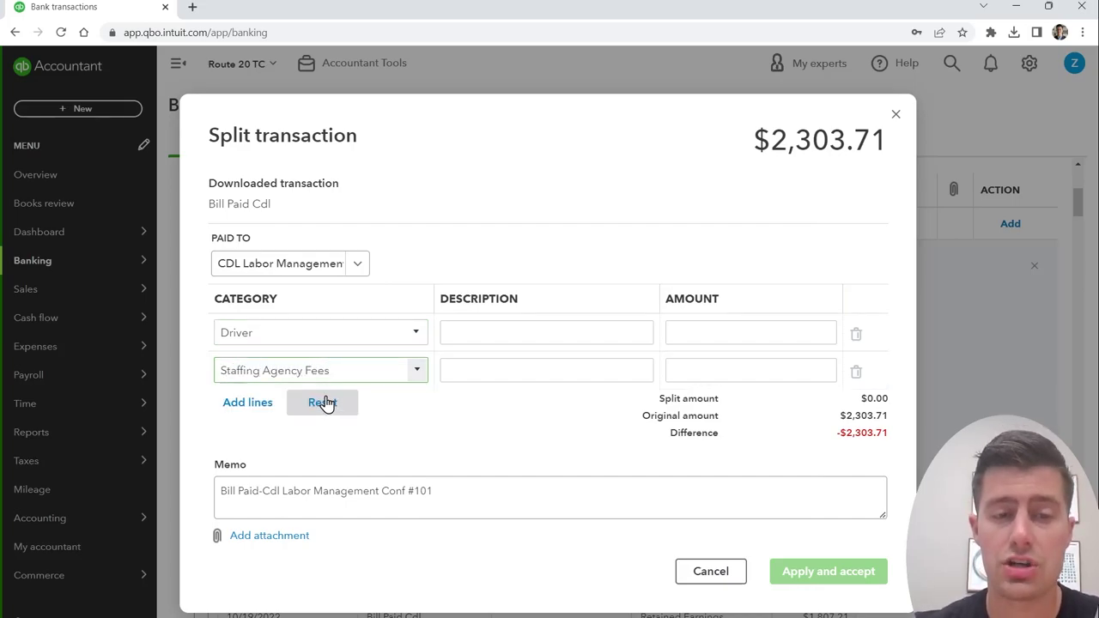
pyautogui.click(475, 182)
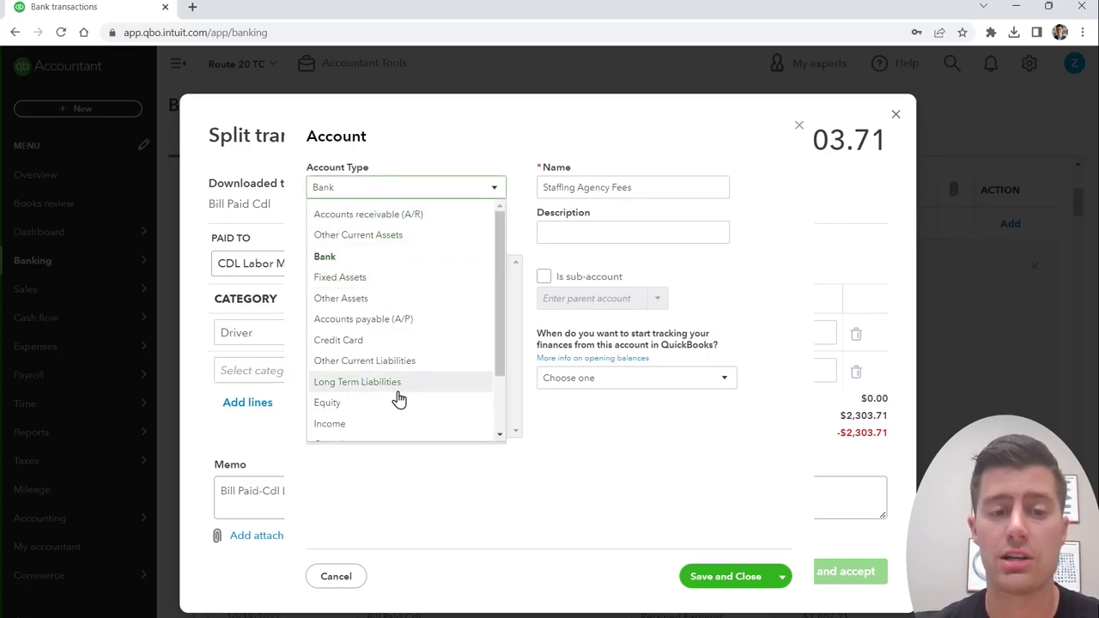
pyautogui.scroll(-2, 398, 408)
pyautogui.click(389, 416)
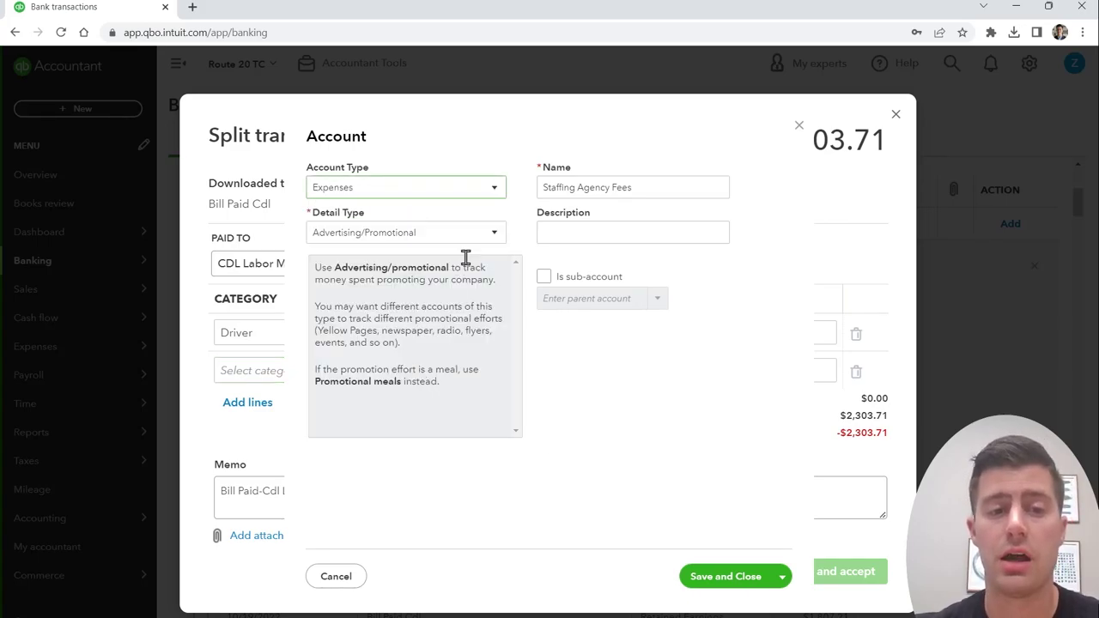
pyautogui.click(479, 234)
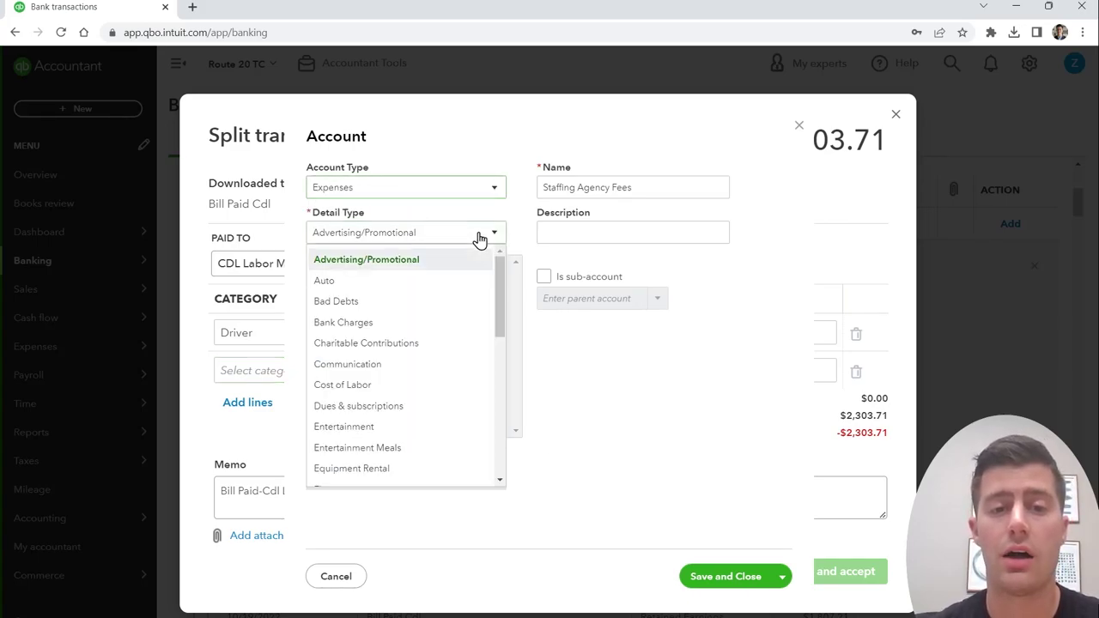
pyautogui.click(404, 385)
pyautogui.click(726, 577)
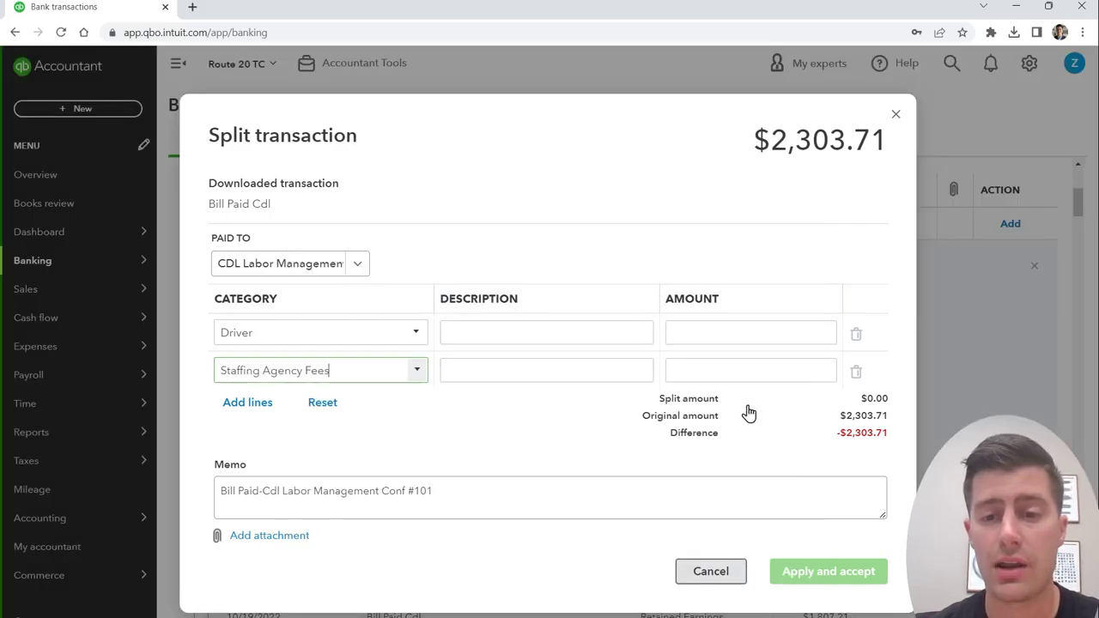
# Step: Enter 1,800.00 on the Driver line and 503.71 on Staffing Agency Fees to balance the split
pyautogui.click(744, 335)
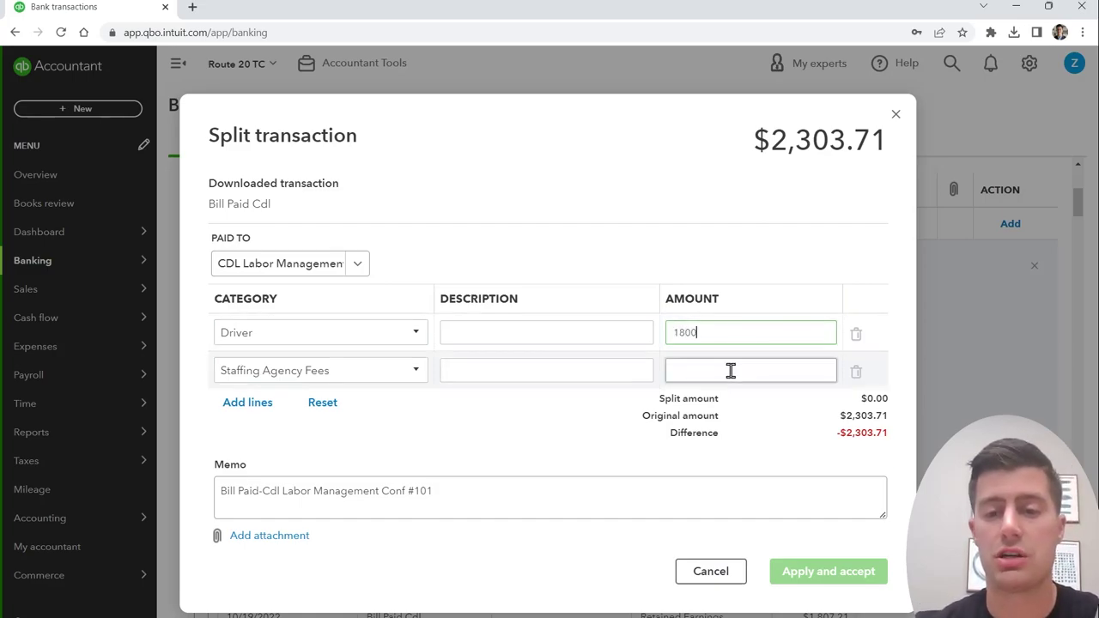
pyautogui.press('Tab')
pyautogui.doubleClick(871, 432)
pyautogui.hotkey('ctrl', 'c')
pyautogui.click(748, 368)
pyautogui.hotkey('ctrl', 'v')
pyautogui.click(758, 333)
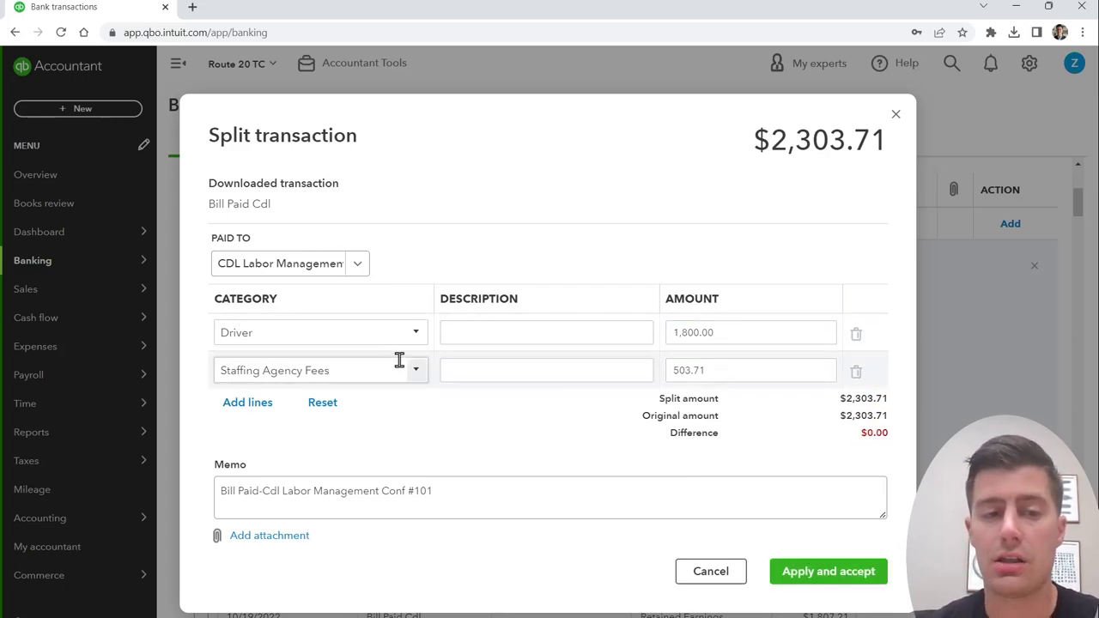
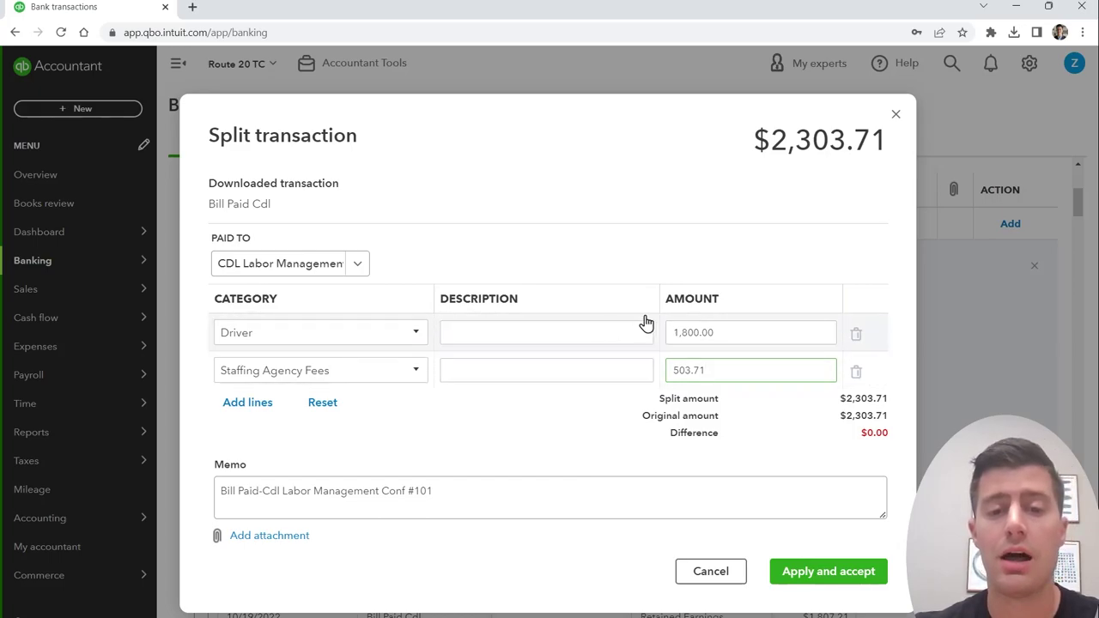
# Step: Accept the $2,303.71 CDL split and file the 34 selected CDL transactions under Driver
pyautogui.doubleClick(813, 148)
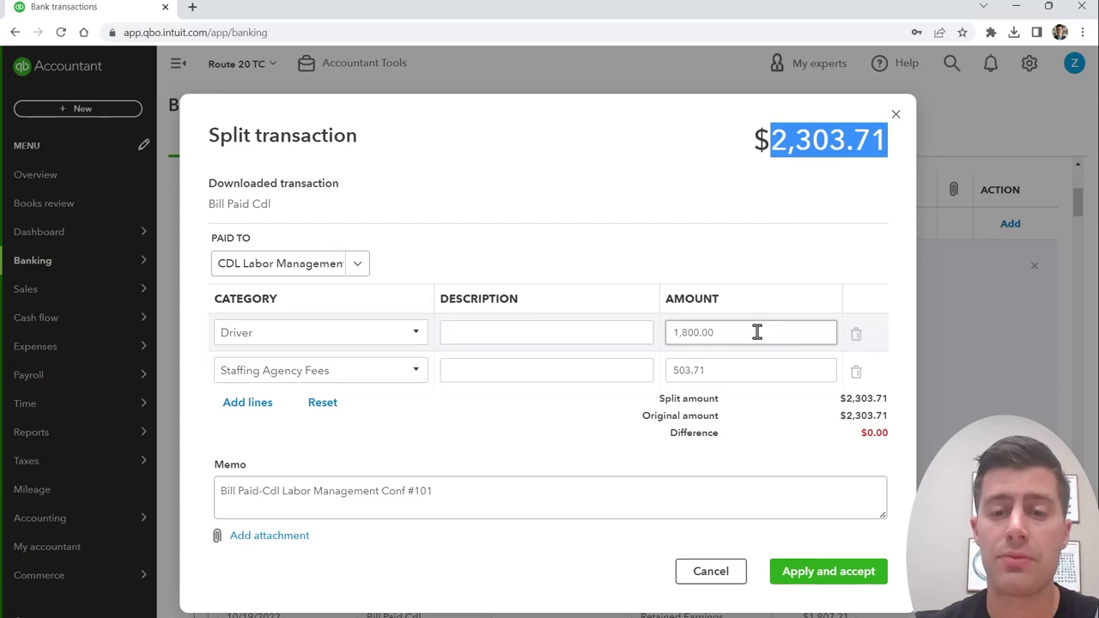
pyautogui.click(828, 571)
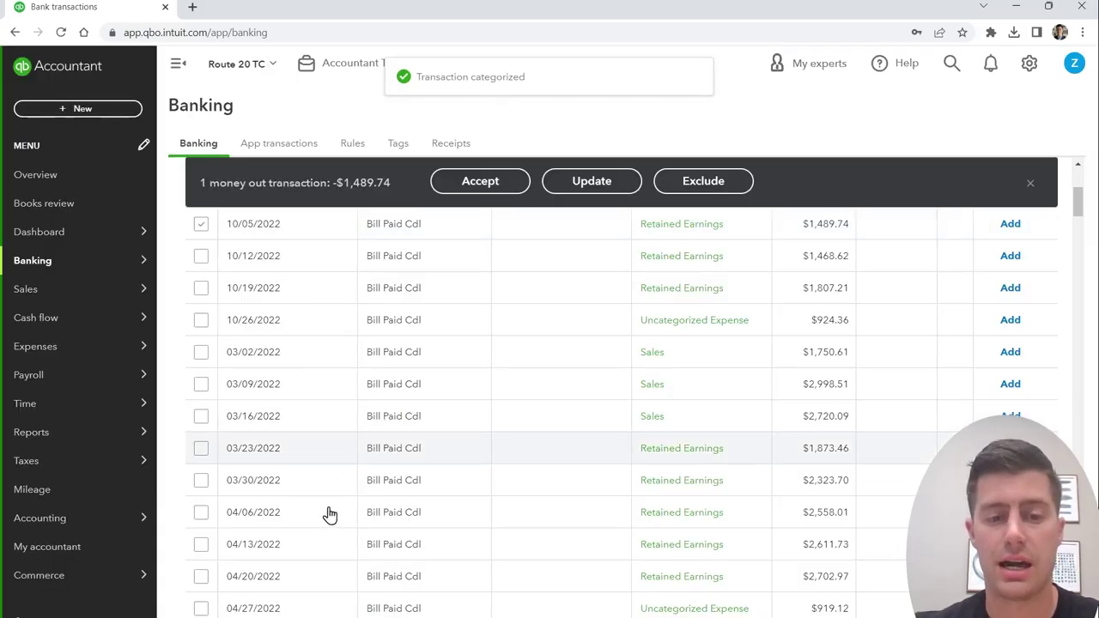
pyautogui.scroll(-5, 336, 493)
pyautogui.scroll(-3, 326, 544)
pyautogui.scroll(-3, 325, 545)
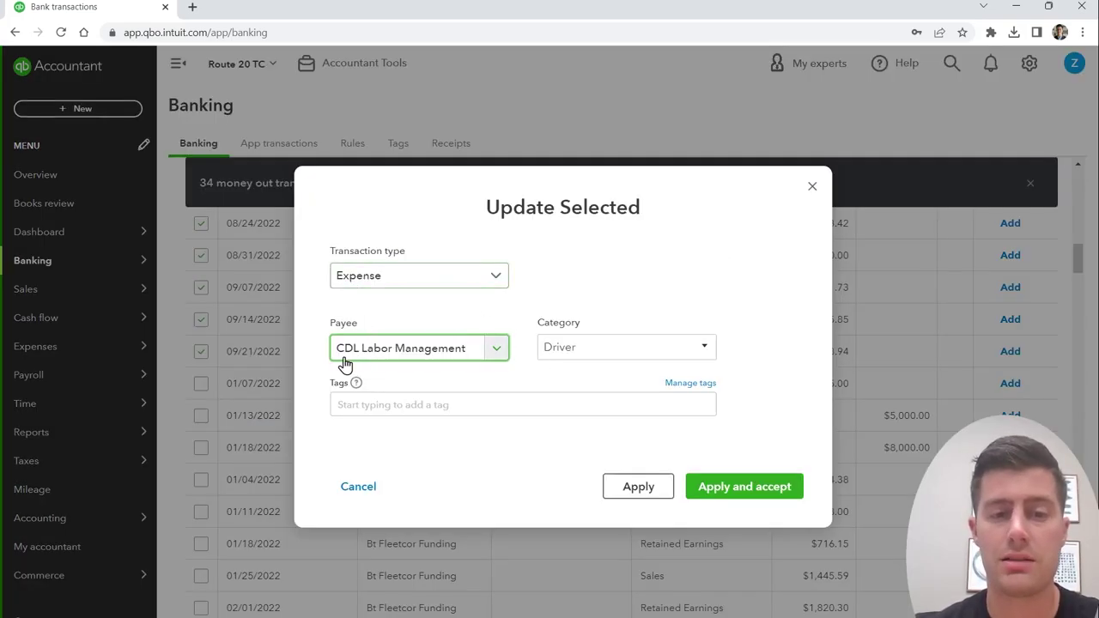
pyautogui.click(755, 486)
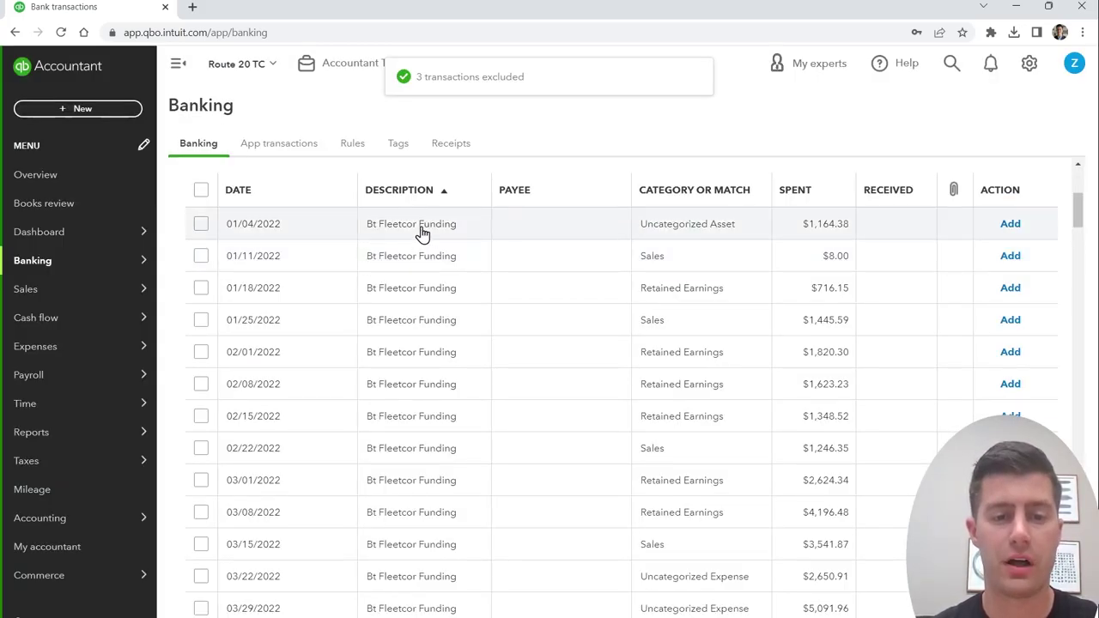
# Step: Open the 01/04/2022 Fleetcor Funding charge and copy its bank detail text
pyautogui.click(420, 230)
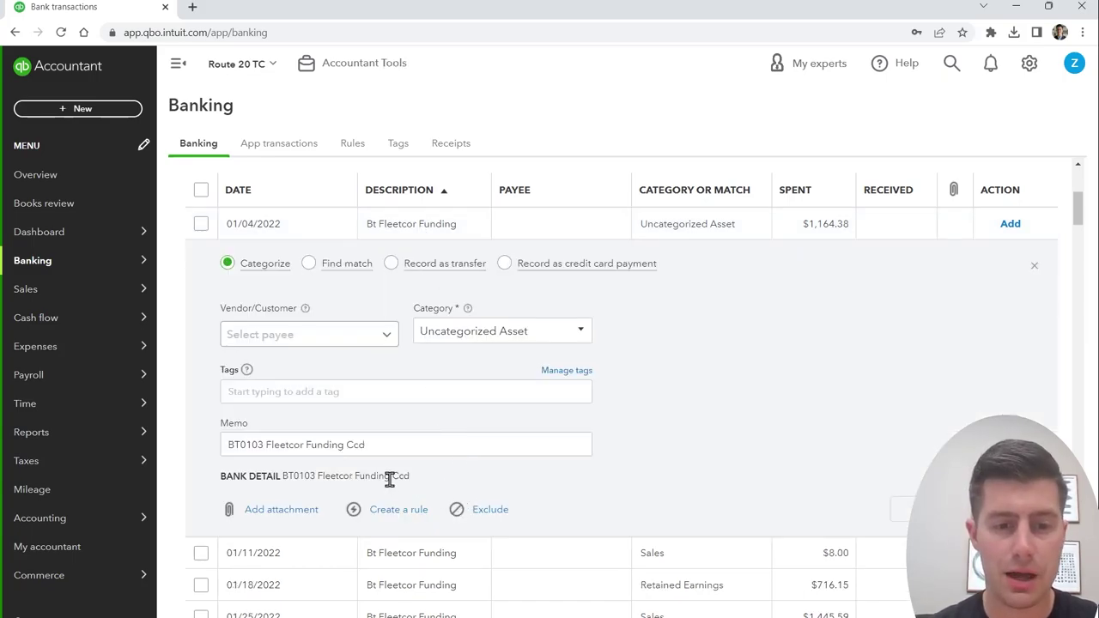
pyautogui.moveTo(420, 483); pyautogui.dragTo(283, 482)
pyautogui.hotkey('ctrl', 'c')
# Step: Google the copied Fleetcor bank detail, confirm it's FLEETCOR Technologies, and return to QuickBooks
pyautogui.click(193, 7)
pyautogui.hotkey('ctrl', 'v')
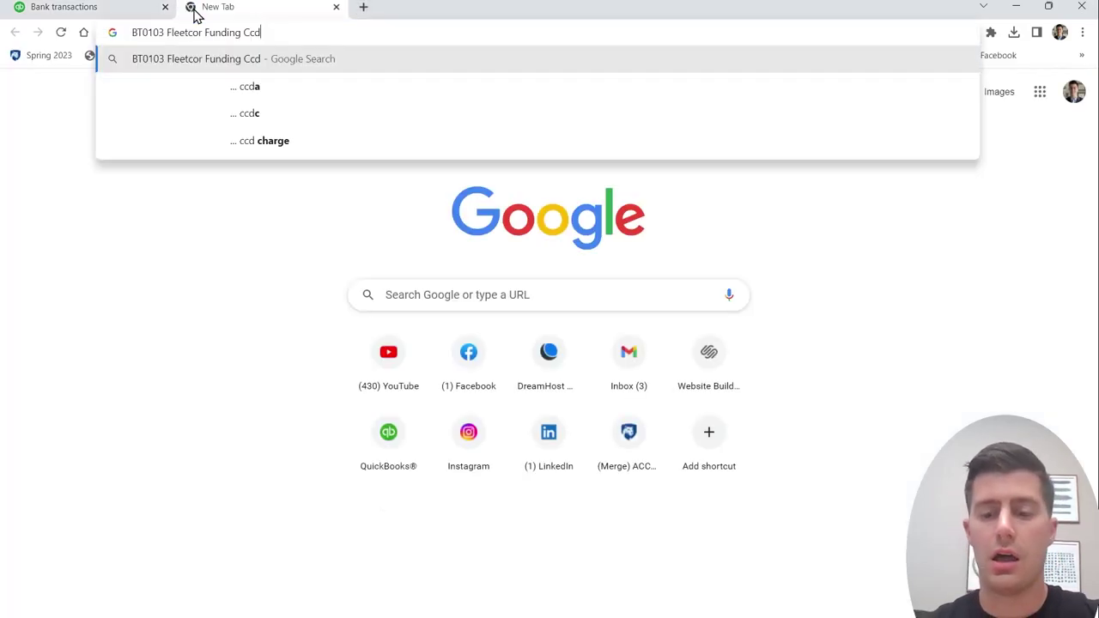
pyautogui.press('Return')
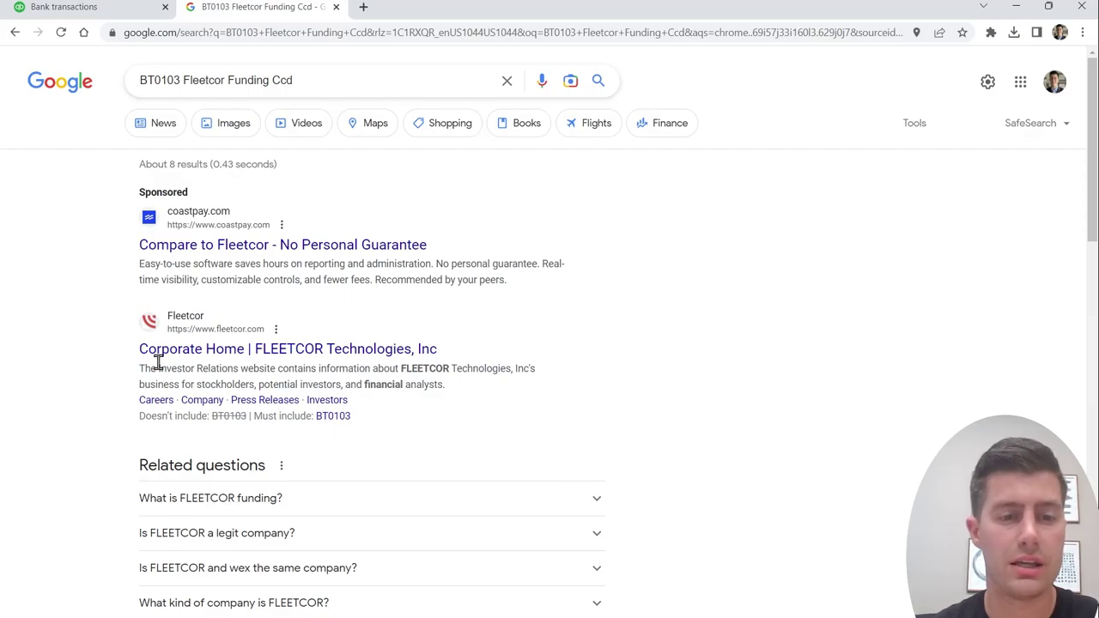
pyautogui.click(189, 502)
pyautogui.hotkey('ctrl', 'shift', 'Tab')
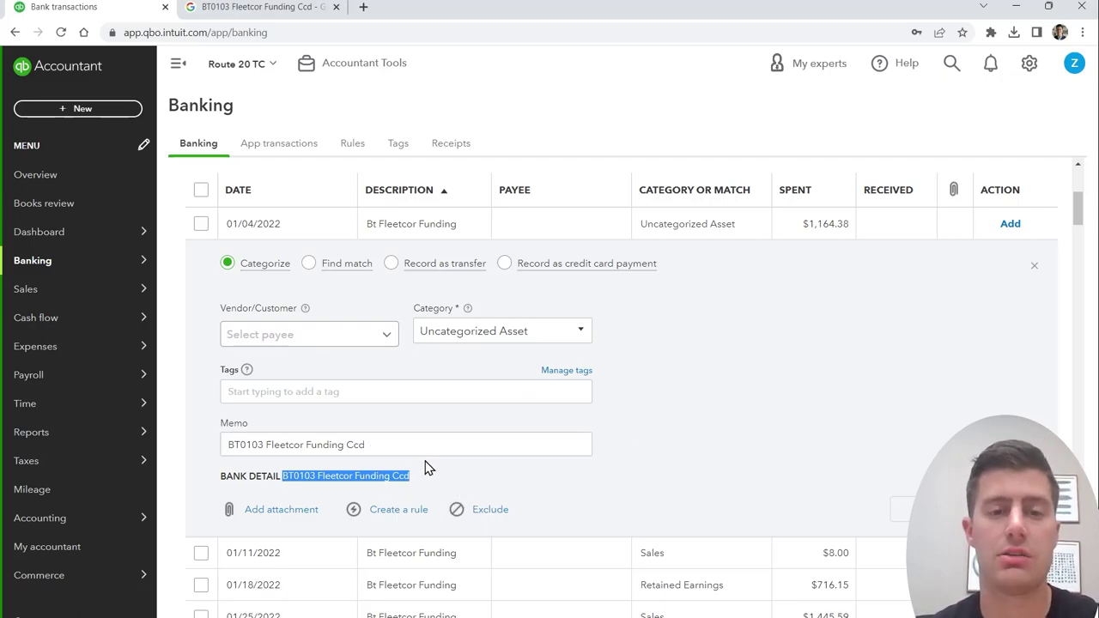
# Step: Add Fuelman as a new vendor and payee on the Fleetcor charge
pyautogui.click(335, 340)
pyautogui.write('Fuelman')
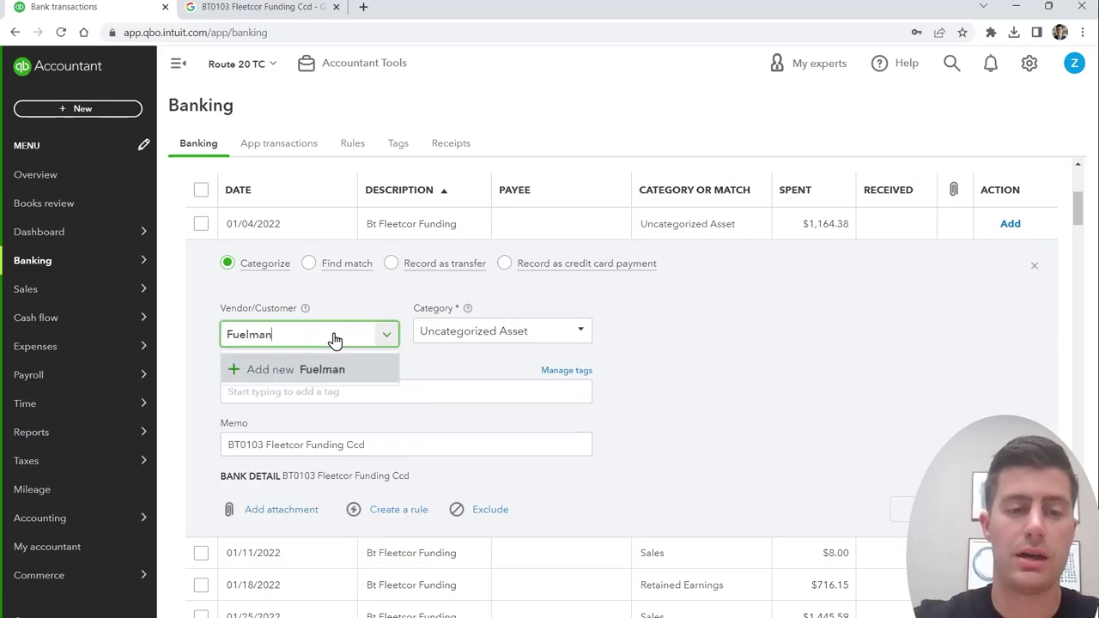
pyautogui.press('Return')
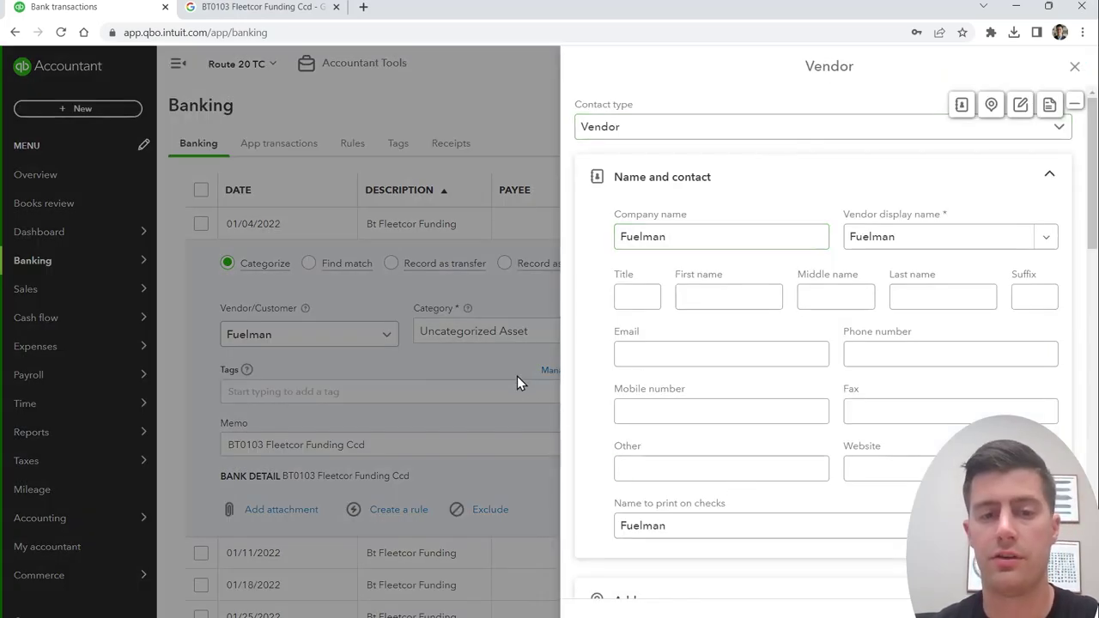
pyautogui.click(542, 331)
# Step: Create a Vehicle Fuel category account of type Expenses, detail type Supplies & Materials
pyautogui.click(539, 334)
pyautogui.write('Vehicle Fuel')
pyautogui.click(517, 357)
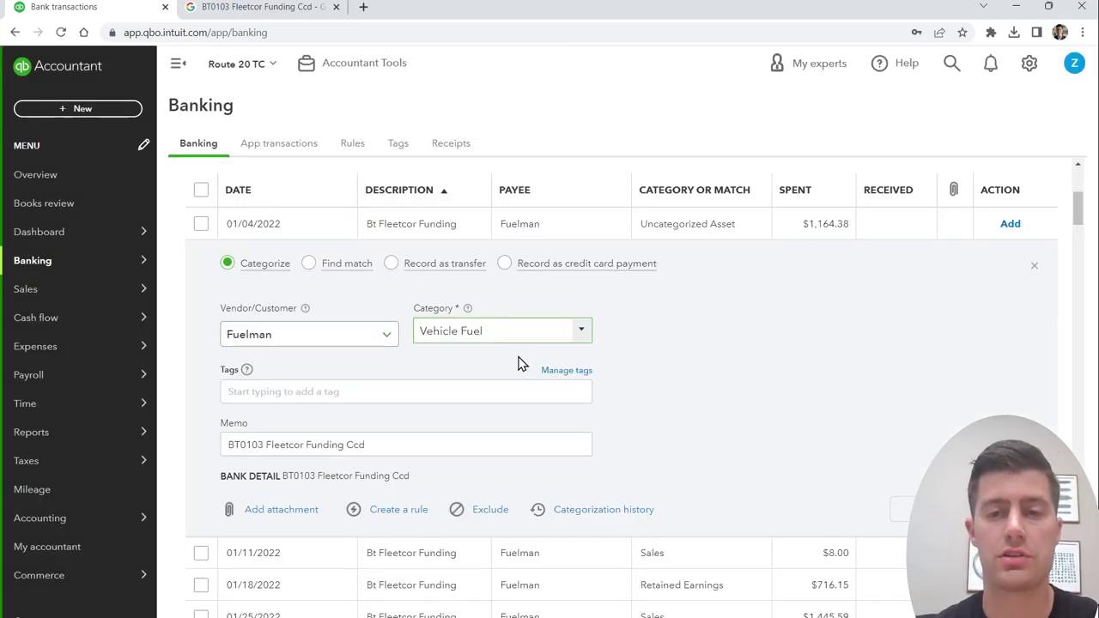
pyautogui.click(464, 186)
pyautogui.scroll(-2, 424, 418)
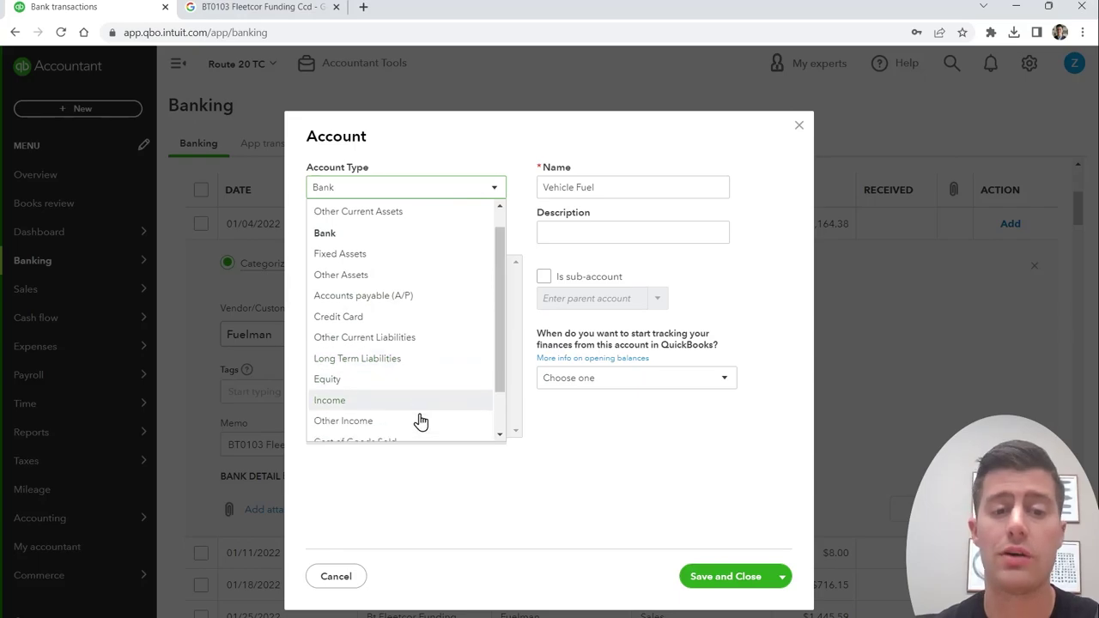
pyautogui.click(418, 420)
pyautogui.click(480, 233)
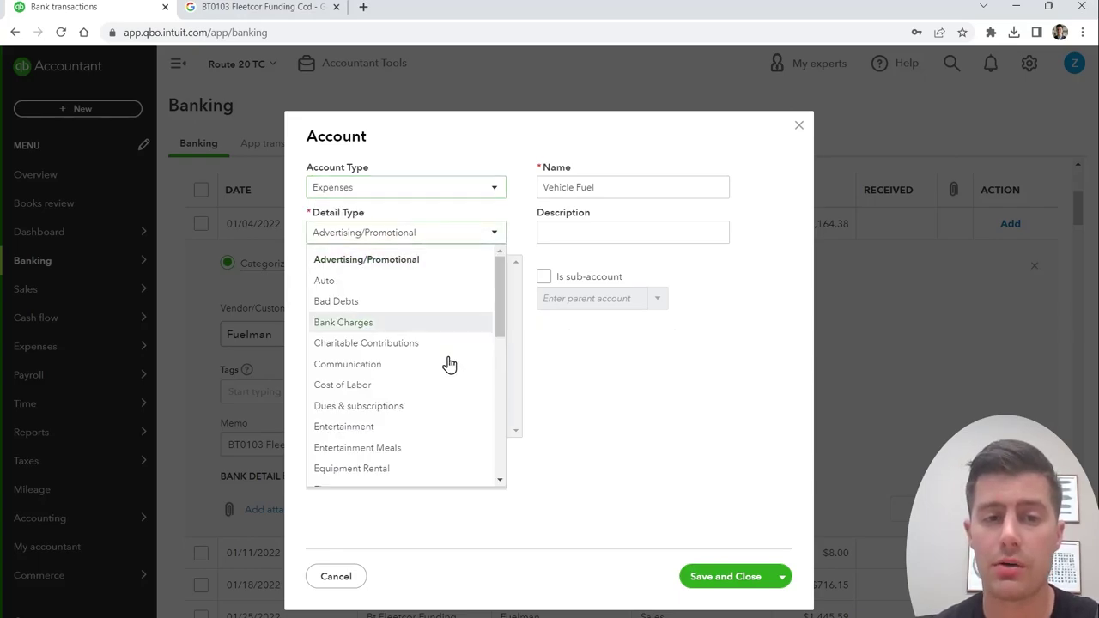
pyautogui.scroll(-5, 446, 363)
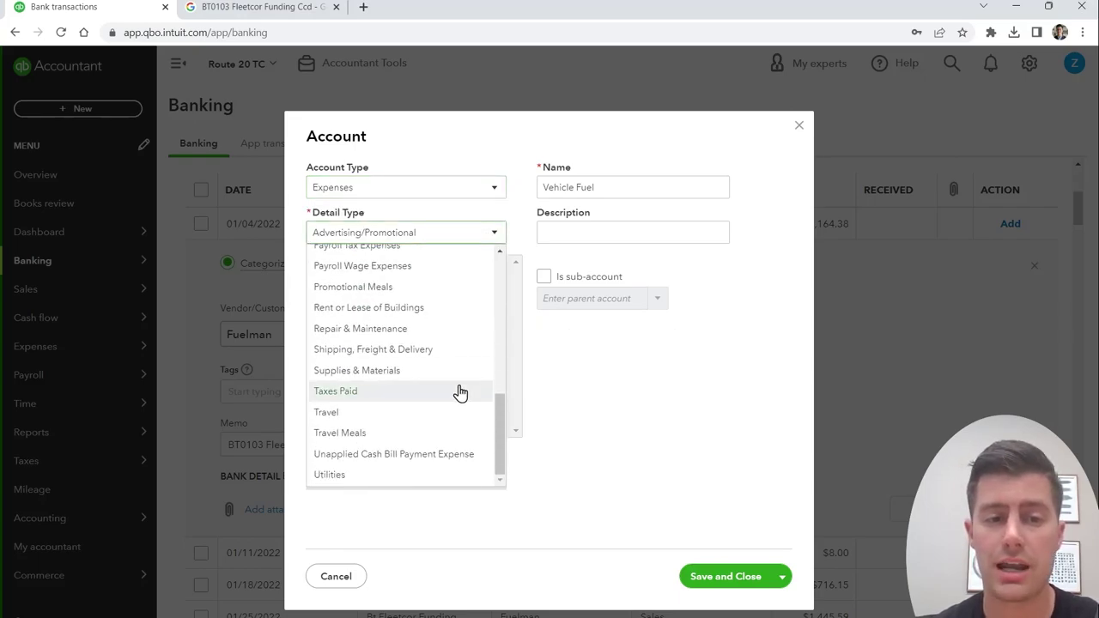
pyautogui.click(407, 371)
pyautogui.click(618, 185)
pyautogui.click(603, 190)
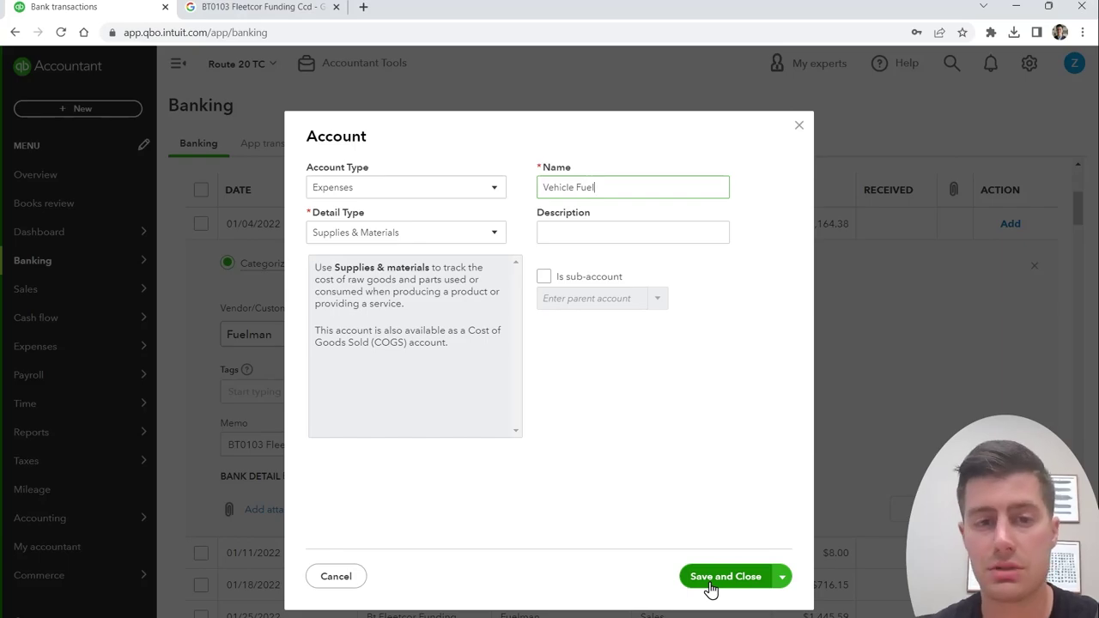
pyautogui.click(709, 587)
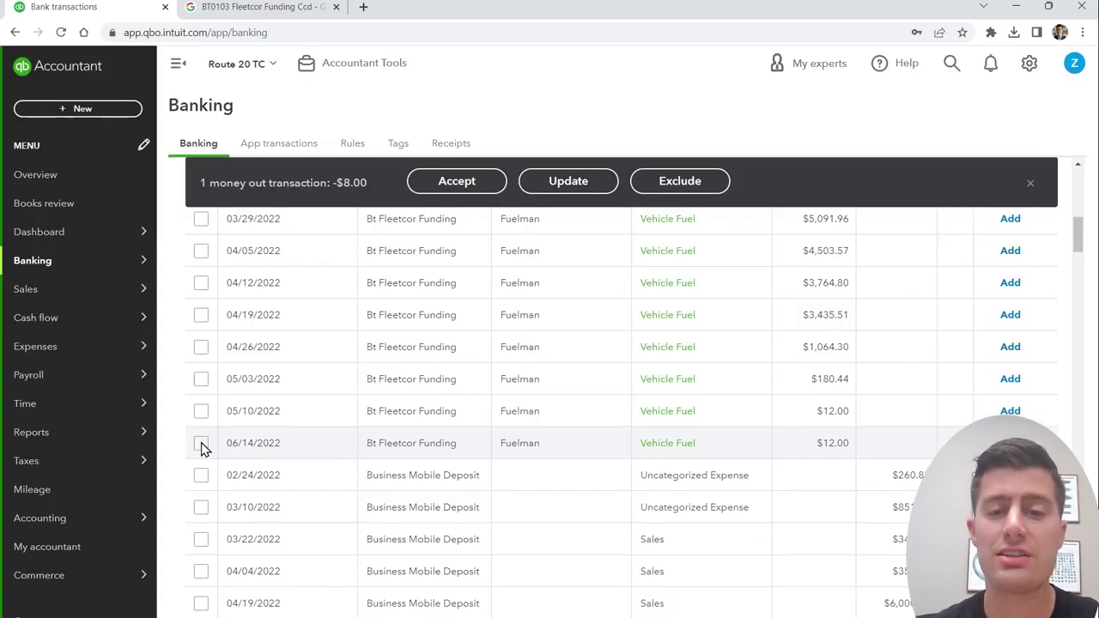
# Step: Select the 19 Fleetcor Funding charges, accept them as Fuelman / Vehicle Fuel, and decline the rule
pyautogui.keyDown('shift'); pyautogui.click(201, 443); pyautogui.keyUp('shift')
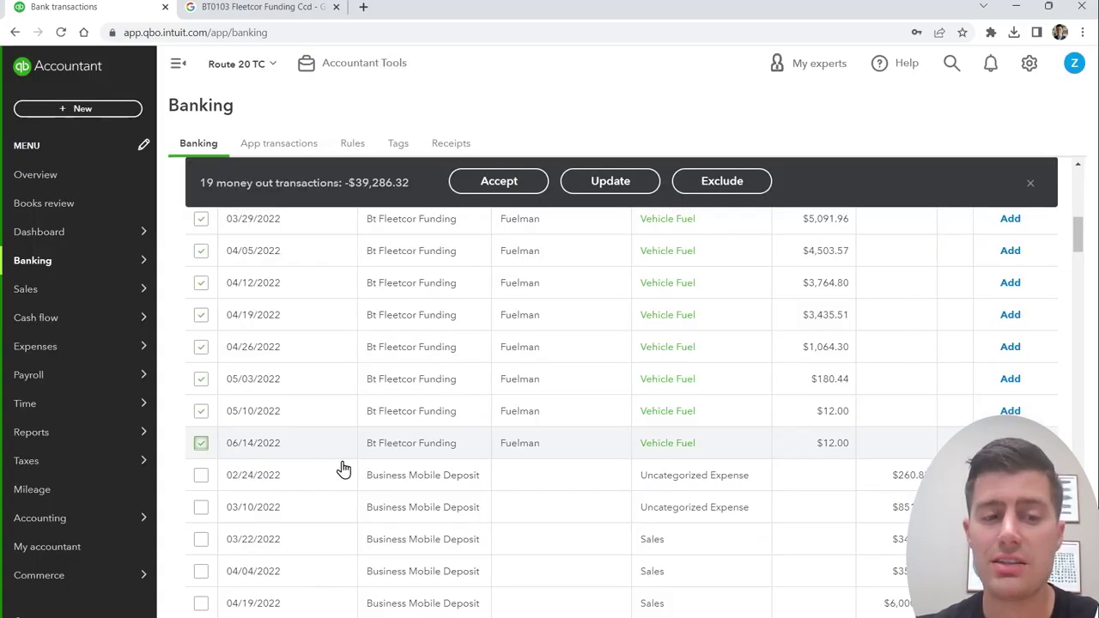
pyautogui.scroll(2, 700, 572)
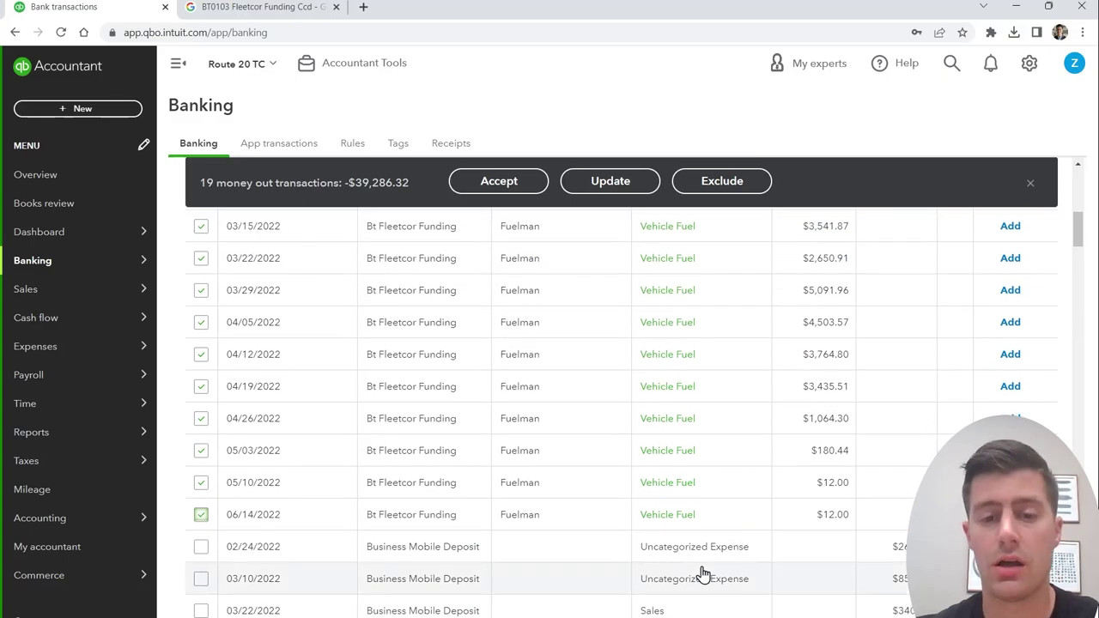
pyautogui.scroll(1, 703, 568)
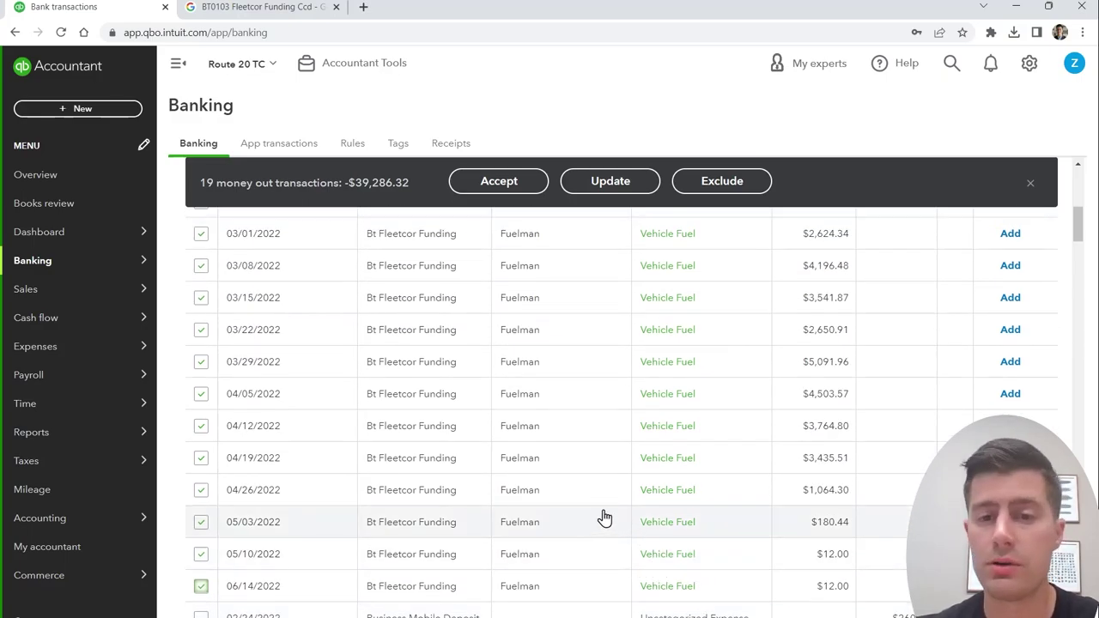
pyautogui.scroll(3, 606, 518)
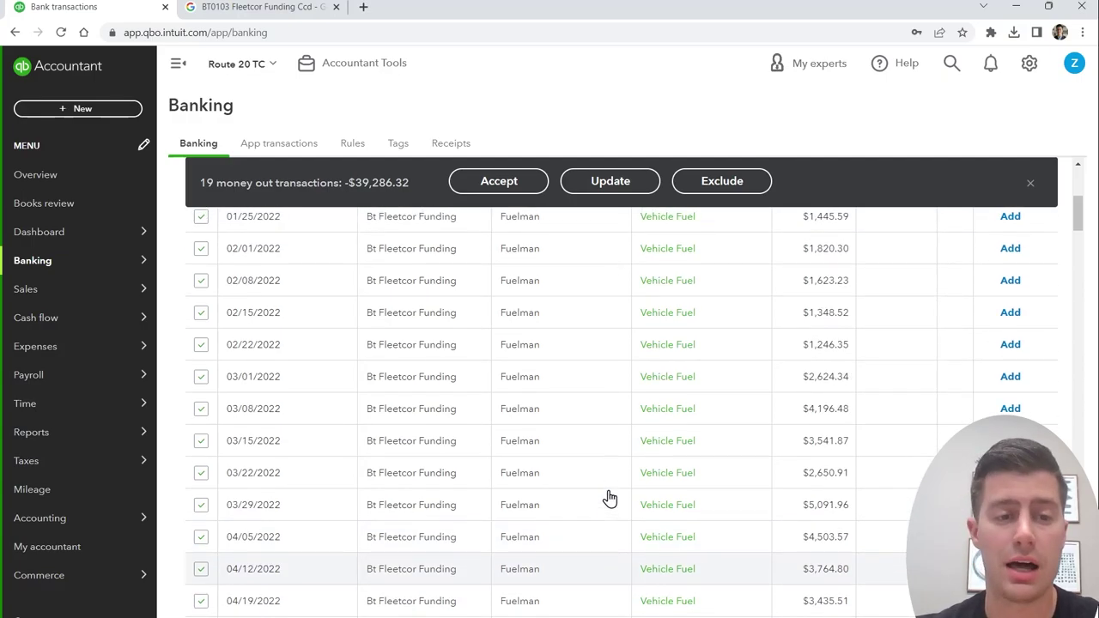
pyautogui.scroll(2, 610, 497)
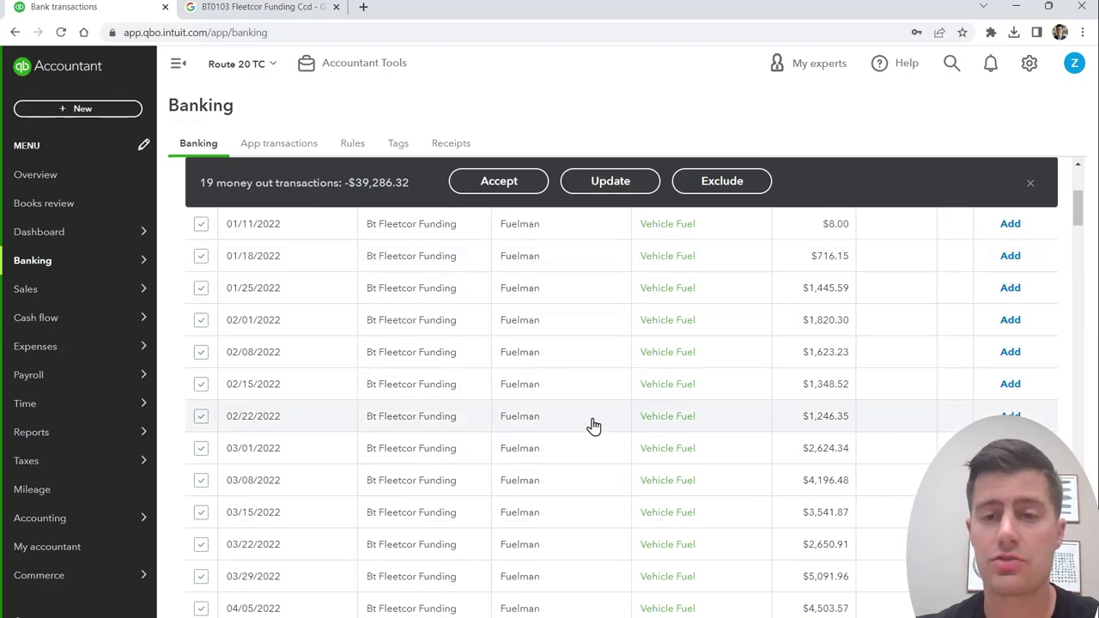
pyautogui.scroll(2, 593, 425)
pyautogui.scroll(-2, 592, 425)
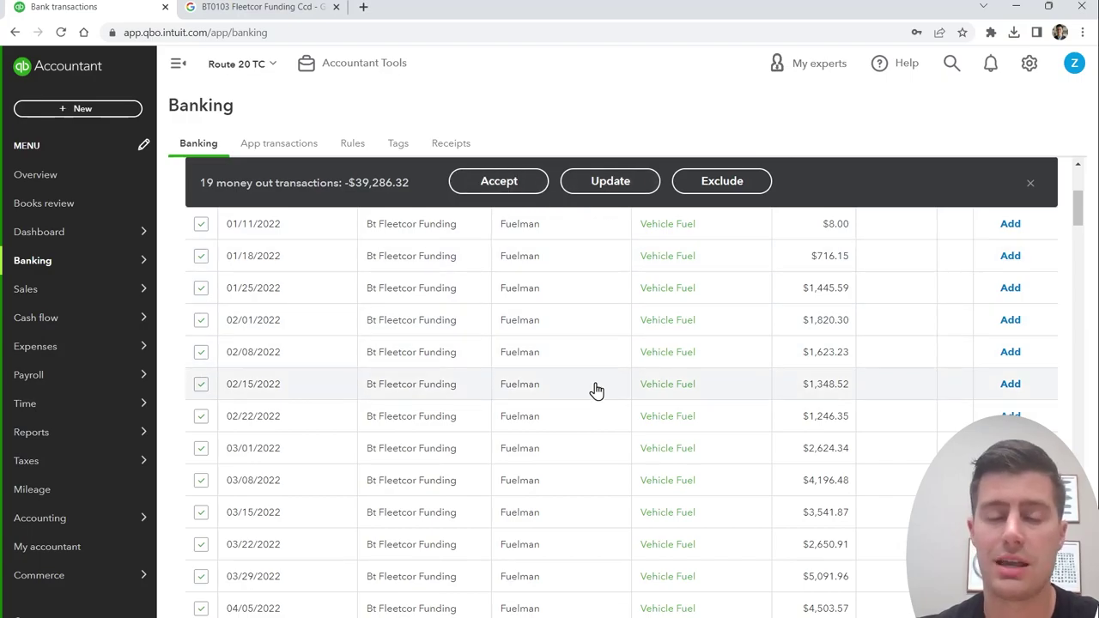
pyautogui.scroll(1, 589, 495)
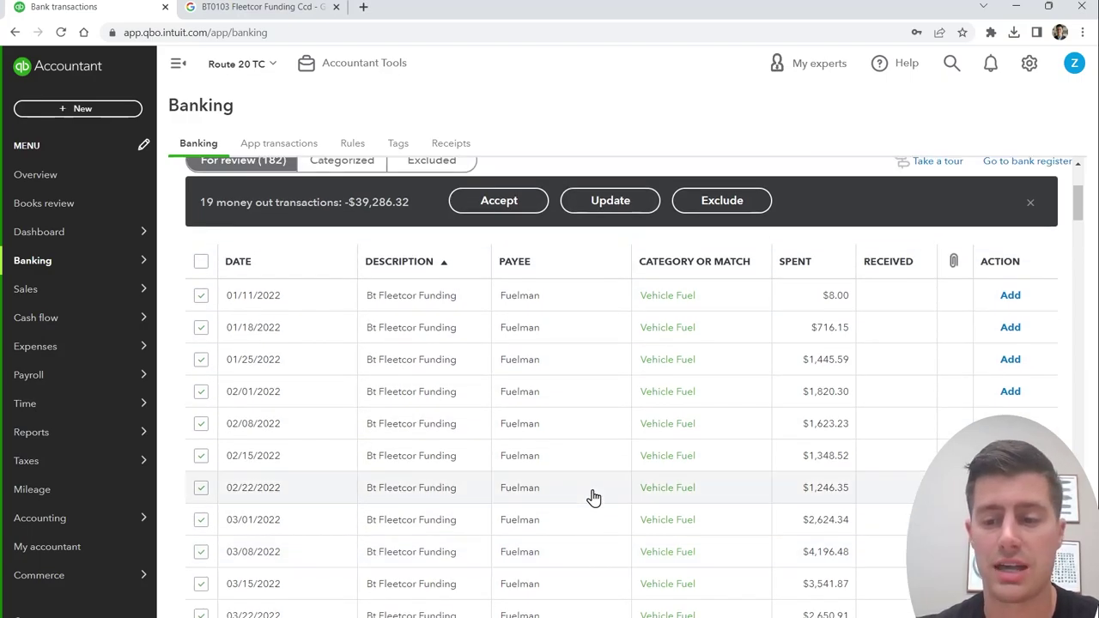
pyautogui.scroll(-5, 592, 496)
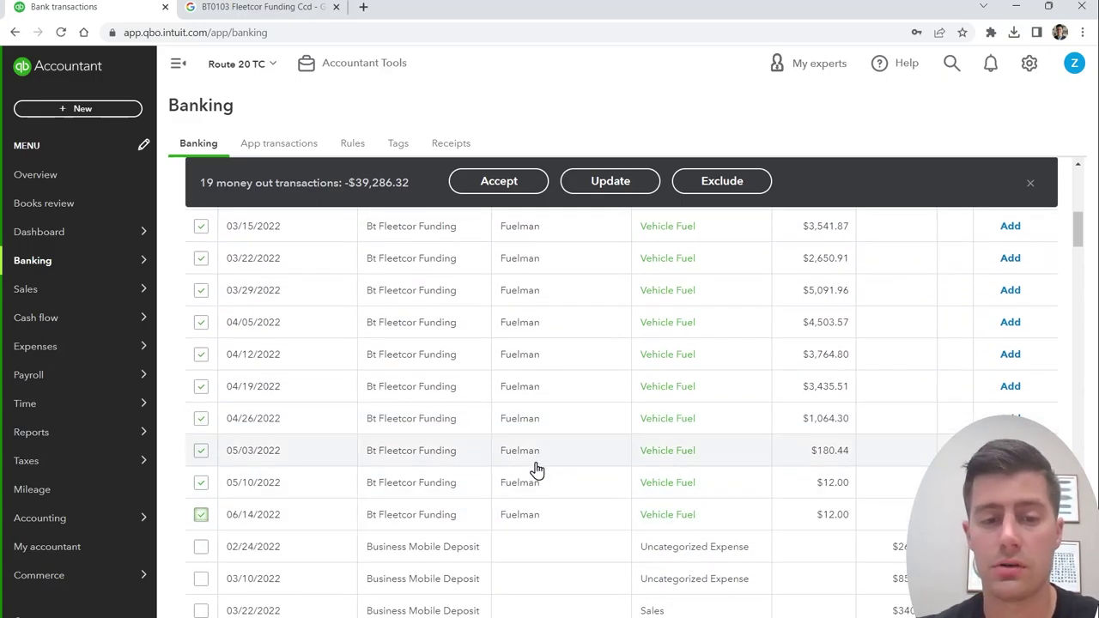
pyautogui.scroll(6, 241, 489)
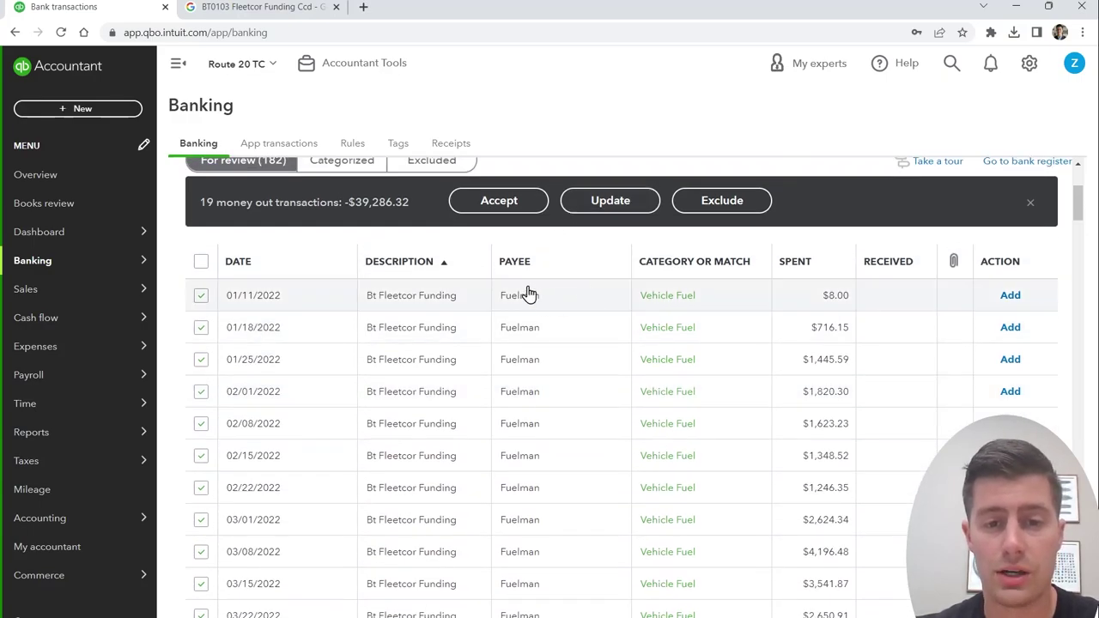
pyautogui.scroll(-3, 726, 343)
pyautogui.scroll(-1, 725, 550)
pyautogui.click(510, 187)
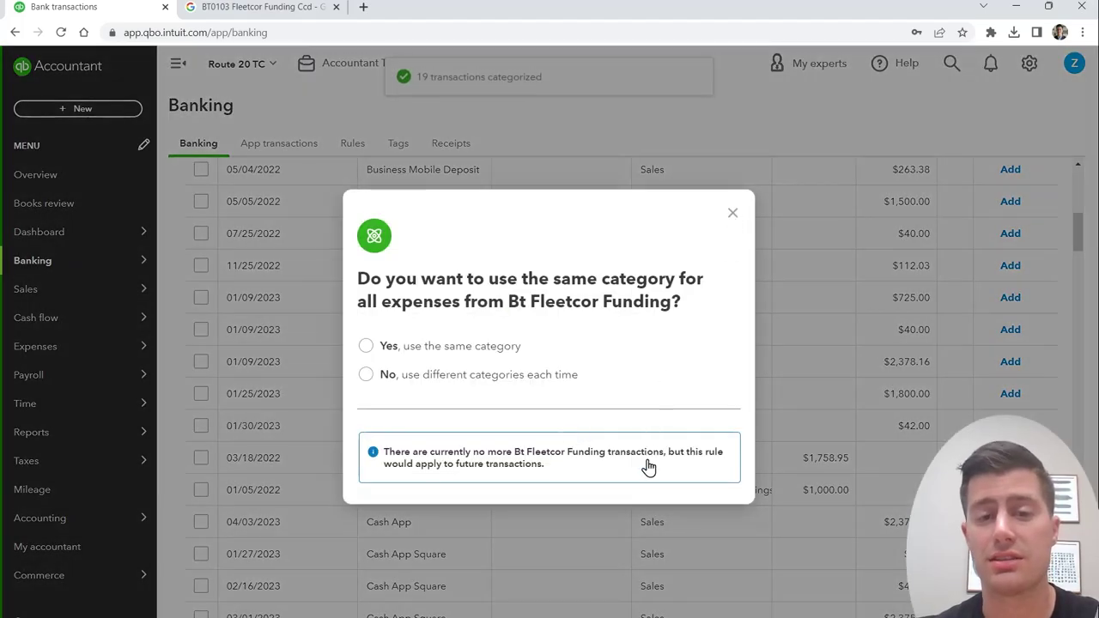
pyautogui.press('Escape')
pyautogui.scroll(5, 546, 526)
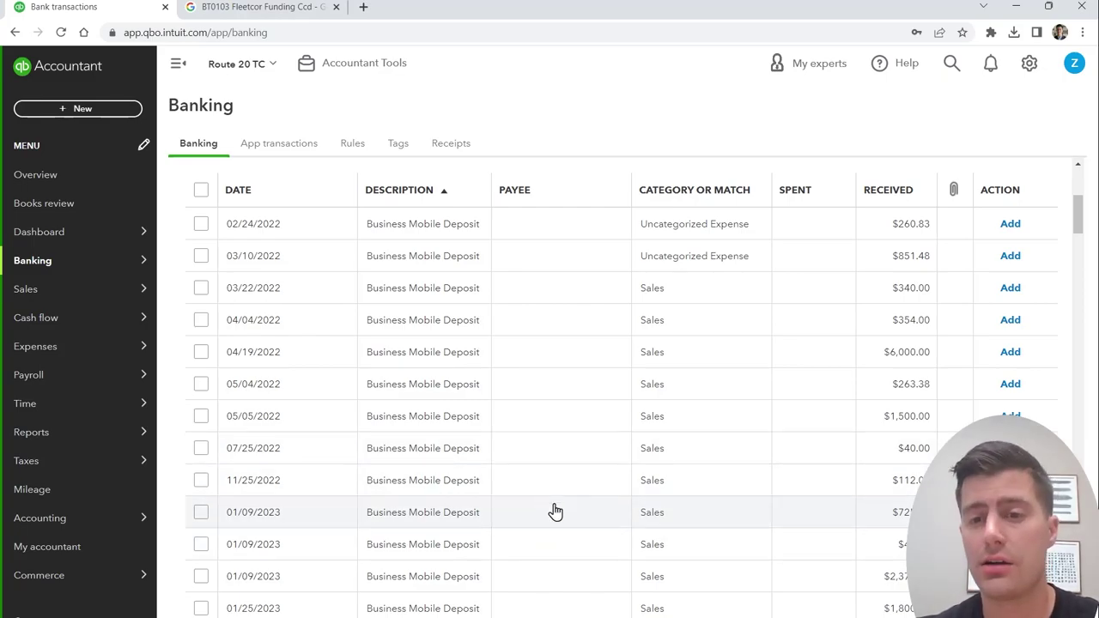
# Step: Select the 14 deposits dated 03/22/2022 through 01/30/2023
pyautogui.scroll(-1, 555, 512)
pyautogui.scroll(1, 549, 524)
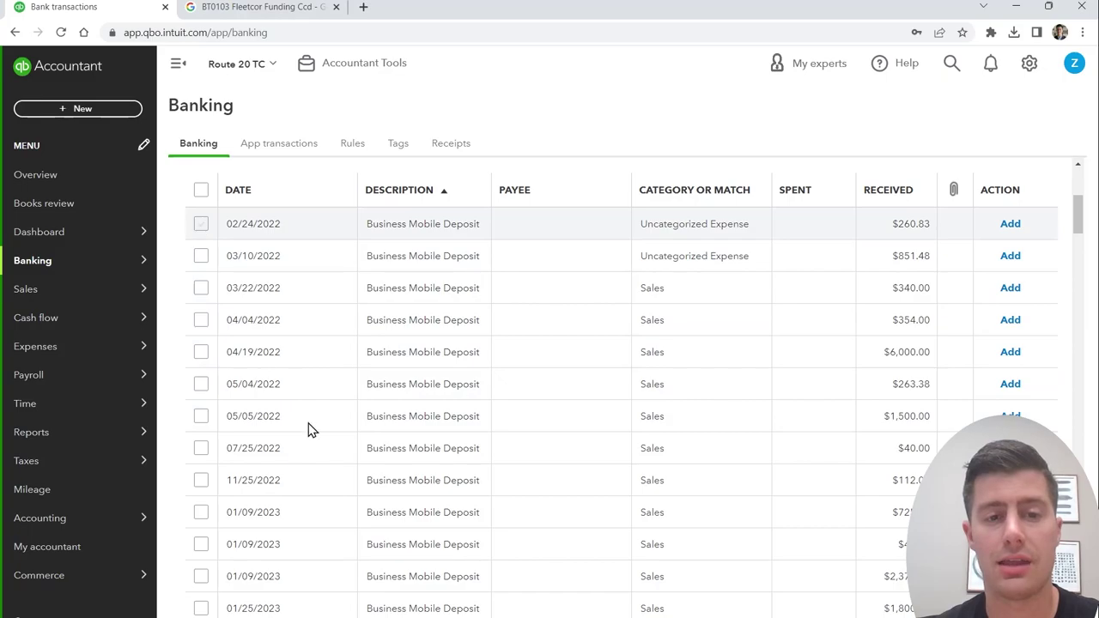
pyautogui.scroll(-1, 372, 495)
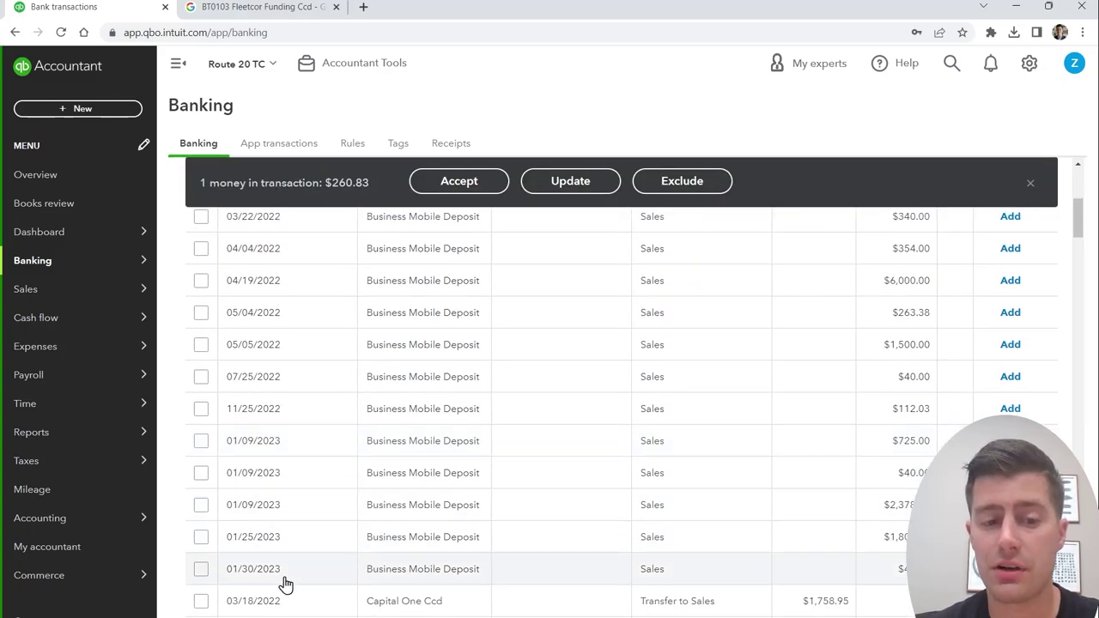
pyautogui.keyDown('shift'); pyautogui.click(201, 569); pyautogui.keyUp('shift')
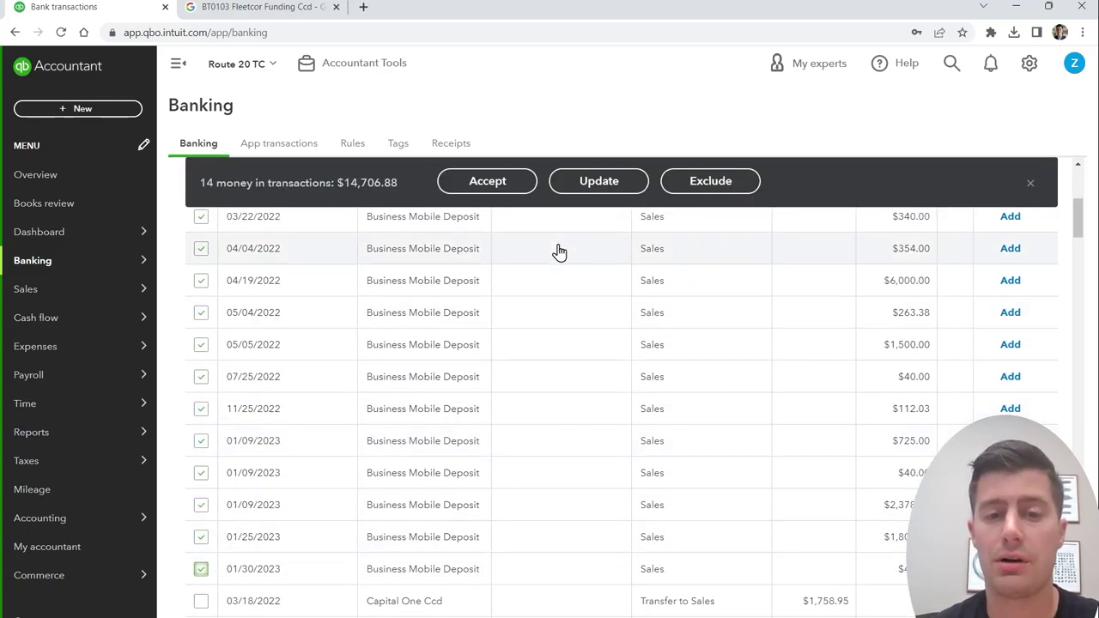
# Step: Batch-update them to category Sales, type Deposit, accept, and dismiss the rule prompt
pyautogui.click(593, 185)
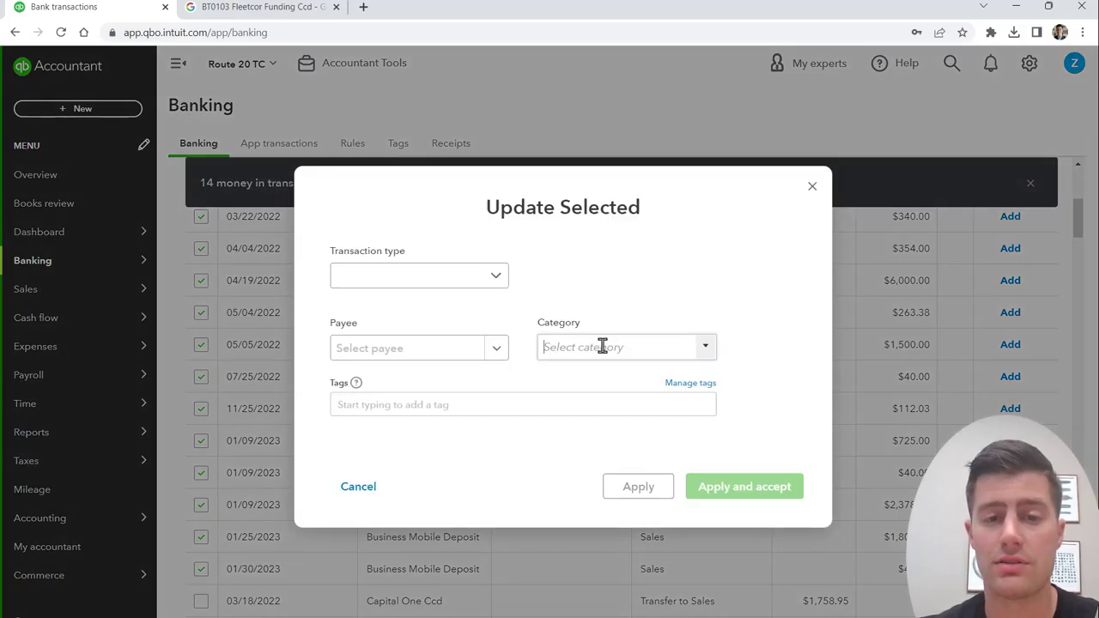
pyautogui.click(601, 346)
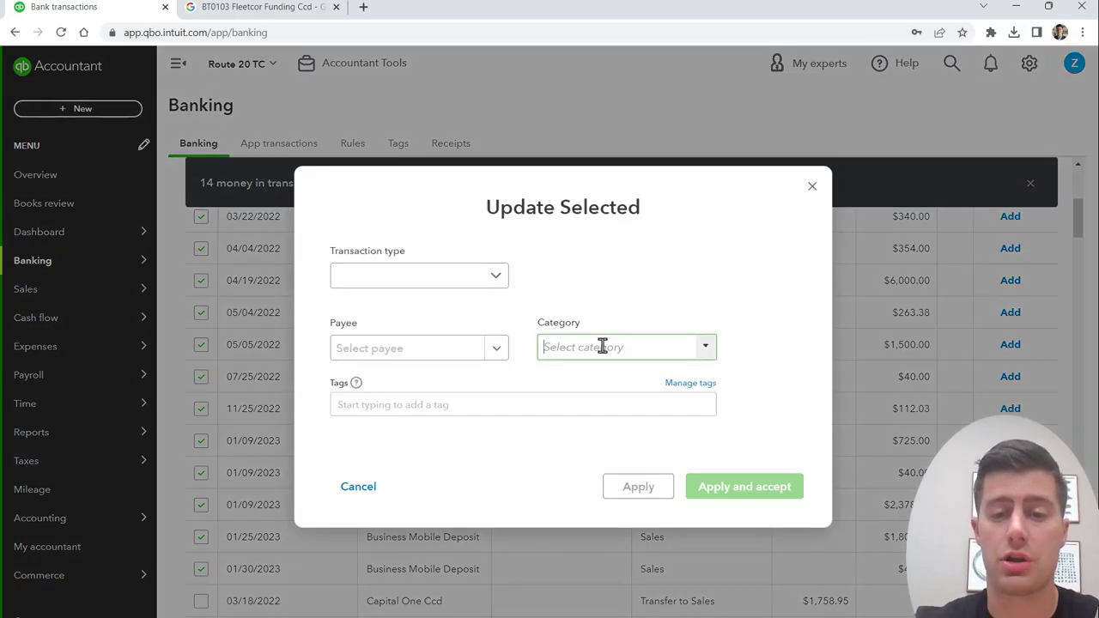
pyautogui.write('S')
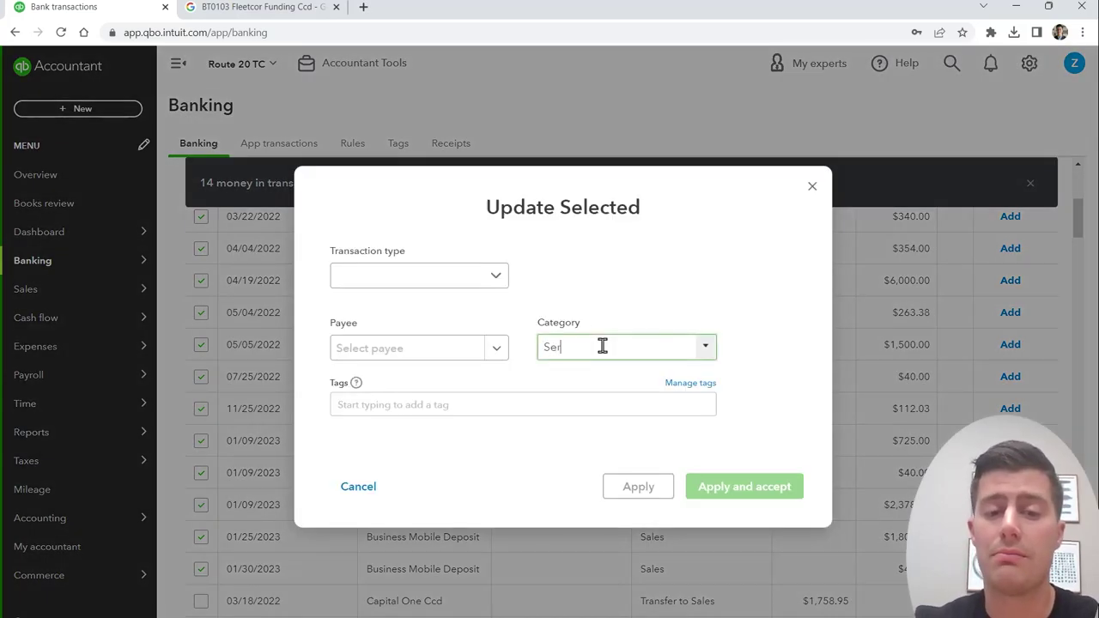
pyautogui.write('ales')
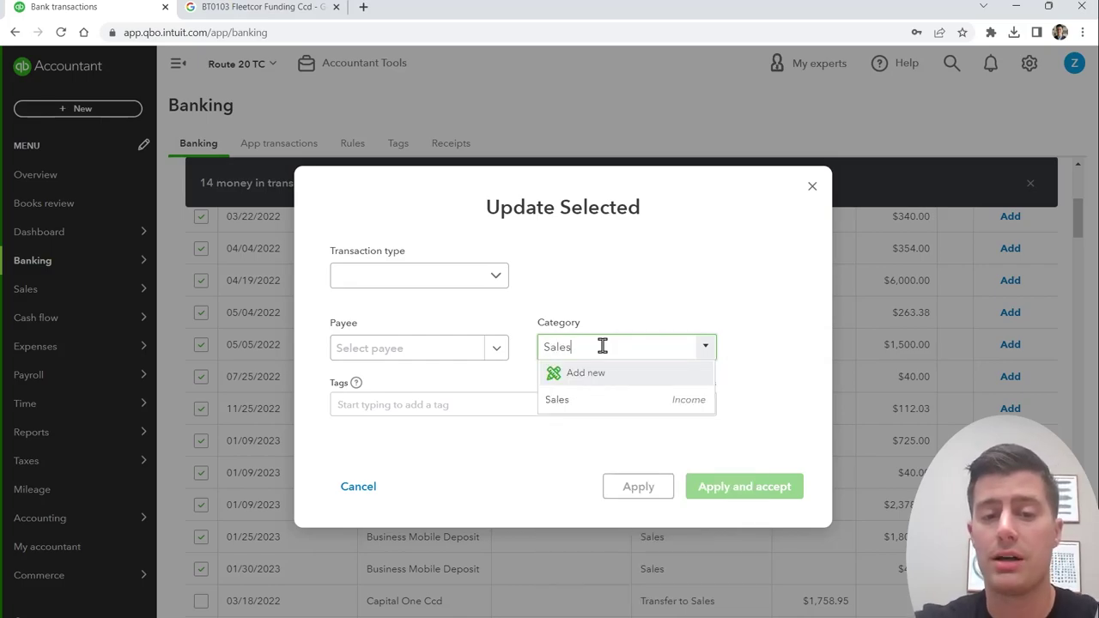
pyautogui.click(596, 400)
pyautogui.click(496, 276)
pyautogui.click(463, 309)
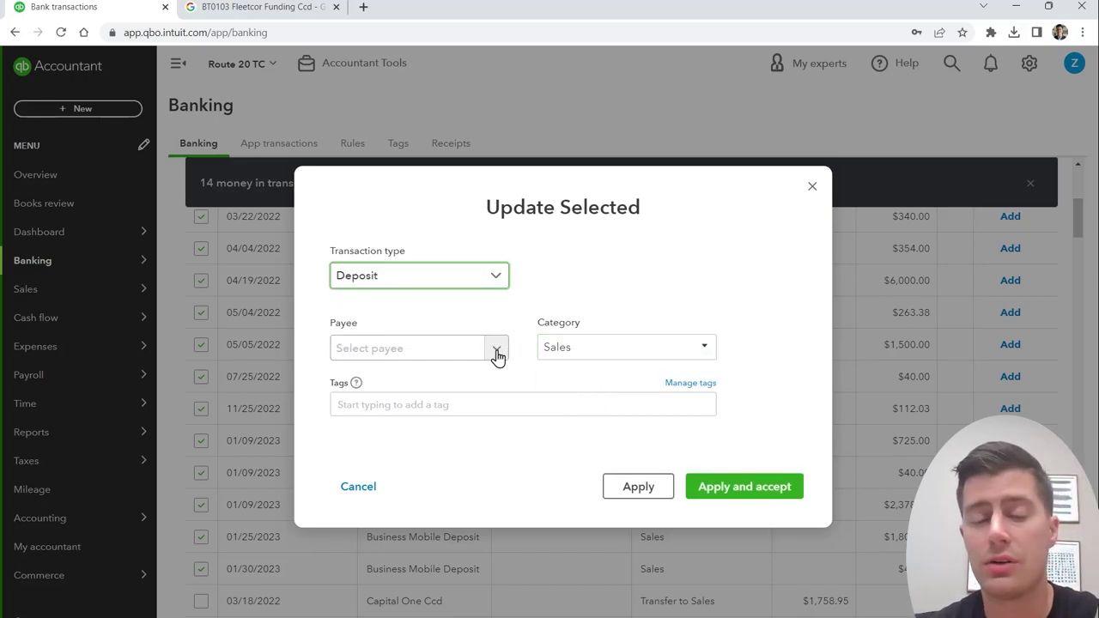
pyautogui.click(496, 354)
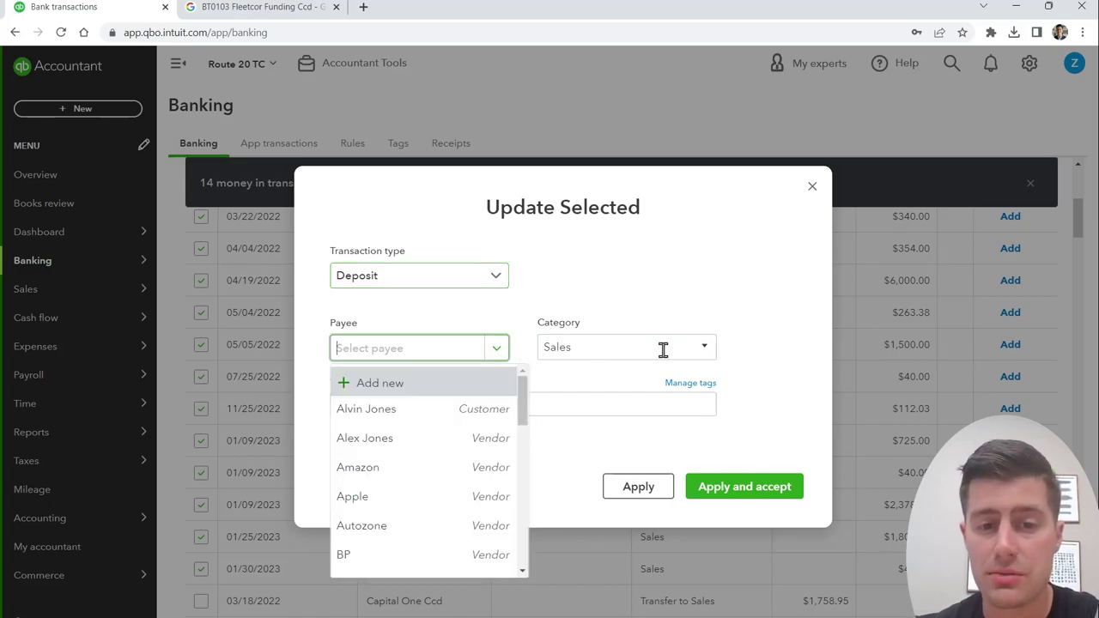
pyautogui.click(780, 412)
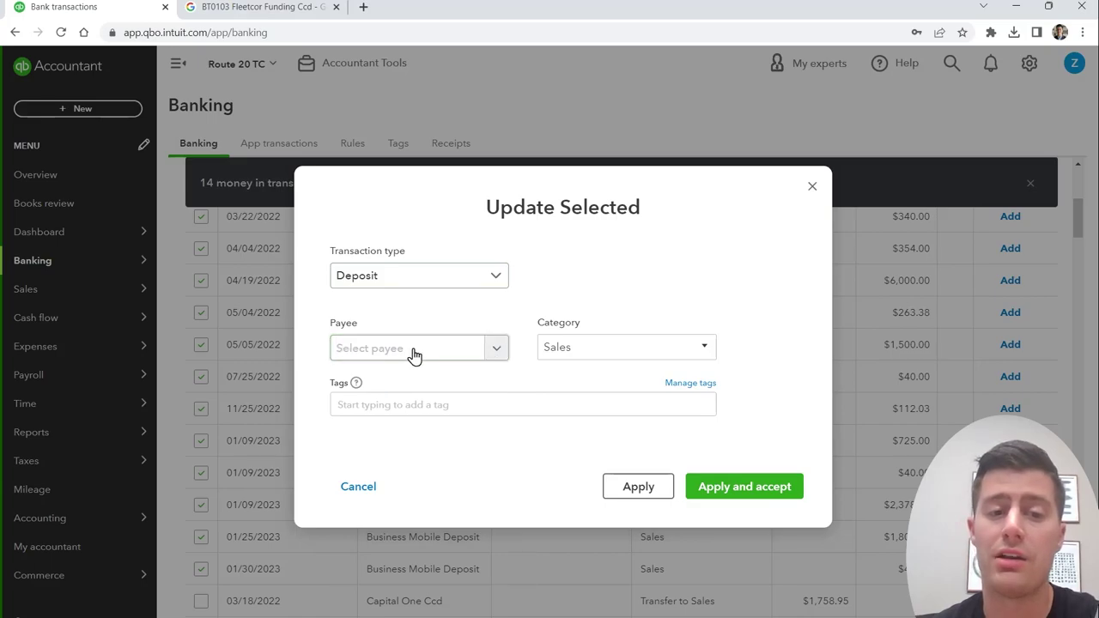
pyautogui.click(723, 498)
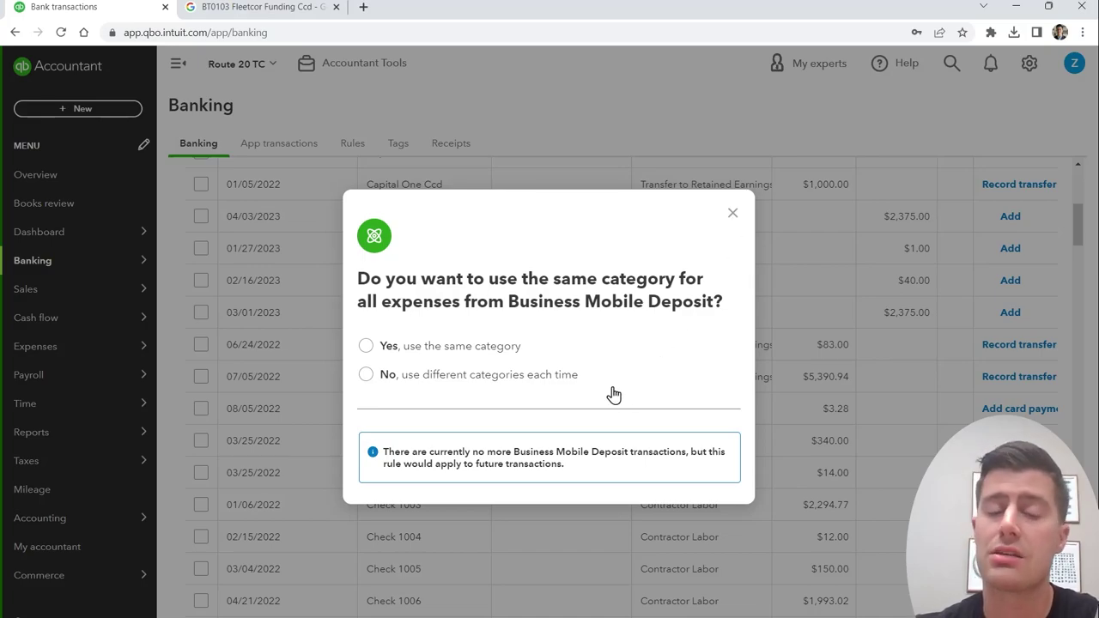
pyautogui.press('Escape')
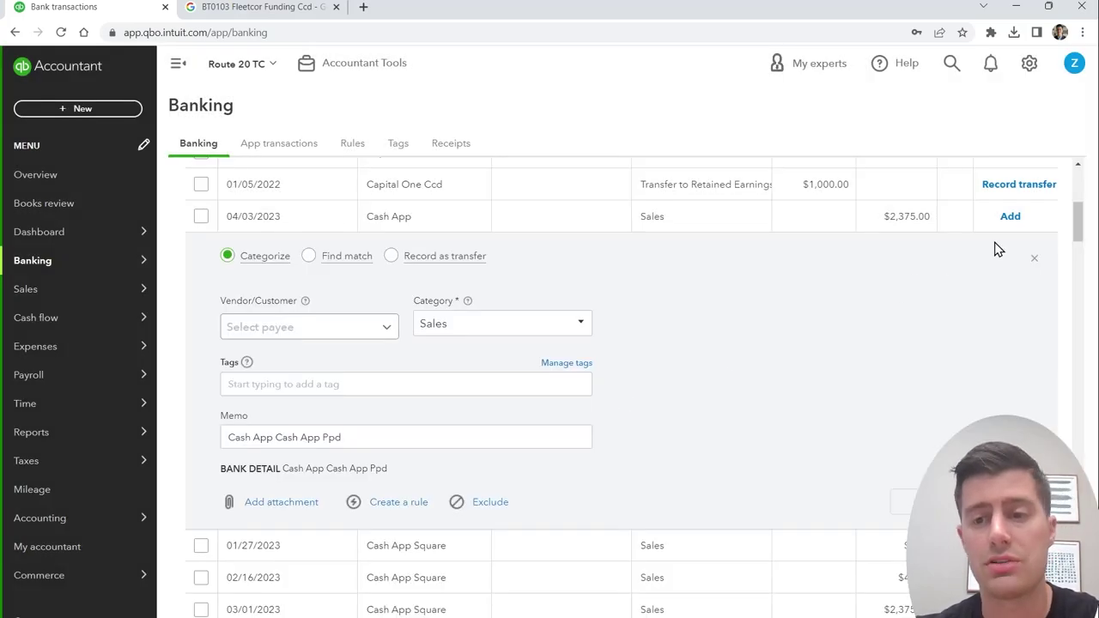
# Step: Collapse the Cash App row and search the bank feed for 'capital one'
pyautogui.click(1036, 261)
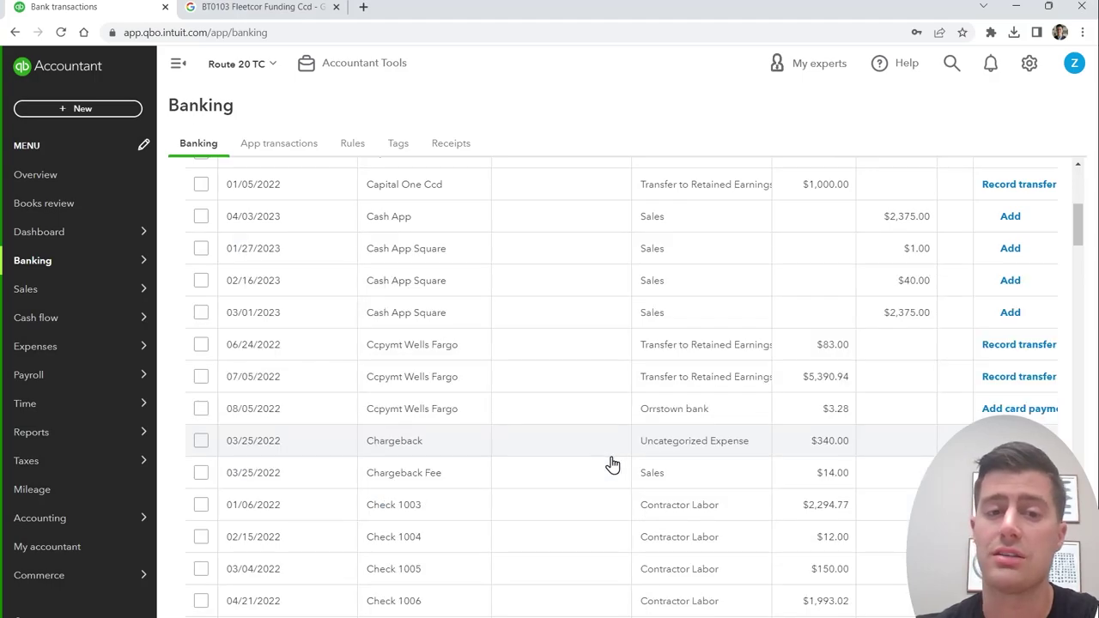
pyautogui.scroll(2, 601, 462)
pyautogui.scroll(1, 625, 465)
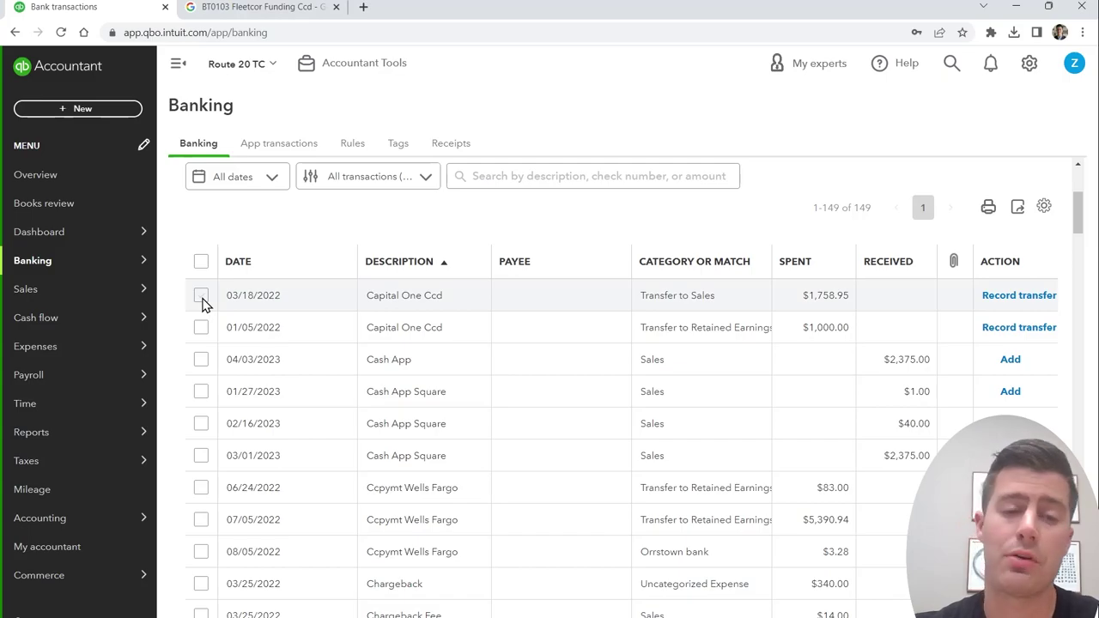
pyautogui.click(543, 184)
pyautogui.write('capital one')
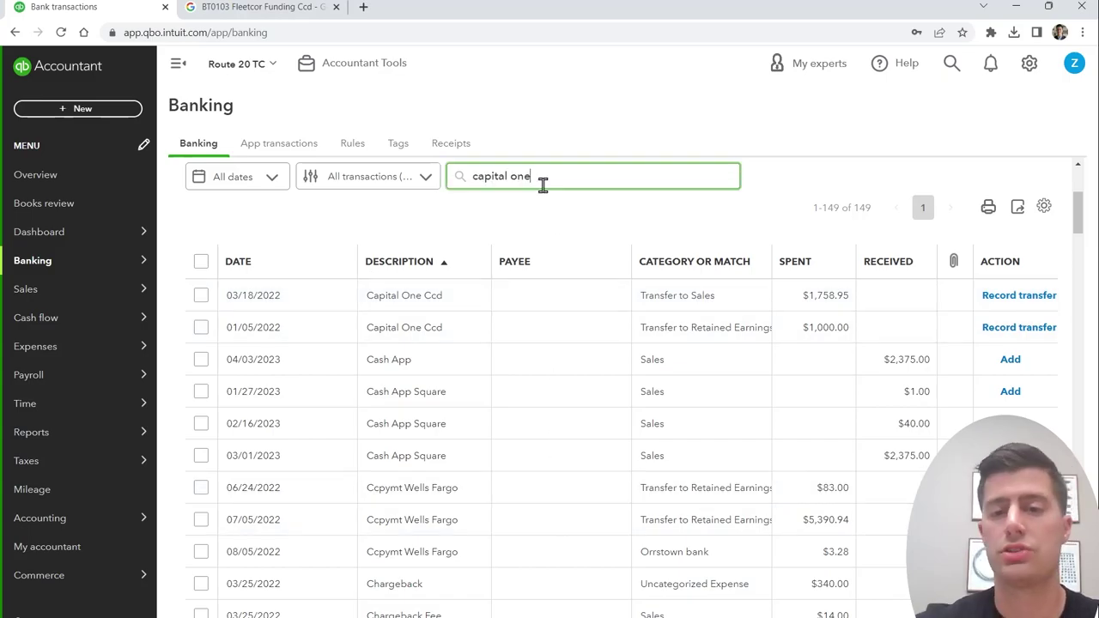
pyautogui.press('Return')
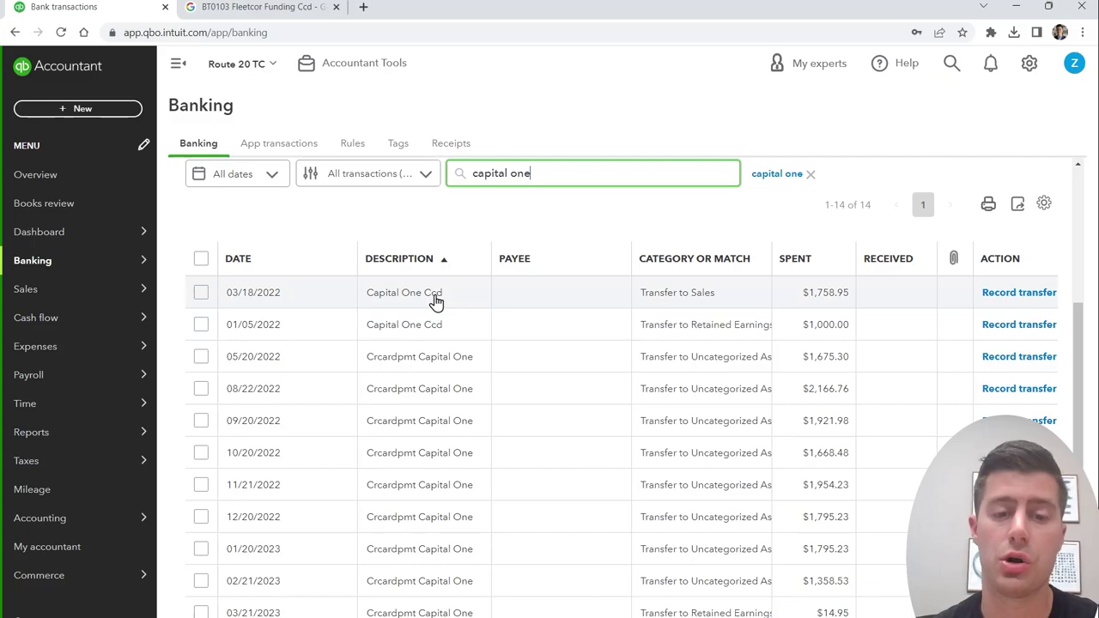
pyautogui.scroll(-2, 435, 300)
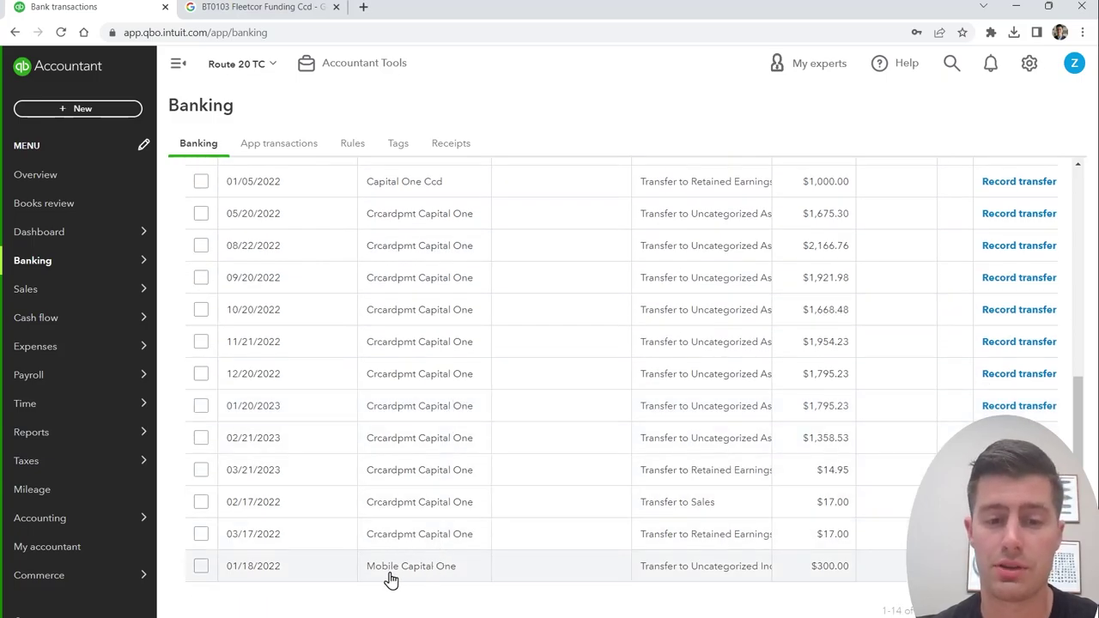
pyautogui.scroll(2, 434, 562)
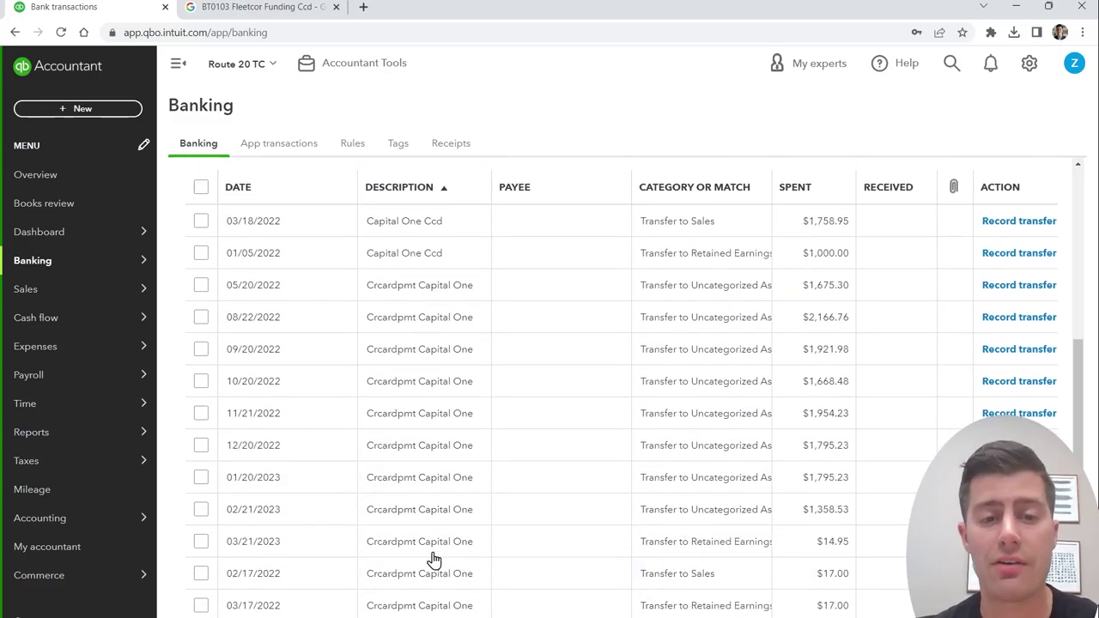
pyautogui.scroll(1, 435, 515)
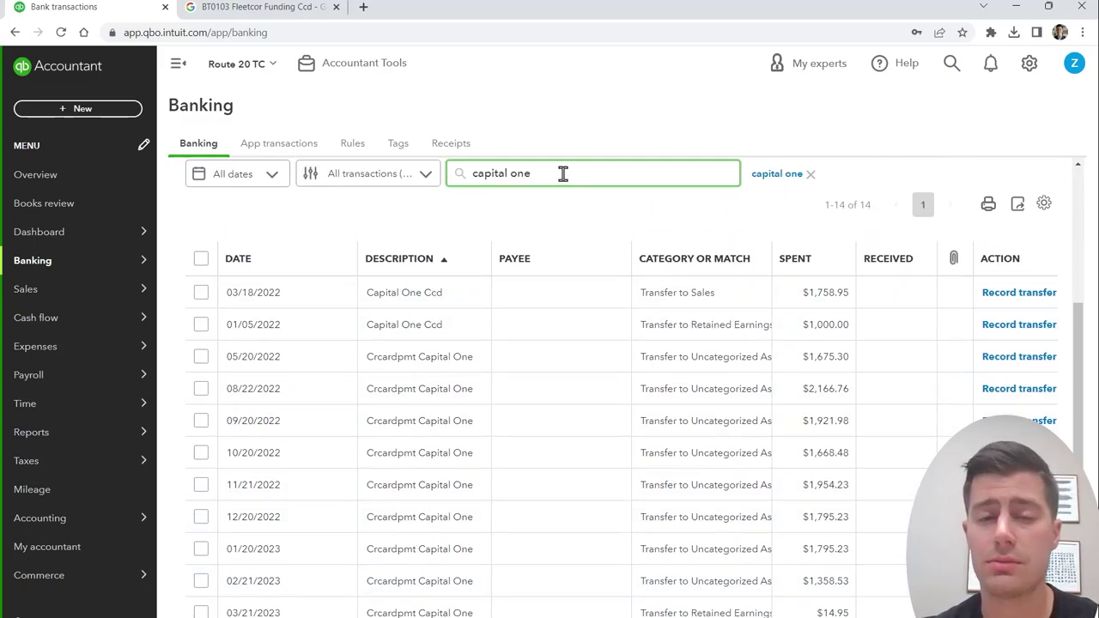
pyautogui.moveTo(549, 173); pyautogui.dragTo(446, 174)
pyautogui.click(523, 173)
pyautogui.scroll(-2, 429, 460)
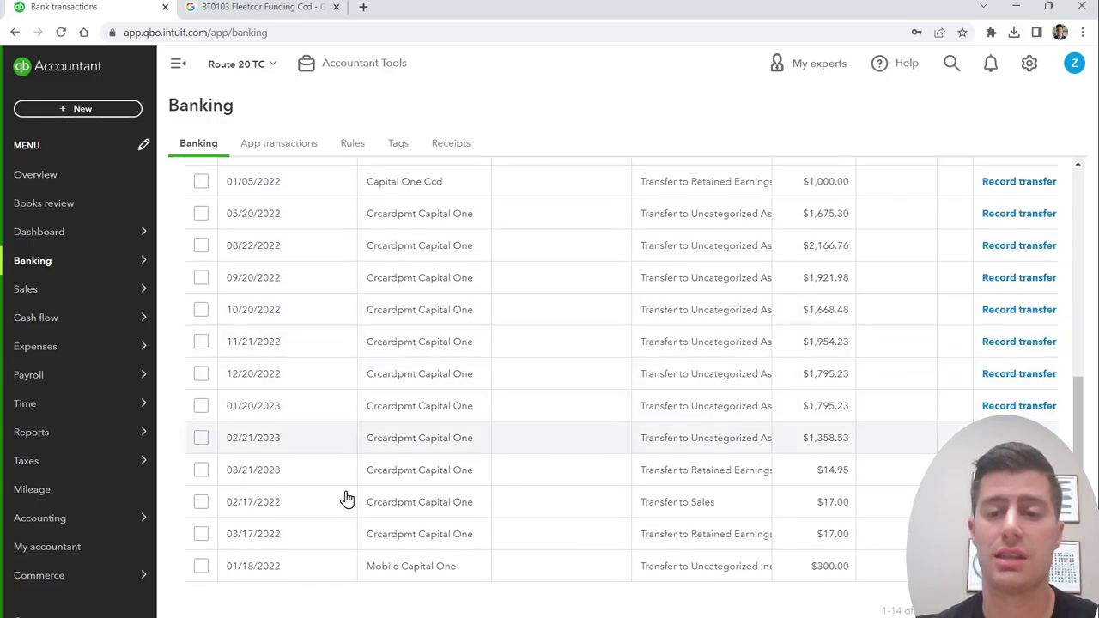
pyautogui.scroll(1, 415, 447)
pyautogui.scroll(1, 415, 447)
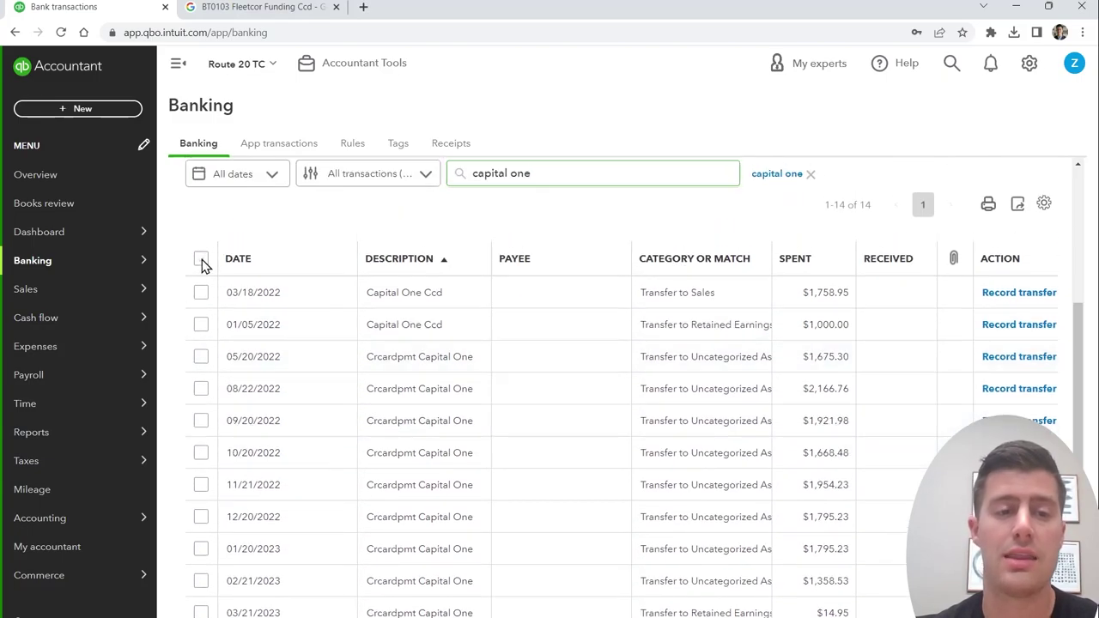
# Step: Select all 14 Capital One transactions, set type Expense, and add Capital One as a new vendor payee
pyautogui.click(201, 259)
pyautogui.click(610, 199)
pyautogui.click(471, 276)
pyautogui.click(369, 306)
pyautogui.click(442, 348)
pyautogui.write('Capital One')
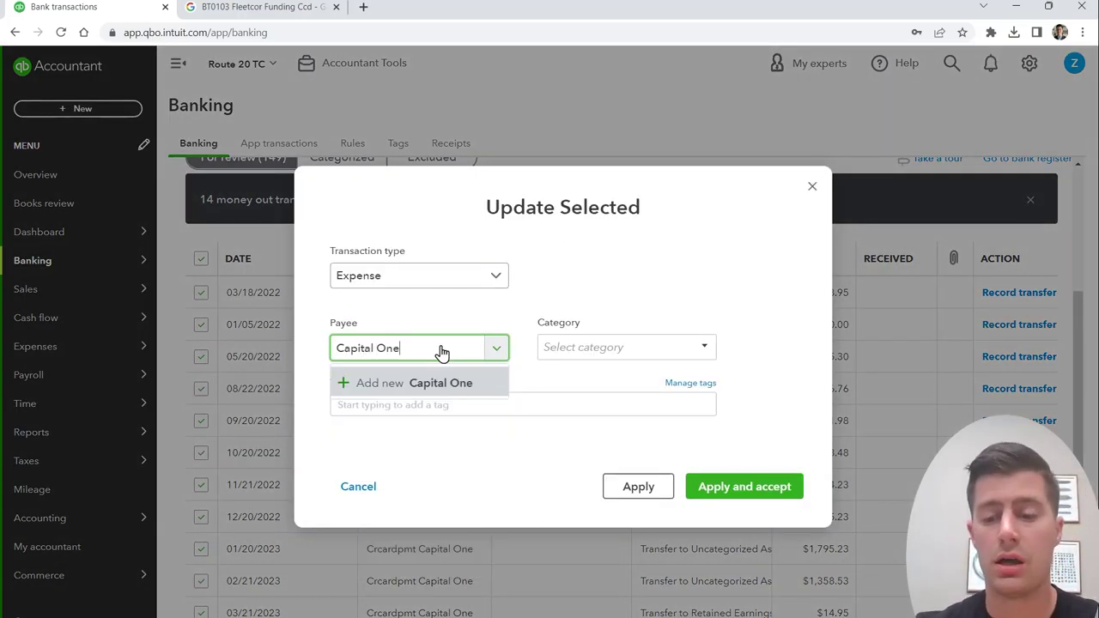
pyautogui.press('Return')
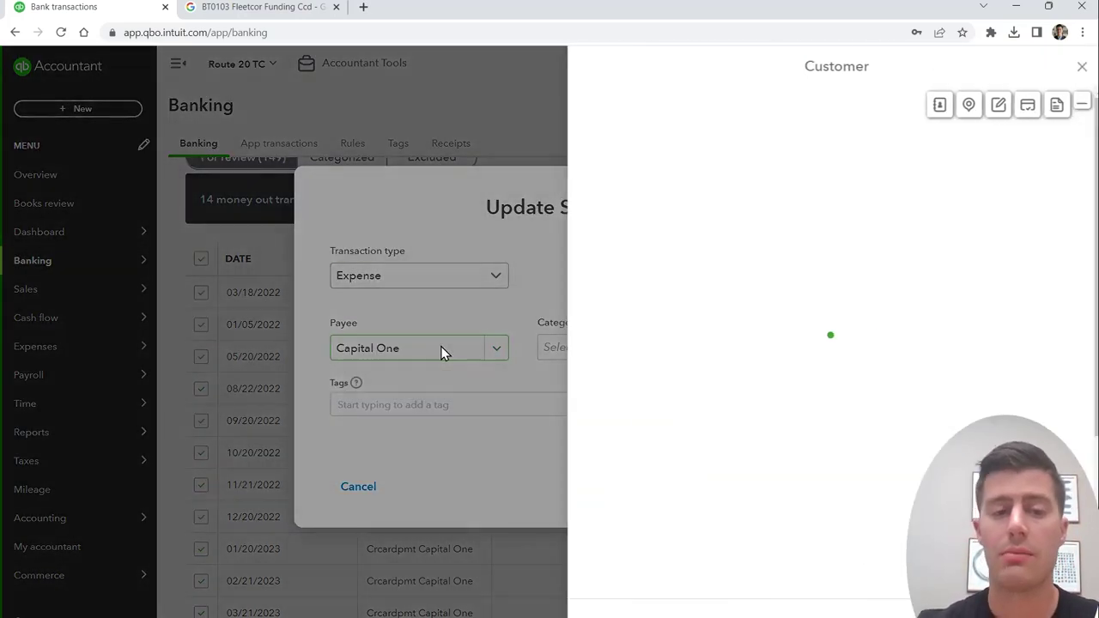
pyautogui.click(717, 129)
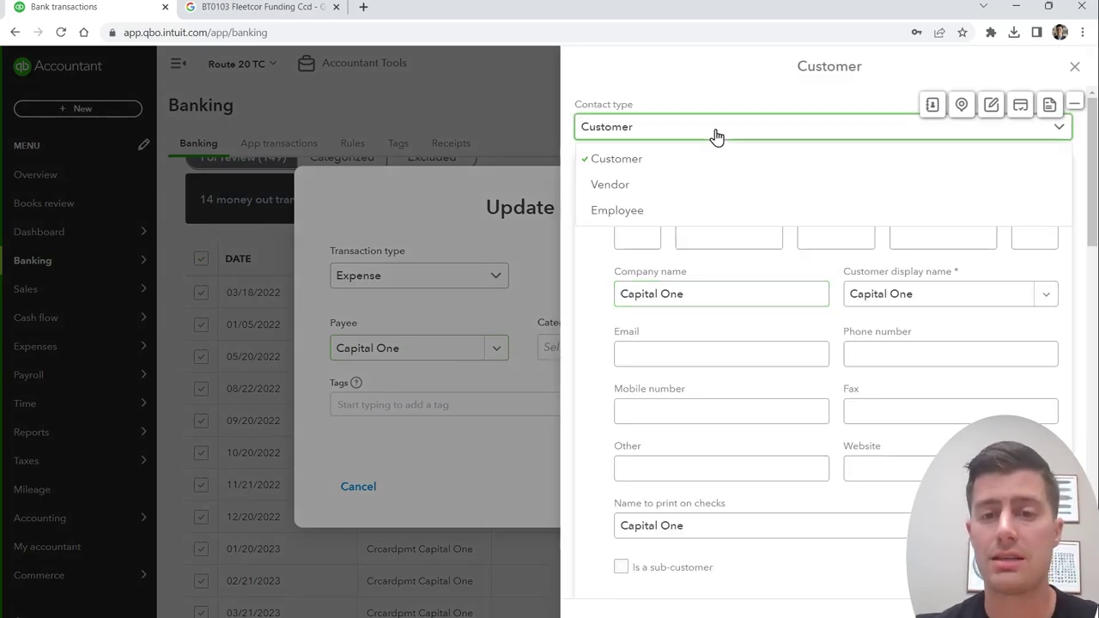
pyautogui.click(706, 183)
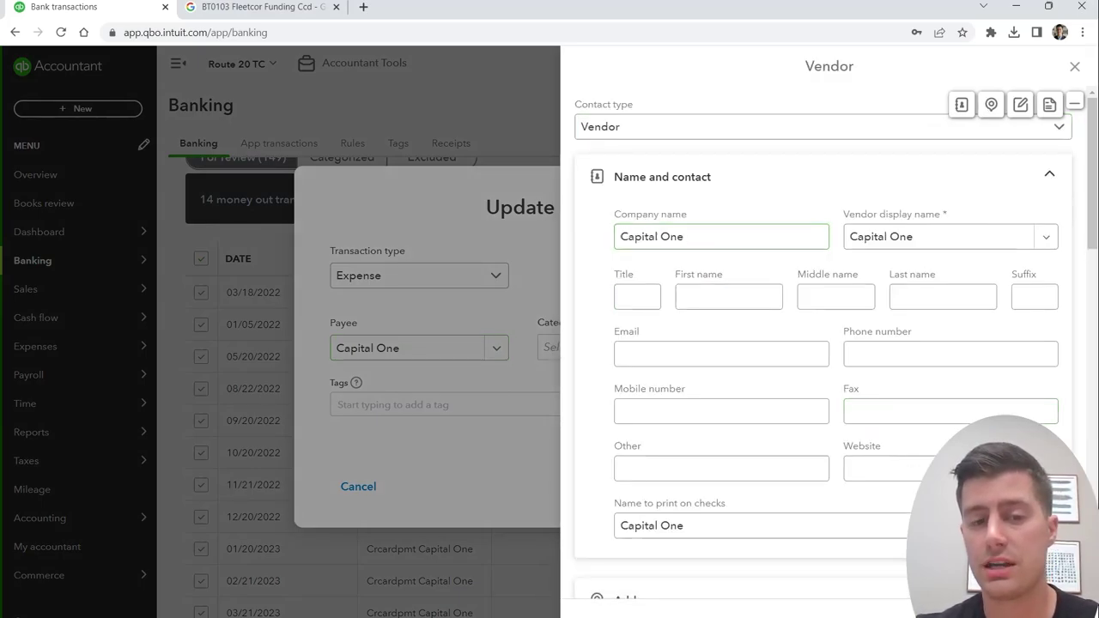
pyautogui.click(563, 360)
# Step: Create a Repair & Maintenance expense account as their category and apply the update
pyautogui.click(598, 347)
pyautogui.write('R')
pyautogui.press('BackSpace')
pyautogui.press('BackSpace')
pyautogui.press('BackSpace')
pyautogui.press('BackSpace')
pyautogui.press('BackSpace')
pyautogui.press('BackSpace')
pyautogui.press('BackSpace')
pyautogui.press('Escape')
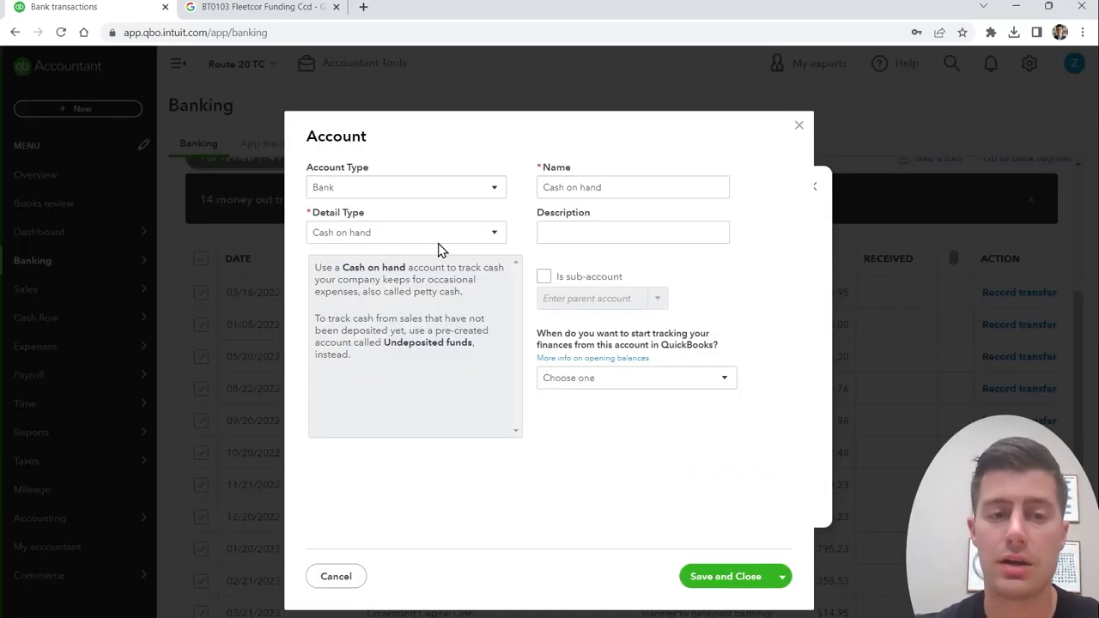
pyautogui.click(420, 189)
pyautogui.scroll(-2, 394, 384)
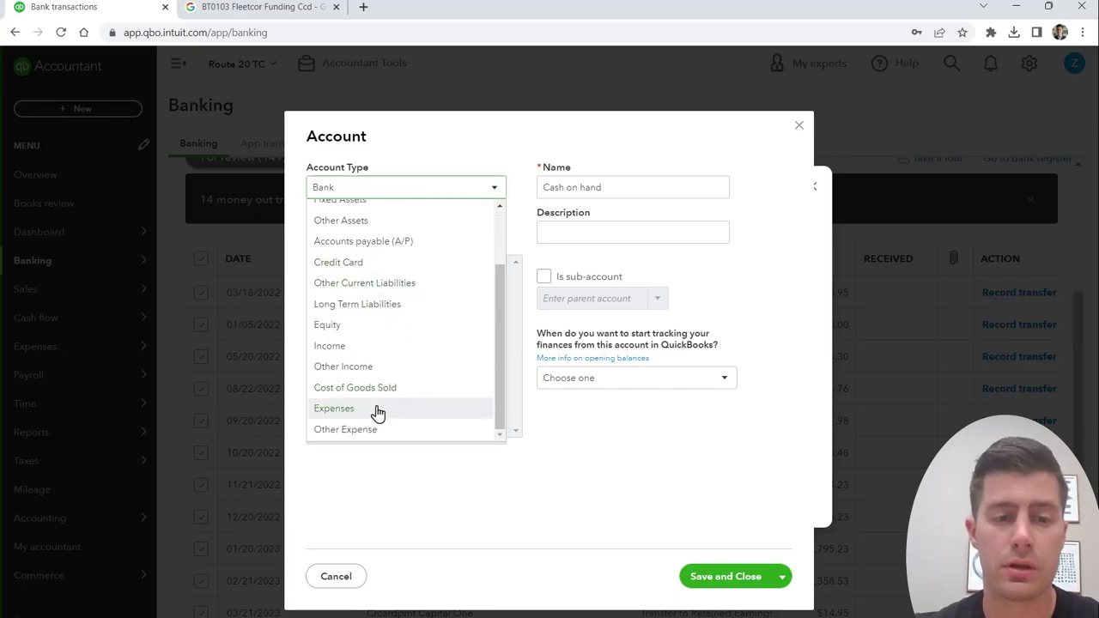
pyautogui.click(375, 409)
pyautogui.click(426, 230)
pyautogui.scroll(-3, 437, 437)
pyautogui.click(403, 412)
pyautogui.click(725, 578)
pyautogui.click(743, 487)
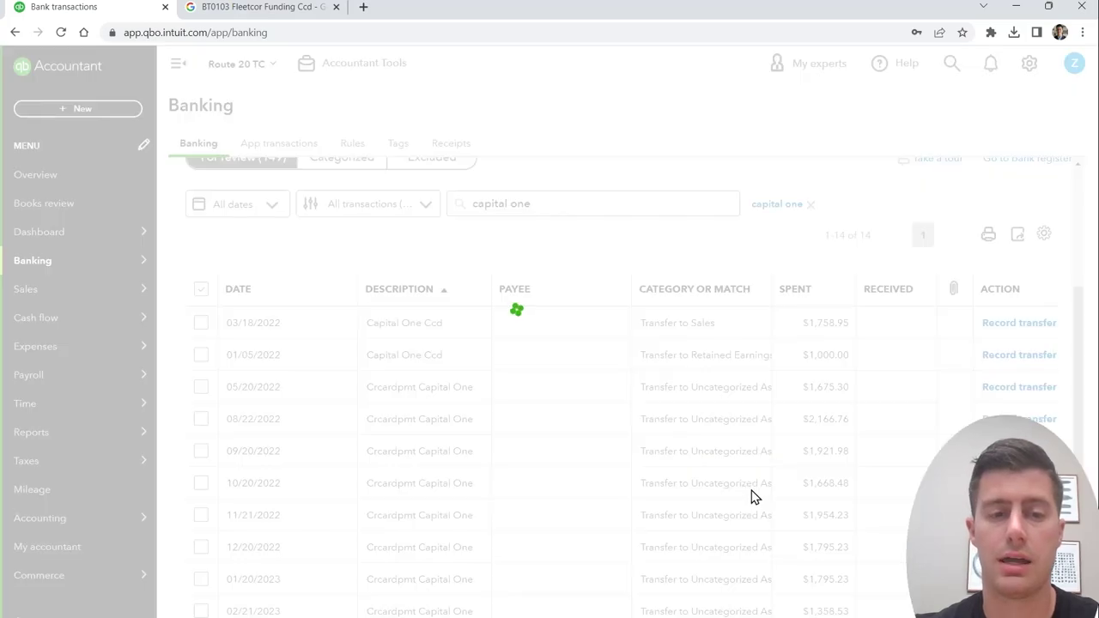
pyautogui.scroll(-10, 576, 505)
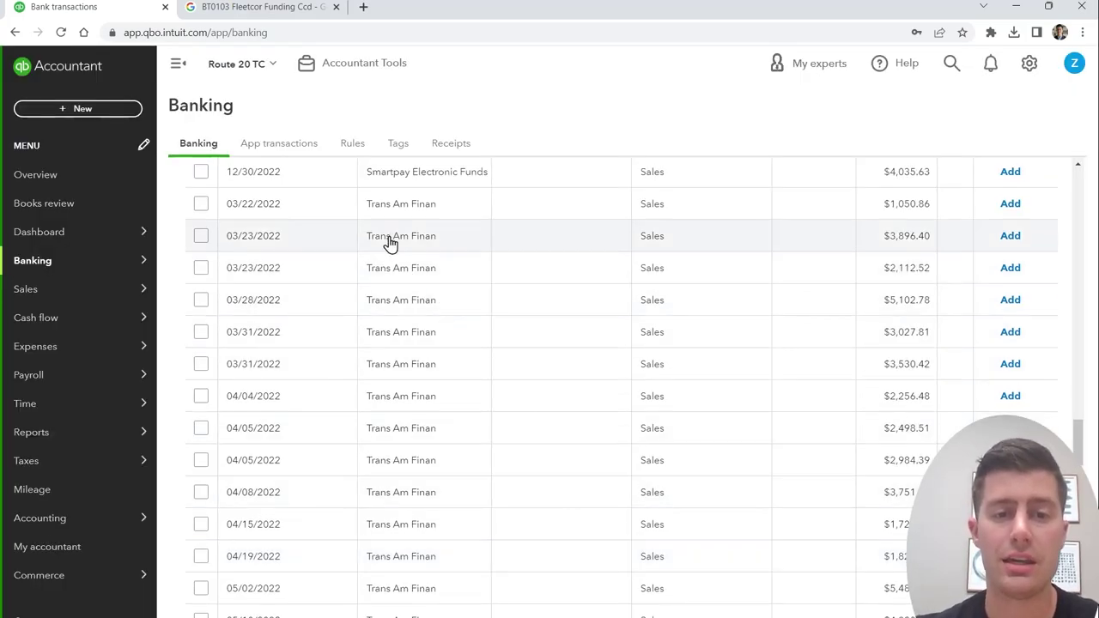
# Step: Tick every Trans Am Finan deposit until all 64, totalling $218,399.65, are selected
pyautogui.click(200, 209)
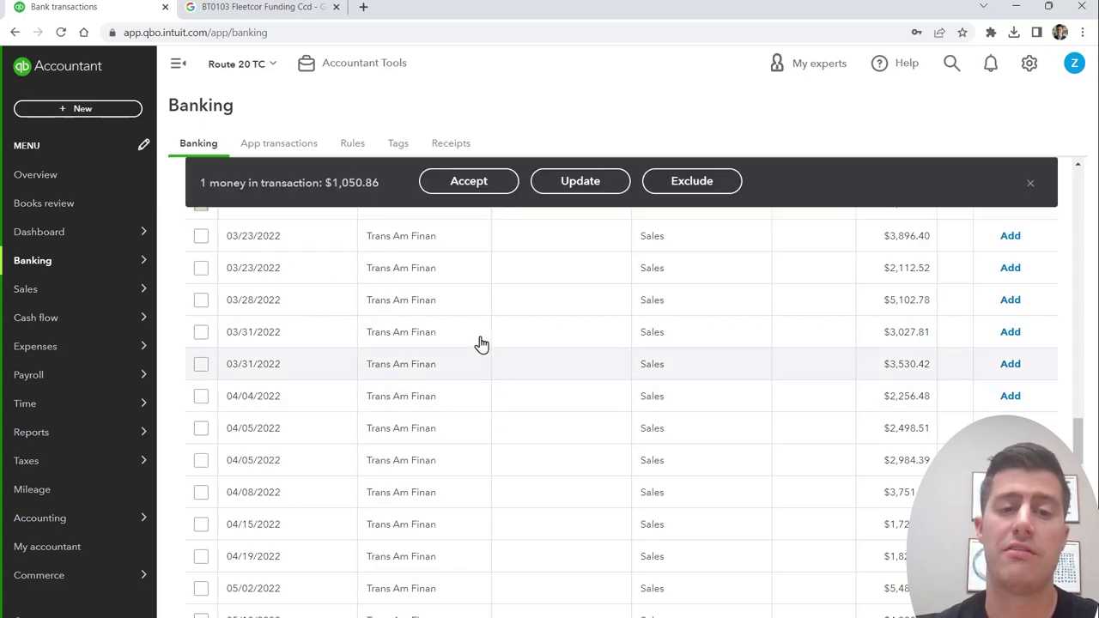
pyautogui.scroll(1, 431, 322)
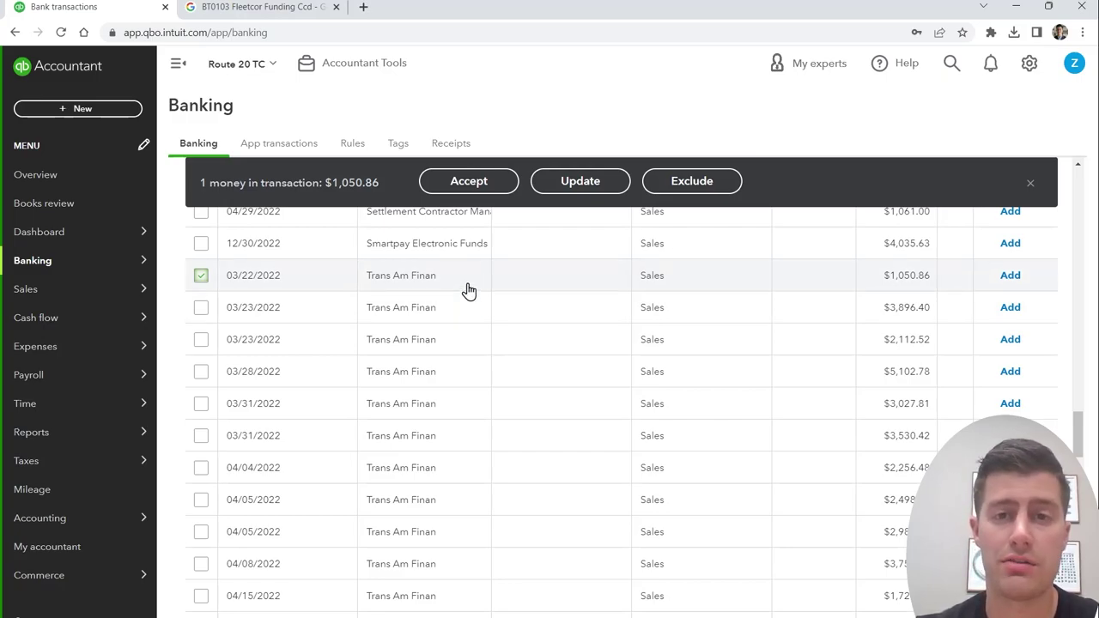
pyautogui.scroll(-5, 550, 438)
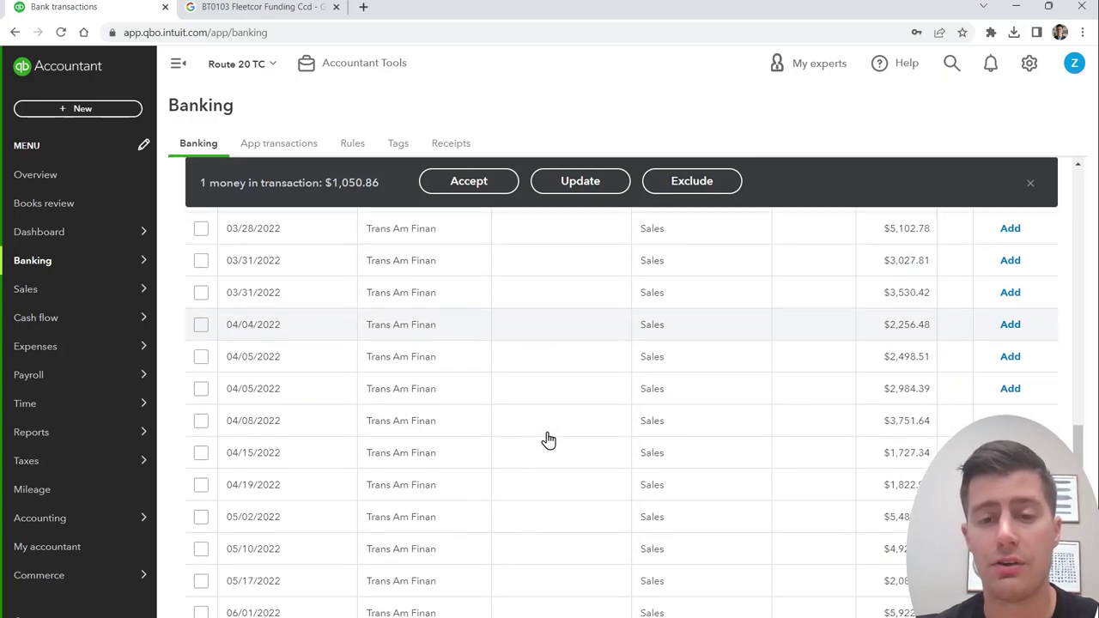
pyautogui.scroll(-1, 527, 481)
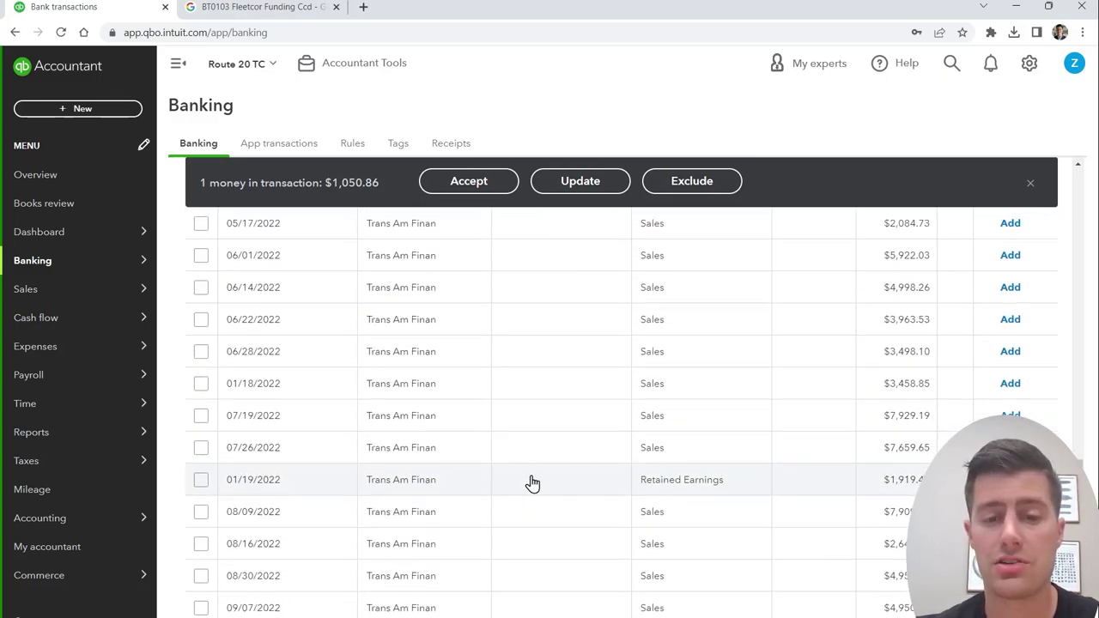
pyautogui.scroll(-2, 534, 478)
pyautogui.scroll(-3, 404, 584)
pyautogui.scroll(-3, 532, 571)
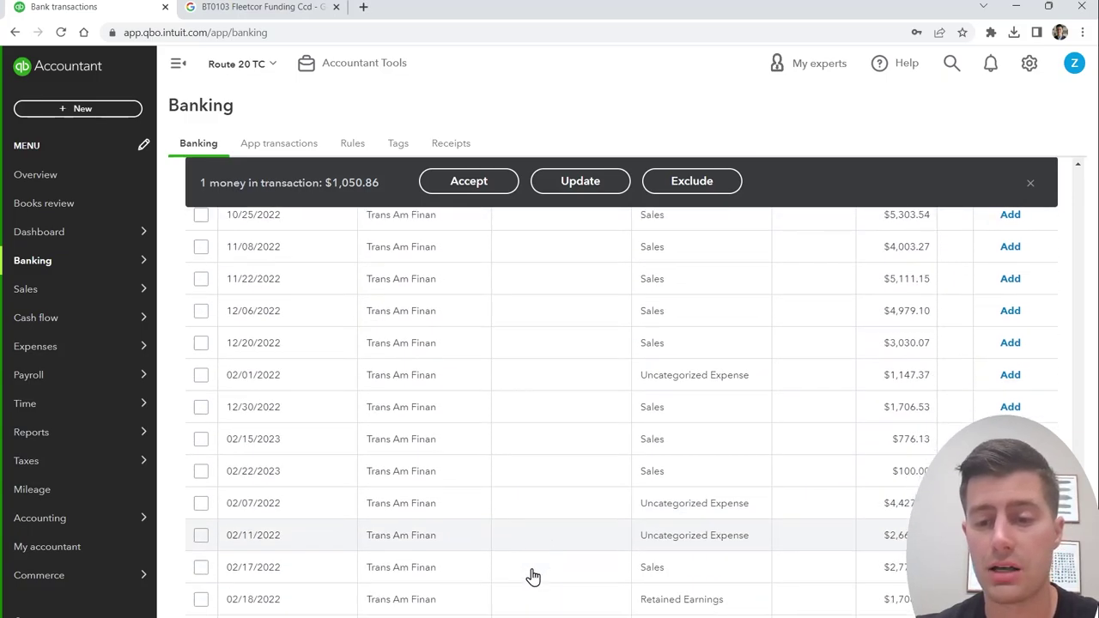
pyautogui.scroll(-1, 499, 573)
pyautogui.scroll(-4, 499, 573)
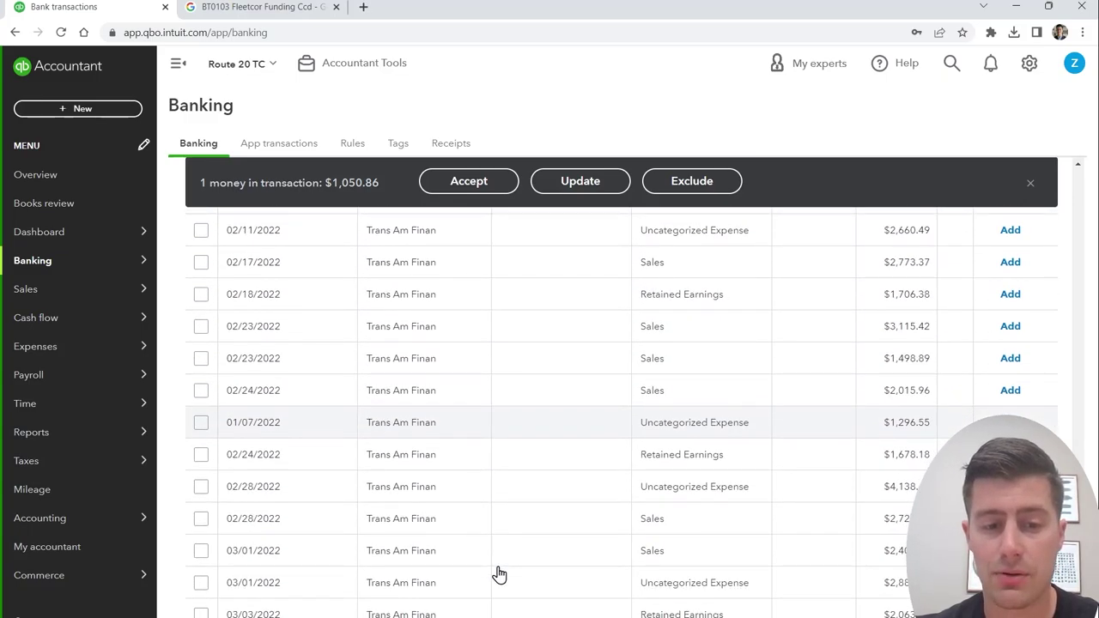
pyautogui.scroll(-1, 499, 573)
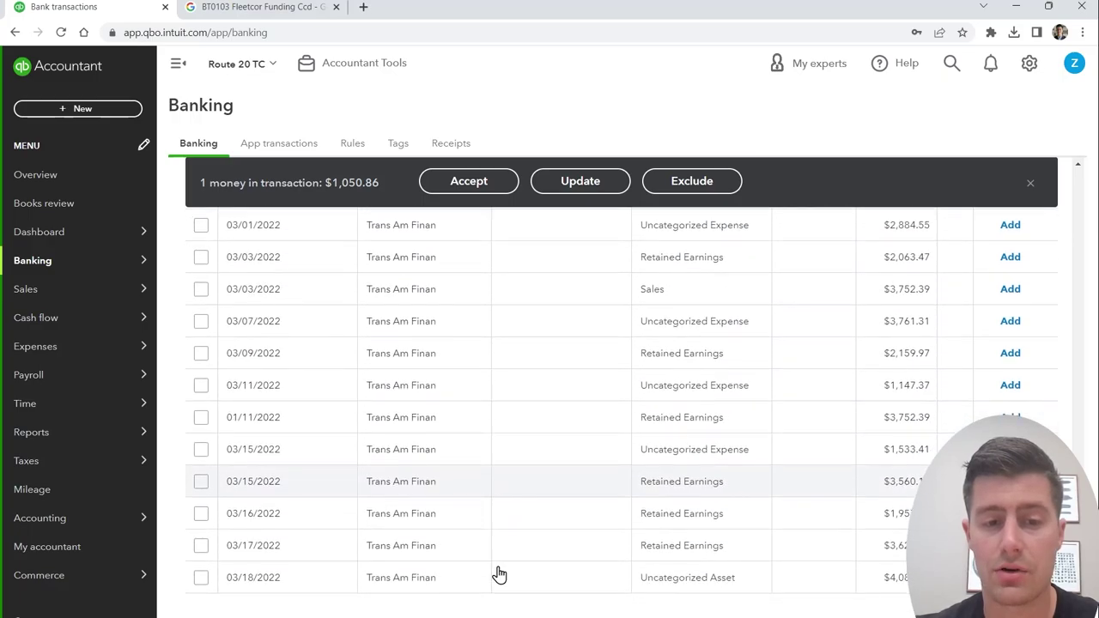
pyautogui.keyDown('shift'); pyautogui.click(201, 580); pyautogui.keyUp('shift')
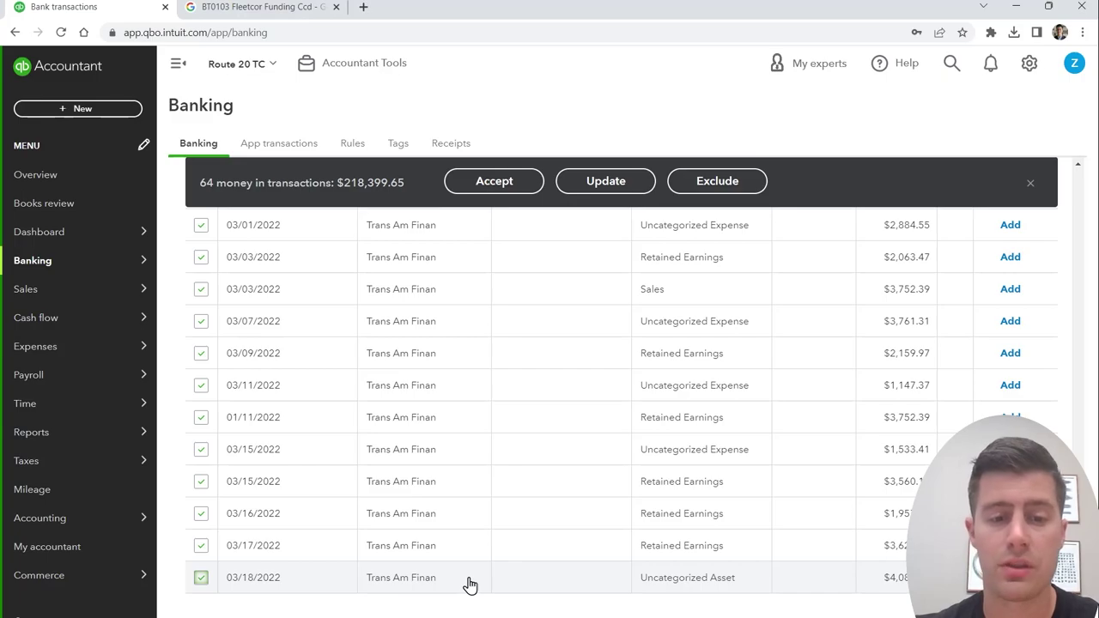
pyautogui.scroll(15, 470, 585)
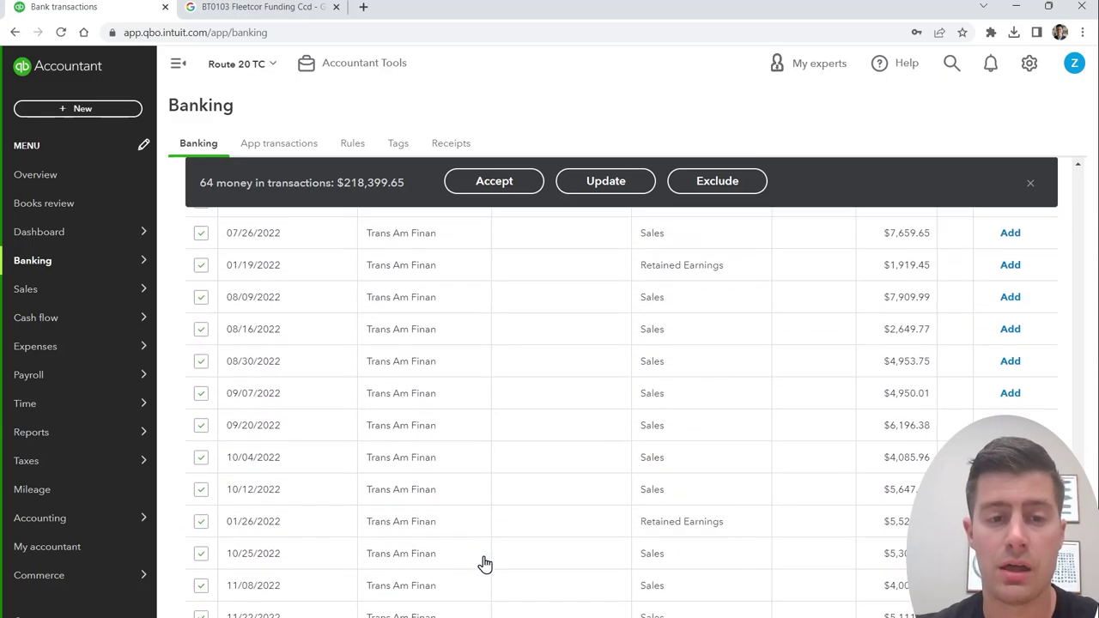
pyautogui.scroll(5, 485, 564)
pyautogui.click(603, 183)
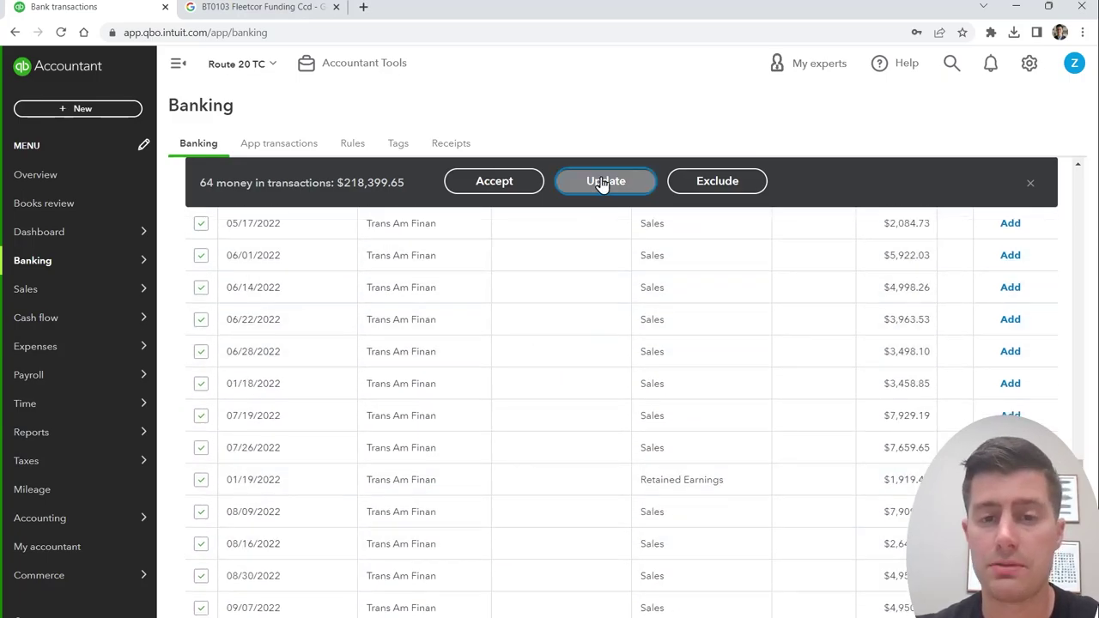
# Step: Set the 64 selected transactions to type Deposit, category Sales, accept them, and close the rule prompt
pyautogui.click(494, 275)
pyautogui.click(386, 306)
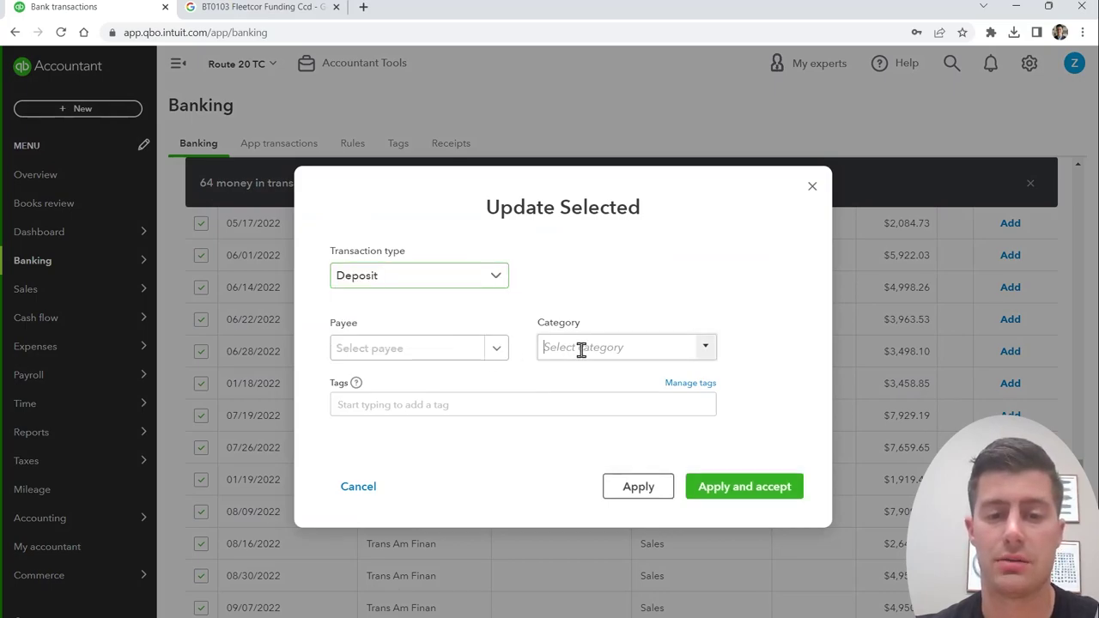
pyautogui.click(582, 349)
pyautogui.write('sales')
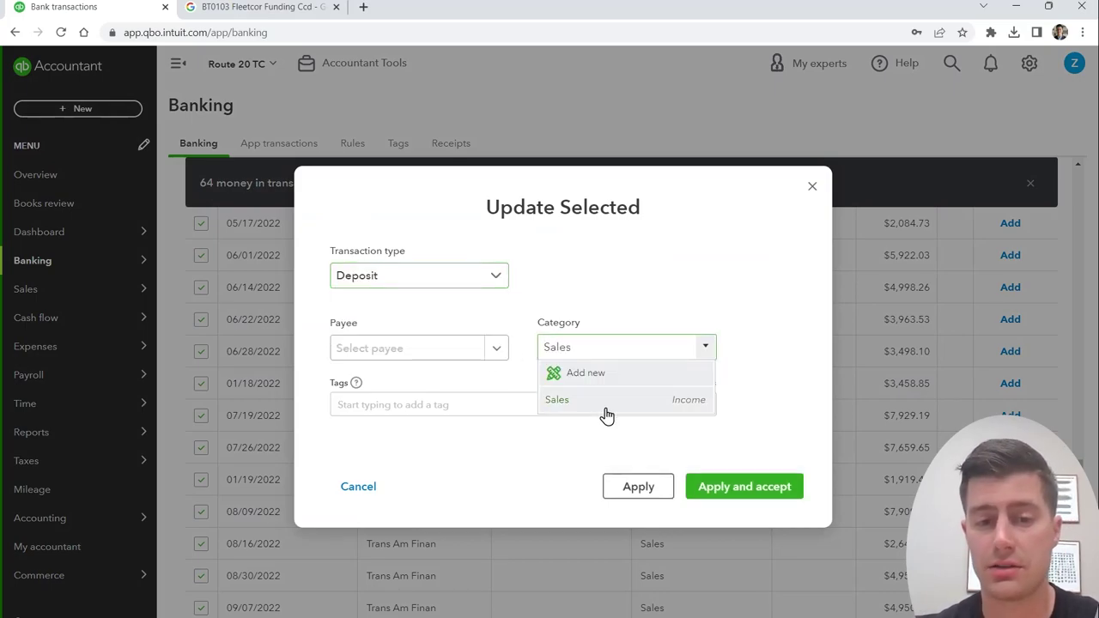
pyautogui.click(601, 404)
pyautogui.click(615, 486)
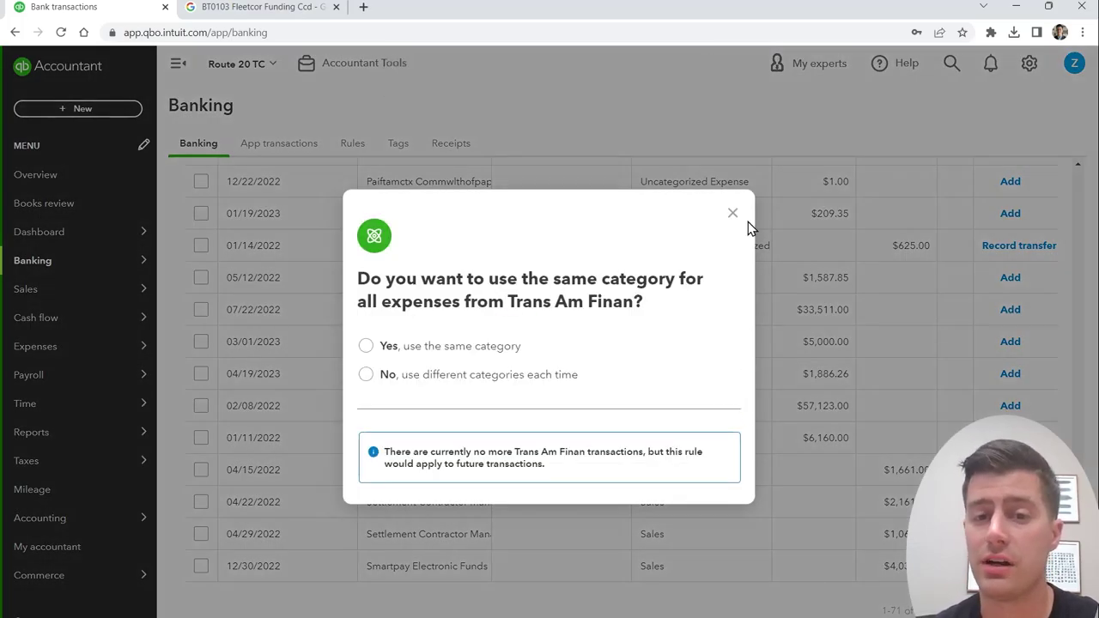
pyautogui.click(732, 220)
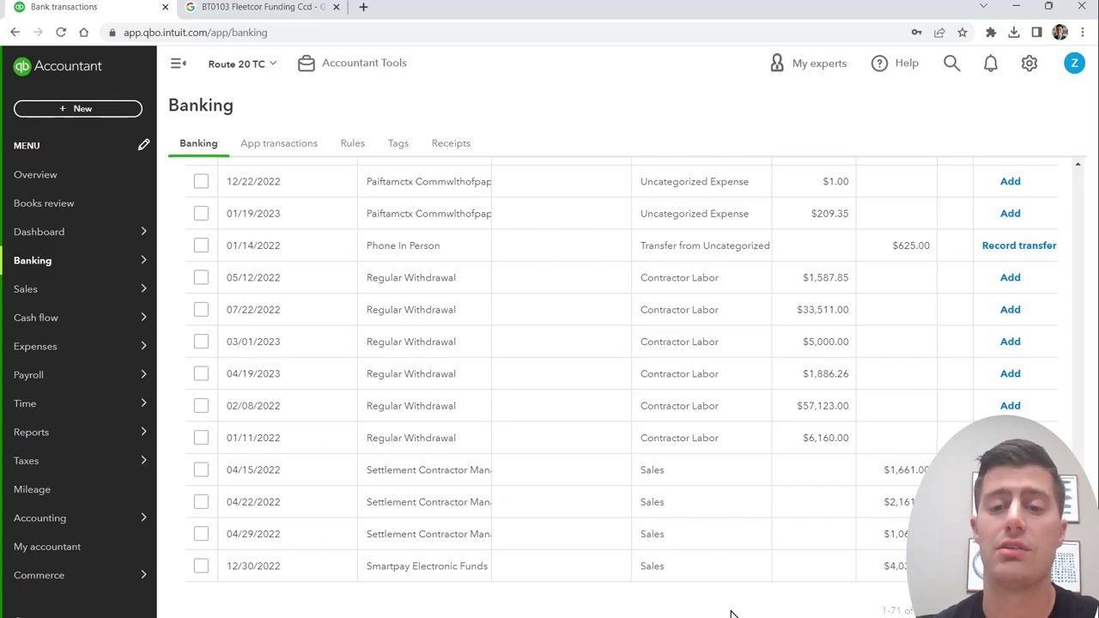
# Step: Batch-categorize the four Settlement Contractor and Smartpay deposits as Sales, accept, and dismiss the rule prompt
pyautogui.scroll(4, 738, 605)
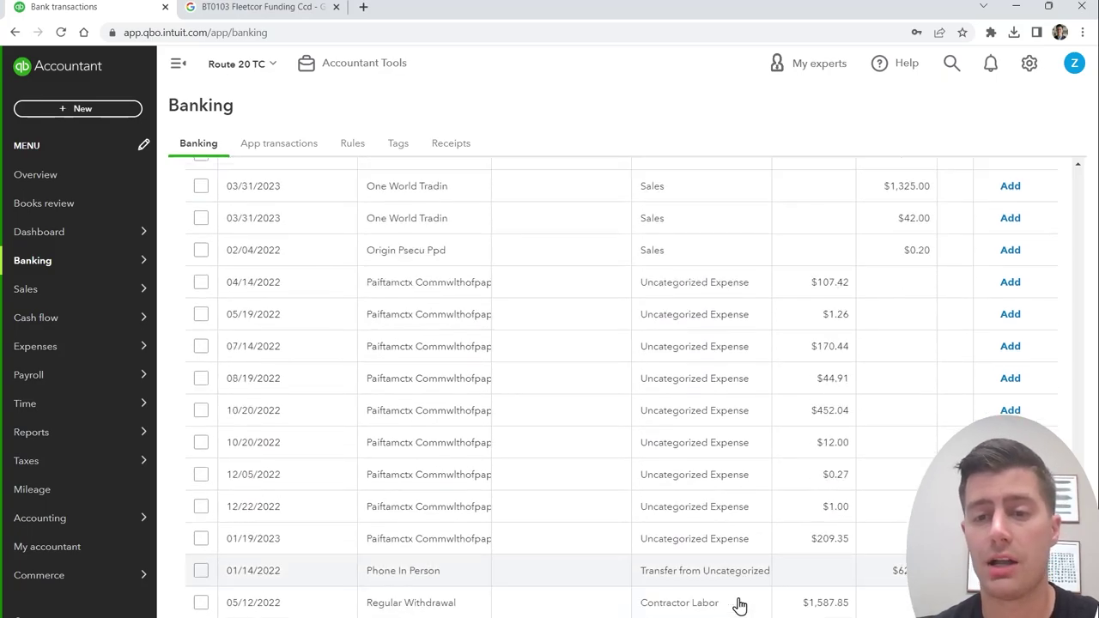
pyautogui.scroll(-4, 743, 604)
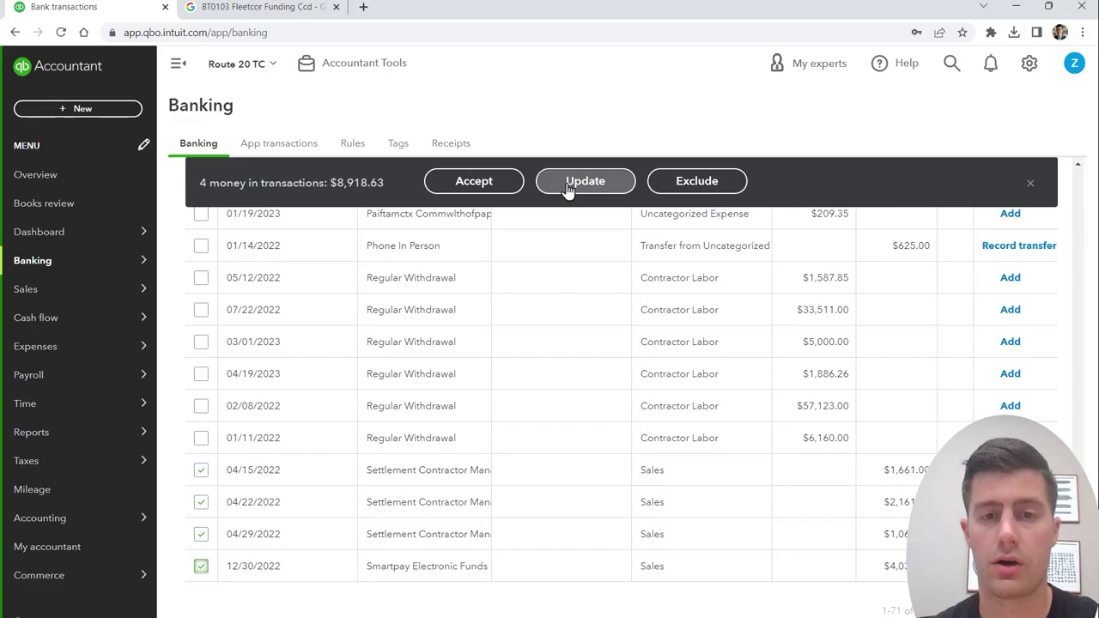
pyautogui.click(580, 191)
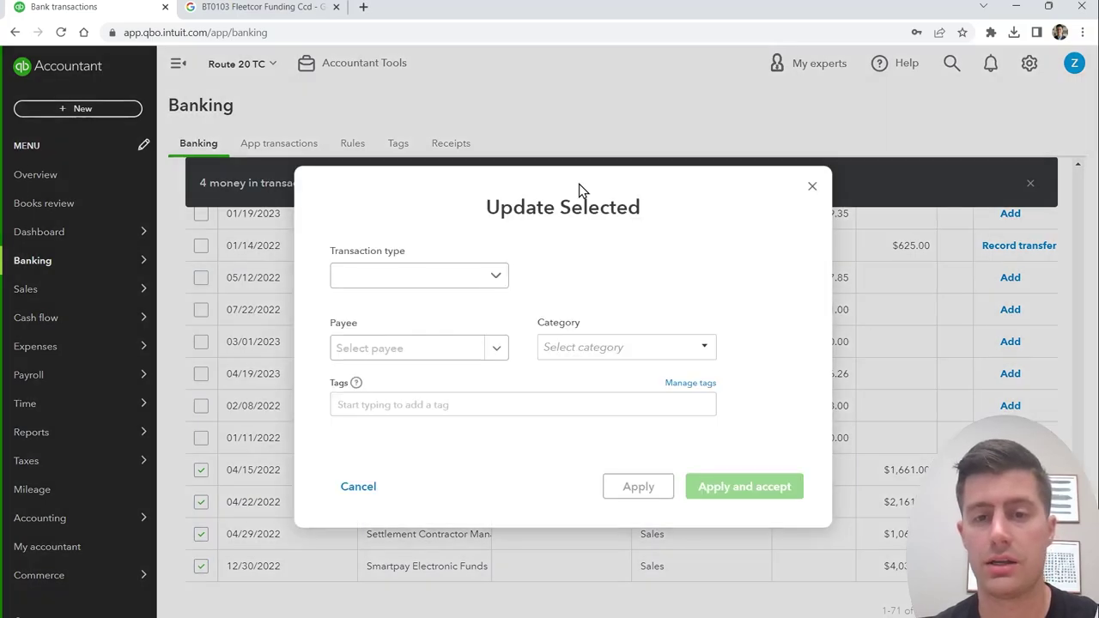
pyautogui.click(619, 346)
pyautogui.write('sales')
pyautogui.click(596, 400)
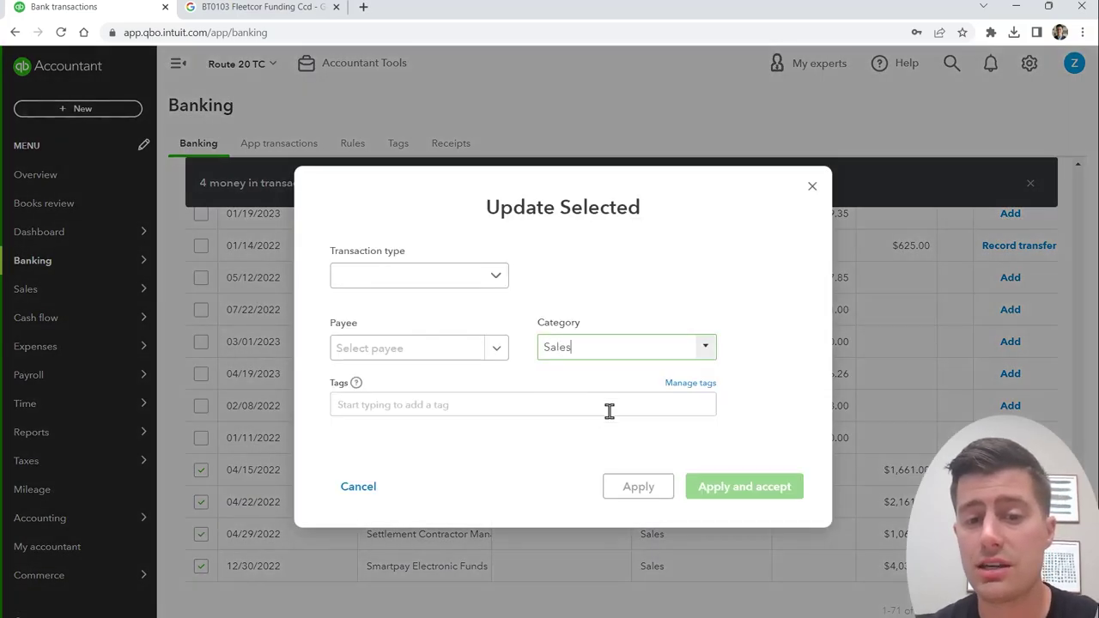
pyautogui.click(745, 487)
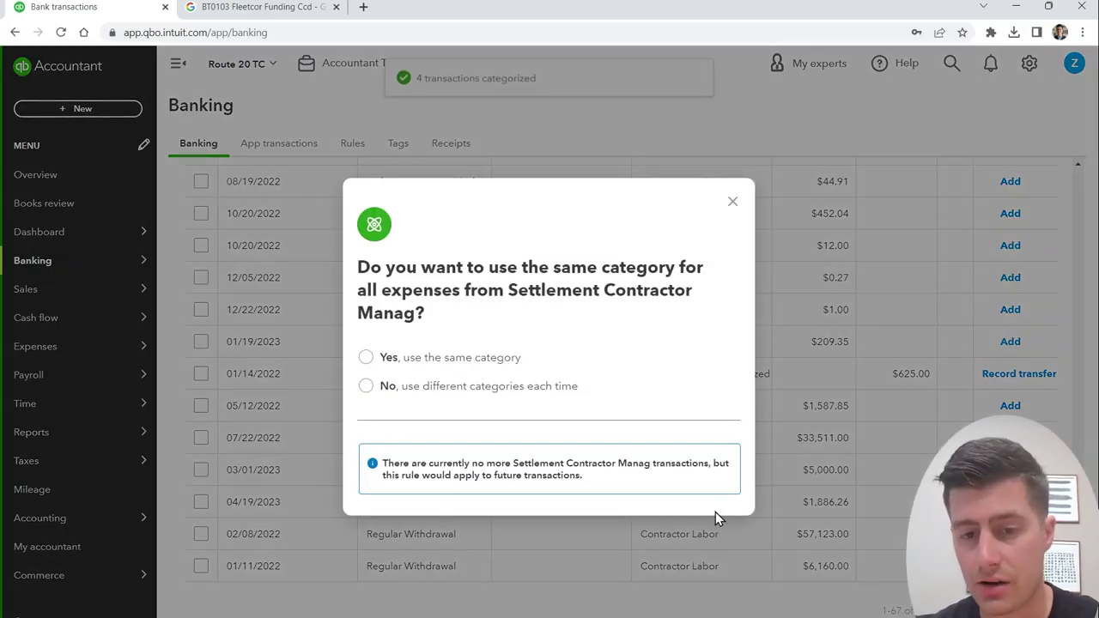
pyautogui.click(732, 203)
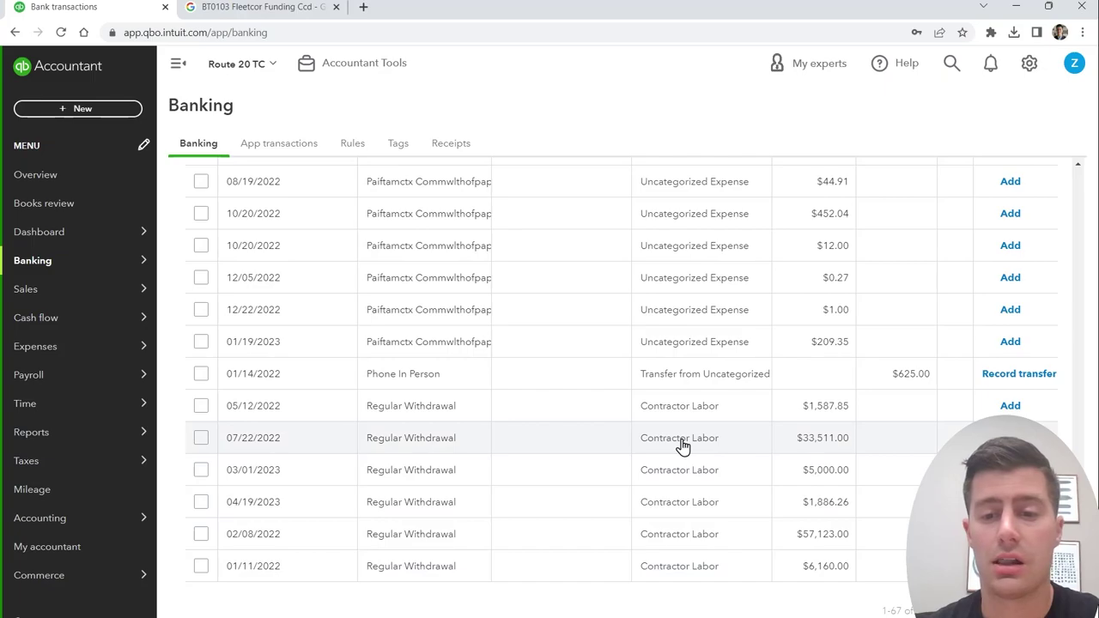
pyautogui.scroll(10, 680, 445)
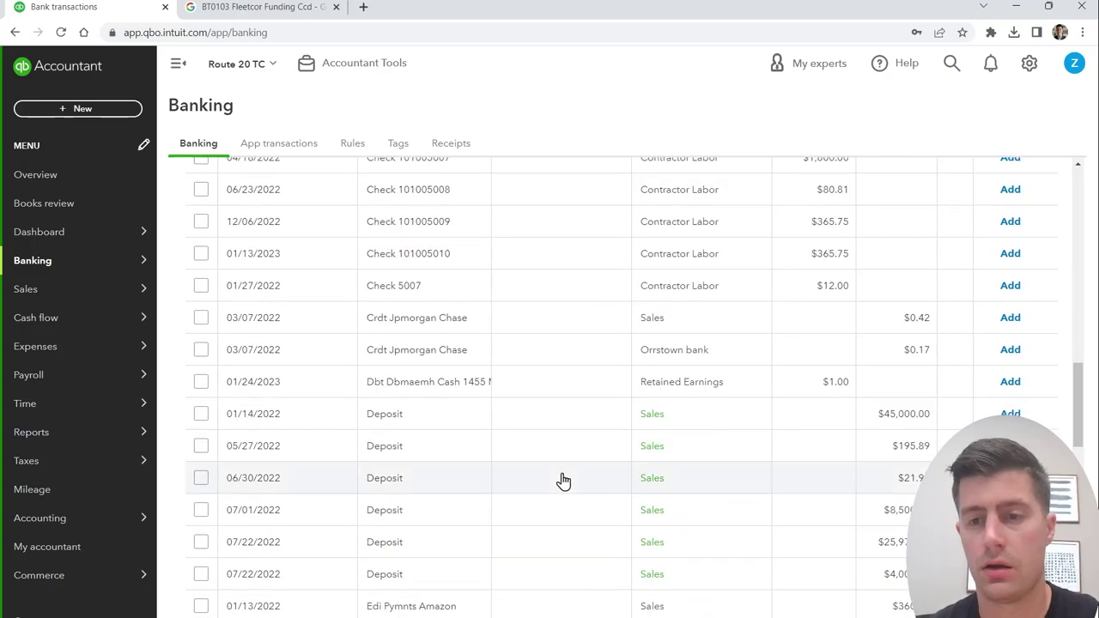
# Step: Categorize the $45,000 deposit to a new Truck Loan Long Term Liabilities account and add it
pyautogui.click(678, 420)
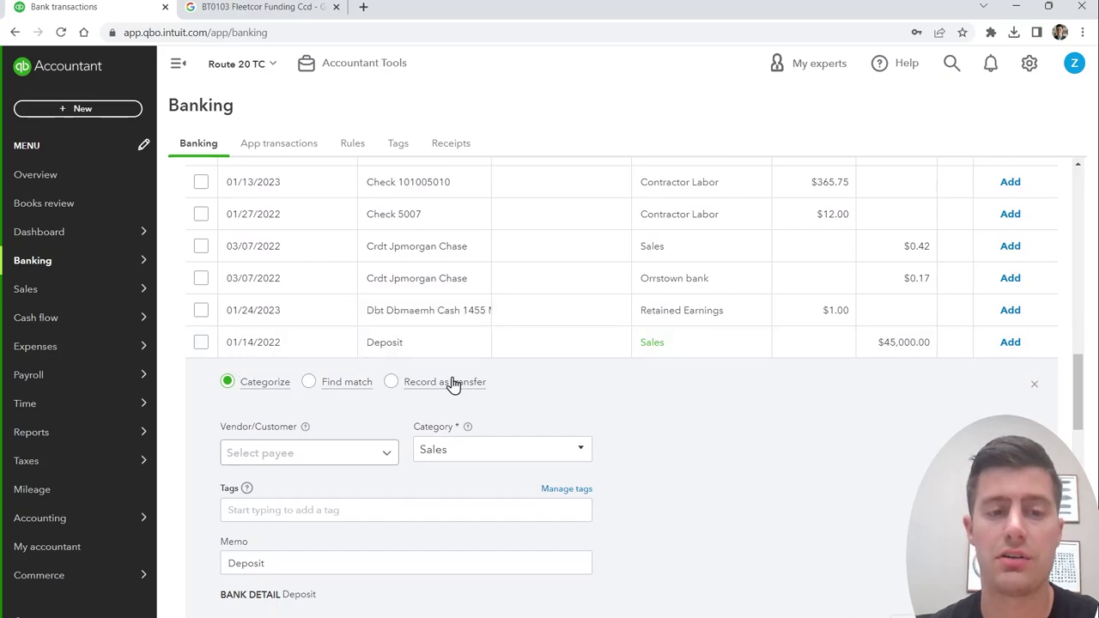
pyautogui.scroll(-1, 504, 413)
pyautogui.click(495, 378)
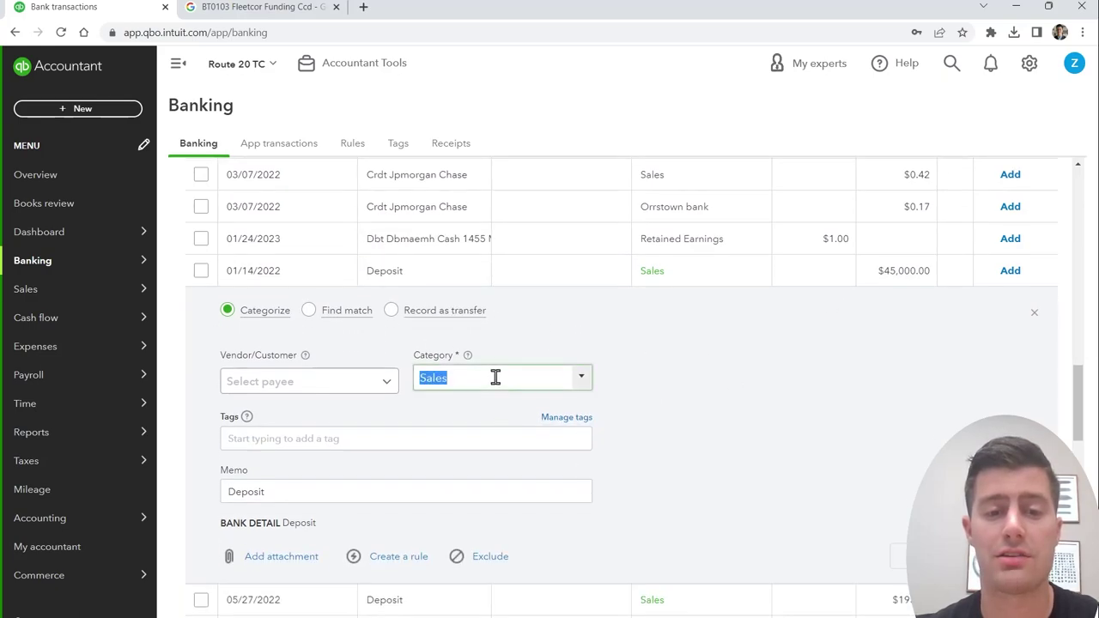
pyautogui.write('Truck Loan')
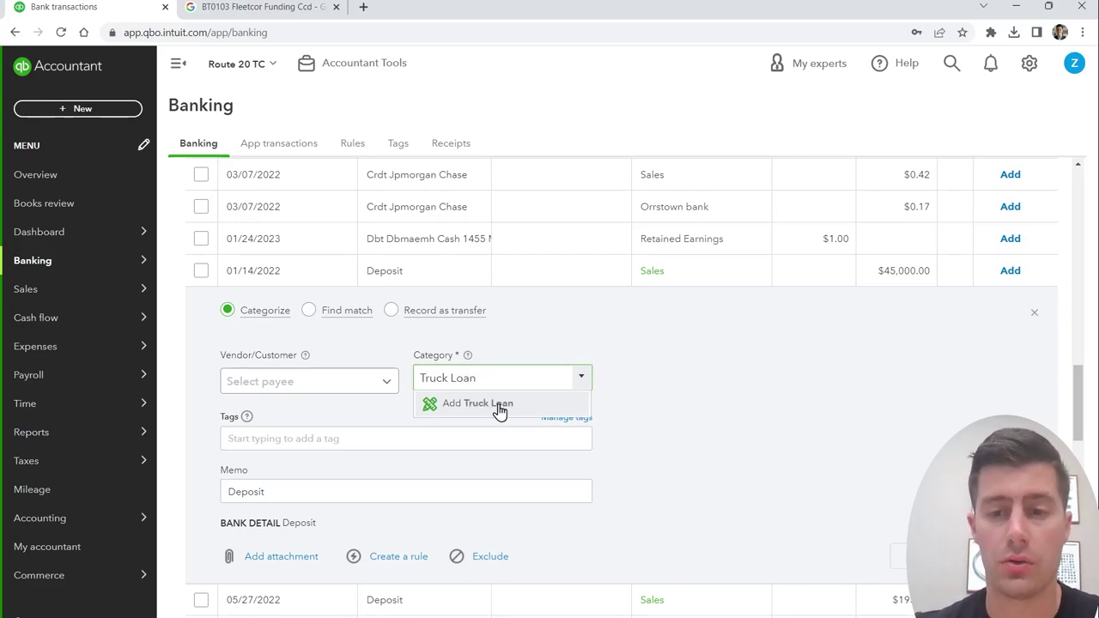
pyautogui.click(498, 405)
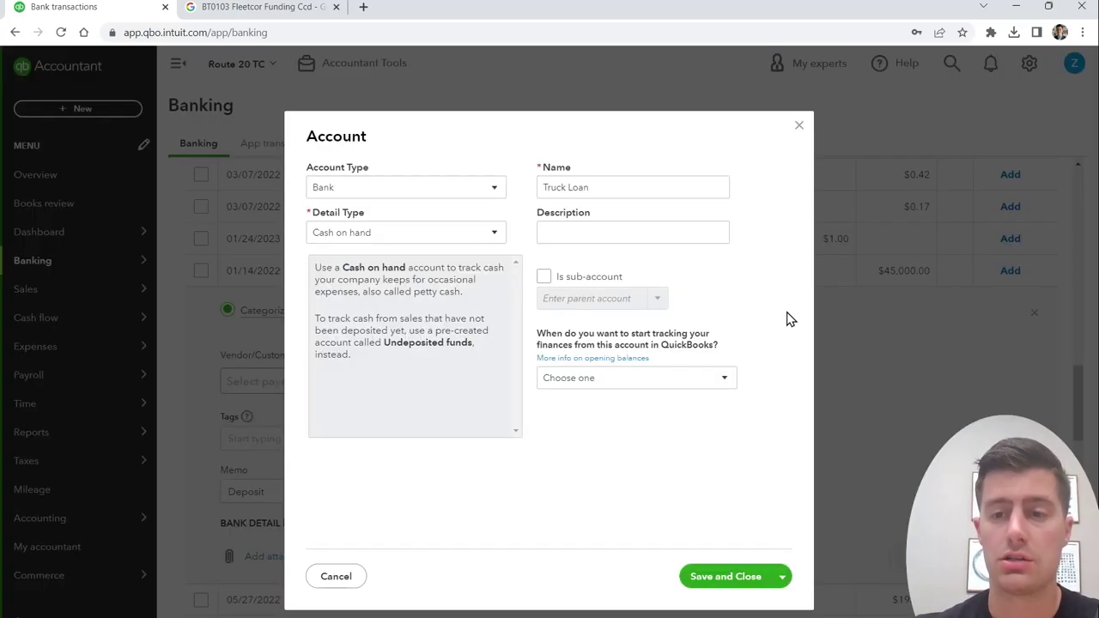
pyautogui.click(479, 194)
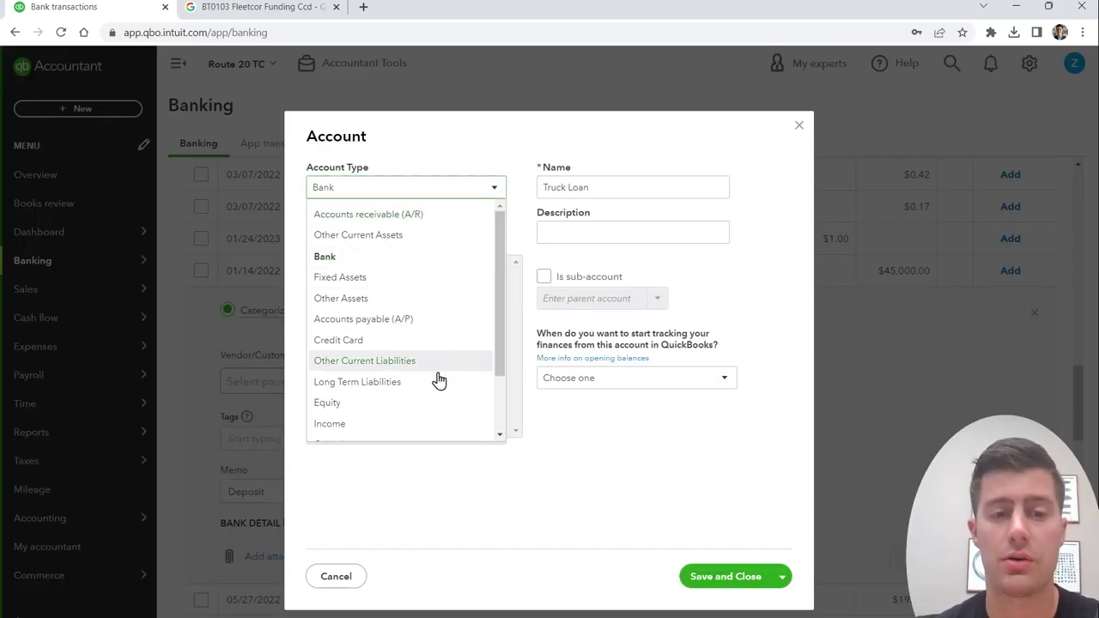
pyautogui.click(434, 383)
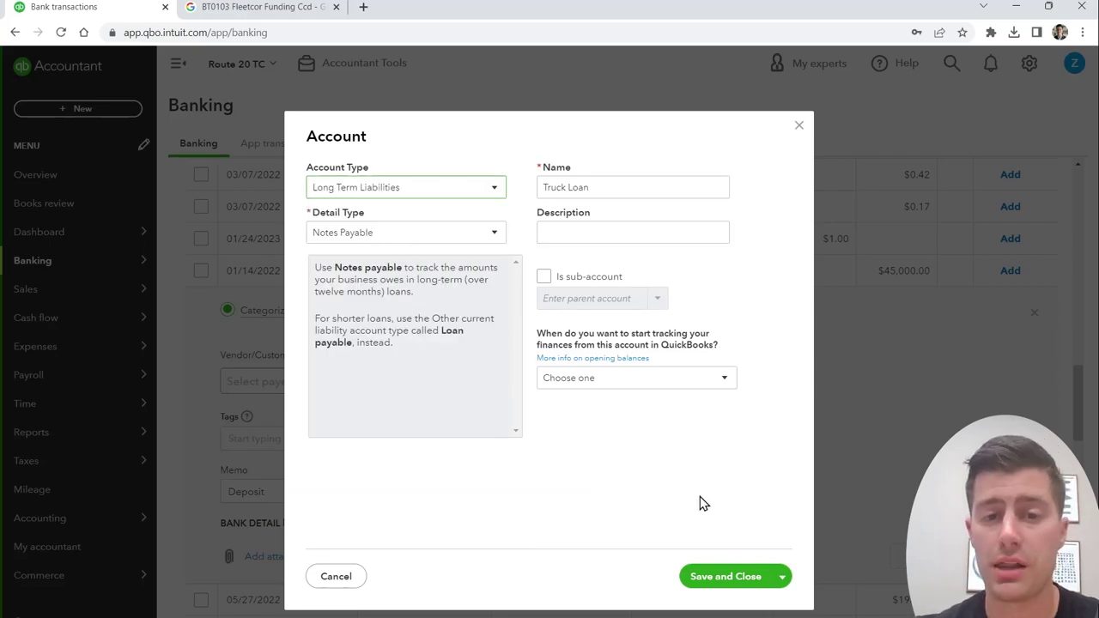
pyautogui.click(713, 579)
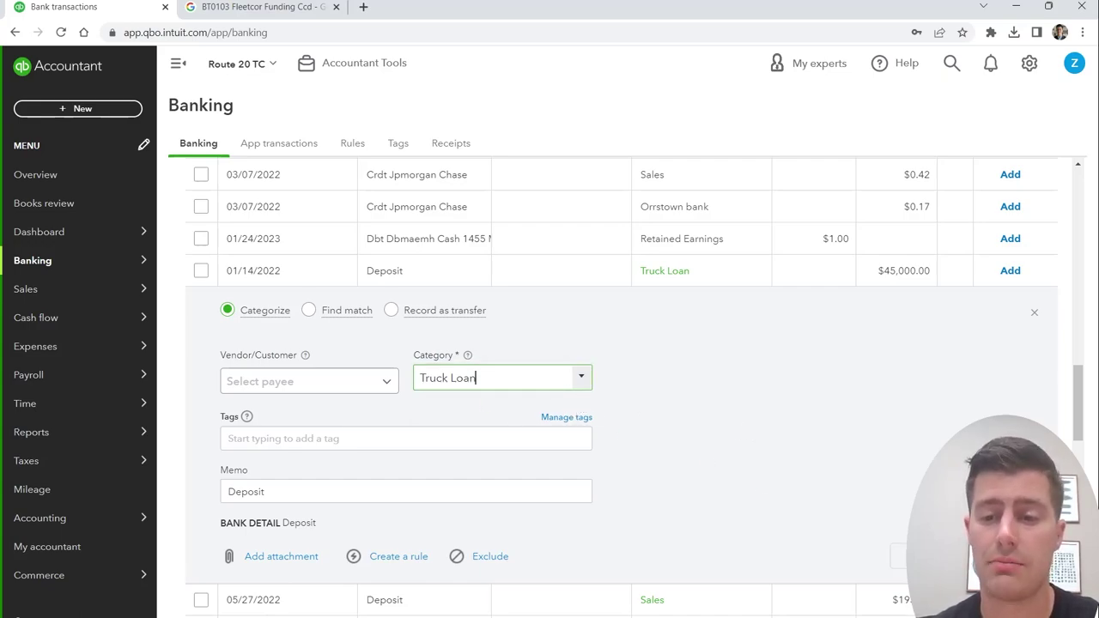
pyautogui.press('Return')
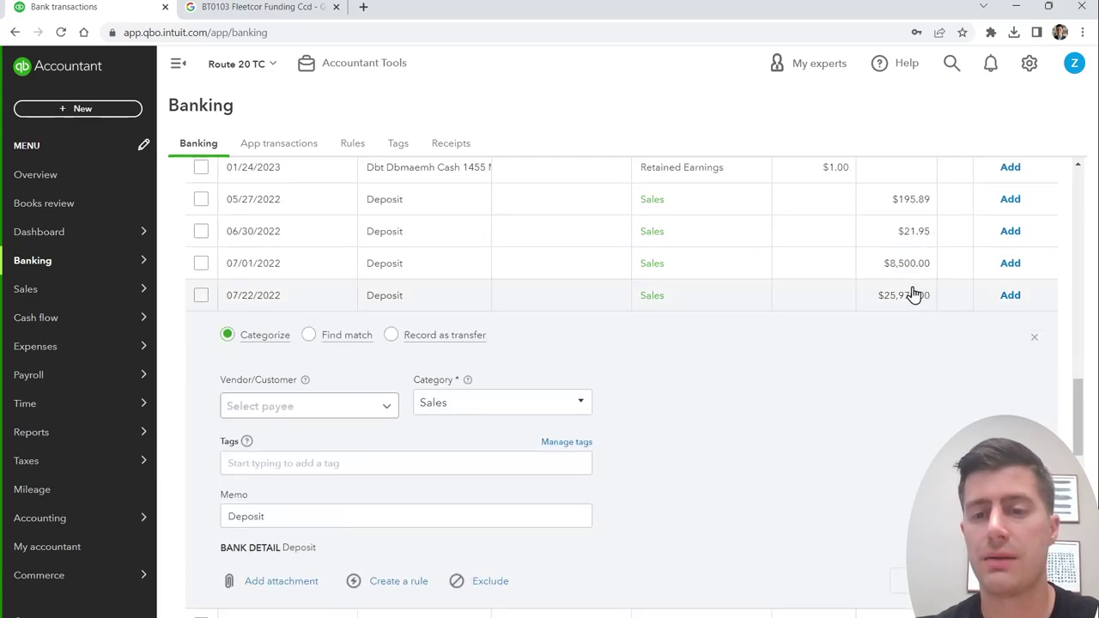
# Step: Categorize the $25,970 deposit as Trailer Loan and add it
pyautogui.click(504, 403)
pyautogui.write('t')
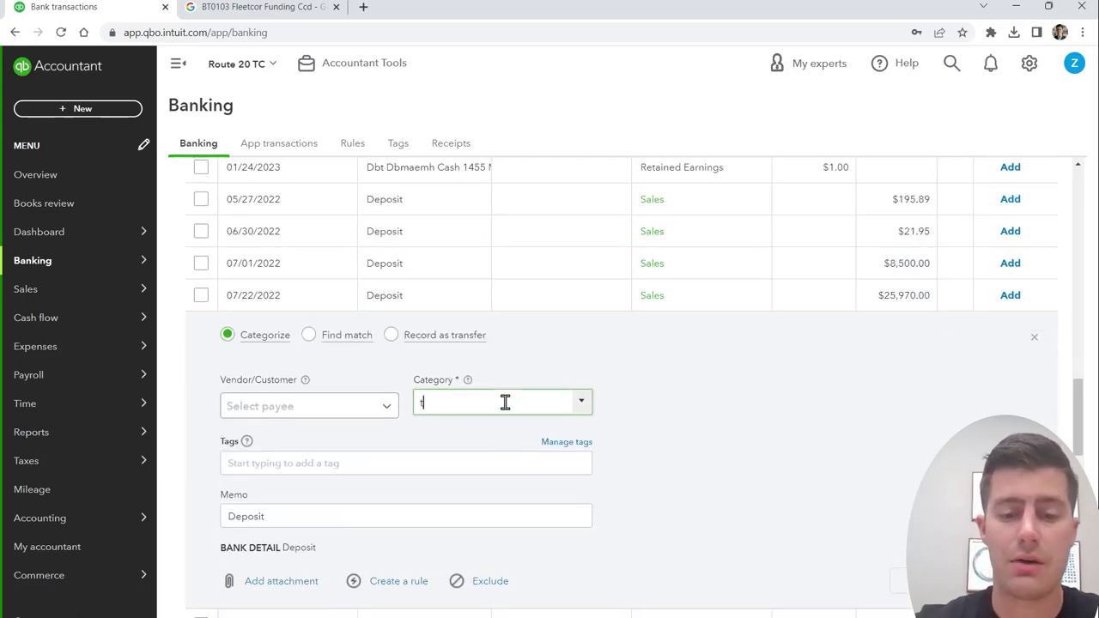
pyautogui.write('rai')
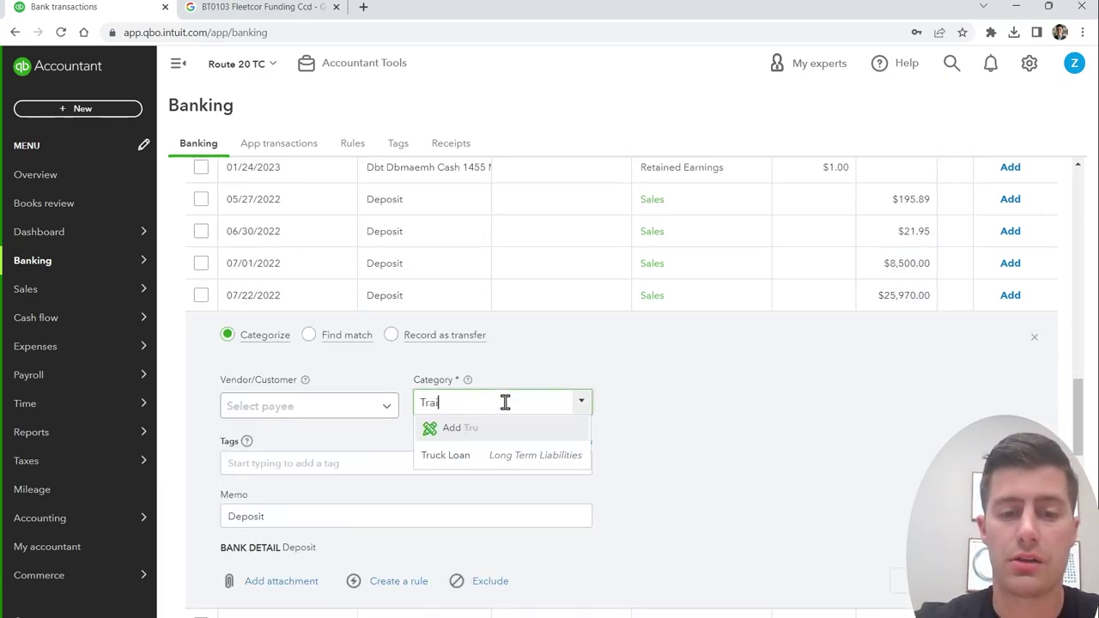
pyautogui.write('ler')
pyautogui.press('Return')
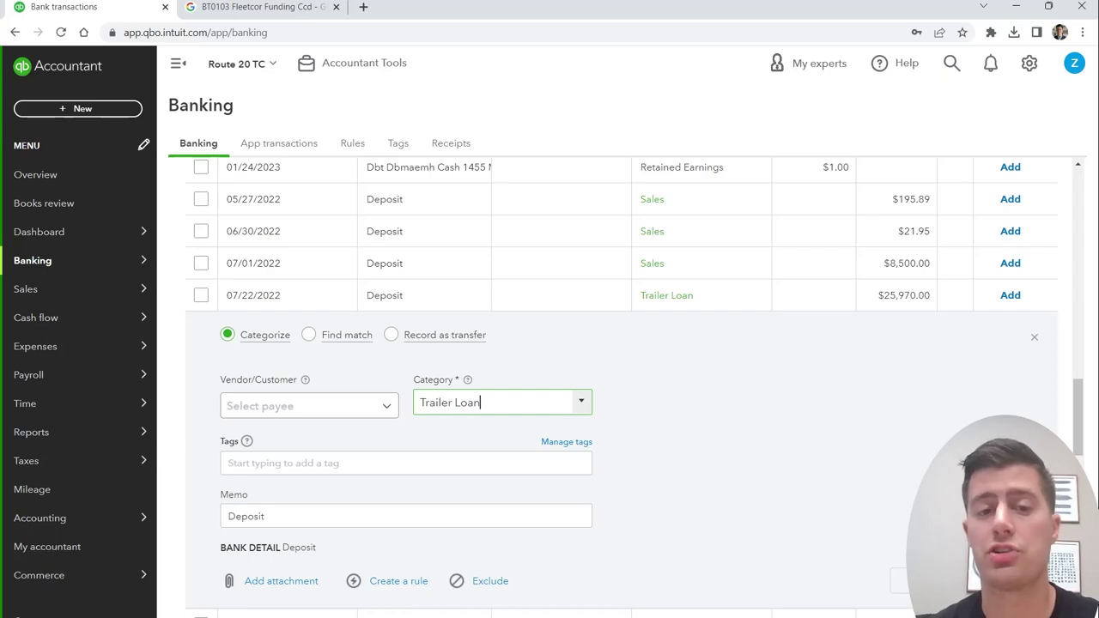
pyautogui.press('Return')
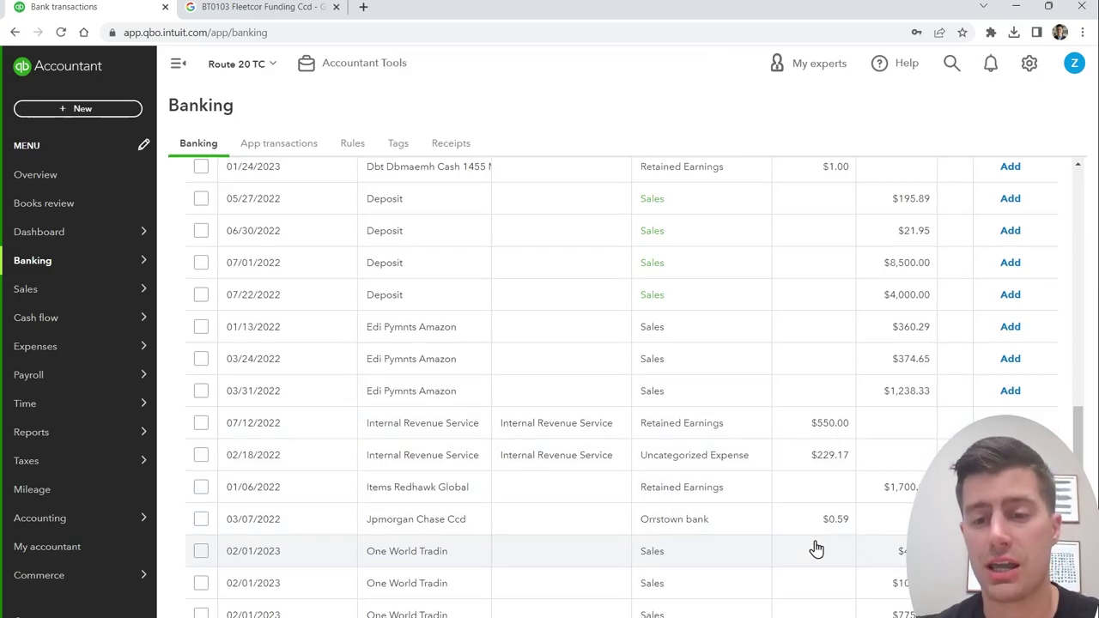
pyautogui.scroll(-8, 815, 547)
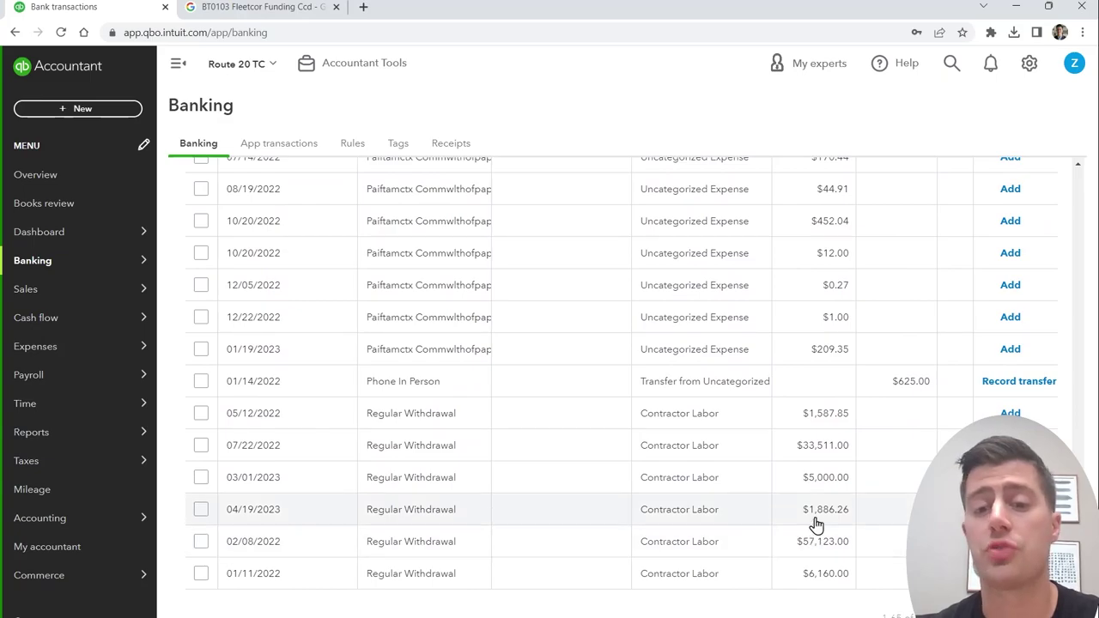
# Step: Start a new Trailer account of type Fixed Assets for the $33,511.00 withdrawal
pyautogui.click(717, 457)
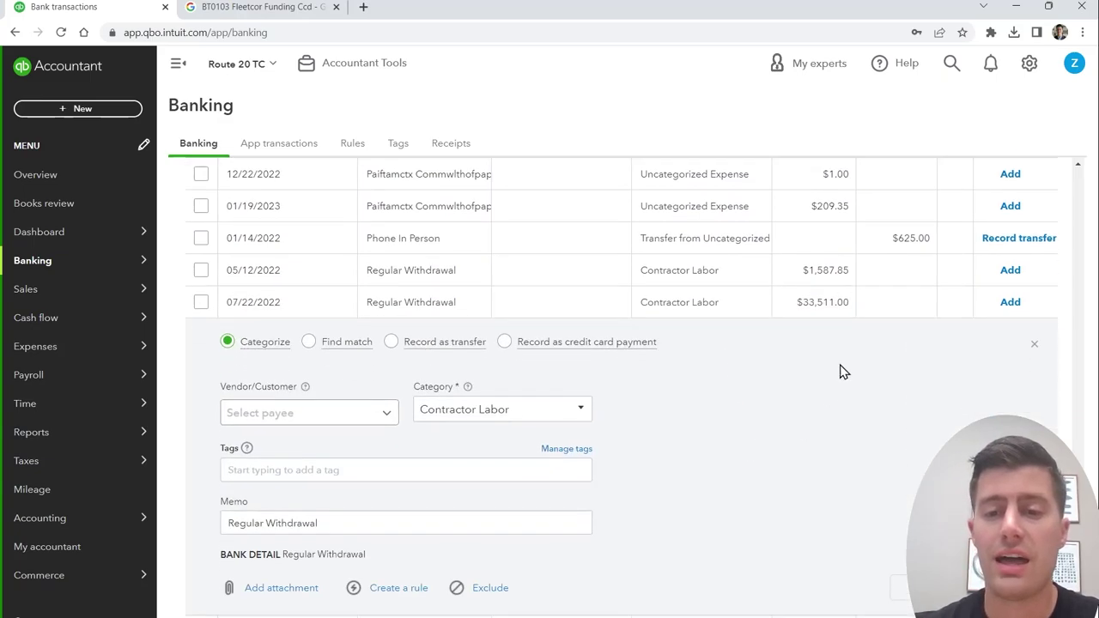
pyautogui.click(544, 413)
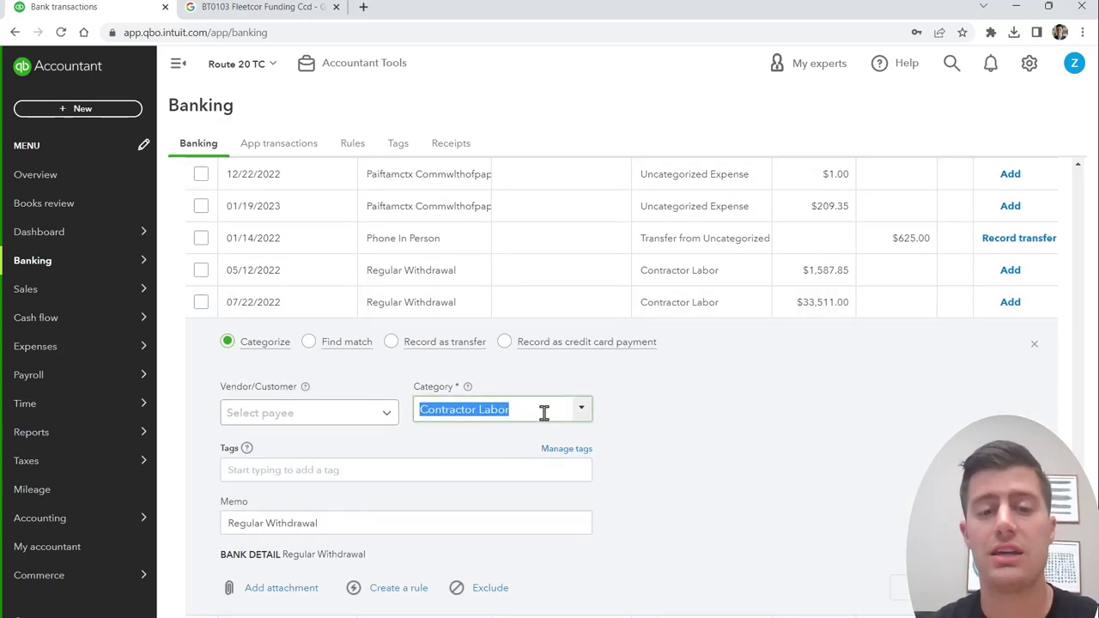
pyautogui.write('Tra')
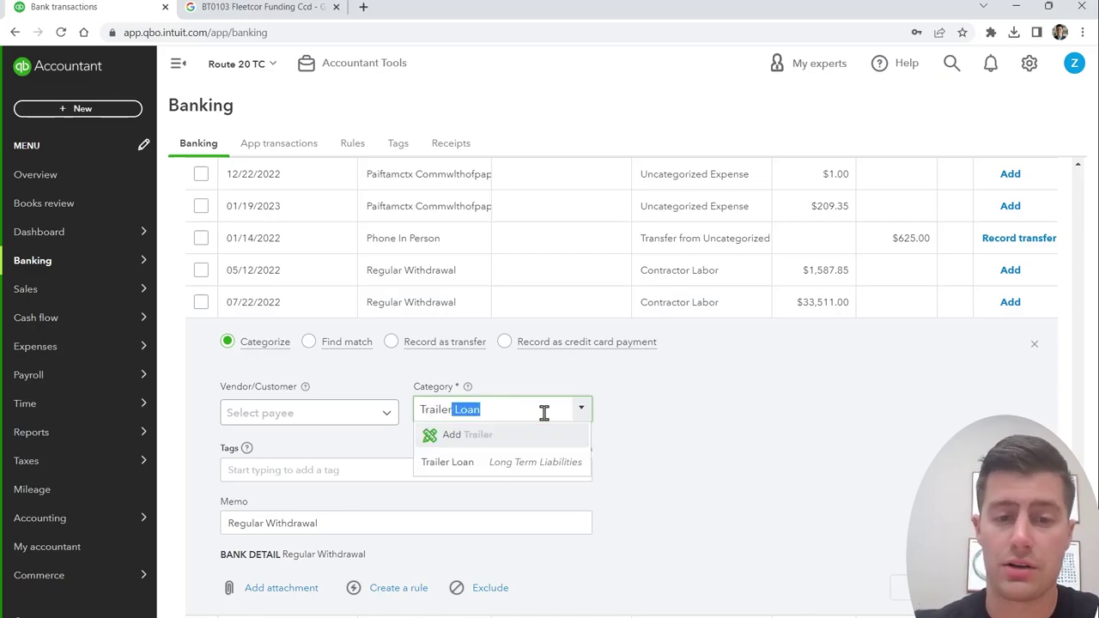
pyautogui.press('BackSpace')
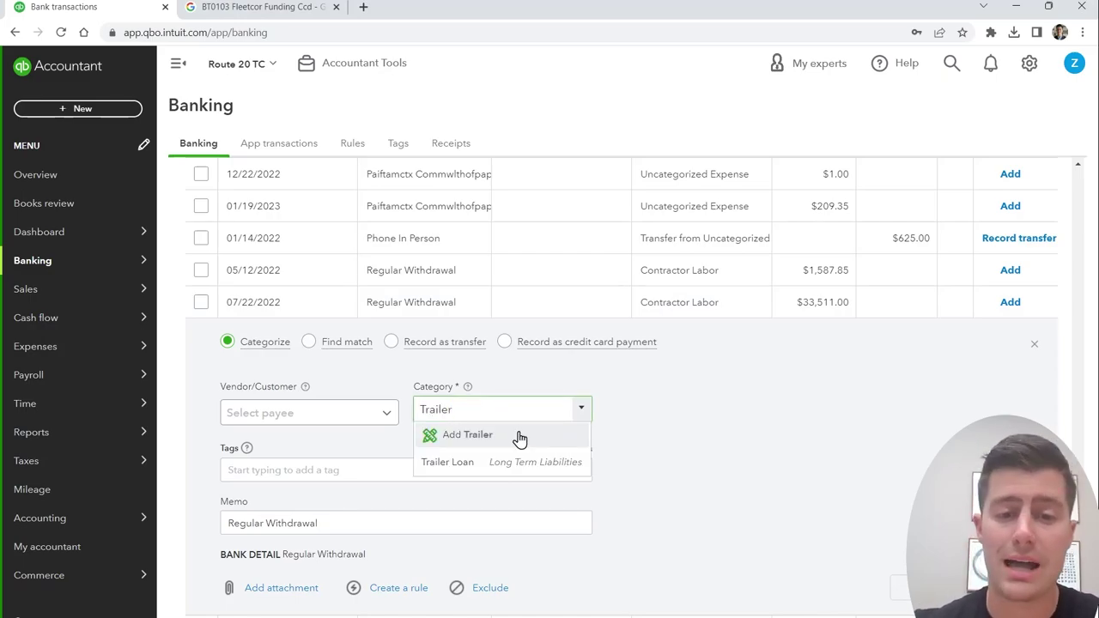
pyautogui.click(481, 440)
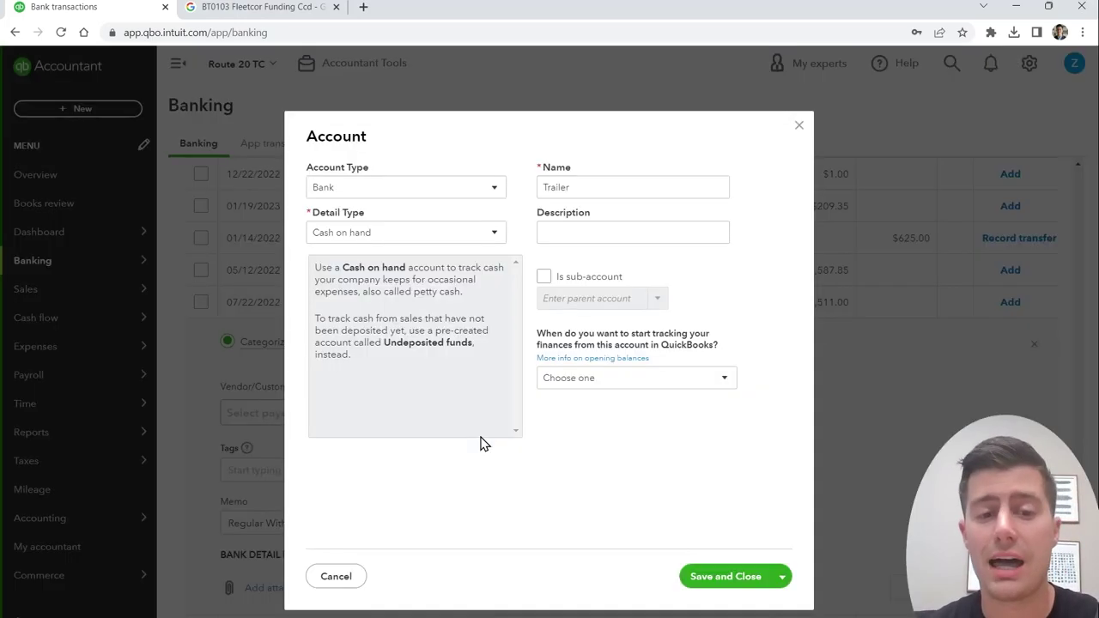
pyautogui.click(449, 190)
pyautogui.click(427, 279)
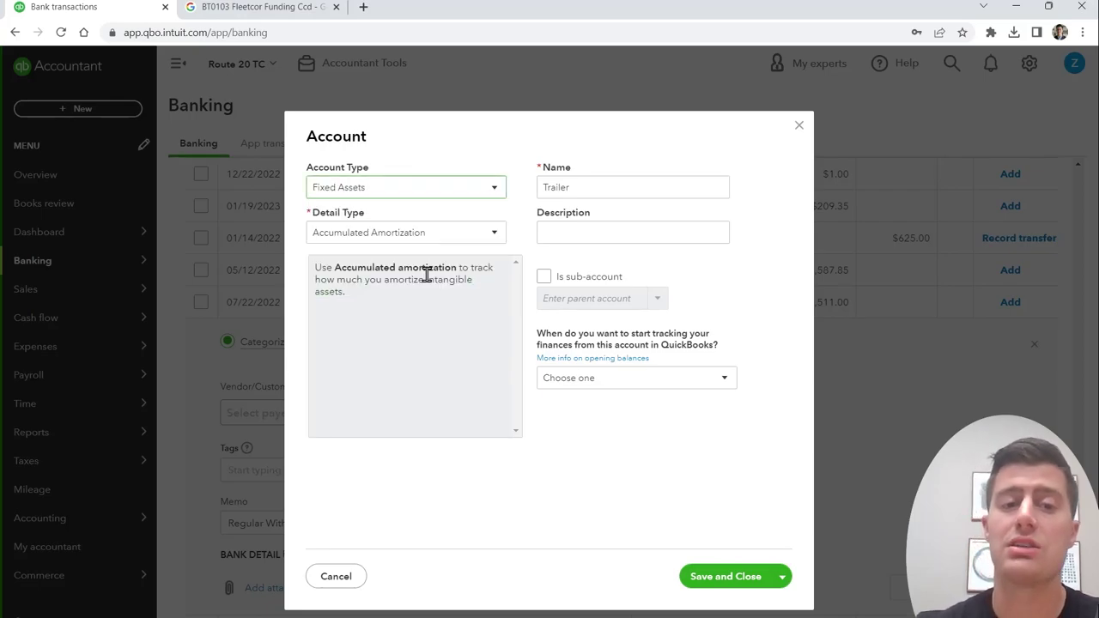
# Step: Give Trailer the Machinery & Equipment detail type, save it, and add the withdrawal under it
pyautogui.click(430, 239)
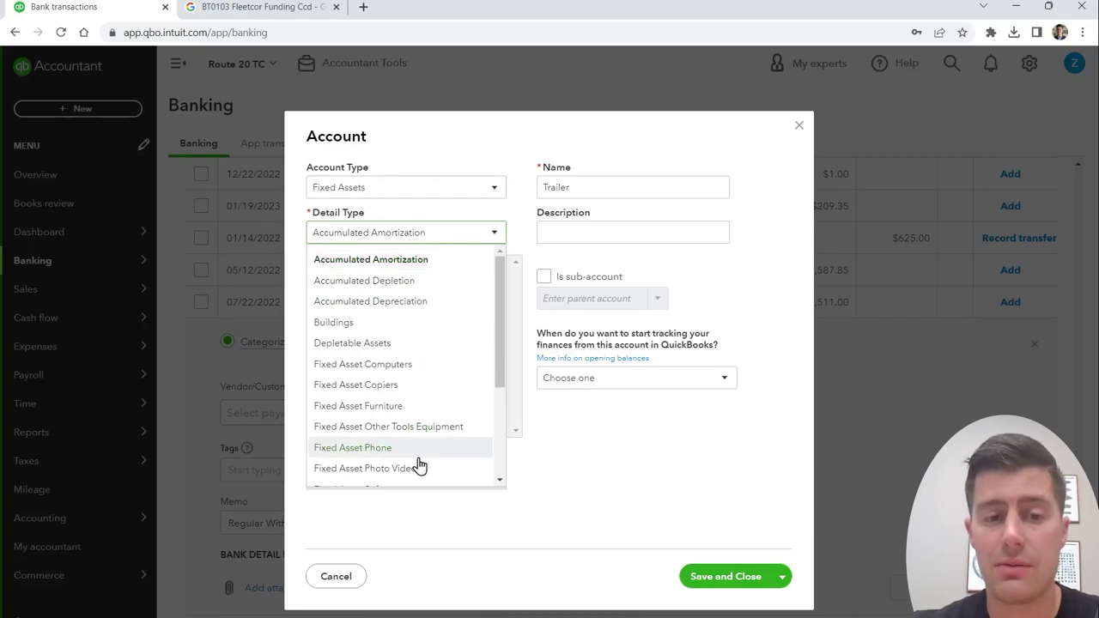
pyautogui.scroll(-3, 417, 460)
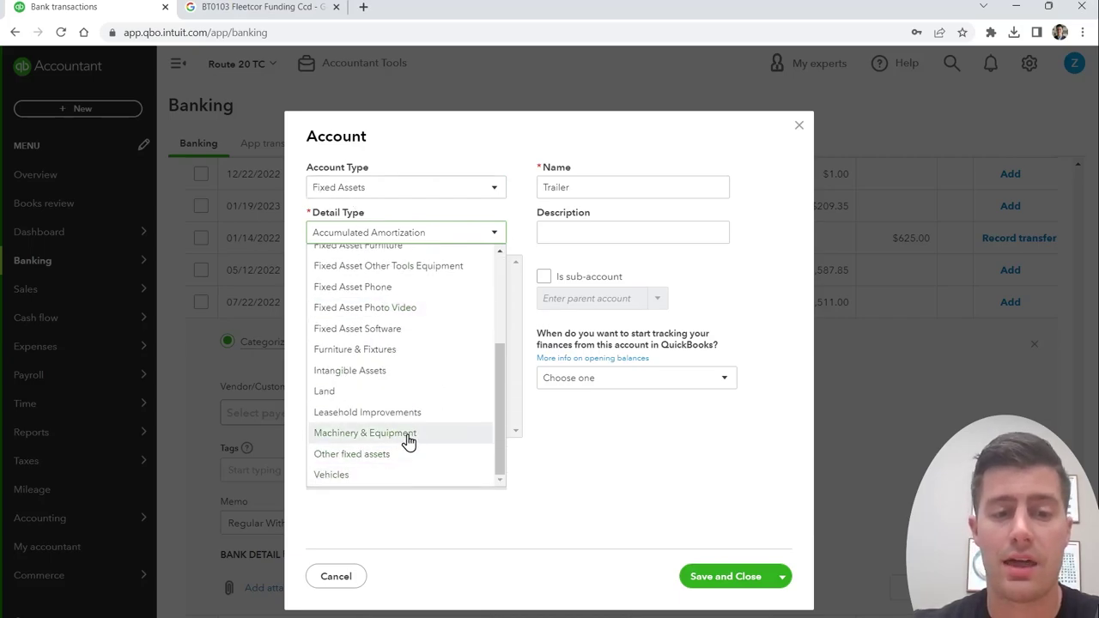
pyautogui.click(410, 434)
pyautogui.click(586, 189)
pyautogui.doubleClick(615, 187)
pyautogui.click(615, 186)
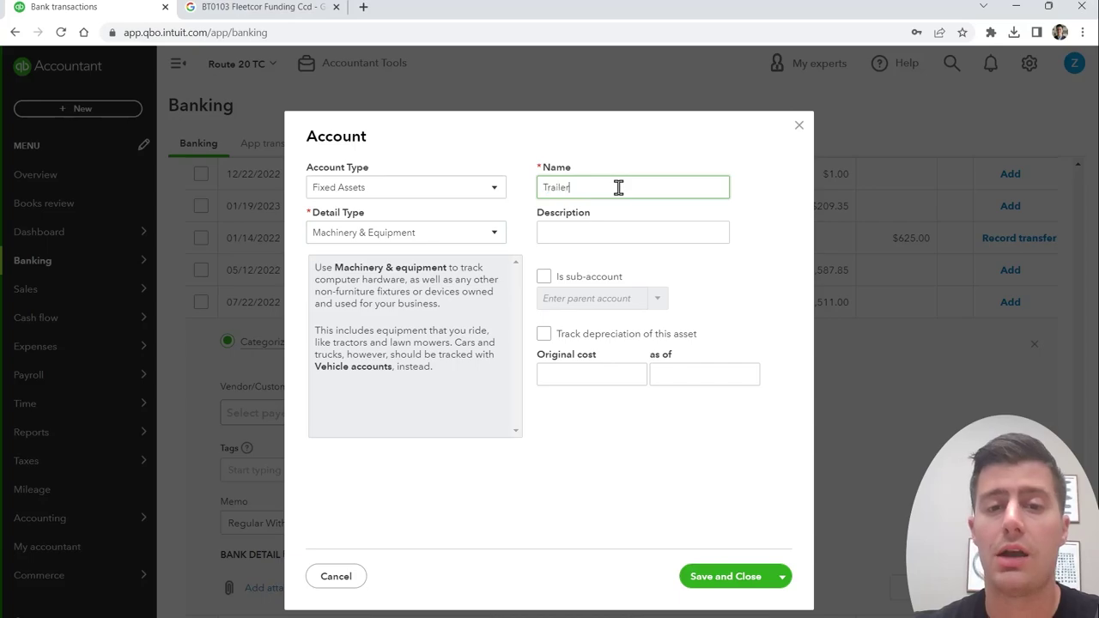
pyautogui.click(727, 576)
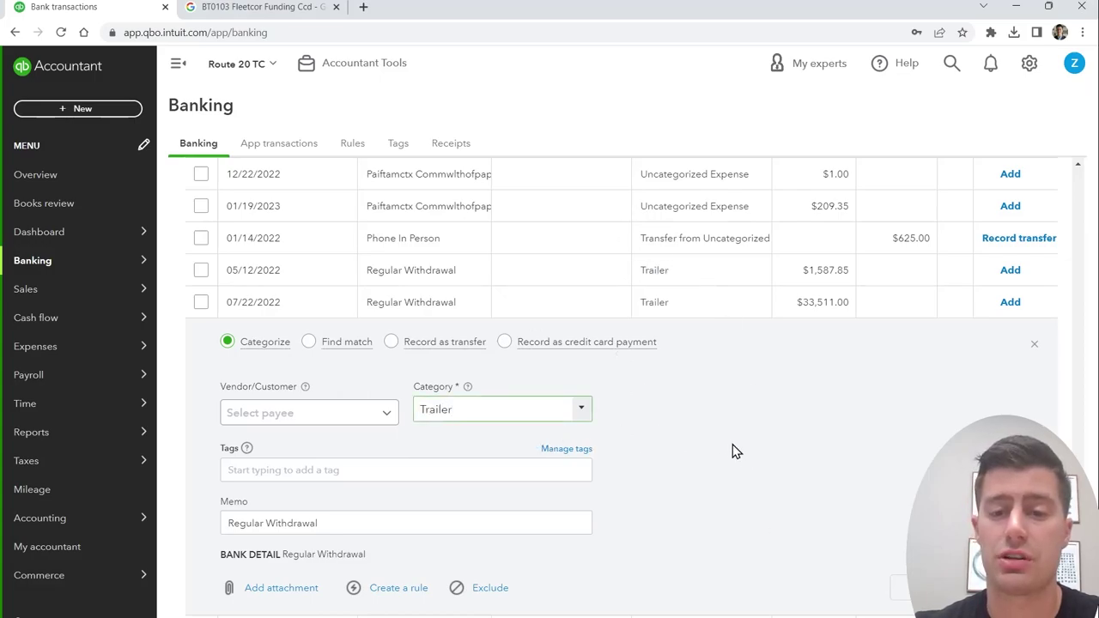
pyautogui.scroll(-1, 735, 453)
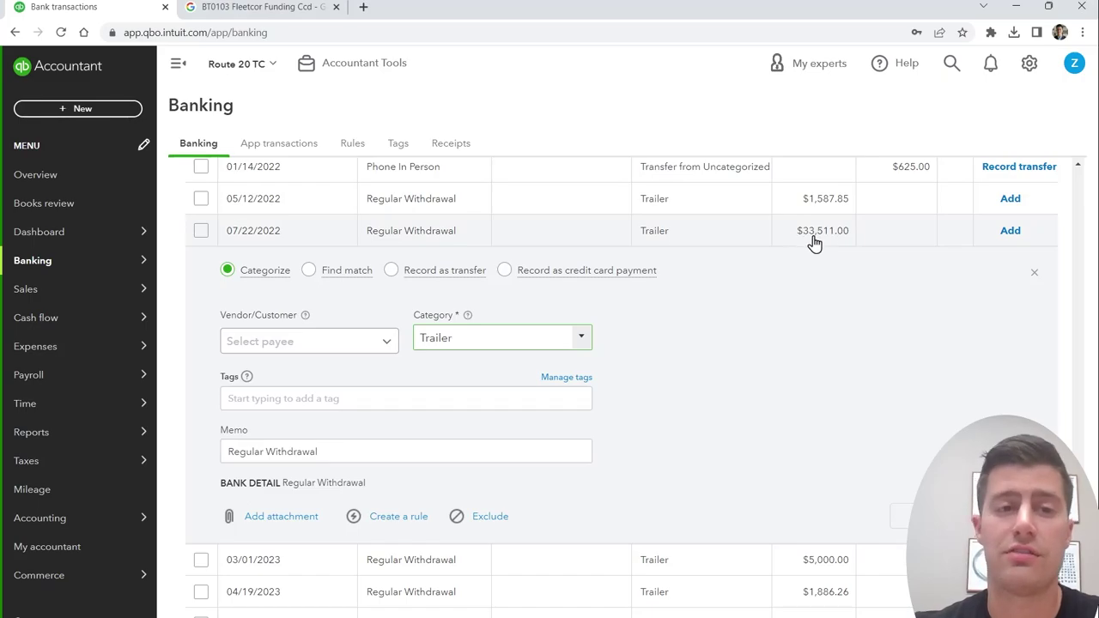
pyautogui.click(922, 516)
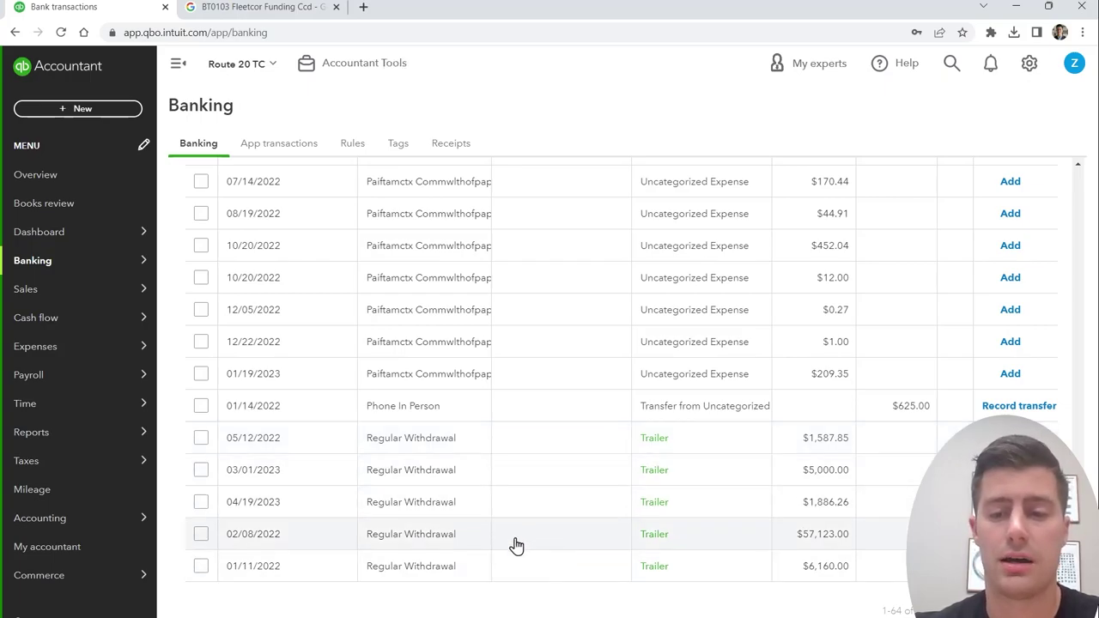
# Step: Create Truck 001 as a Fixed Assets Vehicles account and add the 02/08/2022 $57,123.00 withdrawal under it
pyautogui.click(517, 539)
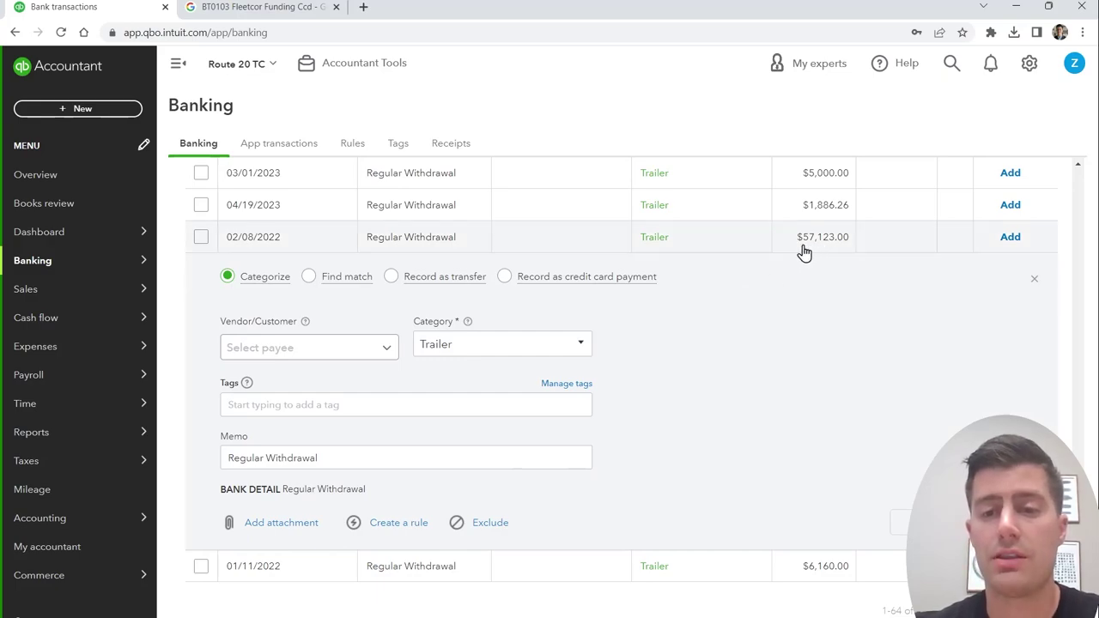
pyautogui.click(518, 347)
pyautogui.write('T')
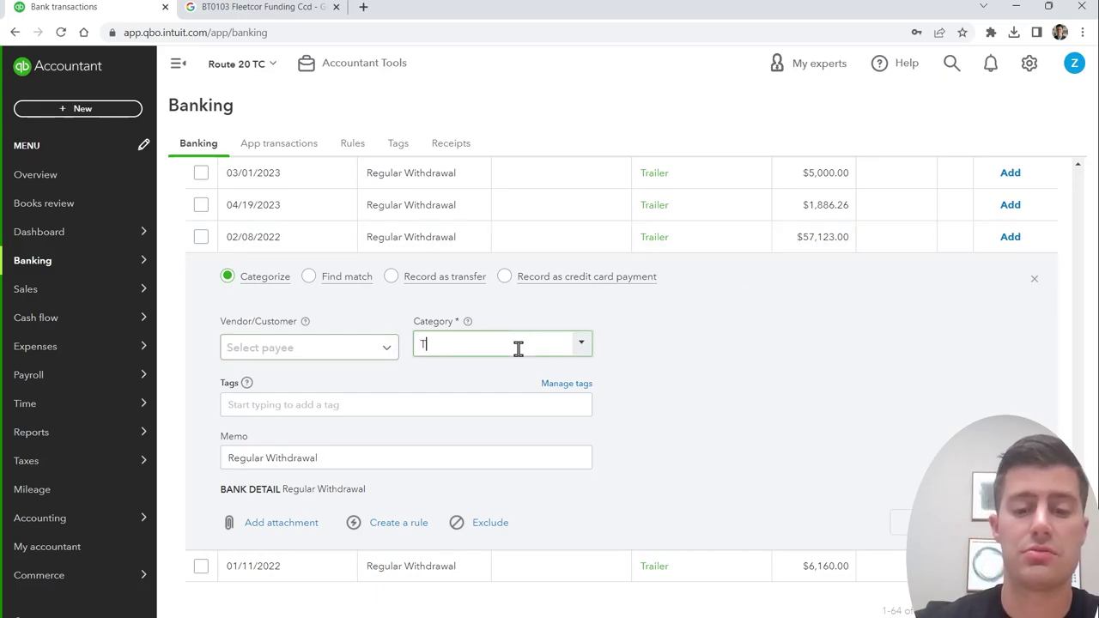
pyautogui.write('ruck 001')
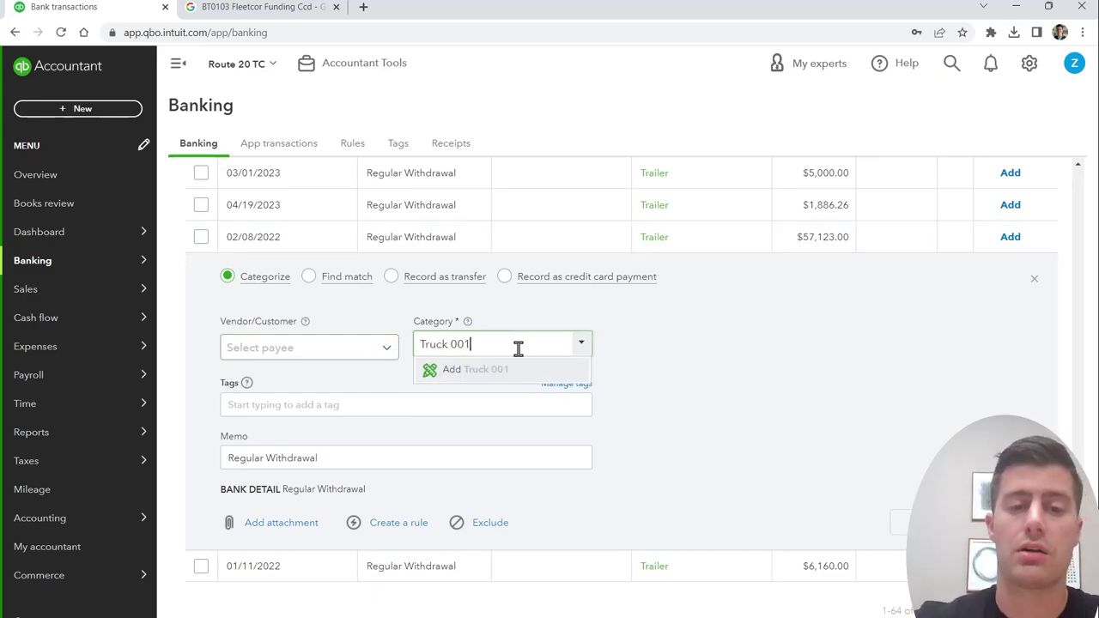
pyautogui.click(498, 371)
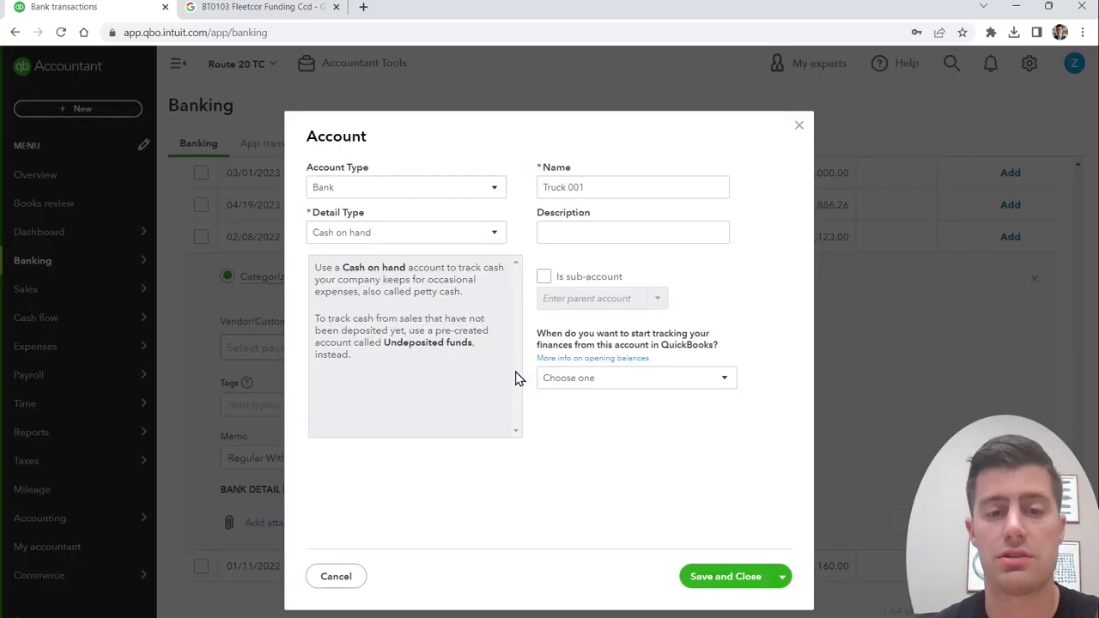
pyautogui.click(493, 190)
pyautogui.click(421, 278)
pyautogui.click(447, 231)
pyautogui.scroll(-3, 421, 455)
pyautogui.click(414, 474)
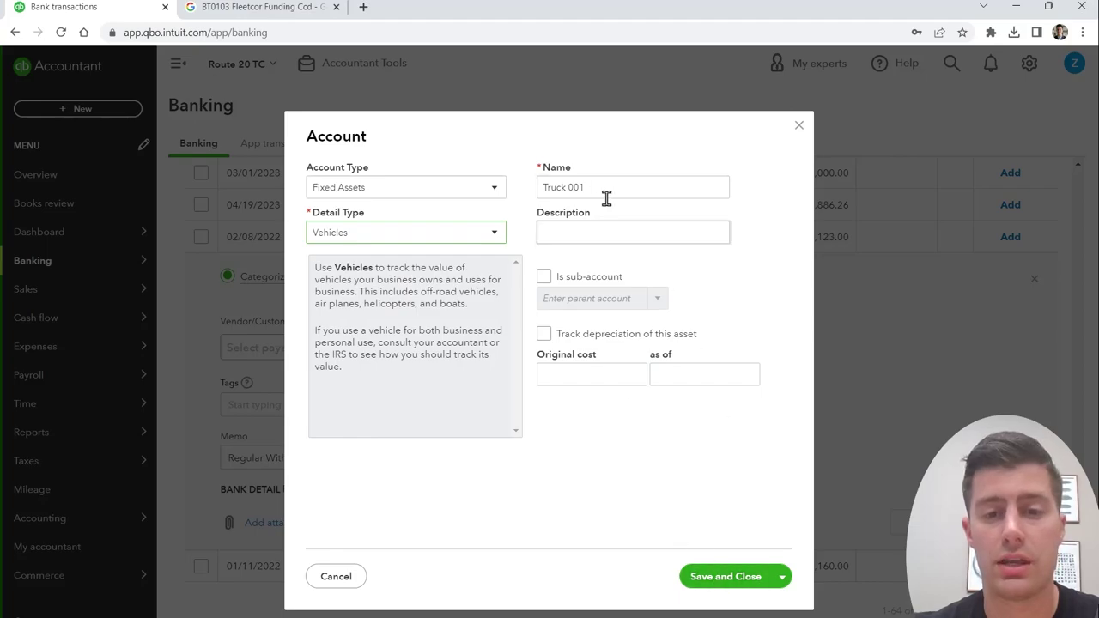
pyautogui.click(714, 582)
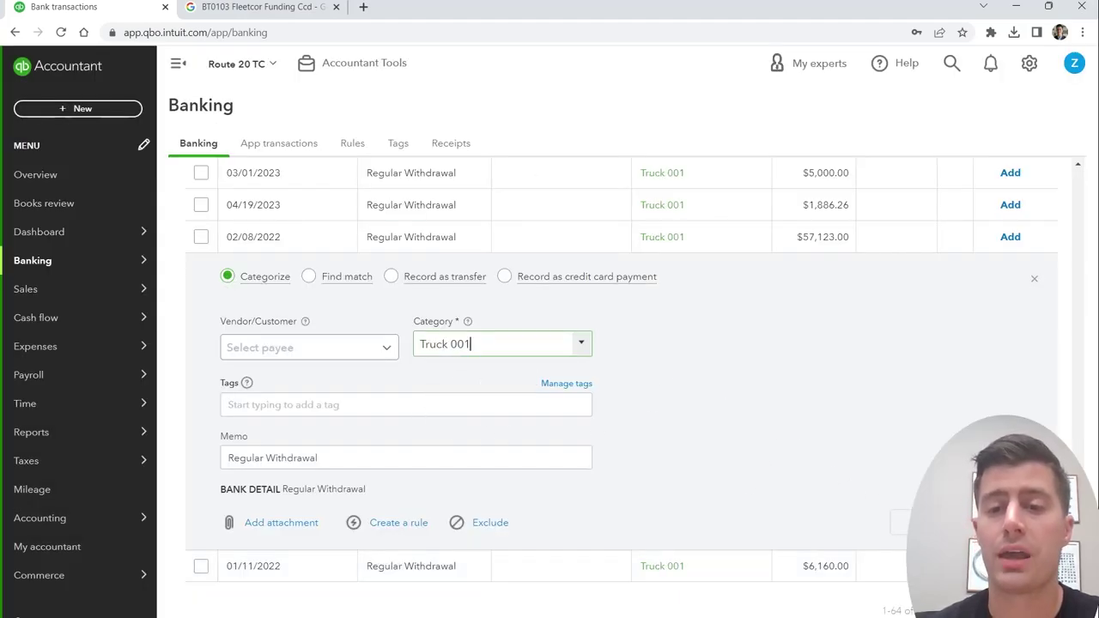
pyautogui.click(900, 522)
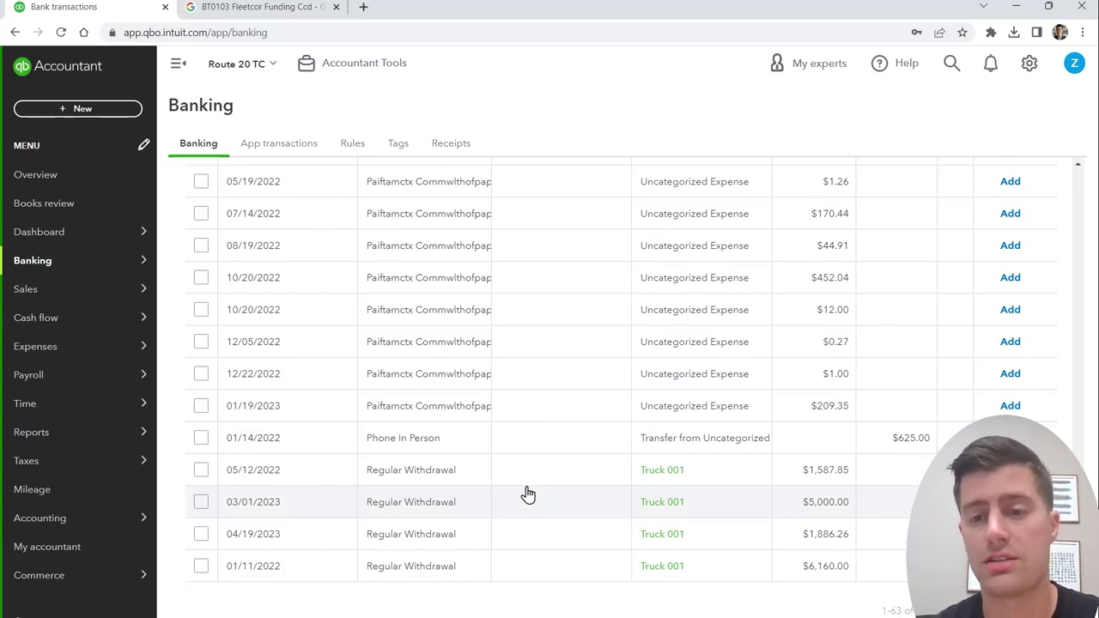
# Step: Select the eight withdrawals from 04/14/2022 to 12/22/2022 and set them to Expense, Vehicle Fuel
pyautogui.scroll(1, 552, 449)
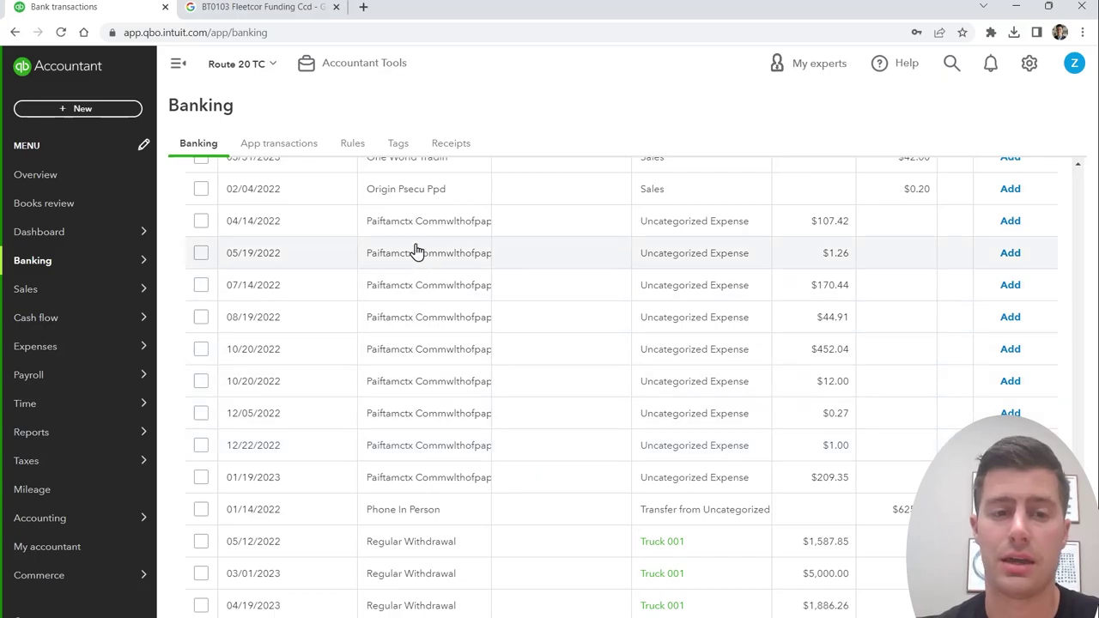
pyautogui.click(200, 224)
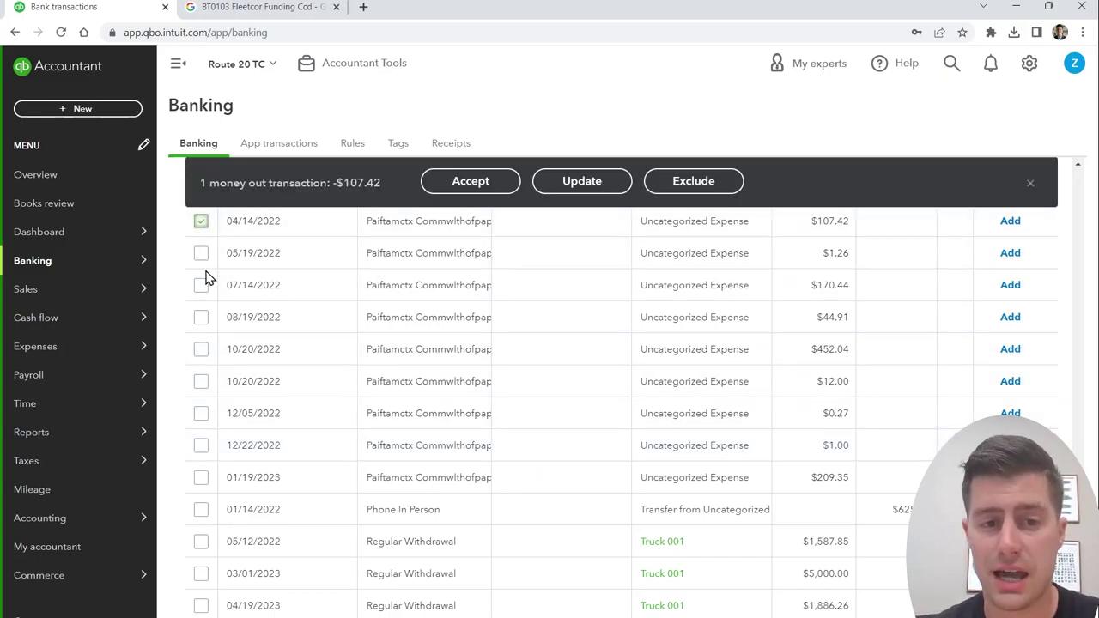
pyautogui.keyDown('shift'); pyautogui.click(200, 447); pyautogui.keyUp('shift')
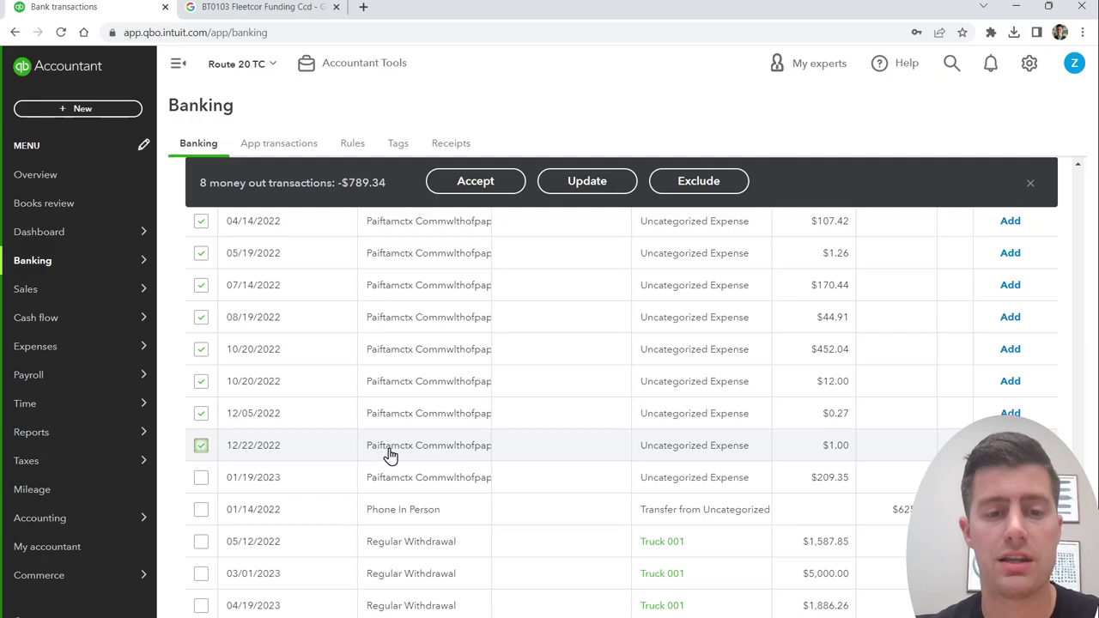
pyautogui.click(587, 182)
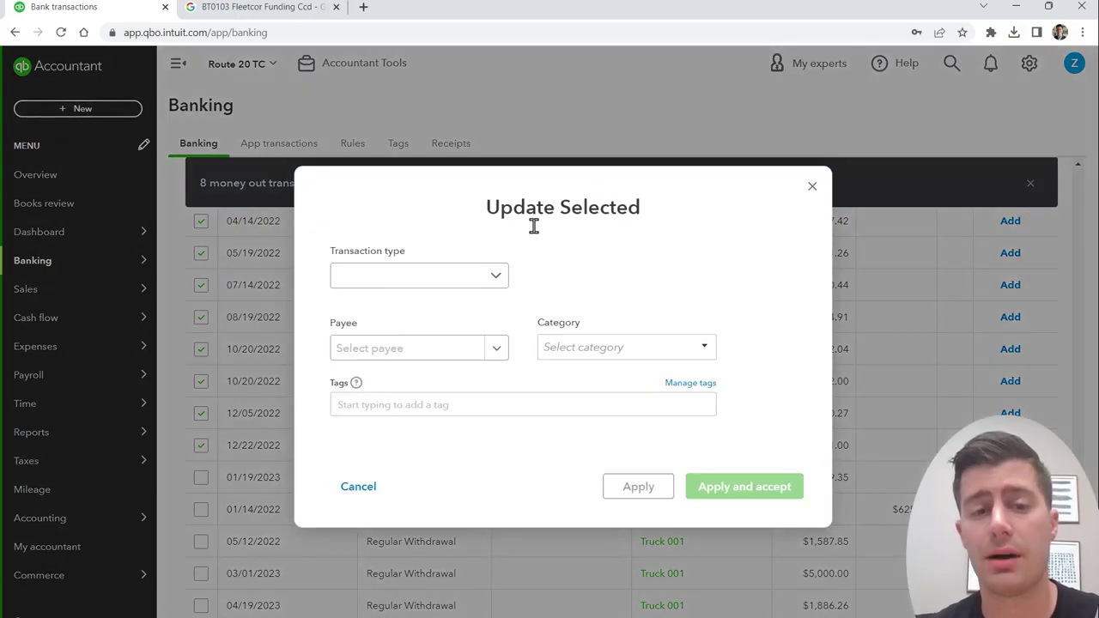
pyautogui.click(490, 285)
pyautogui.click(466, 309)
pyautogui.click(590, 347)
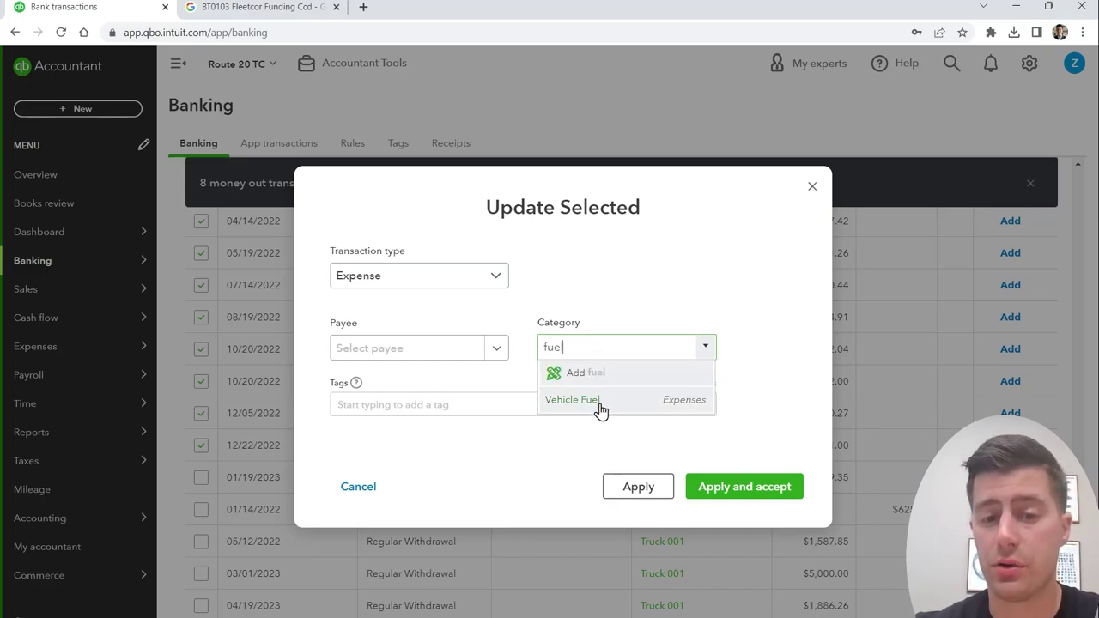
pyautogui.click(597, 405)
# Step: Add PA Department of Revenue as a new vendor payee, then apply and accept all eight
pyautogui.click(438, 357)
pyautogui.write('PA ')
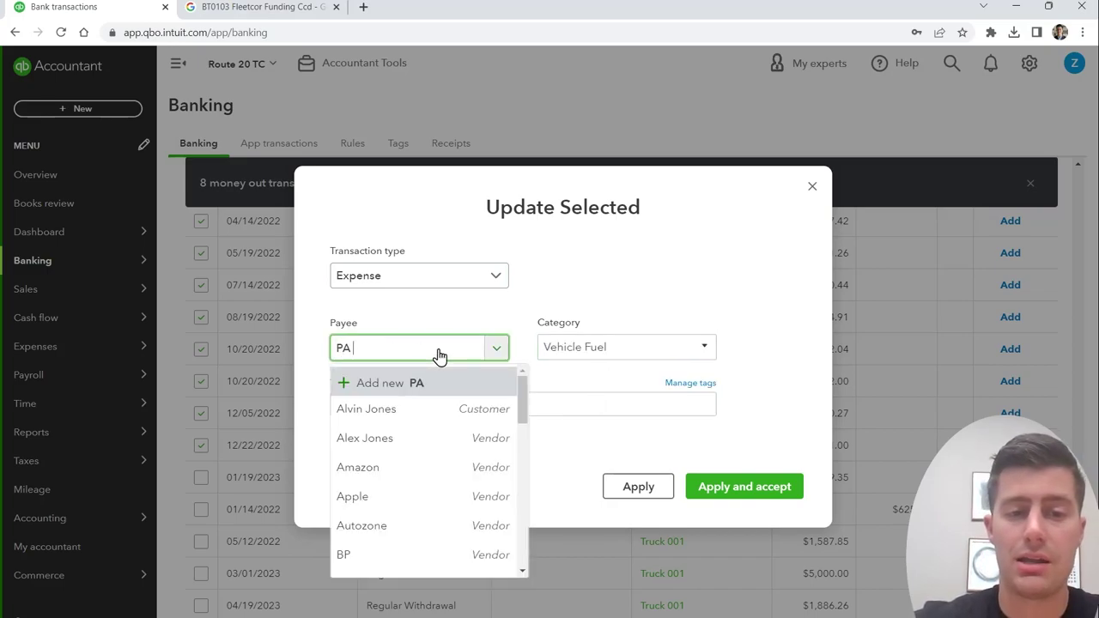
pyautogui.write('Dep')
pyautogui.press('BackSpace')
pyautogui.write('epartment of')
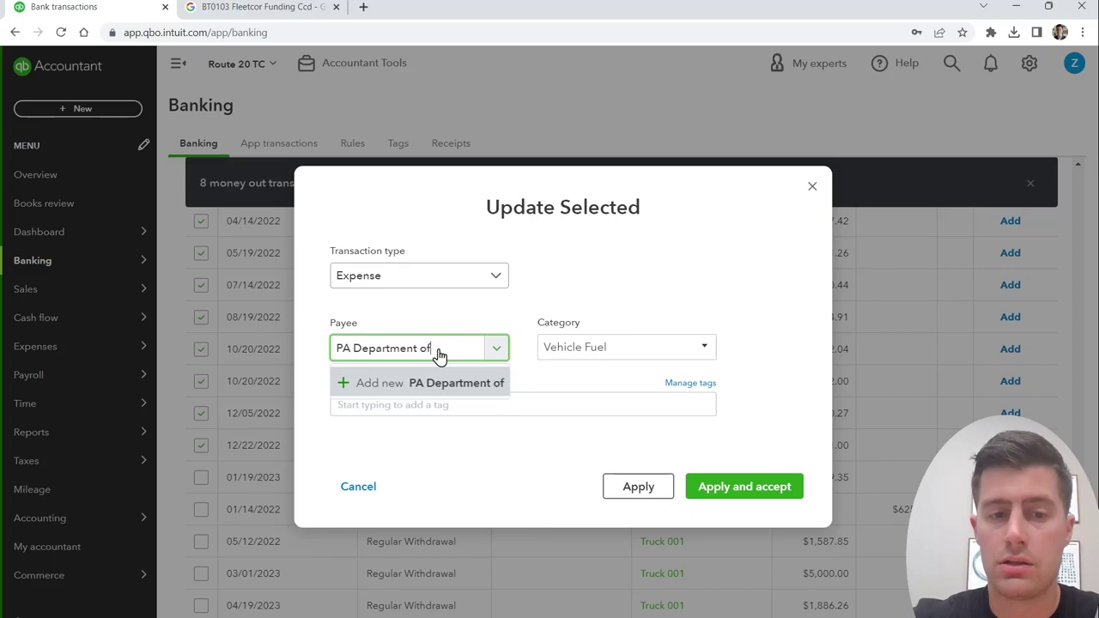
pyautogui.write(' Revenue')
pyautogui.click(446, 383)
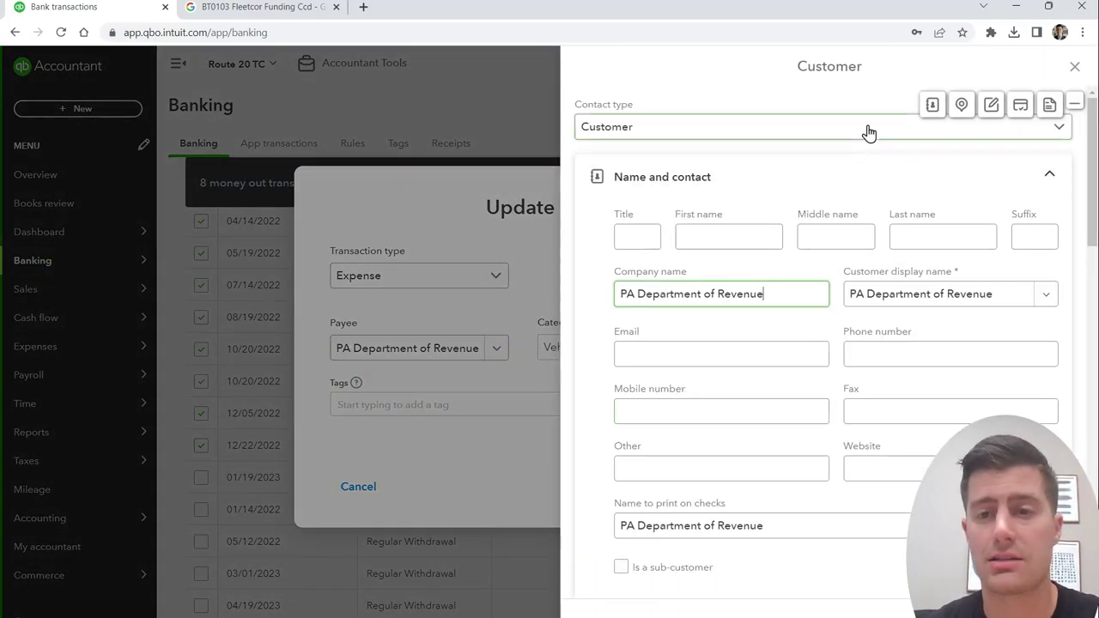
pyautogui.click(868, 129)
pyautogui.click(670, 190)
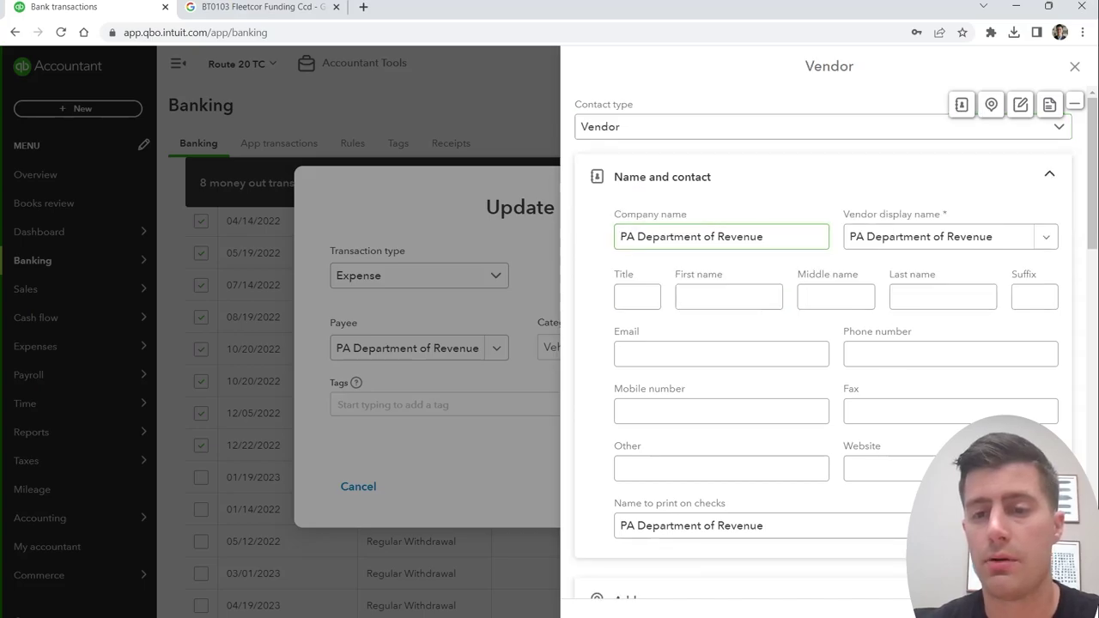
pyautogui.click(692, 586)
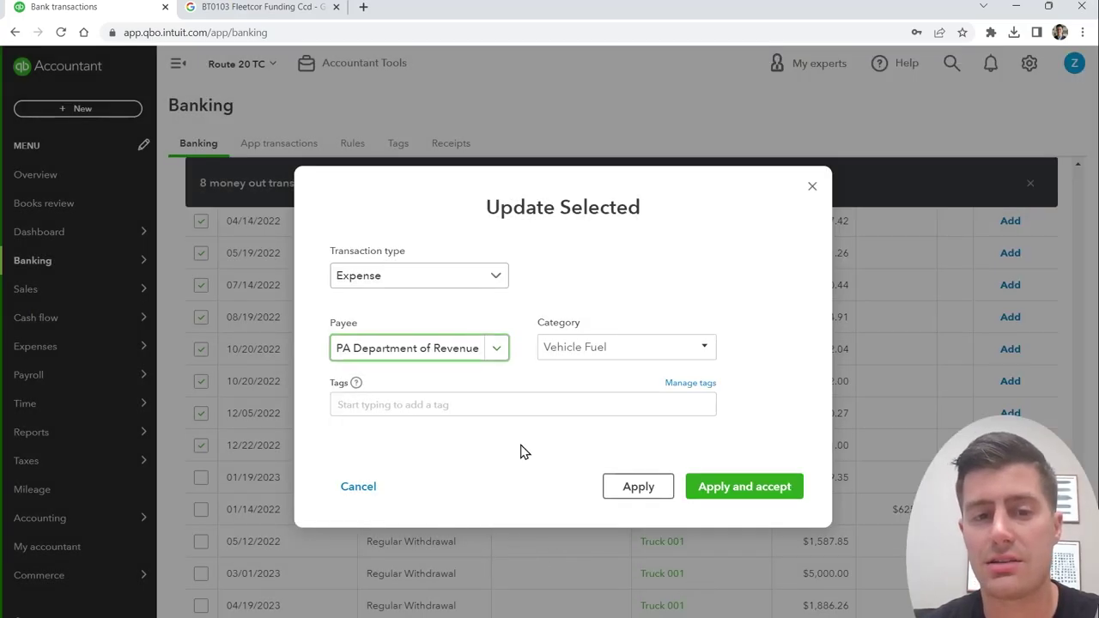
pyautogui.click(523, 354)
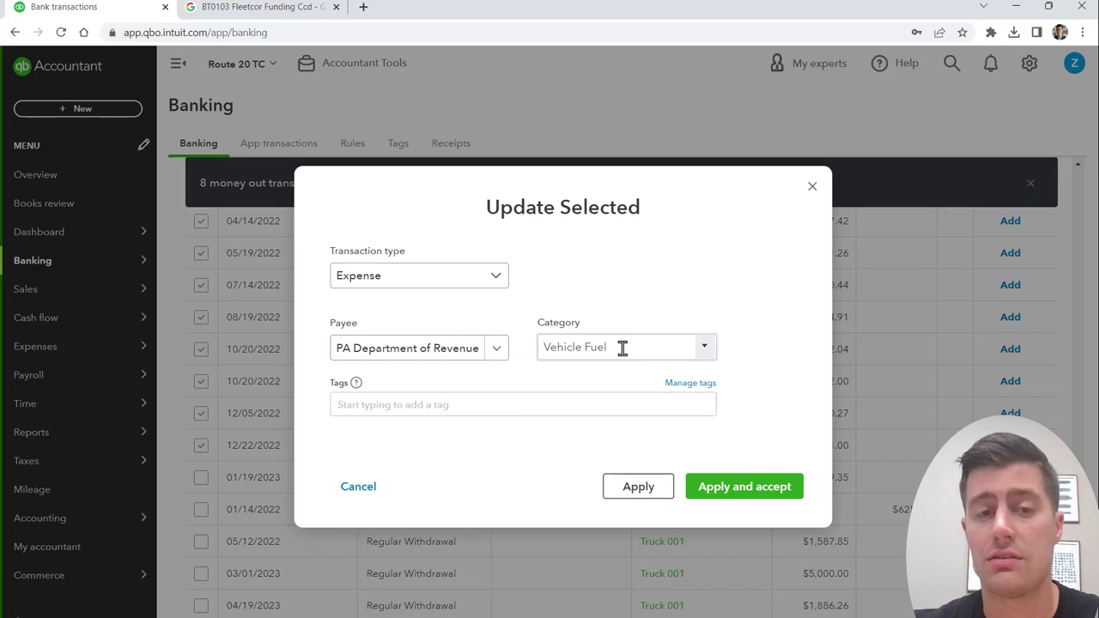
pyautogui.click(731, 487)
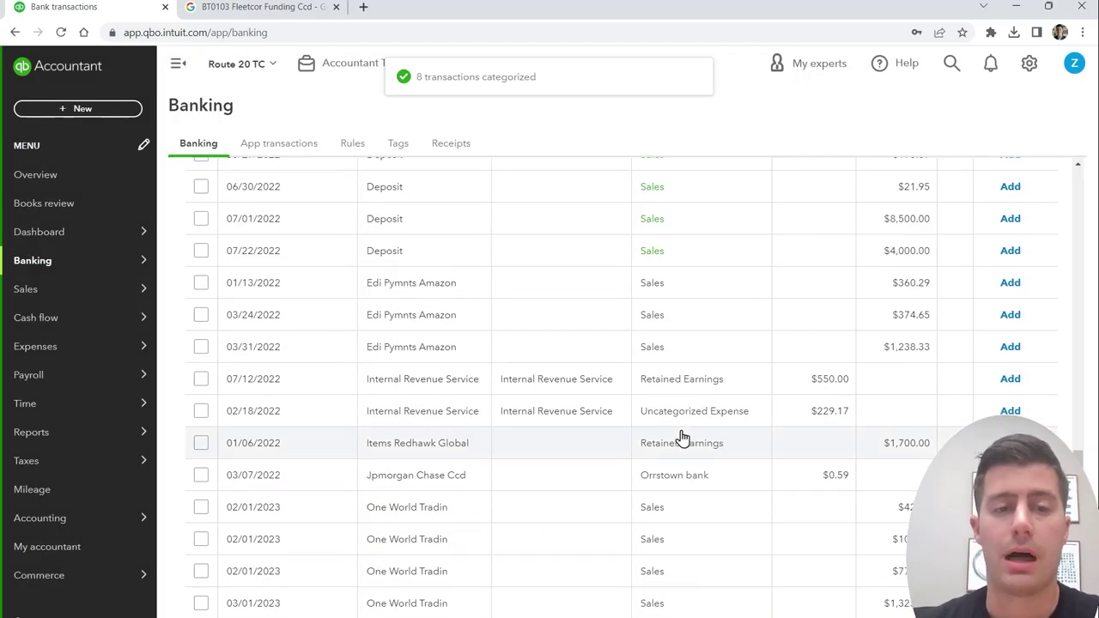
pyautogui.scroll(15, 682, 438)
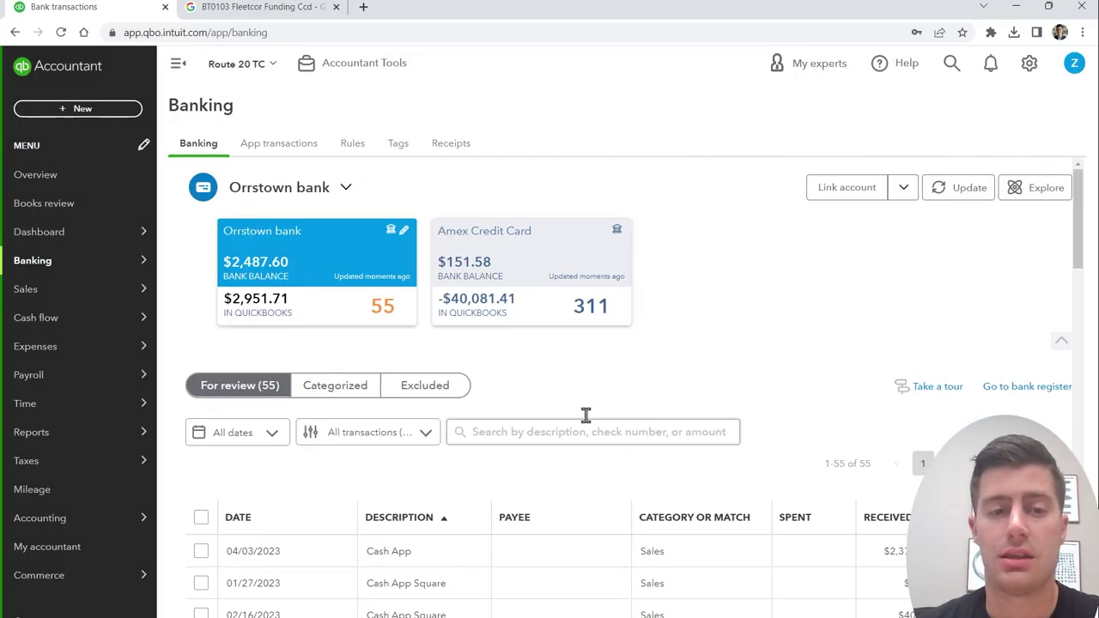
# Step: Open the Amex Credit Card feed and browse its 311 transactions awaiting review
pyautogui.click(512, 245)
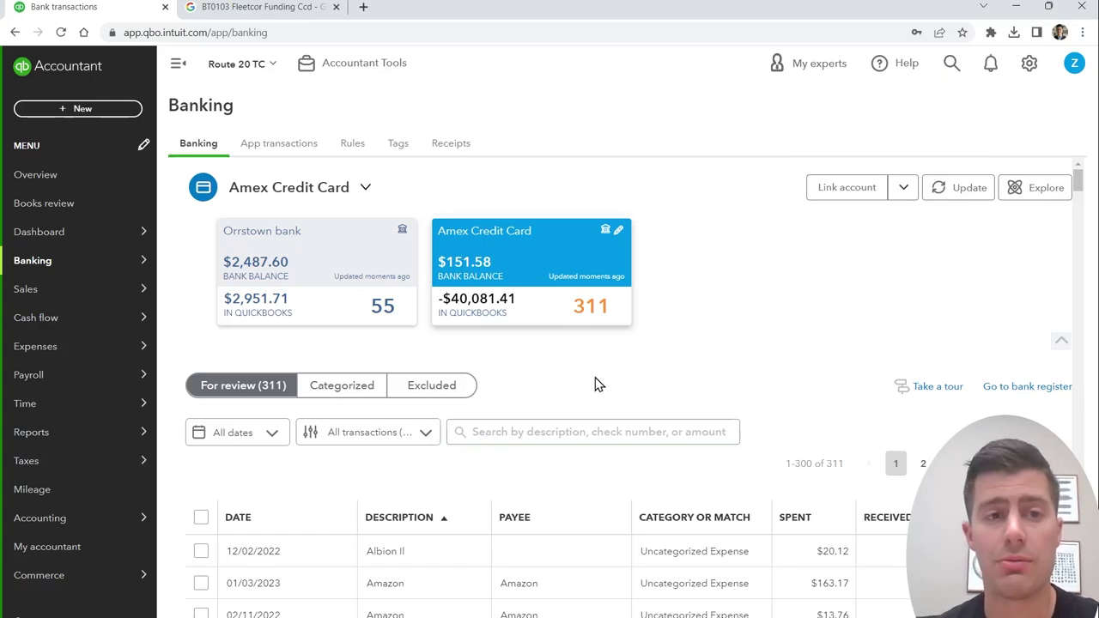
pyautogui.scroll(-3, 598, 384)
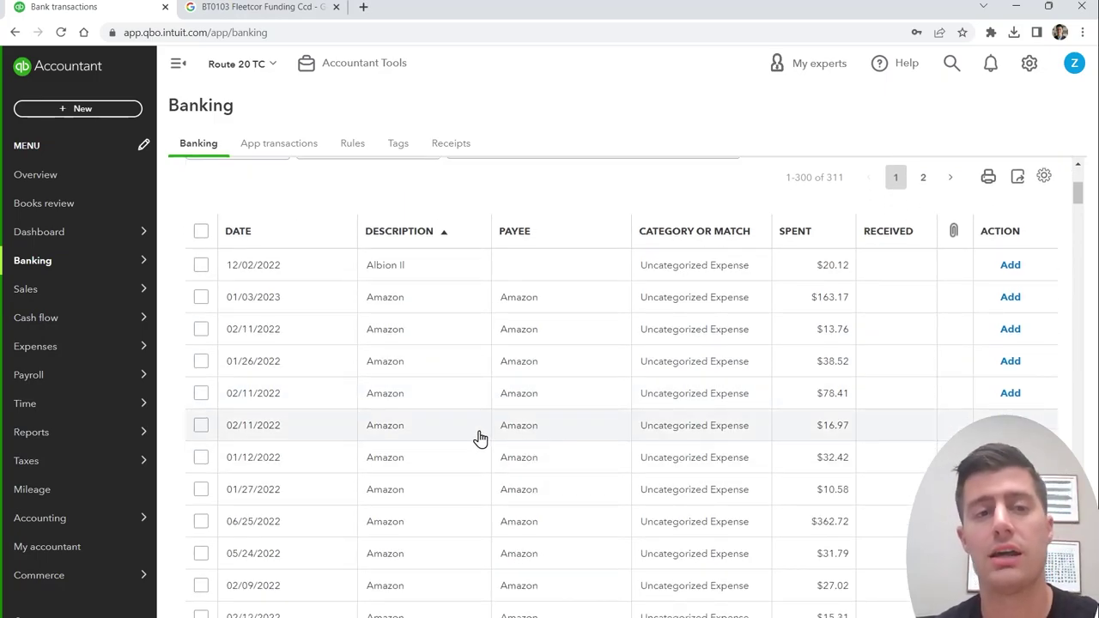
pyautogui.scroll(2, 336, 478)
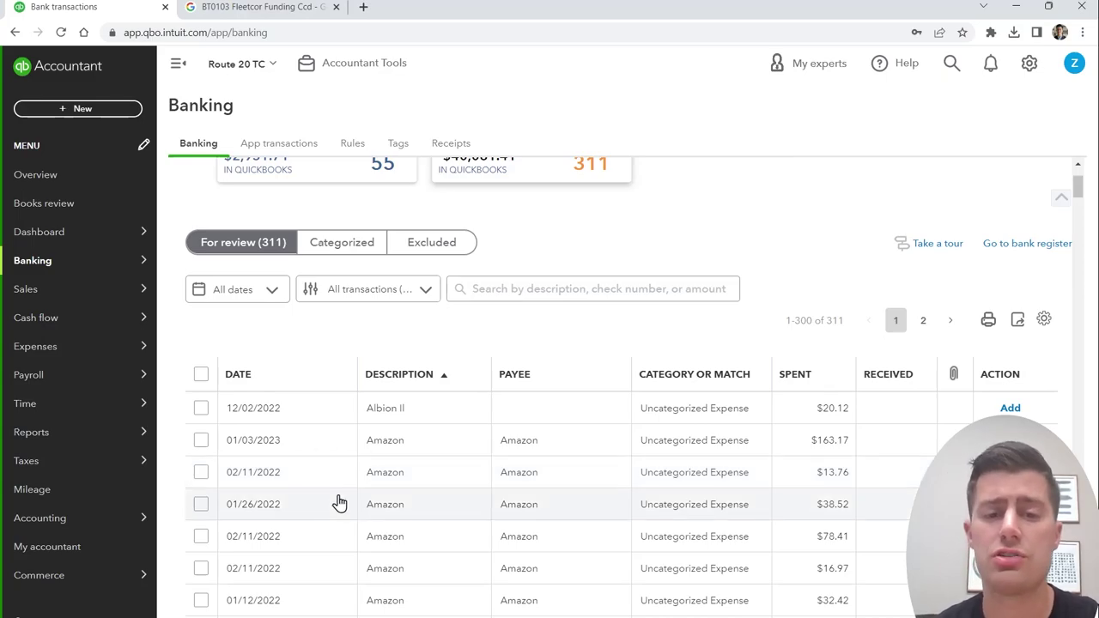
pyautogui.scroll(-2, 378, 502)
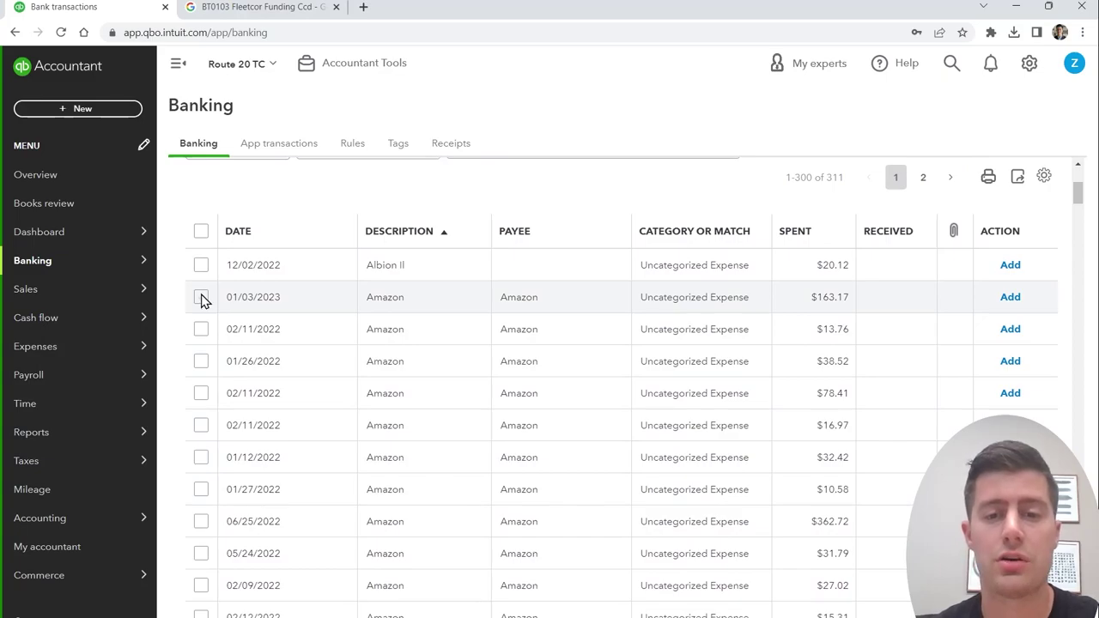
# Step: Select the run of Amazon transactions and bulk-set them to Expense with payee Amazon
pyautogui.click(201, 297)
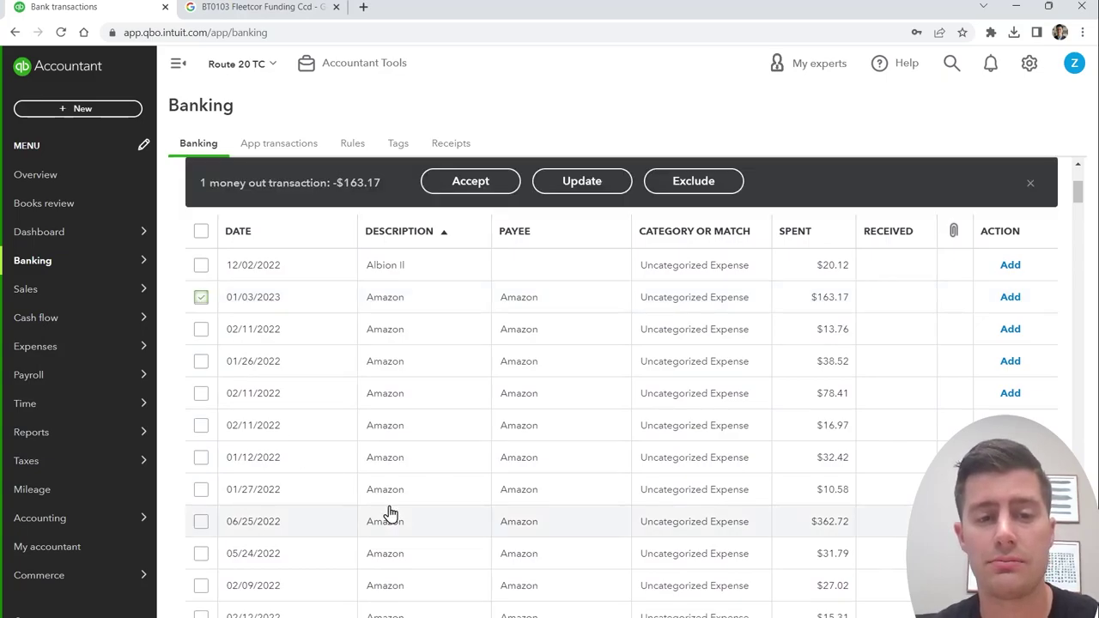
pyautogui.scroll(-5, 388, 514)
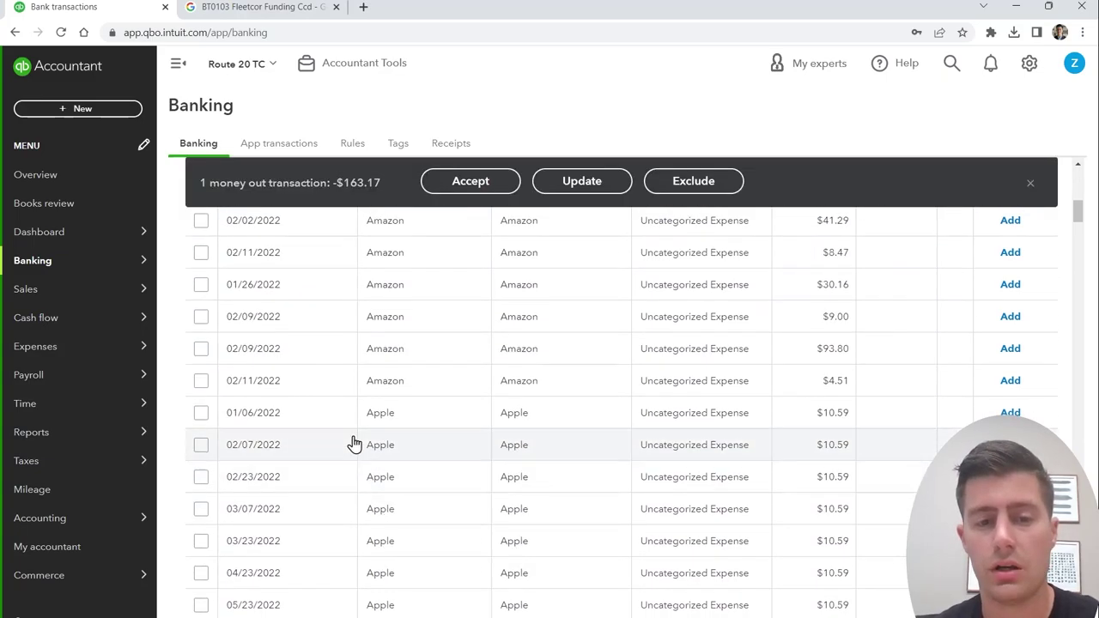
pyautogui.keyDown('shift'); pyautogui.click(200, 380); pyautogui.keyUp('shift')
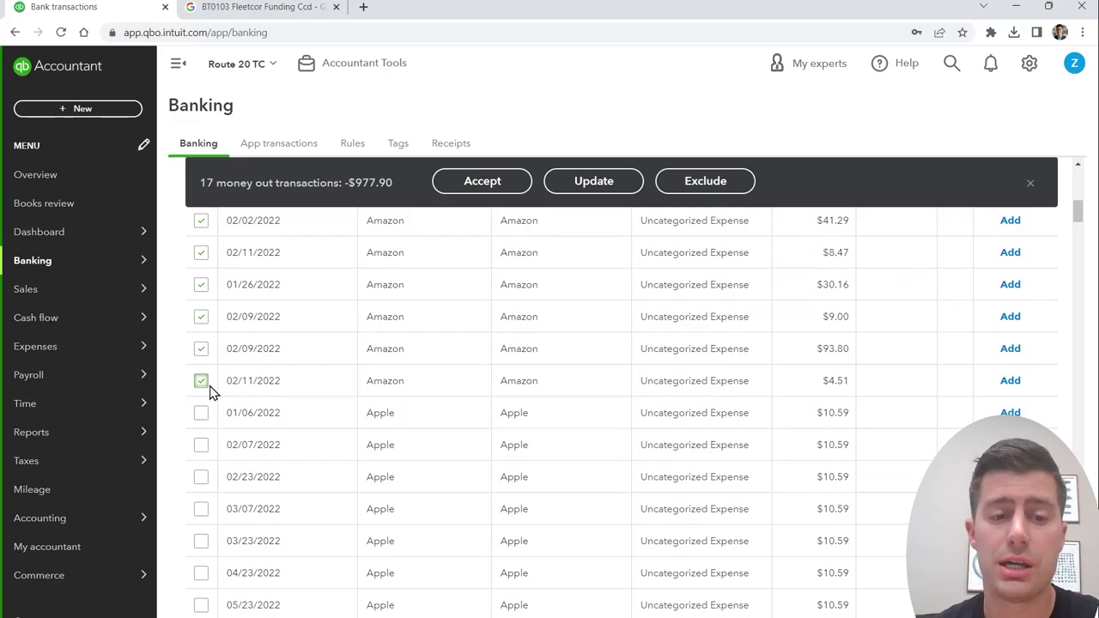
pyautogui.click(604, 190)
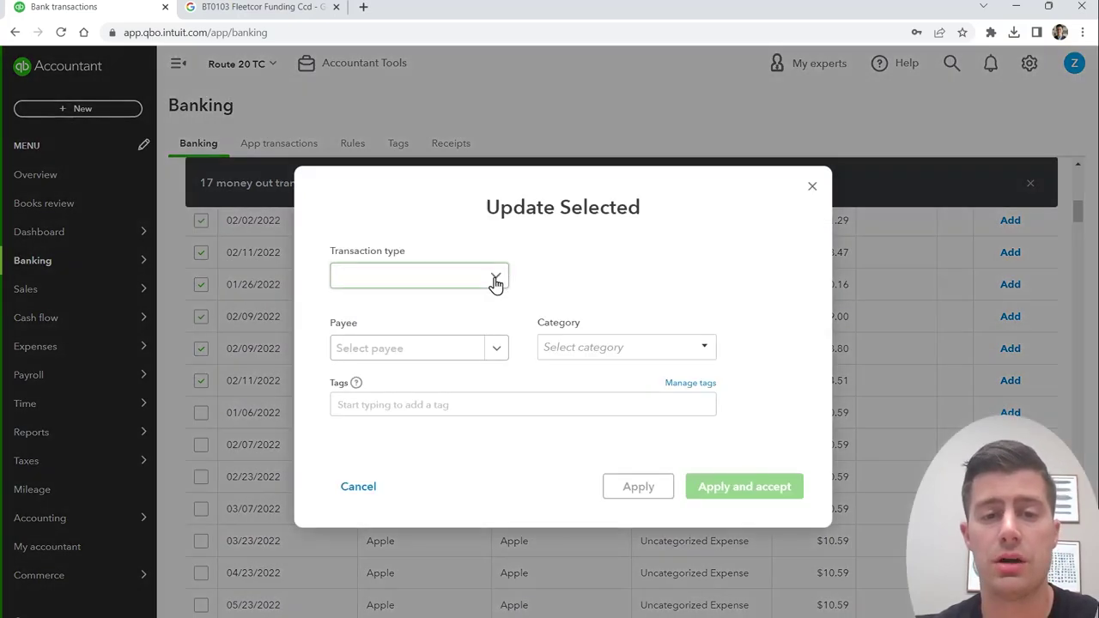
pyautogui.click(490, 279)
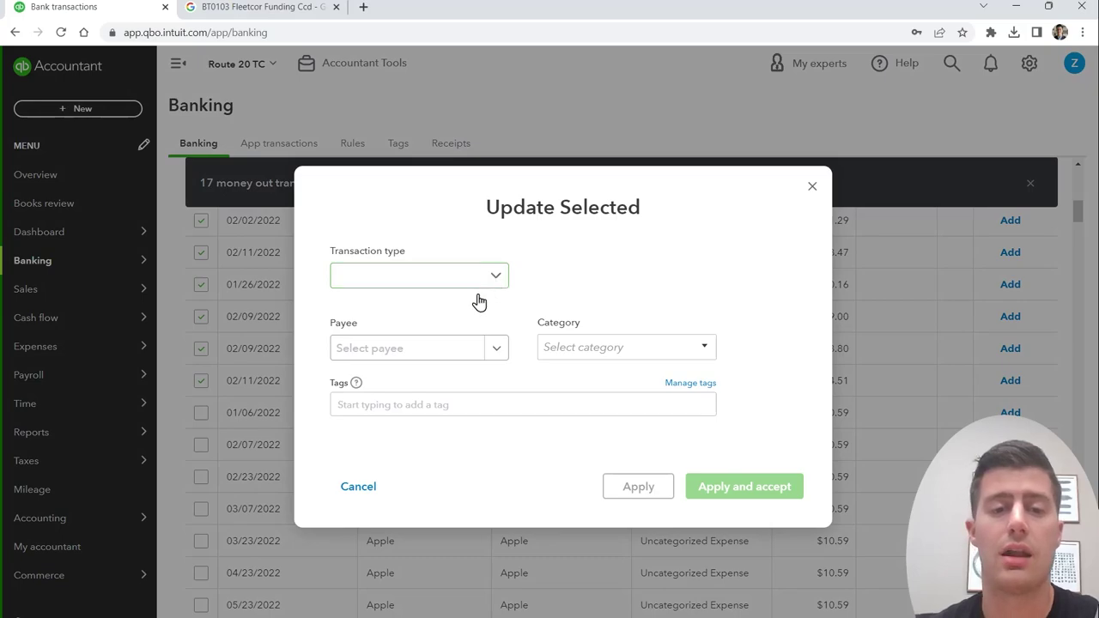
pyautogui.click(444, 319)
pyautogui.click(426, 350)
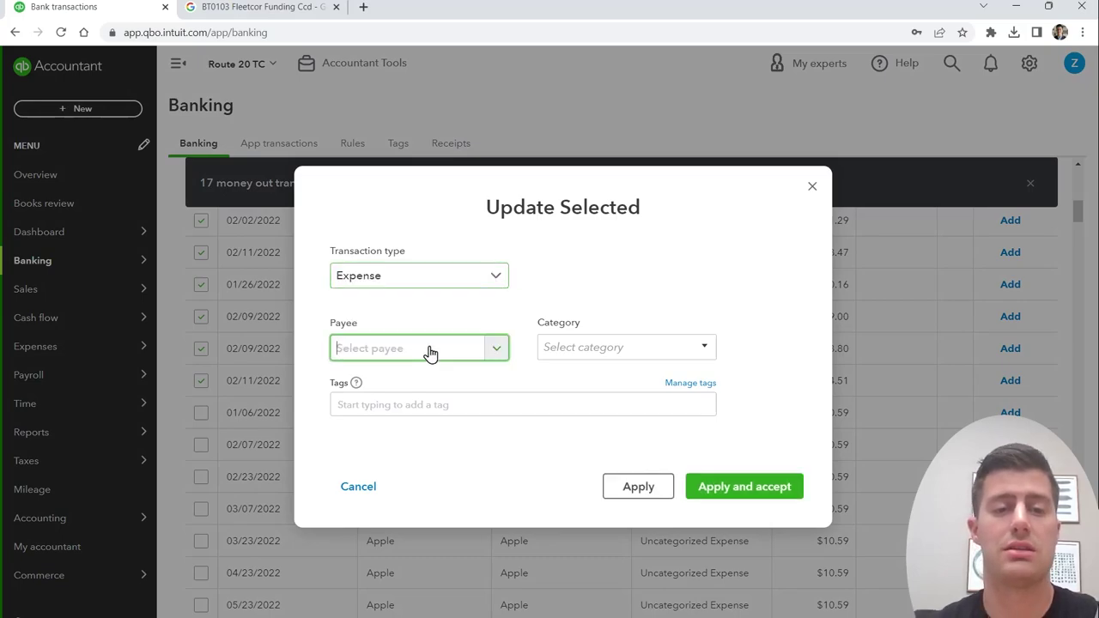
pyautogui.write('Amazon')
# Step: Create a Job Supplies Expenses account (Supplies & Materials) as the category, then apply and accept
pyautogui.click(633, 345)
pyautogui.write('Job Supplies')
pyautogui.click(583, 372)
pyautogui.click(490, 189)
pyautogui.scroll(-2, 408, 418)
pyautogui.click(409, 418)
pyautogui.click(477, 234)
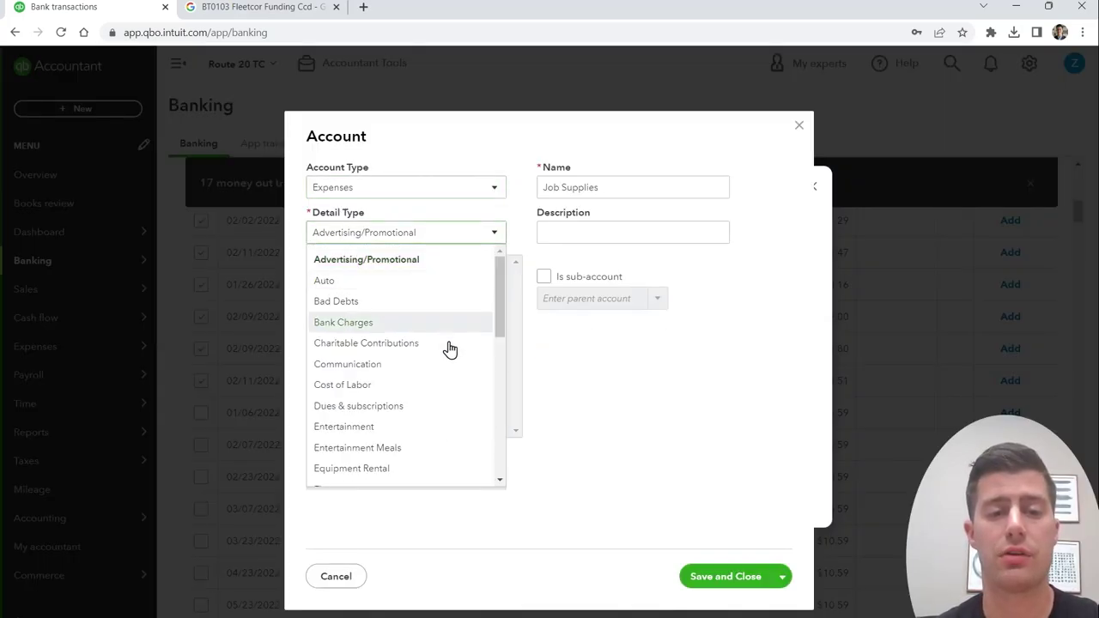
pyautogui.scroll(-5, 438, 403)
pyautogui.click(437, 424)
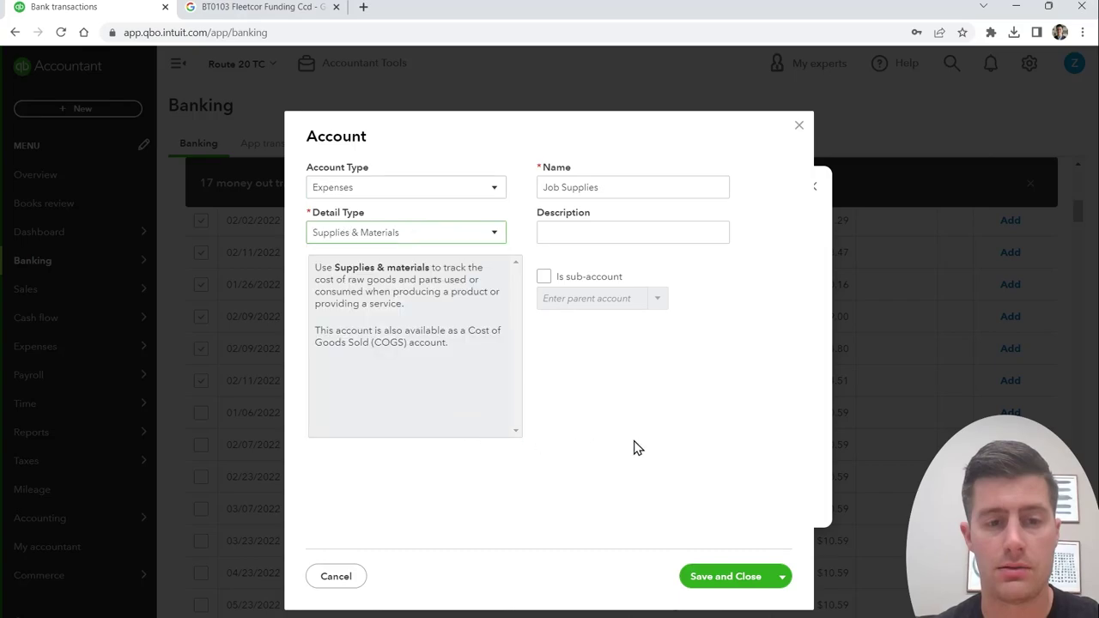
pyautogui.click(728, 579)
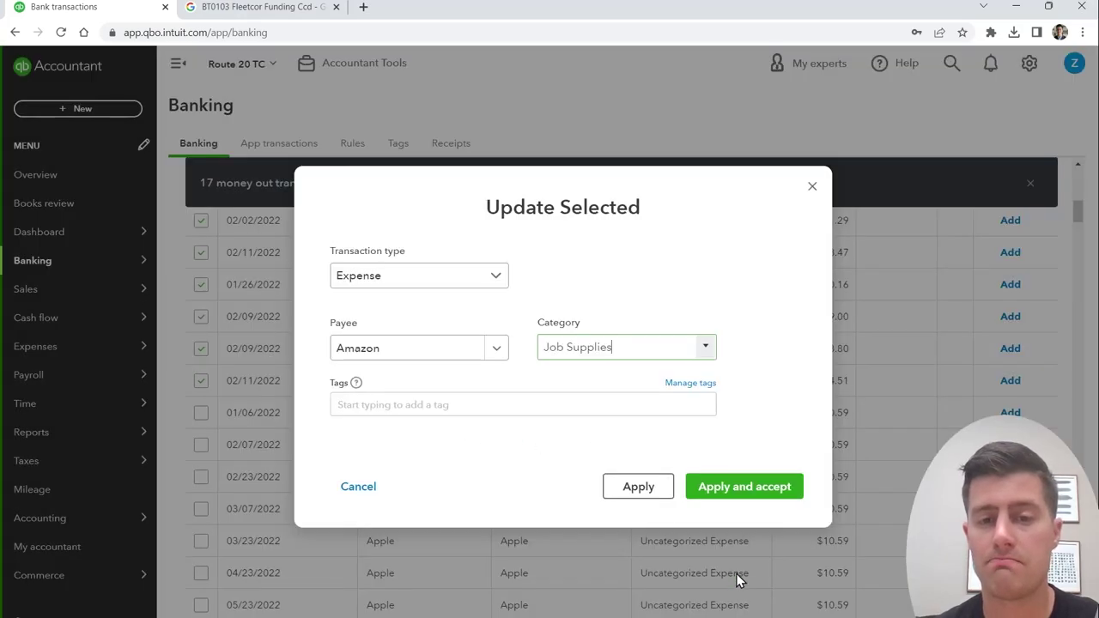
pyautogui.click(748, 496)
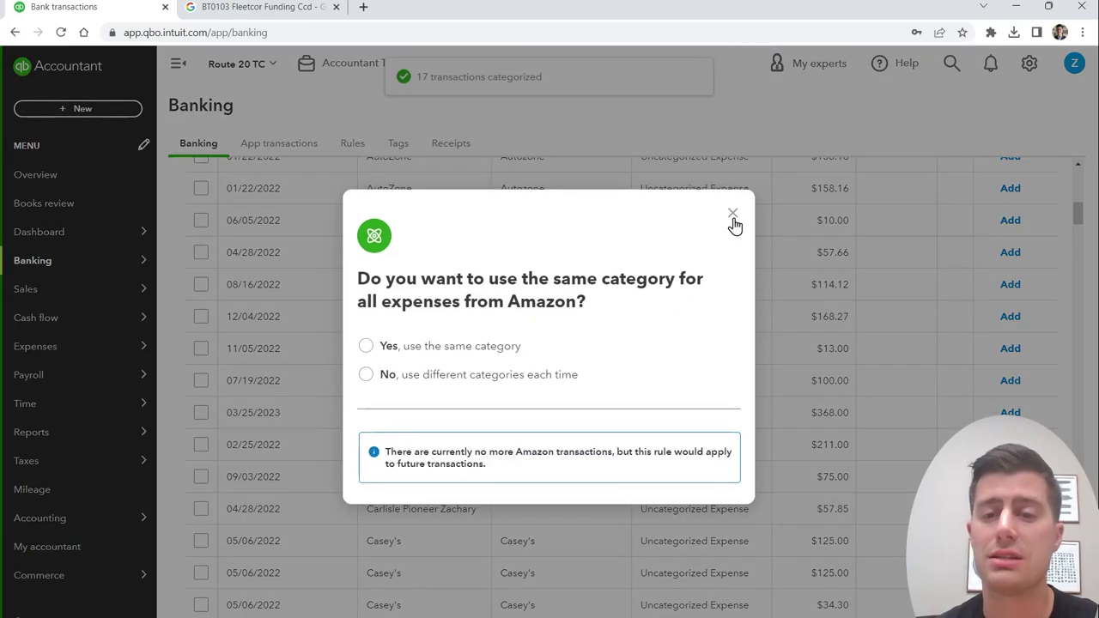
# Step: Dismiss the Amazon rule prompt and select the E-ZPass rows, excluding the 02/24/2023 money-in row
pyautogui.click(844, 481)
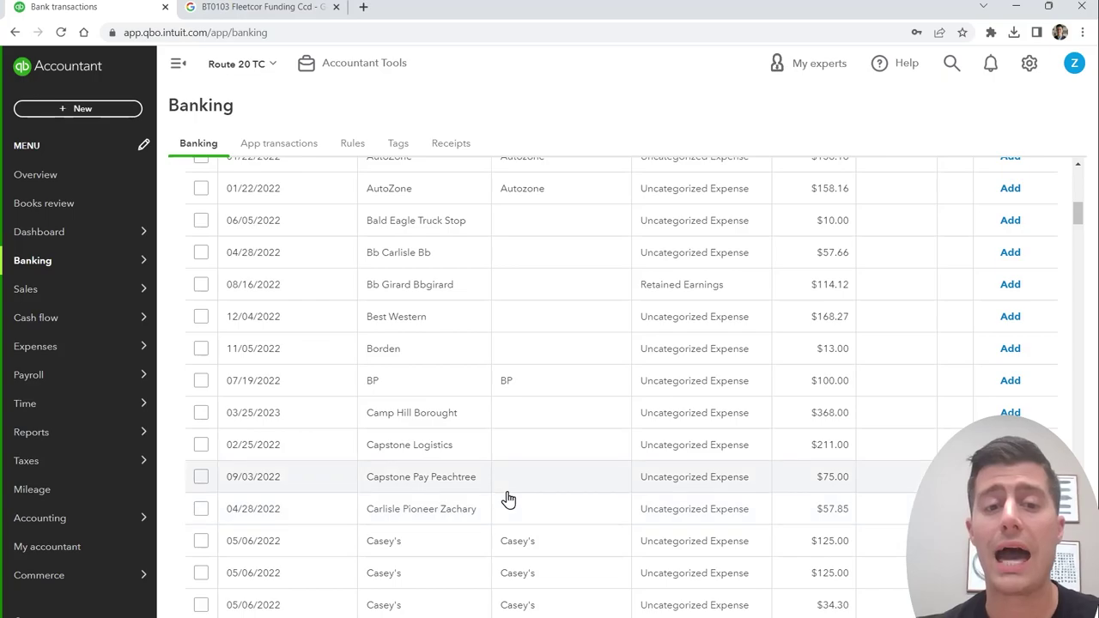
pyautogui.scroll(-6, 567, 503)
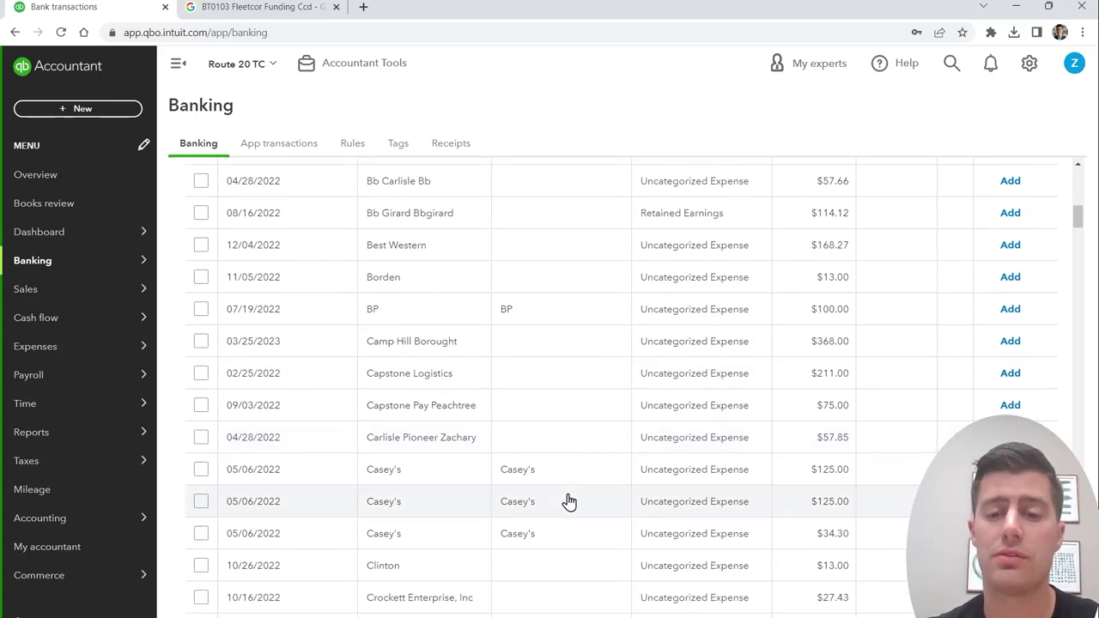
pyautogui.click(201, 290)
pyautogui.scroll(-7, 258, 498)
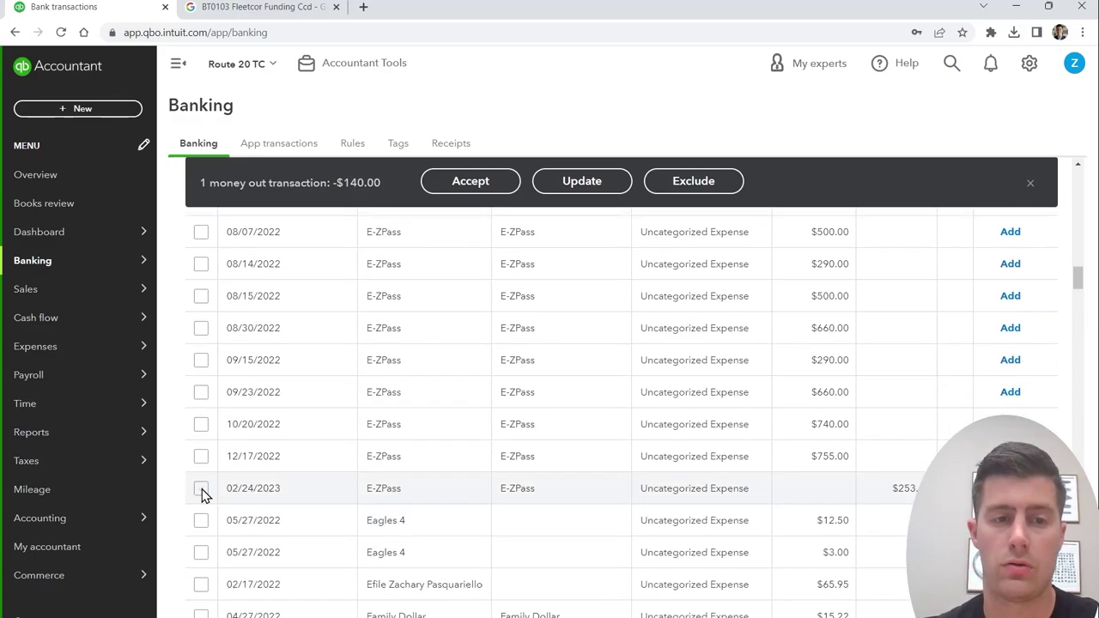
pyautogui.keyDown('shift'); pyautogui.click(202, 489); pyautogui.keyUp('shift')
pyautogui.click(202, 489)
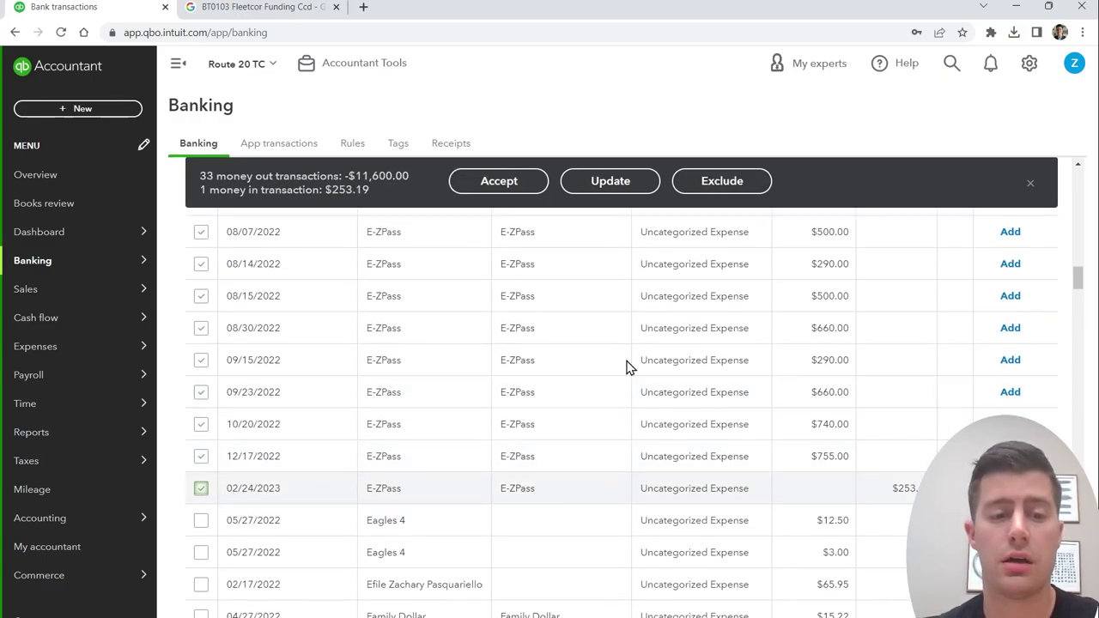
# Step: Bulk-set payee E-ZPass with a new Parking & Tolls travel account as category, and save it
pyautogui.click(619, 197)
pyautogui.write('pass')
pyautogui.press('Return')
pyautogui.click(616, 348)
pyautogui.write('Parking')
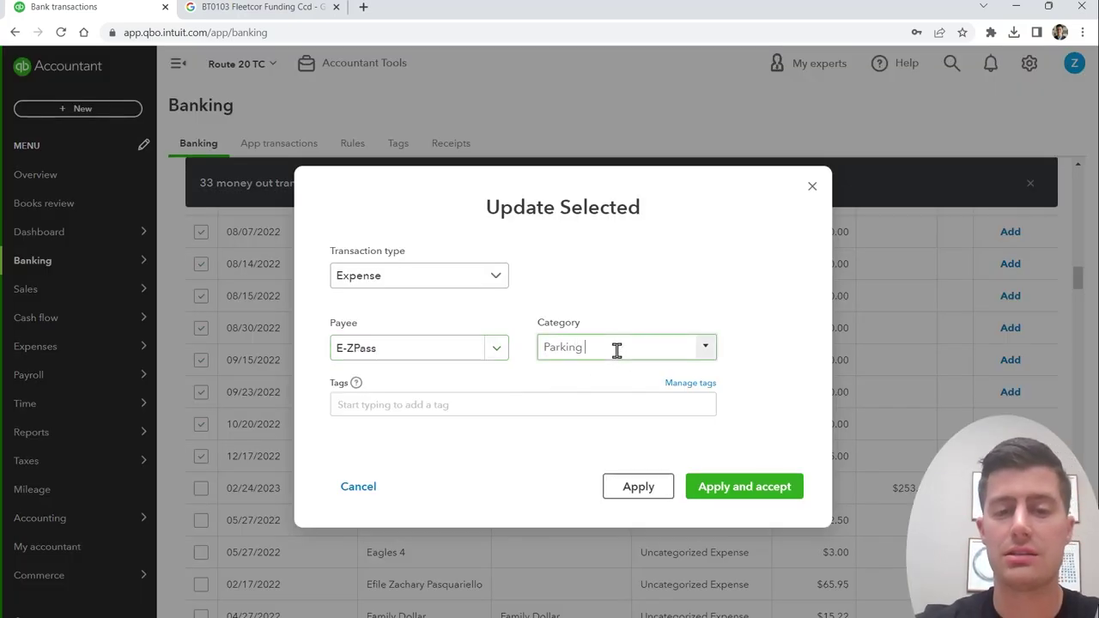
pyautogui.write(' & Tolls')
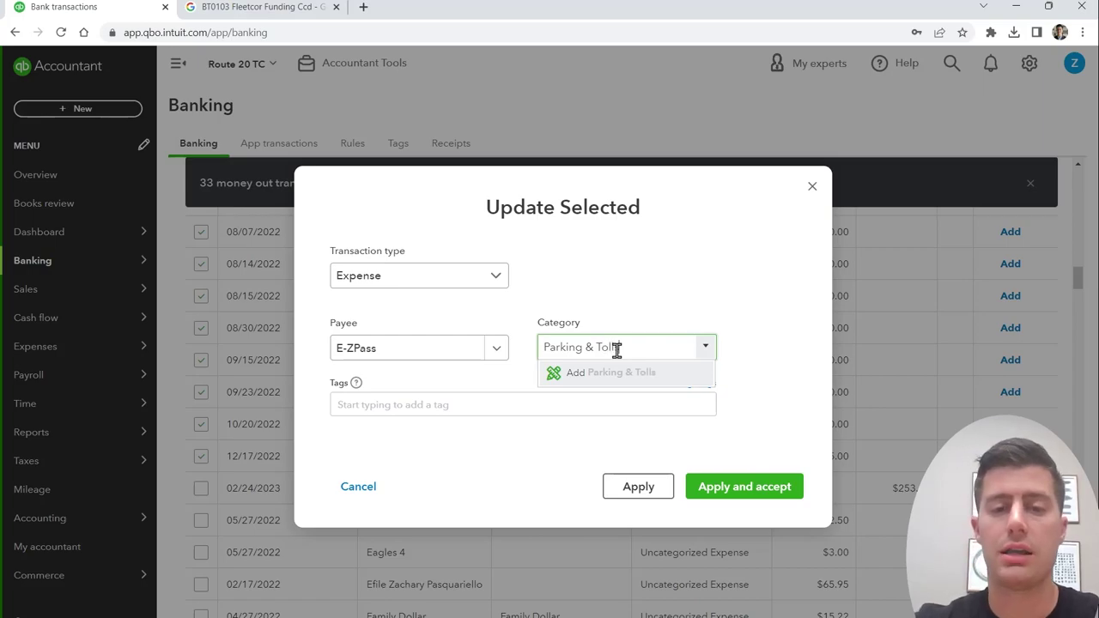
pyautogui.press('Return')
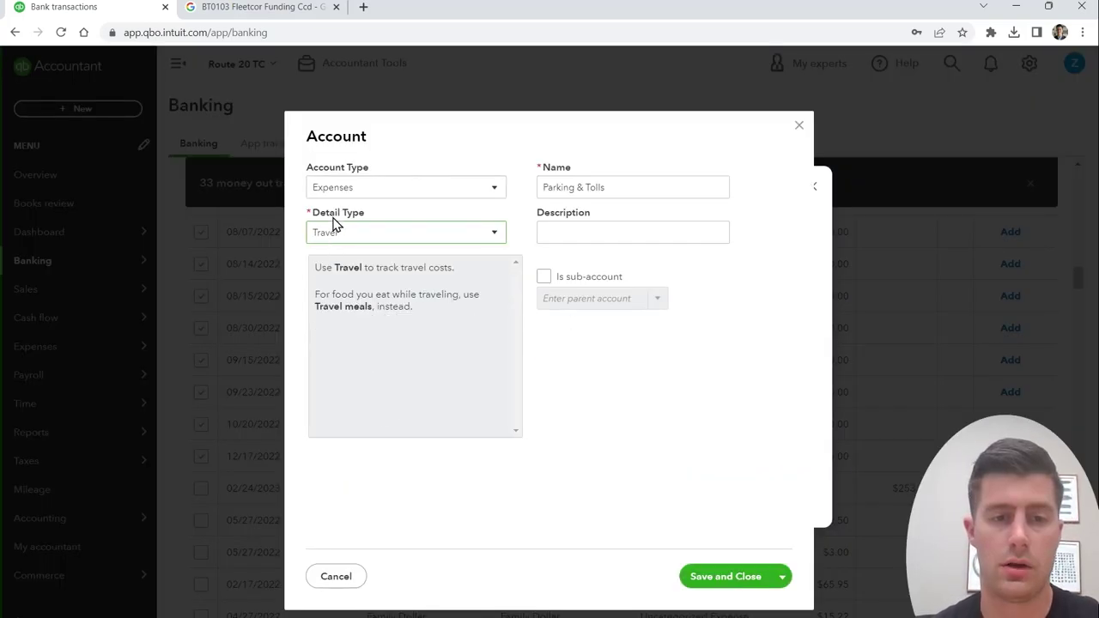
pyautogui.moveTo(324, 220); pyautogui.dragTo(363, 218)
pyautogui.click(540, 179)
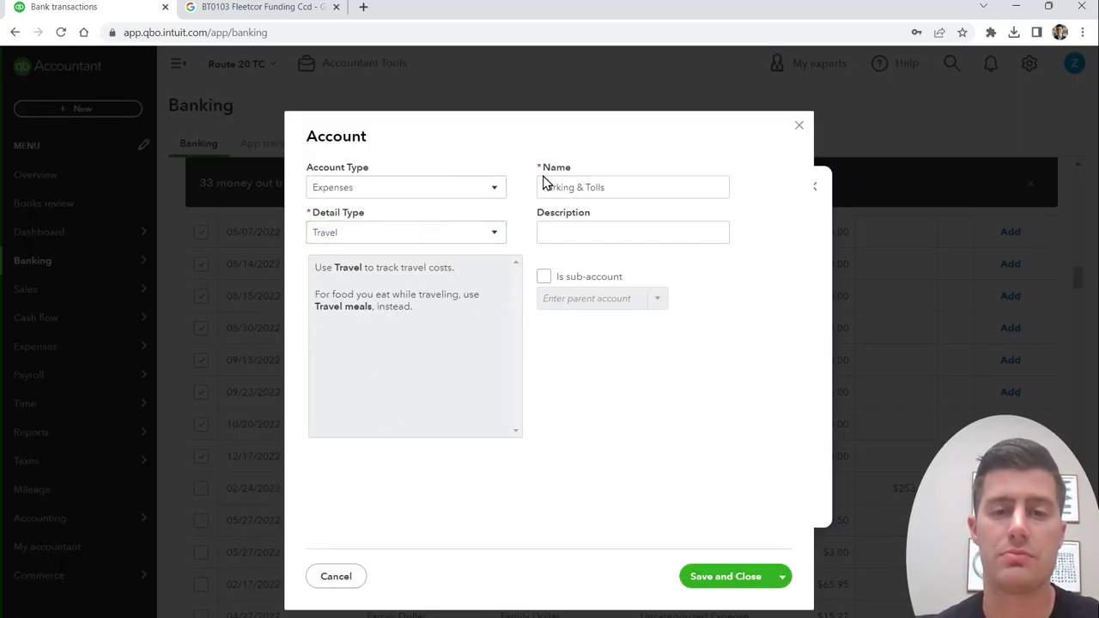
pyautogui.click(728, 578)
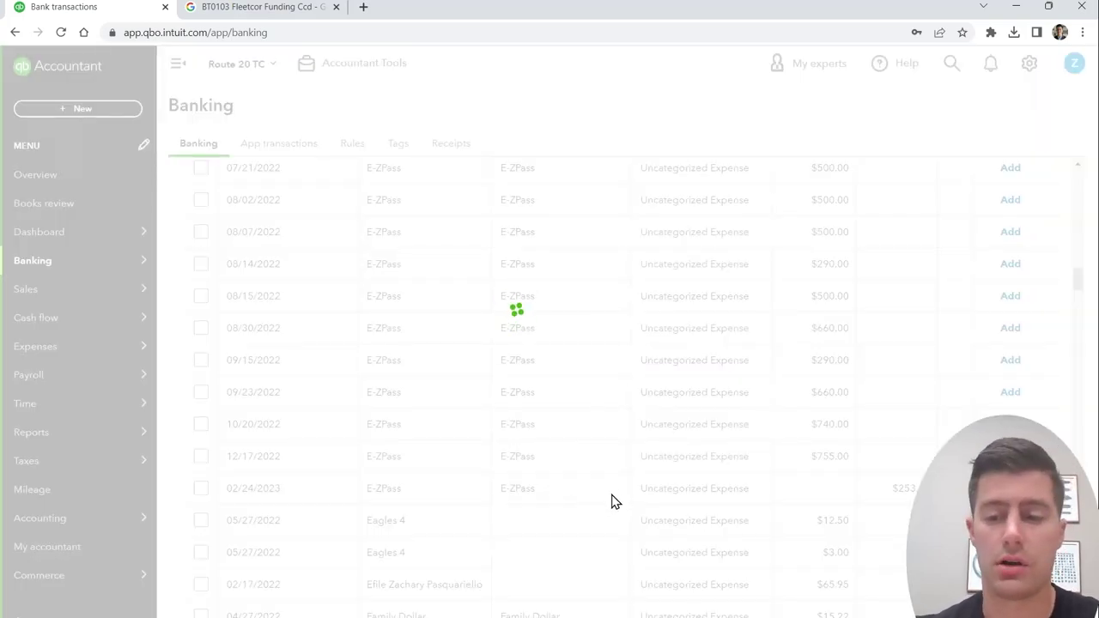
pyautogui.click(546, 431)
# Step: Filter the feed to 'love', sort by amount spent, and select the Love transactions from 12/22/2022 through 03/09/2022
pyautogui.write('love')
pyautogui.press('Return')
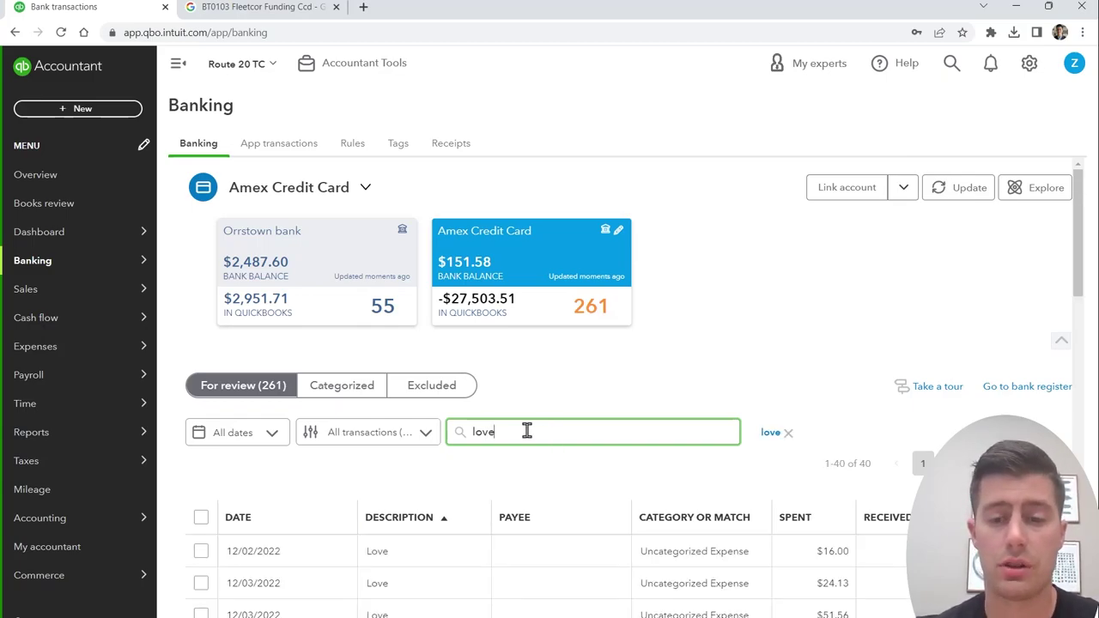
pyautogui.scroll(-15, 527, 431)
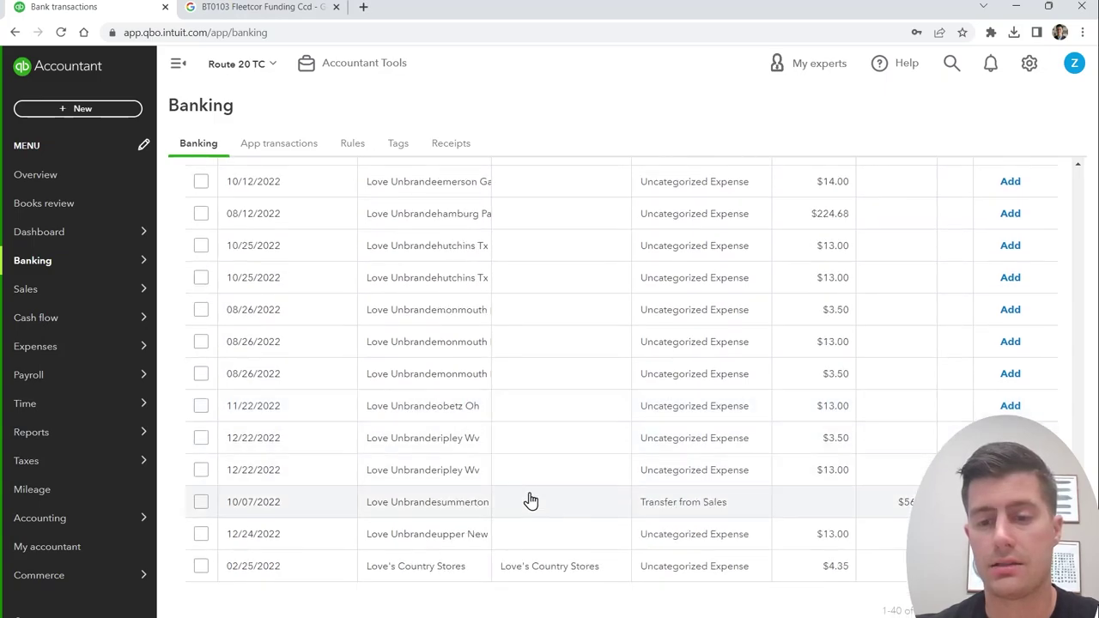
pyautogui.scroll(5, 360, 579)
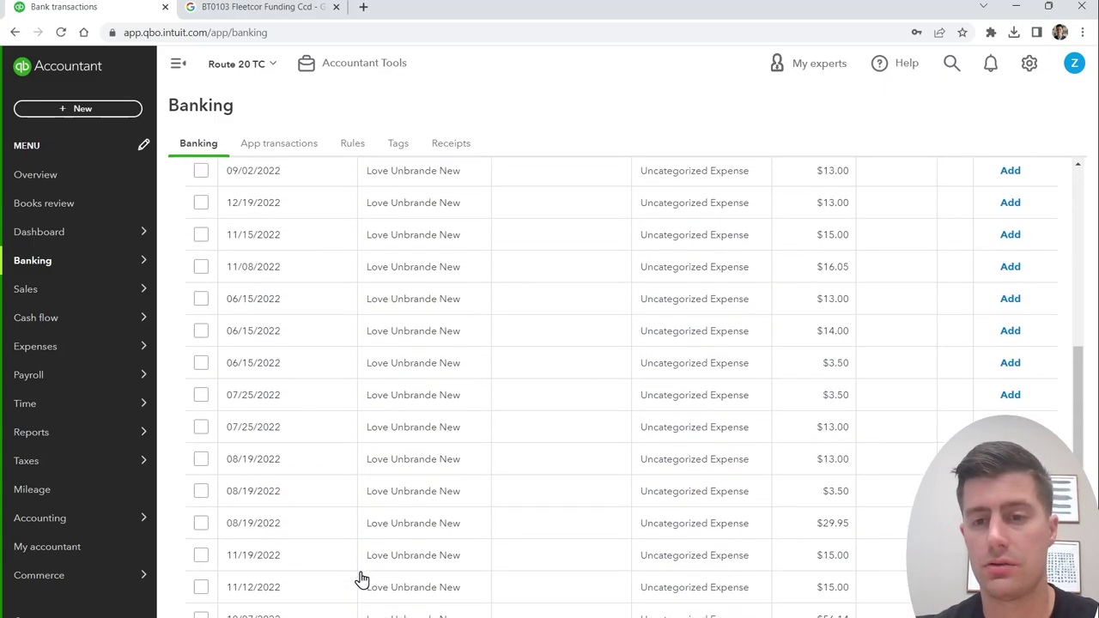
pyautogui.scroll(10, 369, 575)
pyautogui.click(795, 426)
pyautogui.scroll(-1, 196, 400)
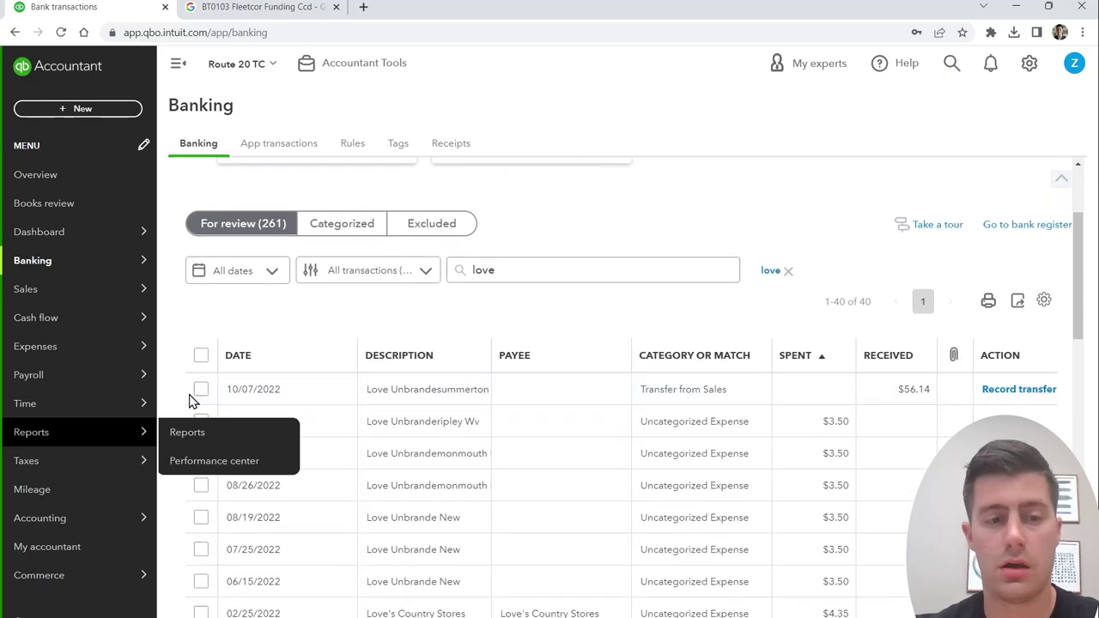
pyautogui.click(201, 420)
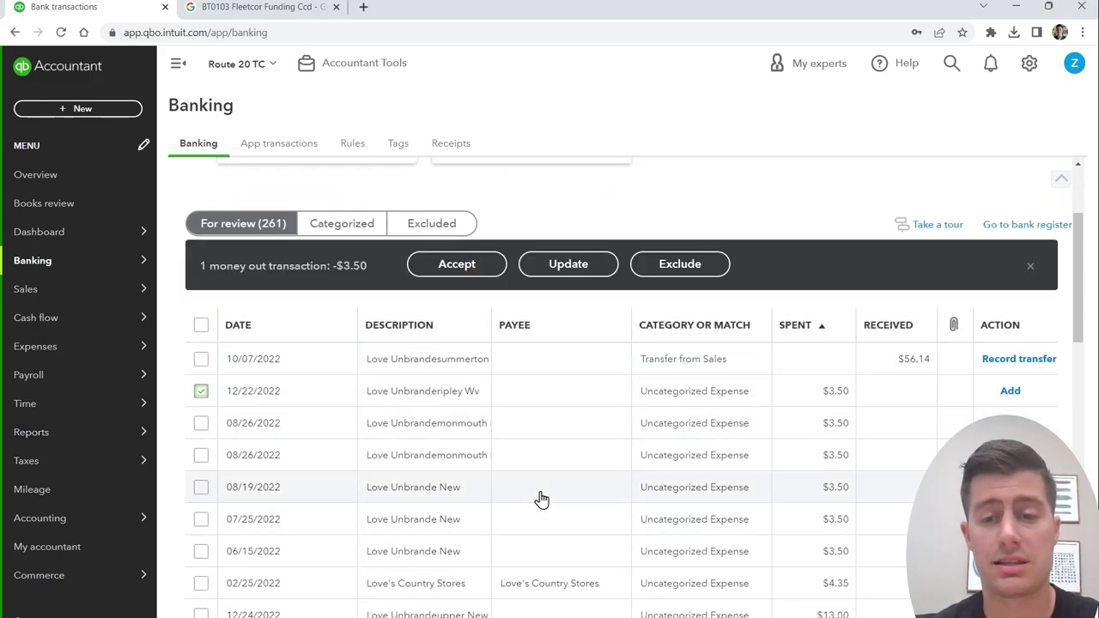
pyautogui.scroll(-2, 824, 422)
pyautogui.scroll(-7, 844, 572)
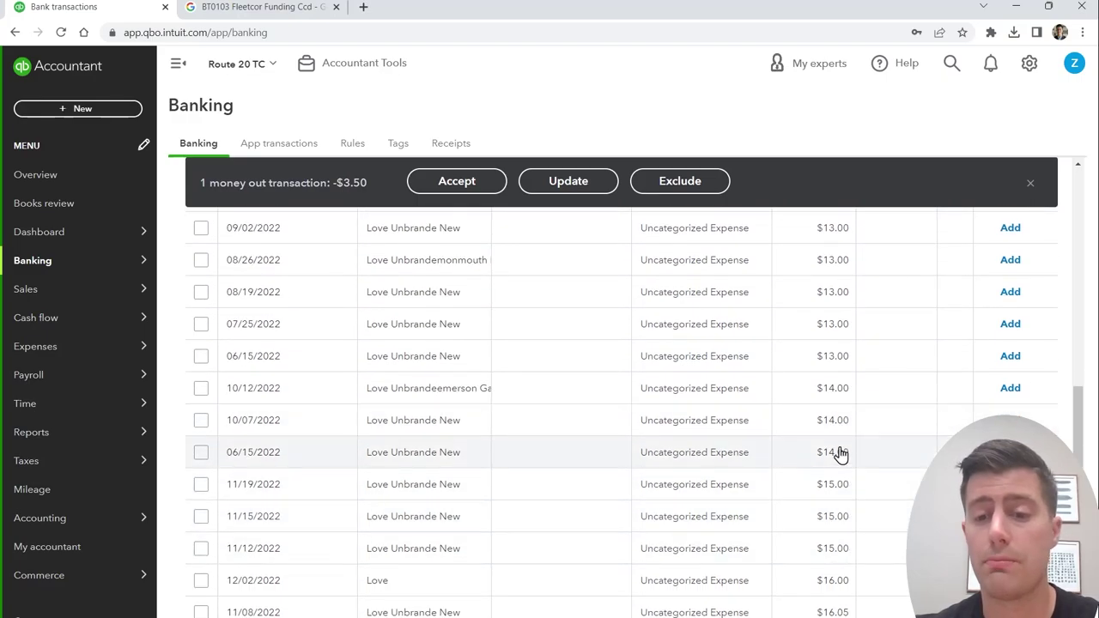
pyautogui.scroll(-3, 841, 466)
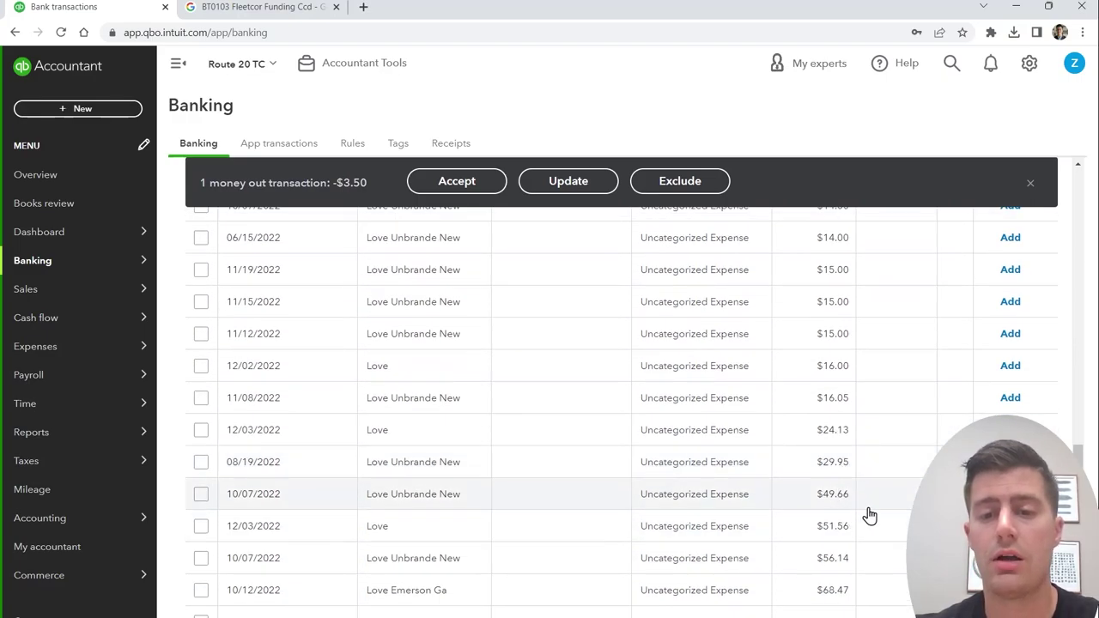
pyautogui.scroll(-1, 446, 519)
pyautogui.scroll(-1, 425, 526)
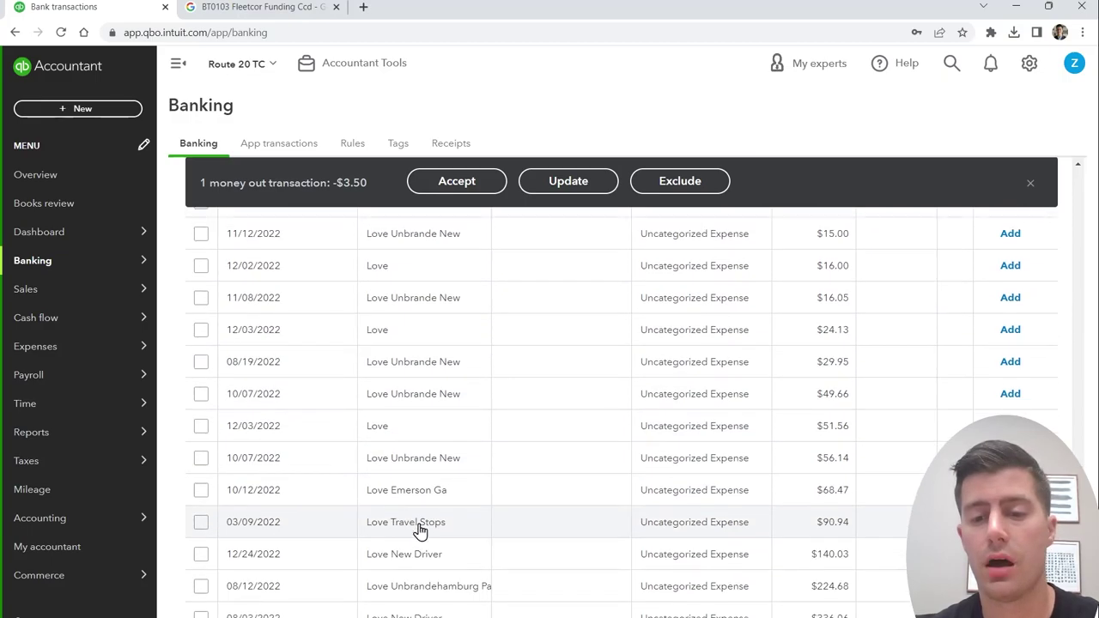
pyautogui.keyDown('shift'); pyautogui.click(201, 481); pyautogui.keyUp('shift')
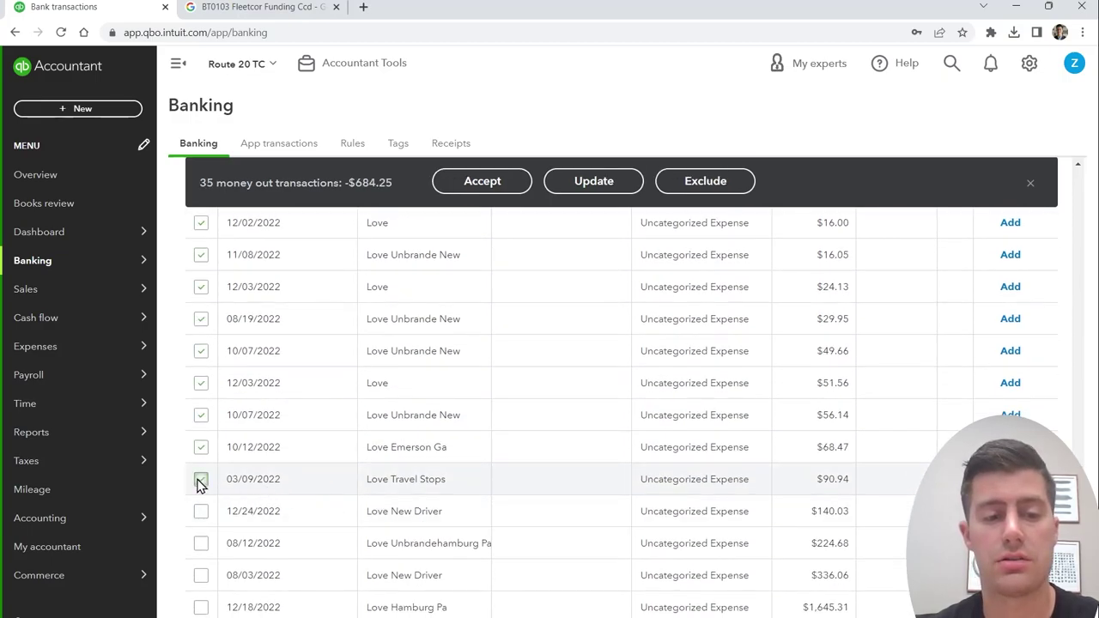
pyautogui.scroll(5, 437, 455)
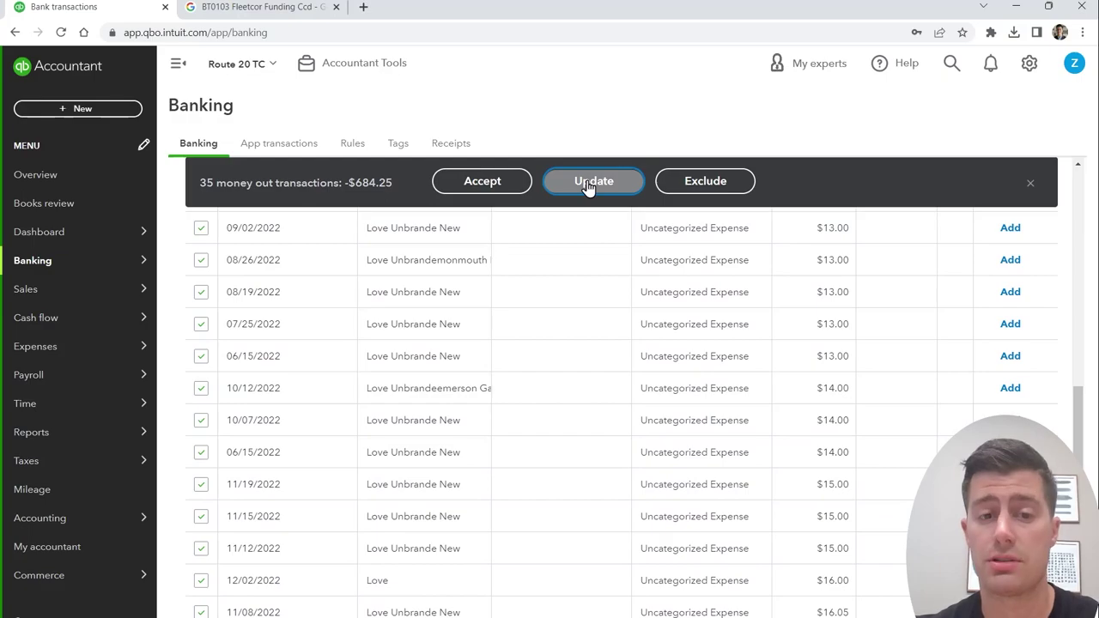
# Step: Bulk-set them to Expense, payee Love's Country Stores, category Job Supplies, and accept
pyautogui.click(593, 182)
pyautogui.click(447, 275)
pyautogui.click(452, 307)
pyautogui.click(423, 348)
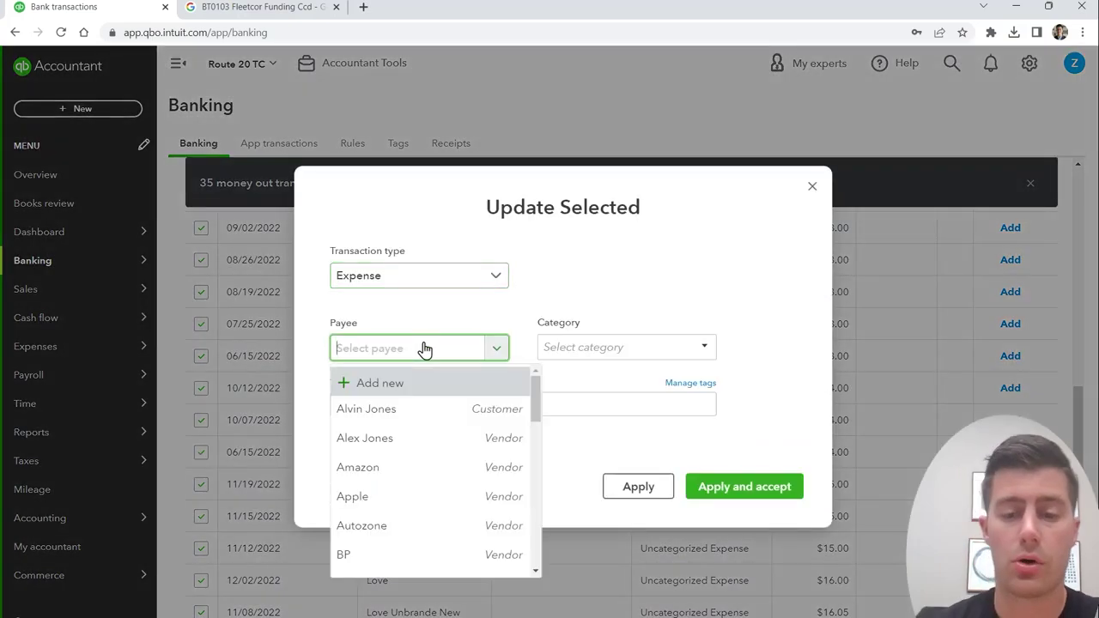
pyautogui.write('Love')
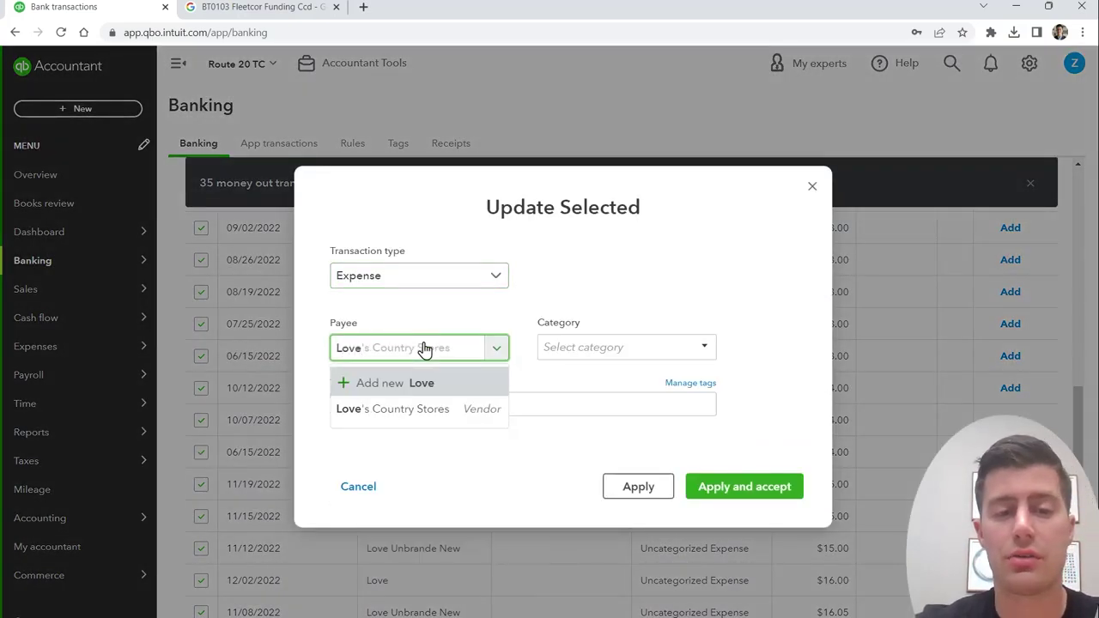
pyautogui.click(422, 409)
pyautogui.click(622, 348)
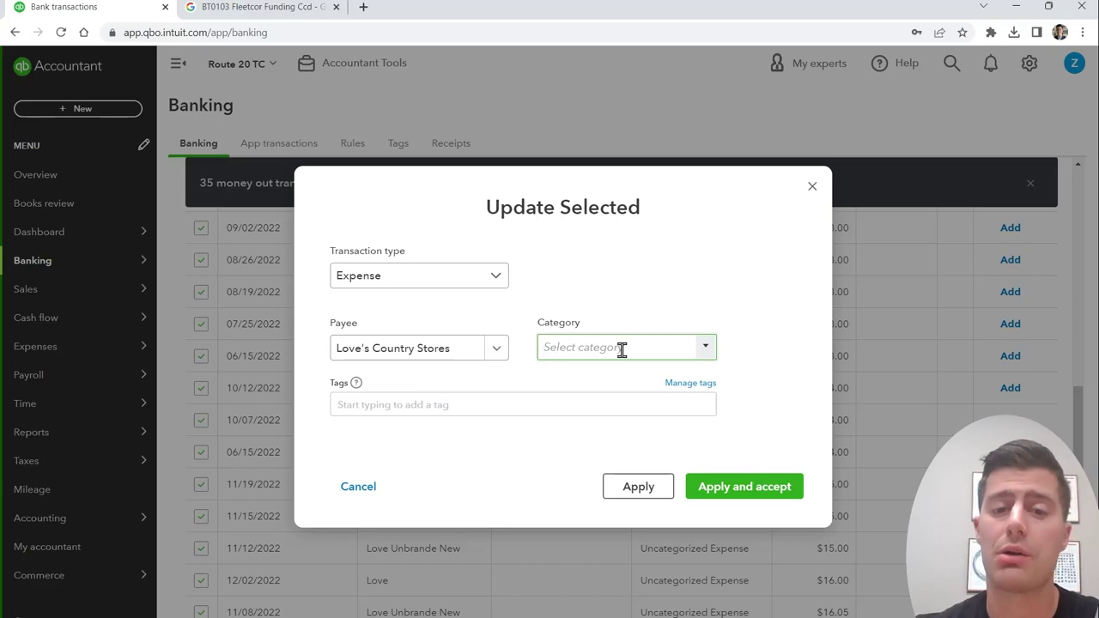
pyautogui.write('job')
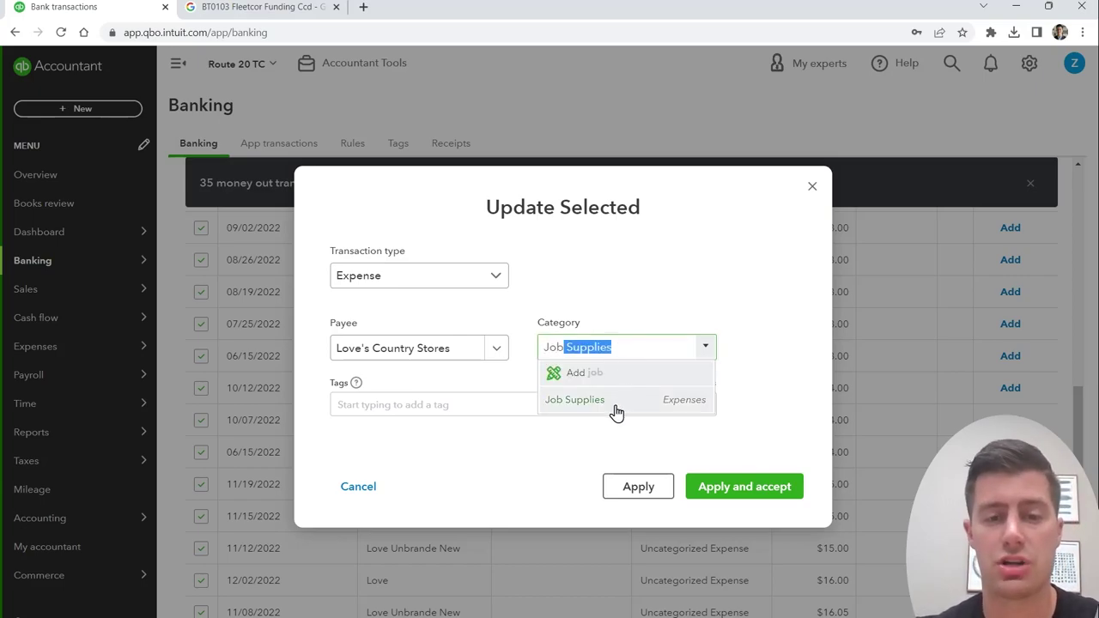
pyautogui.click(616, 410)
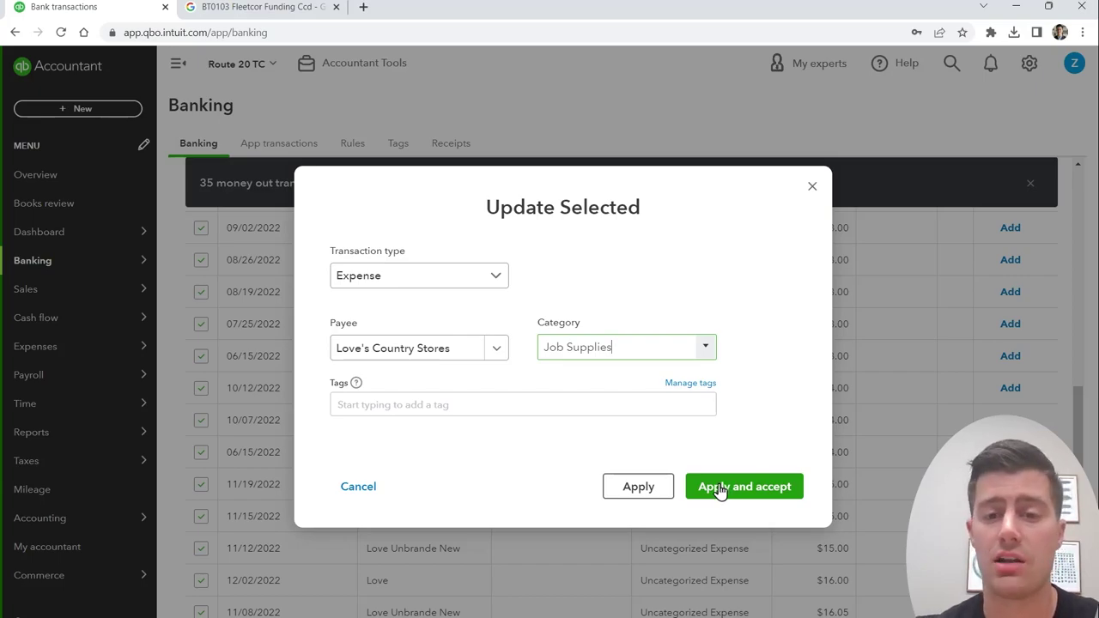
pyautogui.click(719, 487)
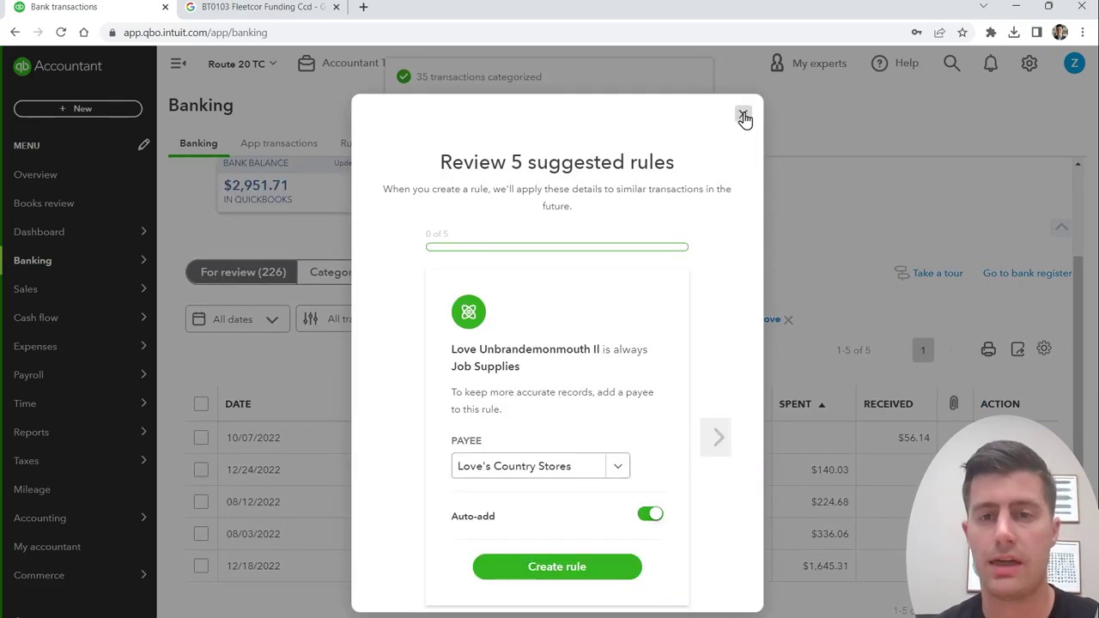
# Step: Dismiss the suggested rules and select the 12/24, 08/12 and 08/03 Love transactions
pyautogui.click(744, 116)
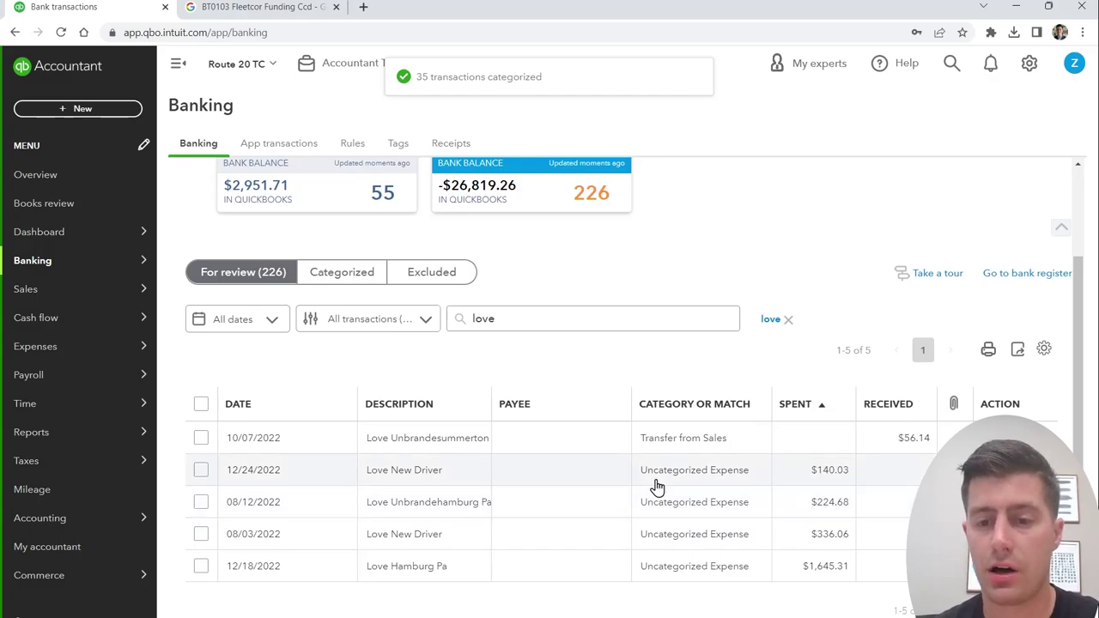
pyautogui.click(201, 472)
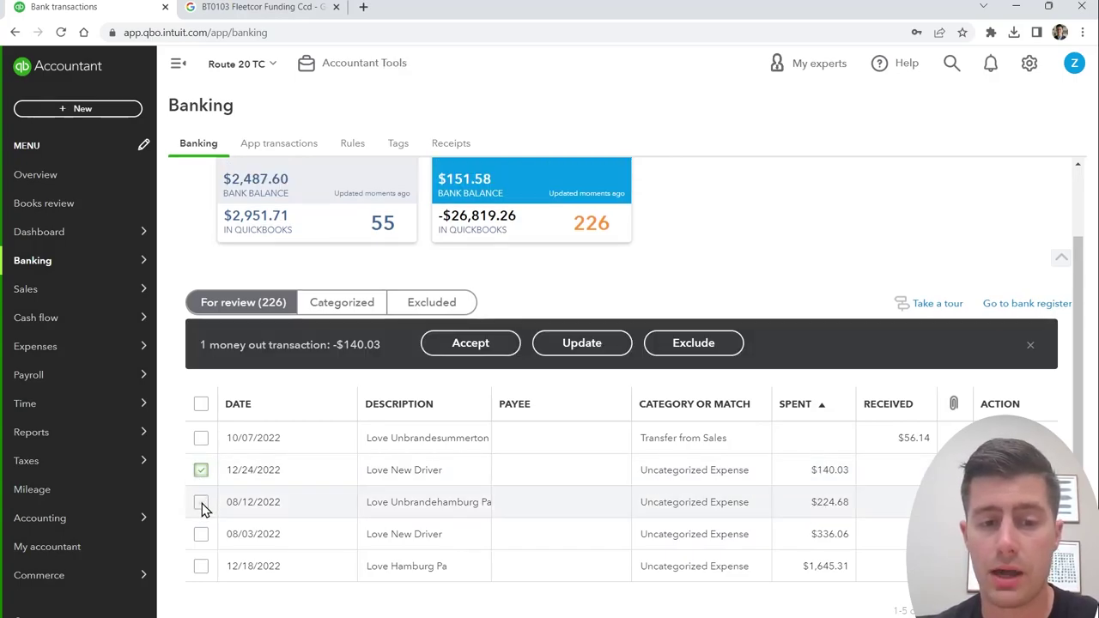
pyautogui.click(202, 505)
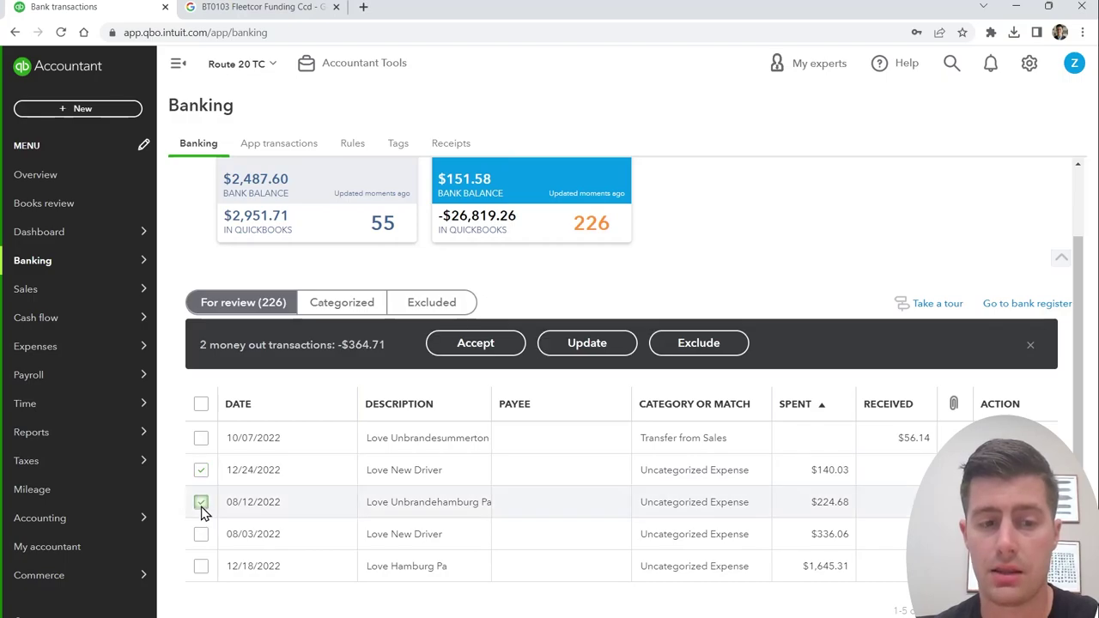
pyautogui.click(201, 505)
pyautogui.click(201, 470)
pyautogui.click(201, 500)
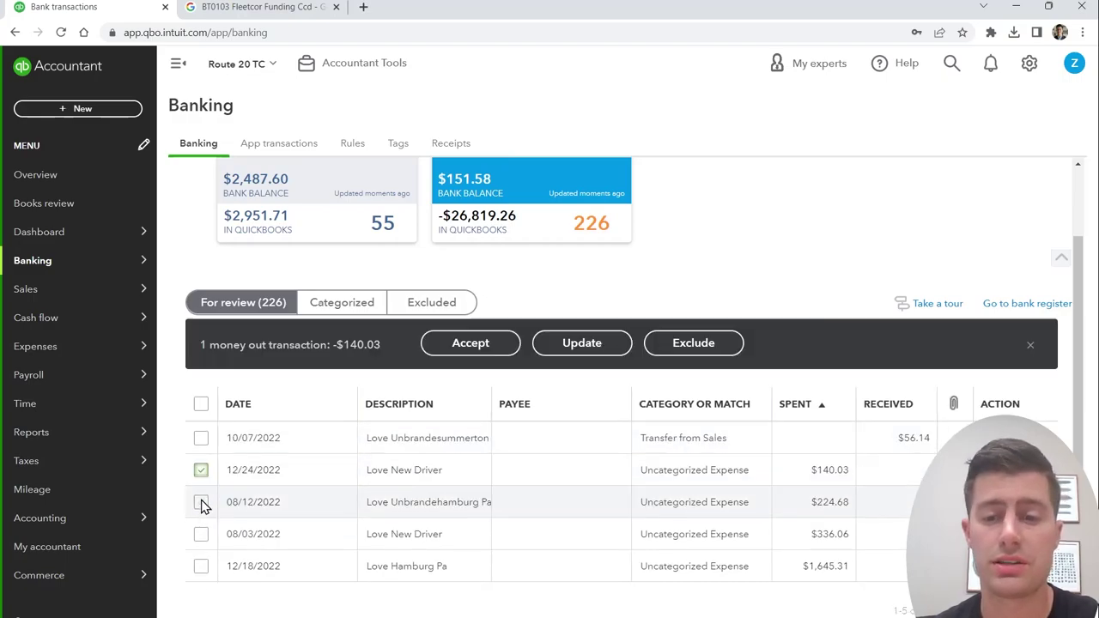
pyautogui.click(201, 502)
pyautogui.click(201, 534)
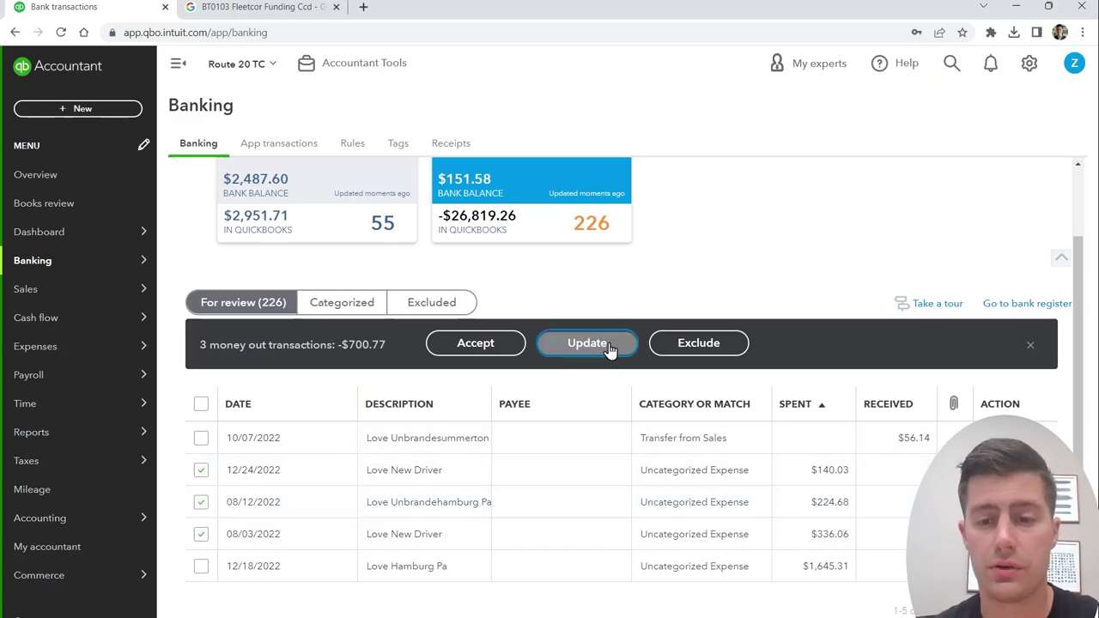
# Step: Bulk-update them to payee Love's Country Stores and category Vehicle Fuel, then accept them
pyautogui.click(609, 347)
pyautogui.click(446, 348)
pyautogui.write('Love')
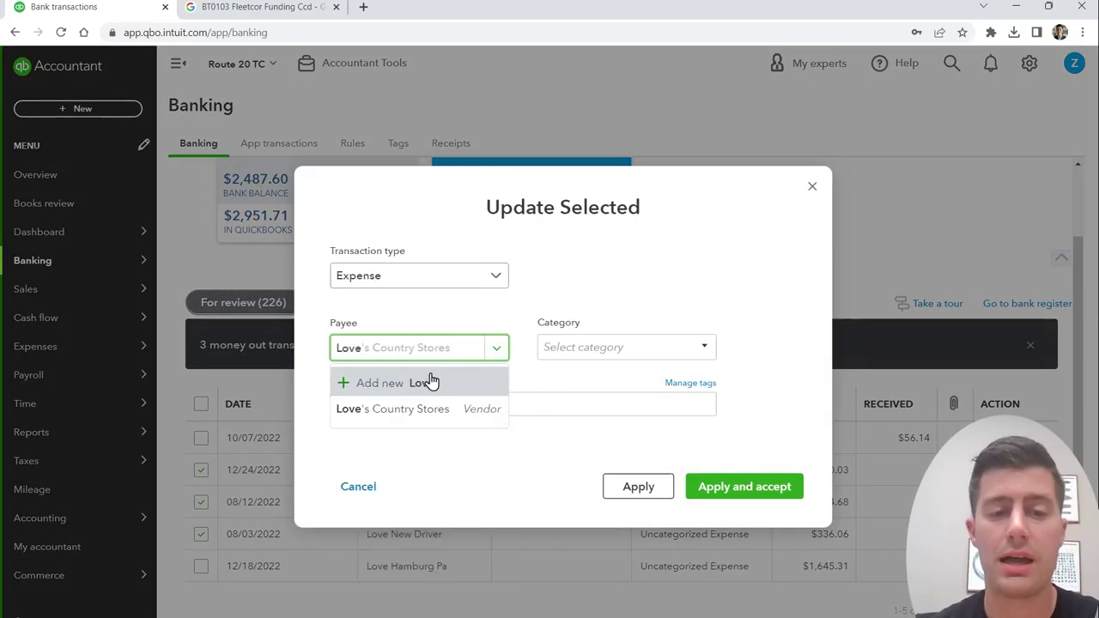
pyautogui.click(438, 410)
pyautogui.click(592, 347)
pyautogui.write('Fuel')
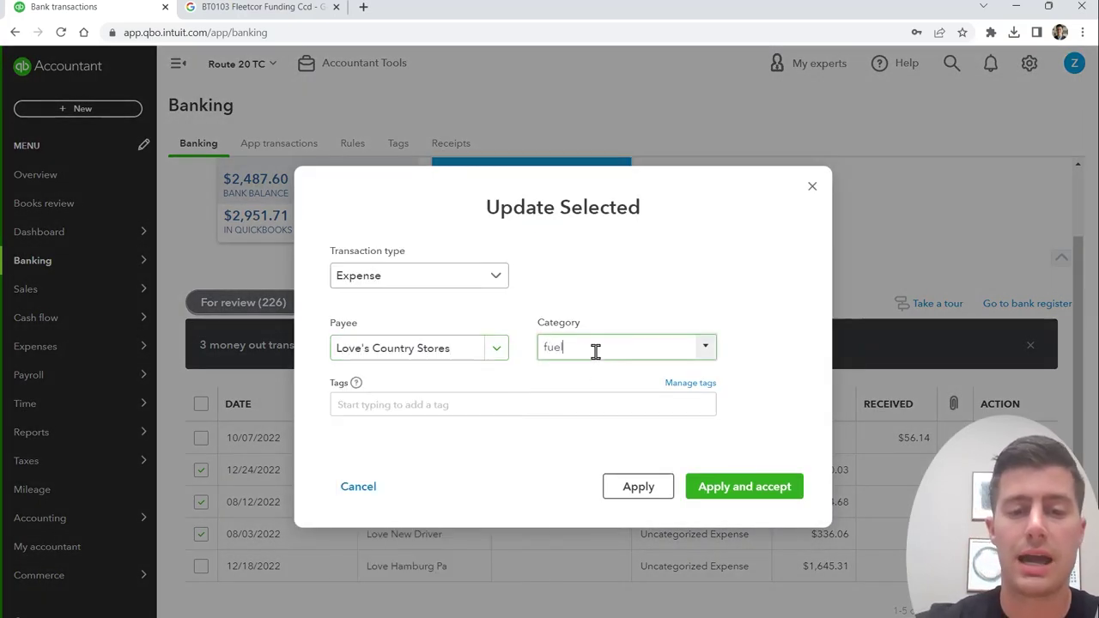
pyautogui.click(589, 401)
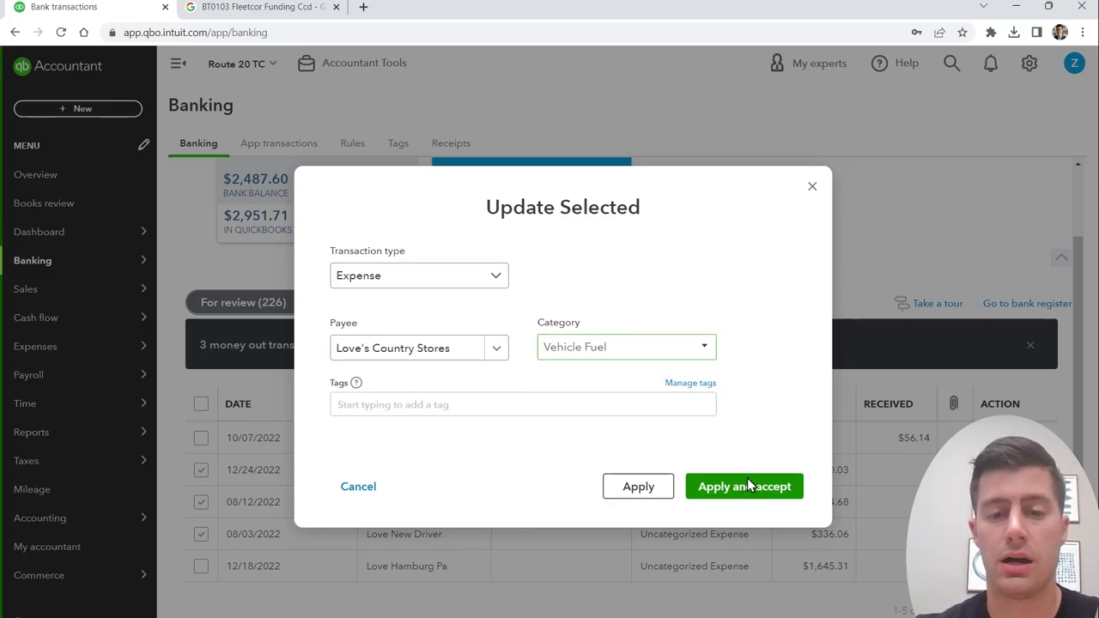
pyautogui.click(744, 486)
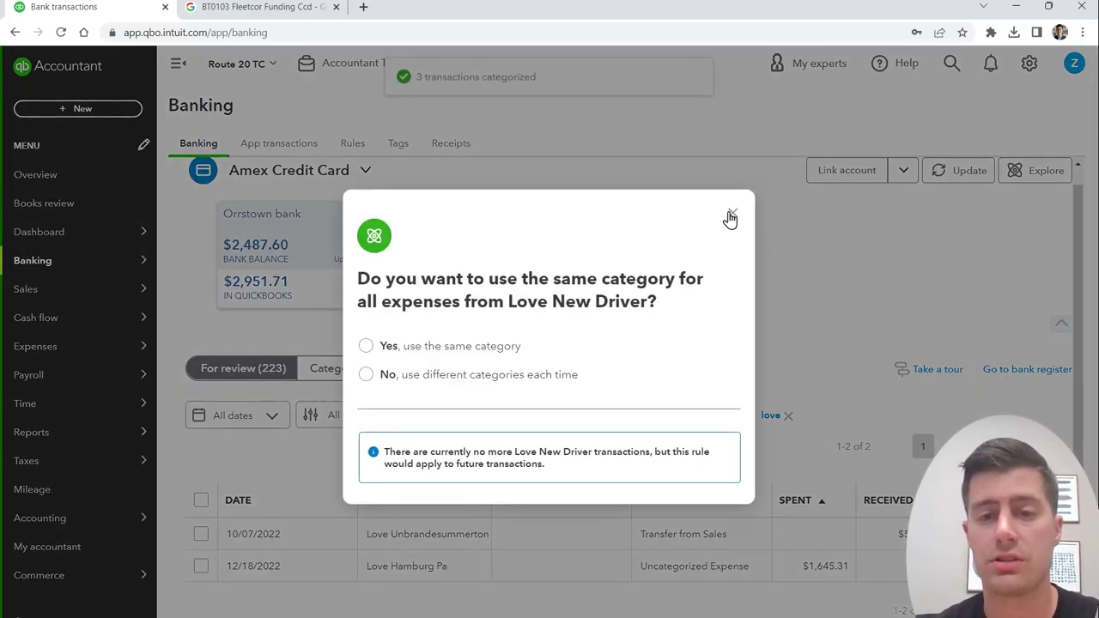
pyautogui.click(730, 217)
pyautogui.click(661, 562)
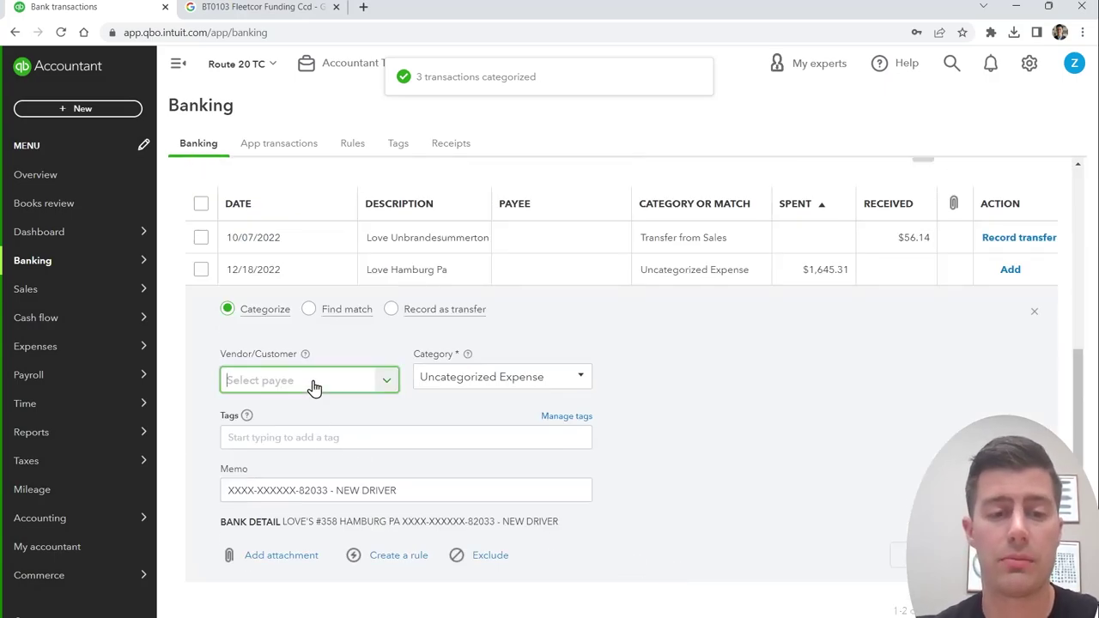
# Step: Add the 12/18/2022 $1,645.31 charge under Love's Country Stores as Repair & Maintenance
pyautogui.click(315, 386)
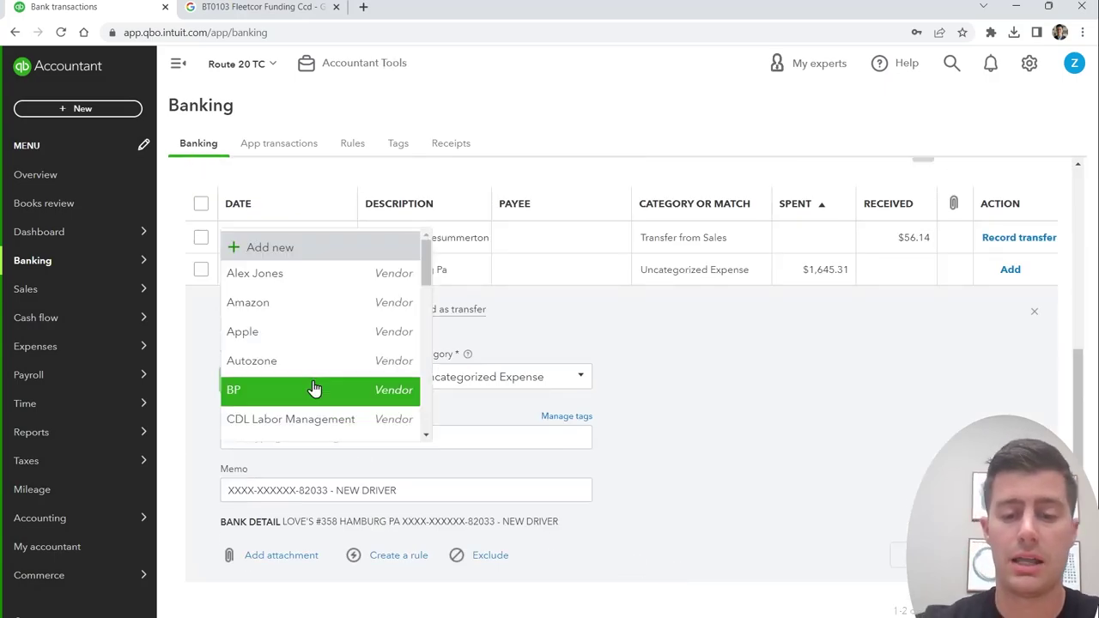
pyautogui.write('love')
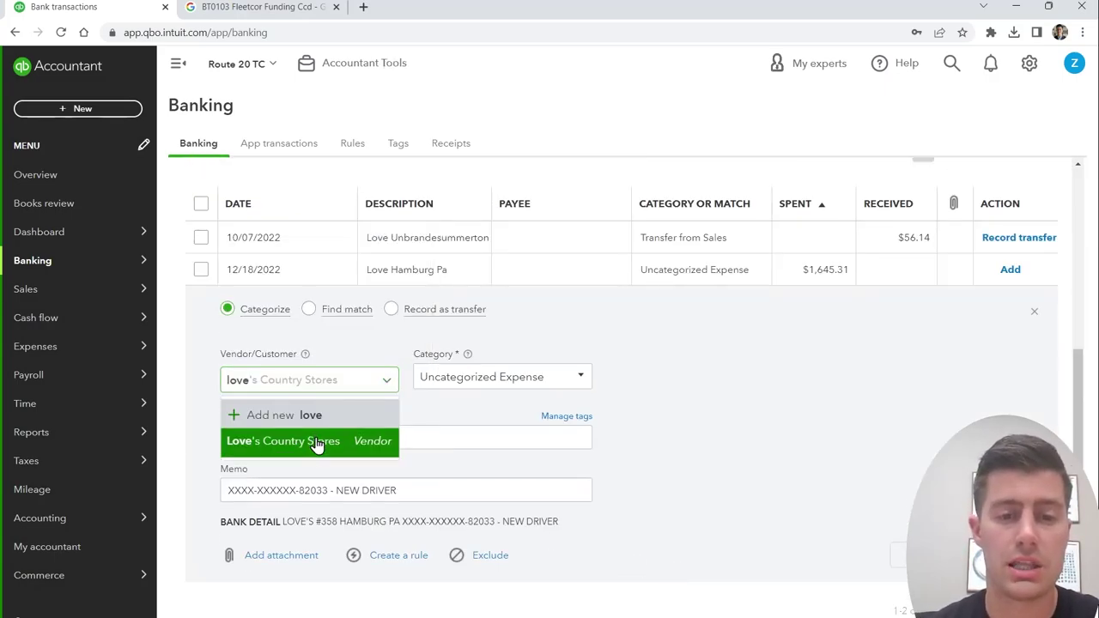
pyautogui.click(315, 441)
pyautogui.click(564, 371)
pyautogui.write('r & Maintenance')
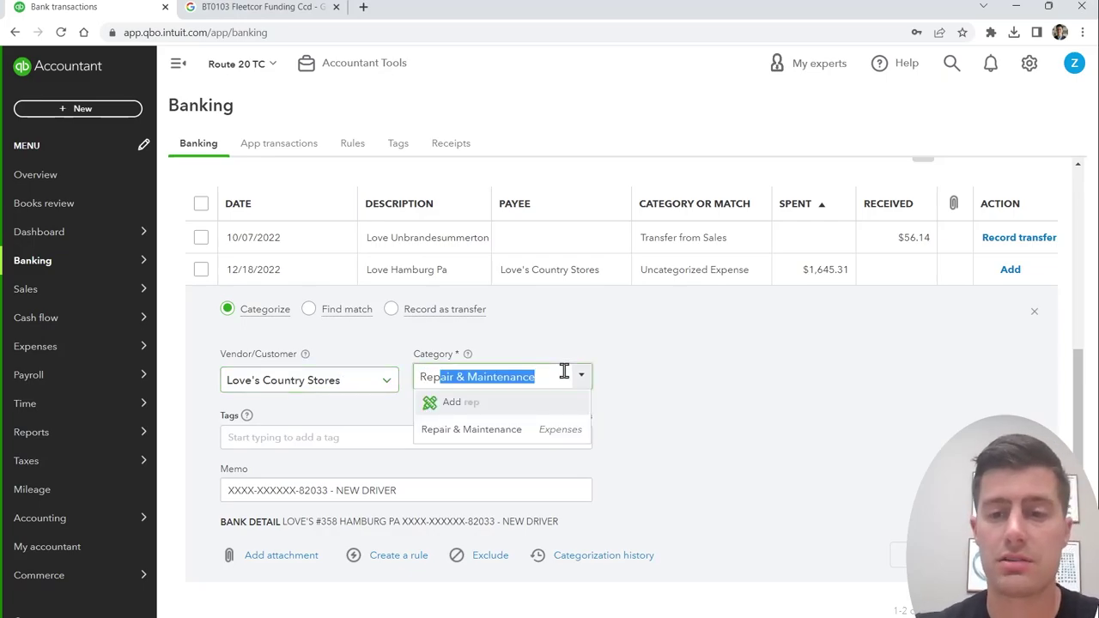
pyautogui.click(545, 431)
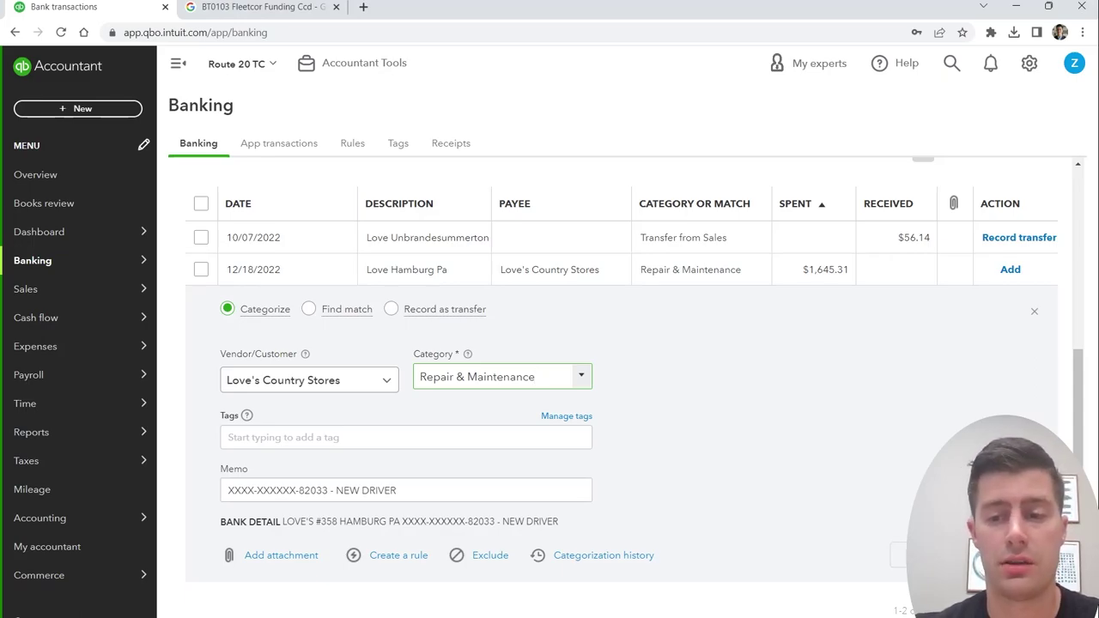
pyautogui.press('Return')
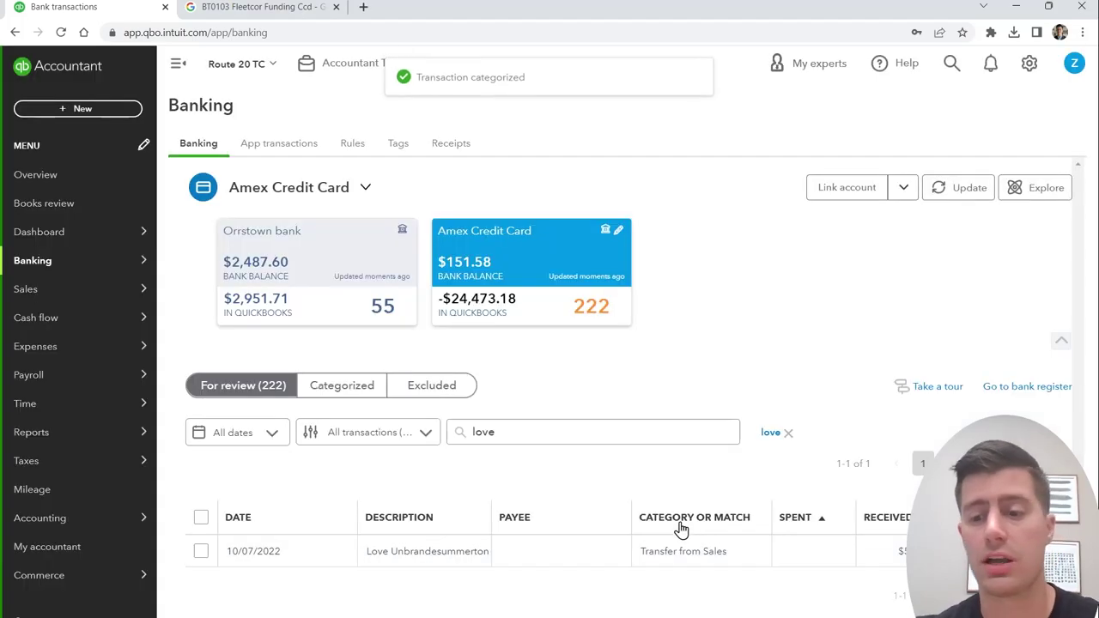
# Step: Remove the 'love' search filter so the full Amex review list returns
pyautogui.click(788, 433)
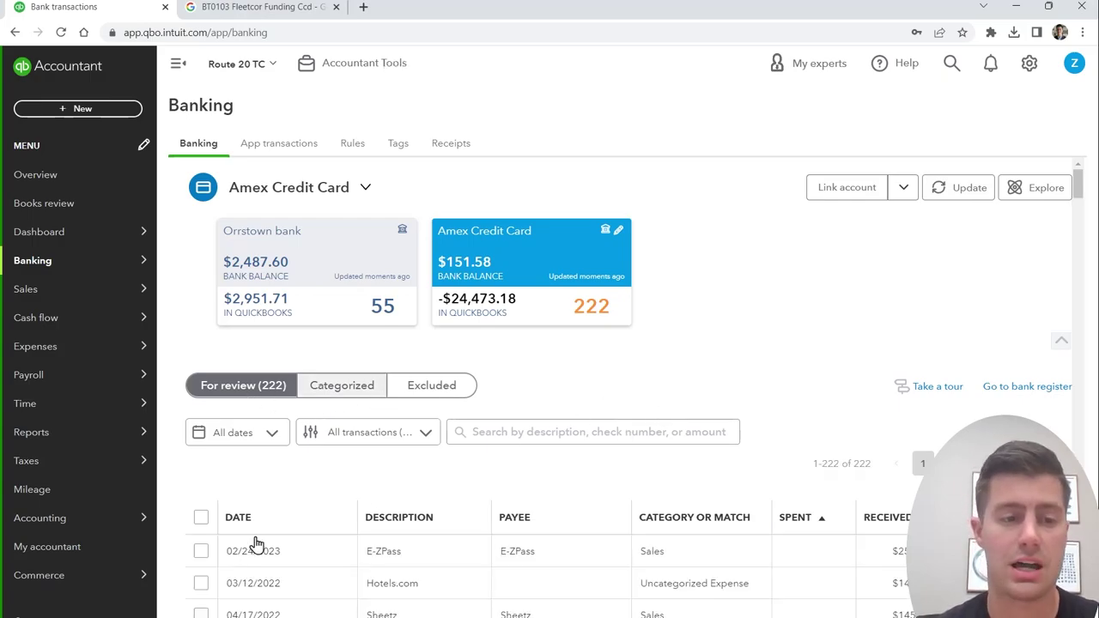
pyautogui.moveTo(95, 515)
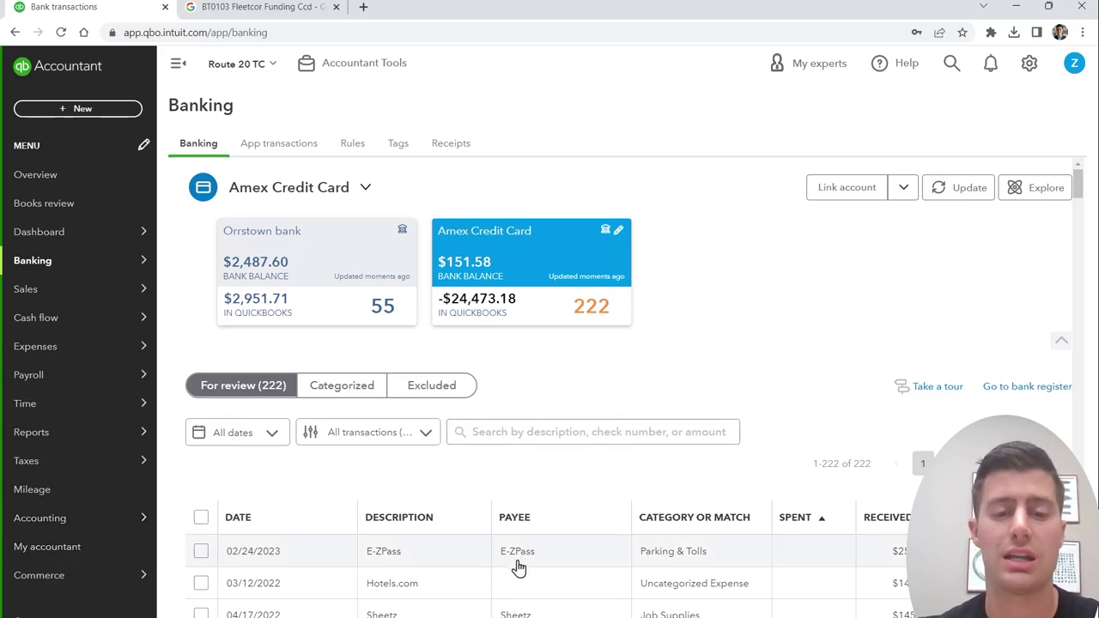
pyautogui.moveTo(123, 527)
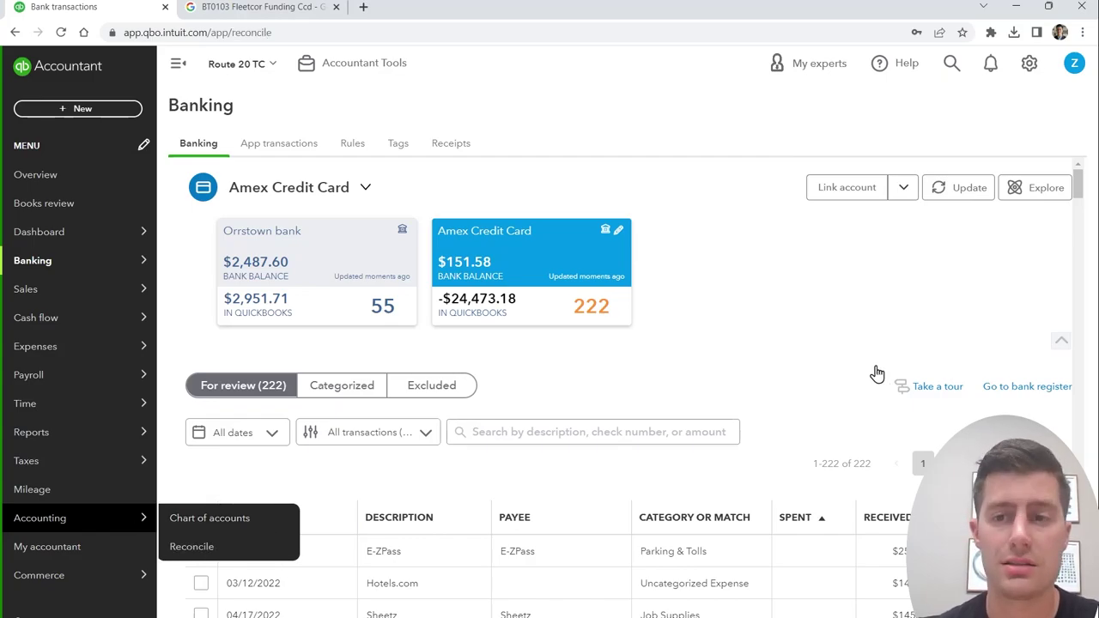
# Step: Begin a new reconciliation from the Reconcile page with Orrstown bank as the account
pyautogui.click(586, 431)
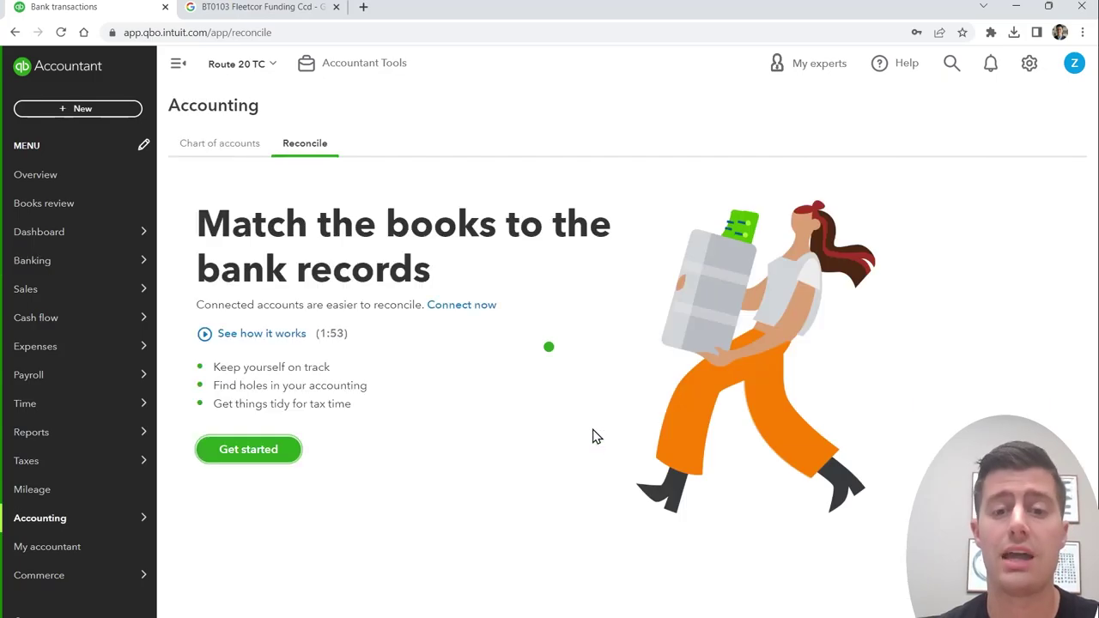
pyautogui.click(250, 455)
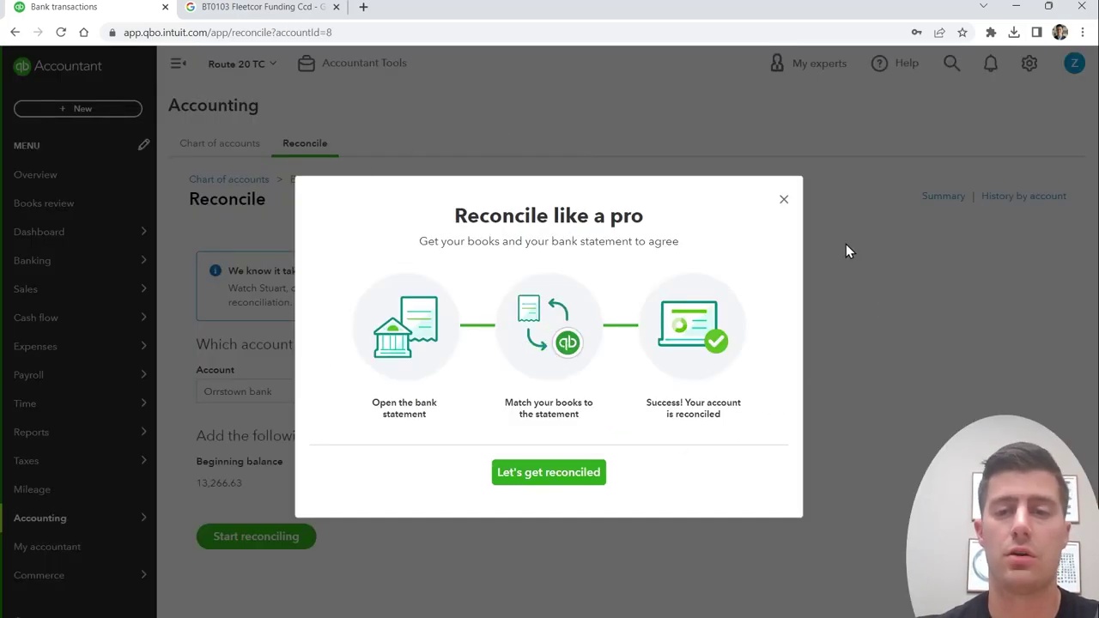
pyautogui.click(784, 200)
pyautogui.scroll(-1, 575, 441)
pyautogui.scroll(-1, 576, 441)
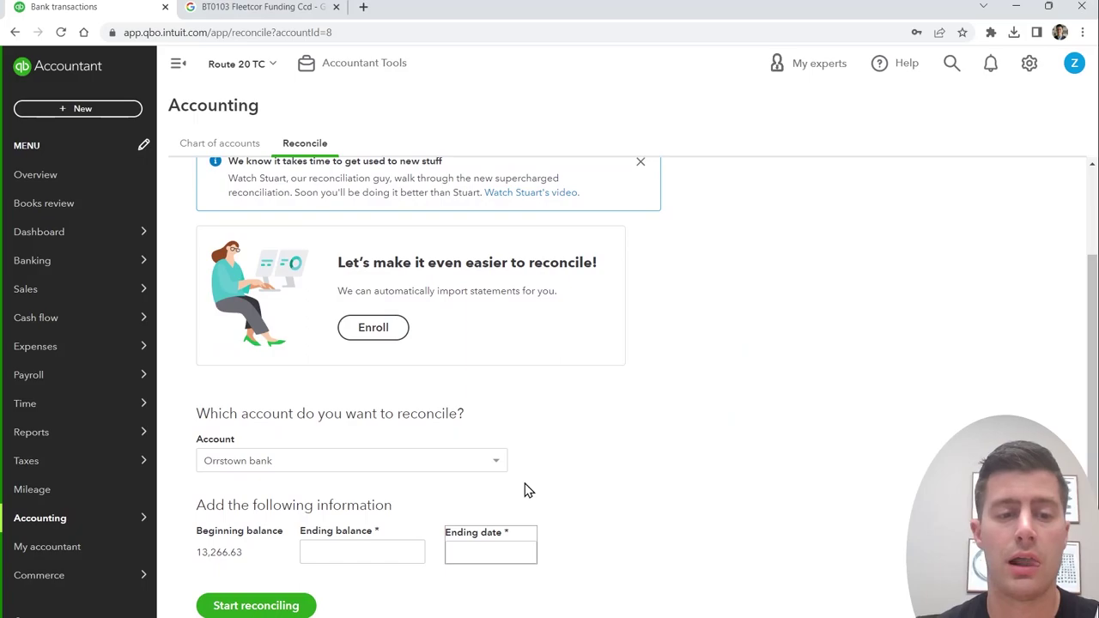
pyautogui.moveTo(266, 451); pyautogui.dragTo(177, 444)
pyautogui.click(191, 445)
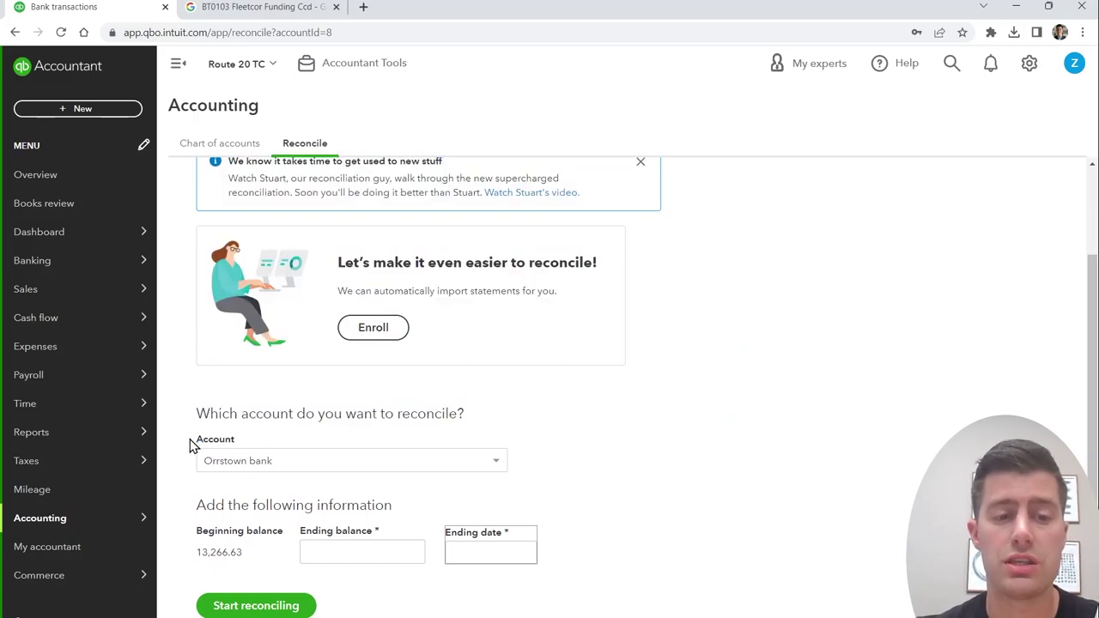
pyautogui.click(408, 471)
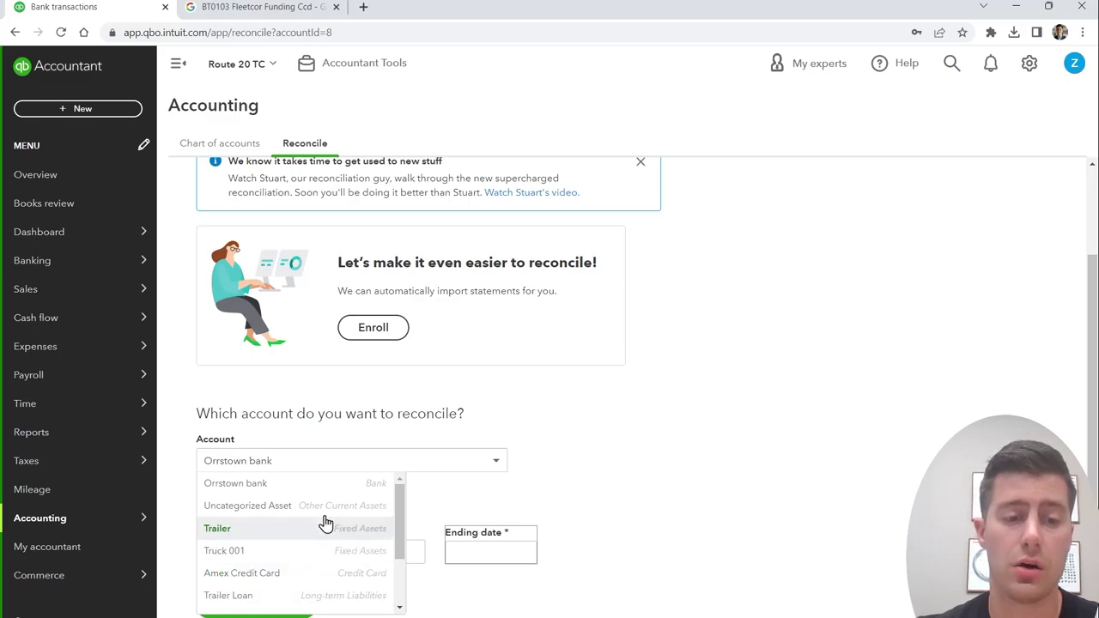
pyautogui.click(326, 486)
# Step: Enter ending balance $10,000.00 and ending date 01/31/2022, then start reconciling
pyautogui.click(373, 550)
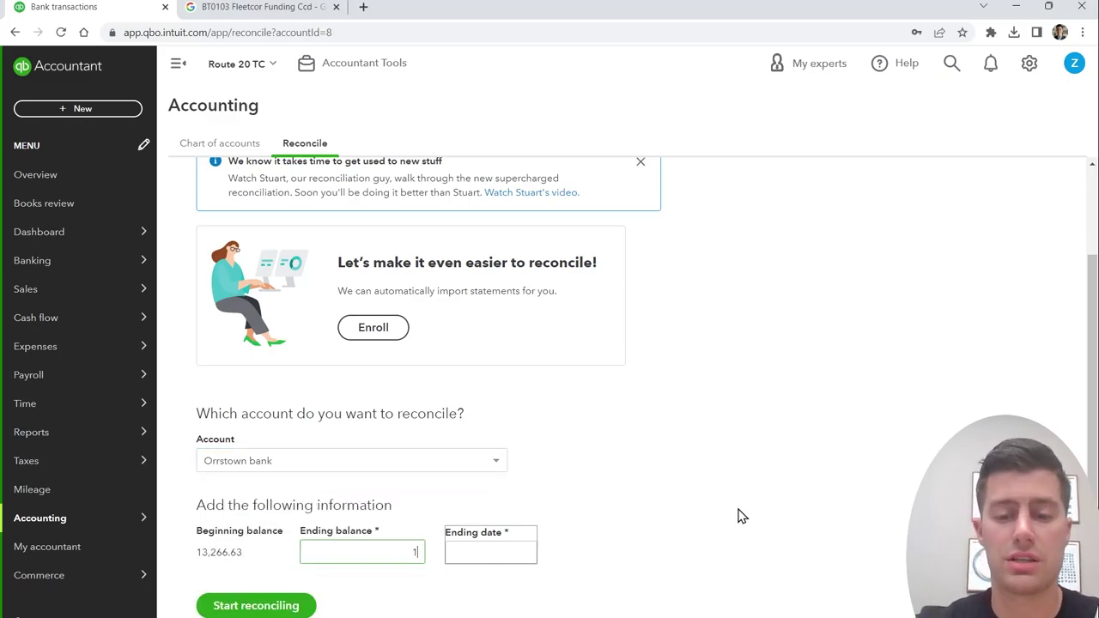
pyautogui.press('Tab')
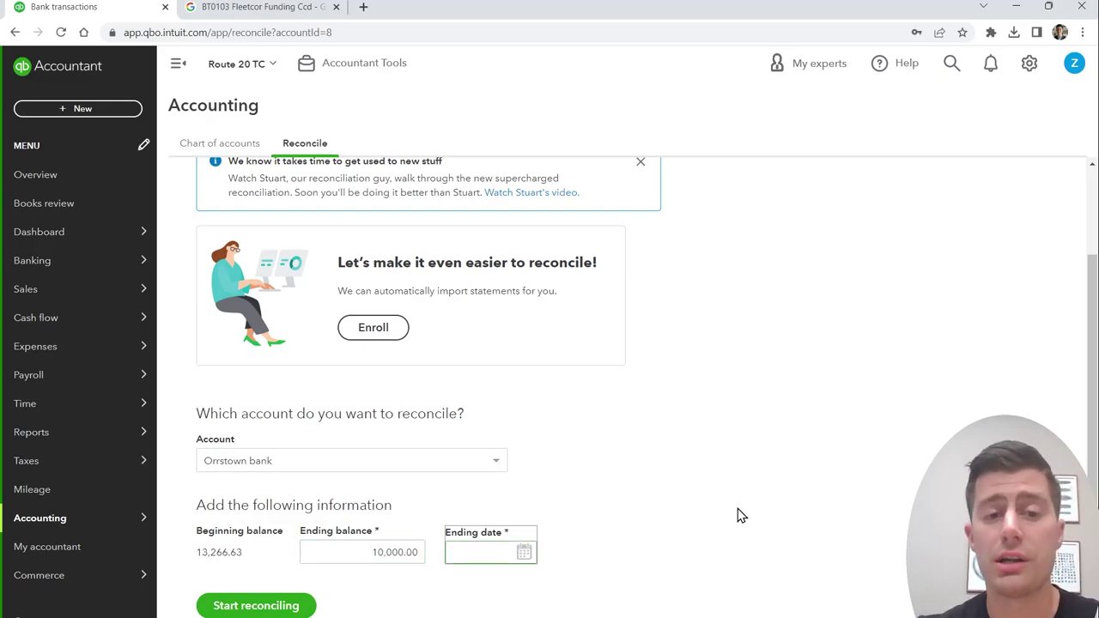
pyautogui.click(690, 530)
pyautogui.click(369, 556)
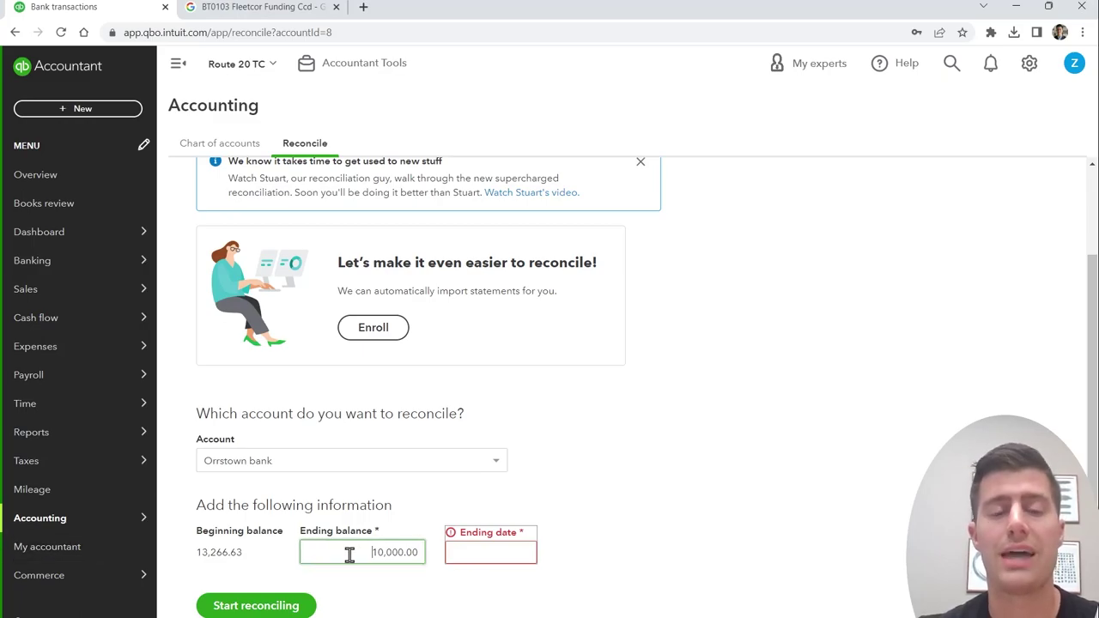
pyautogui.click(470, 551)
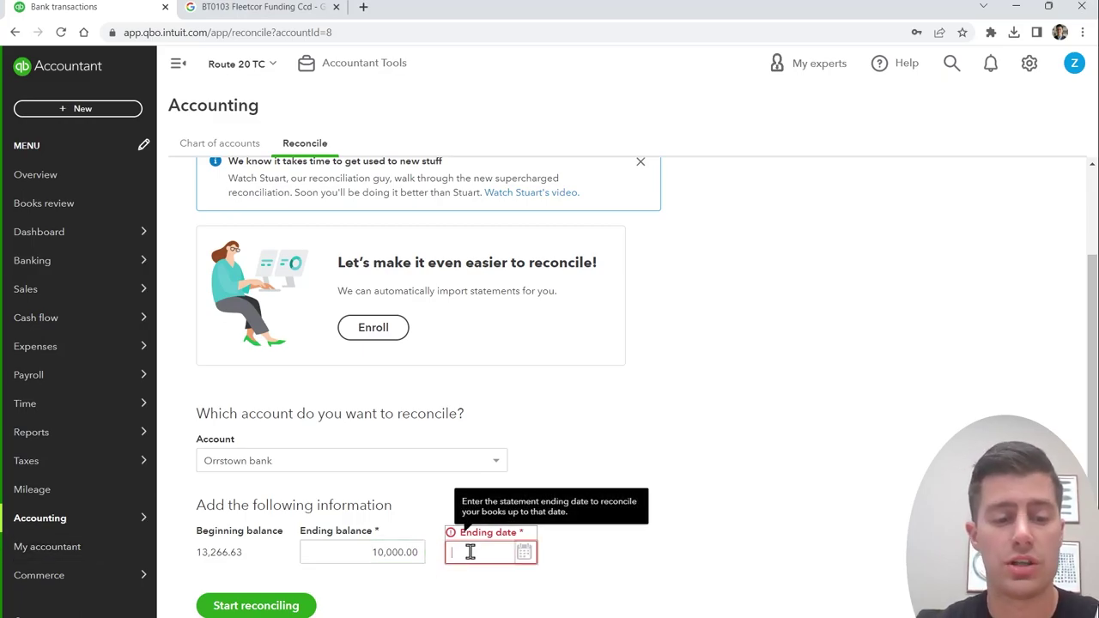
pyautogui.write('1/31/22')
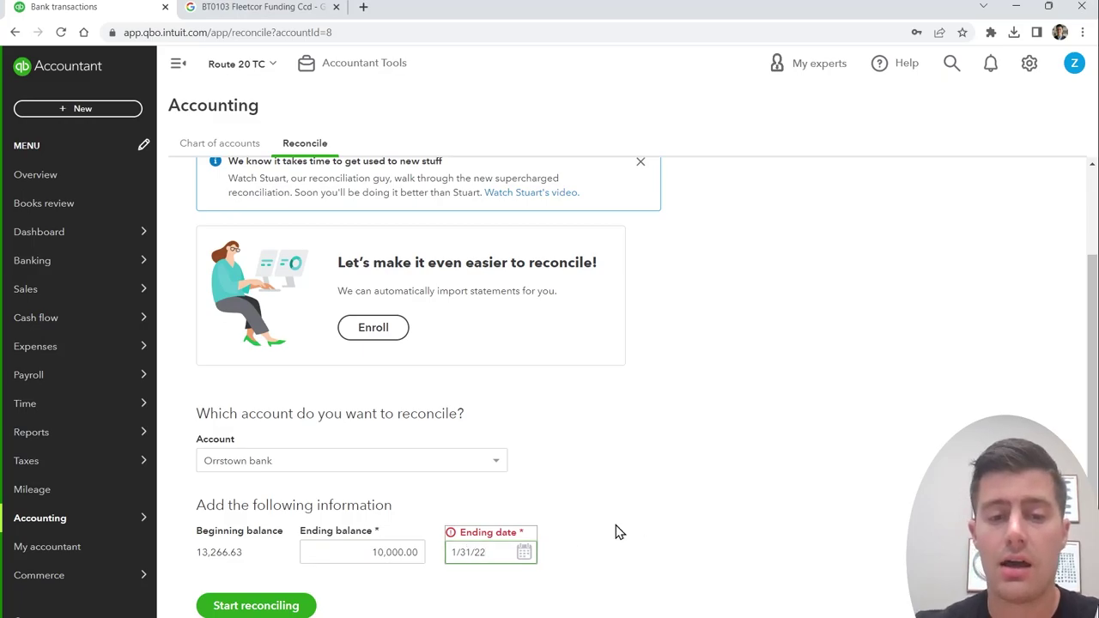
pyautogui.click(635, 527)
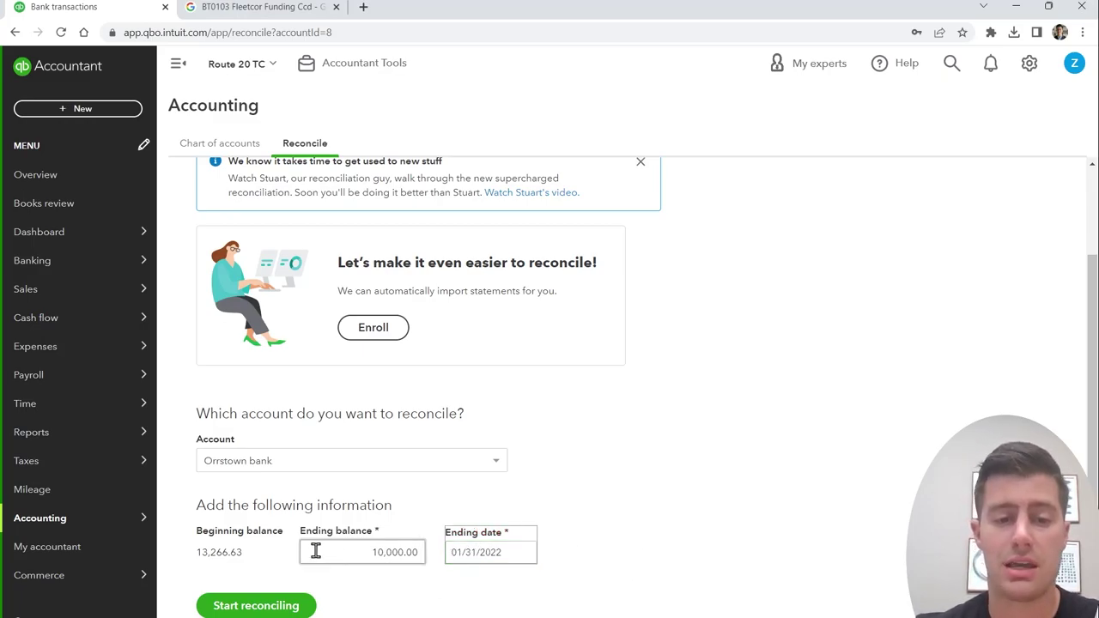
pyautogui.click(481, 549)
pyautogui.tripleClick(507, 552)
pyautogui.click(657, 588)
pyautogui.click(256, 605)
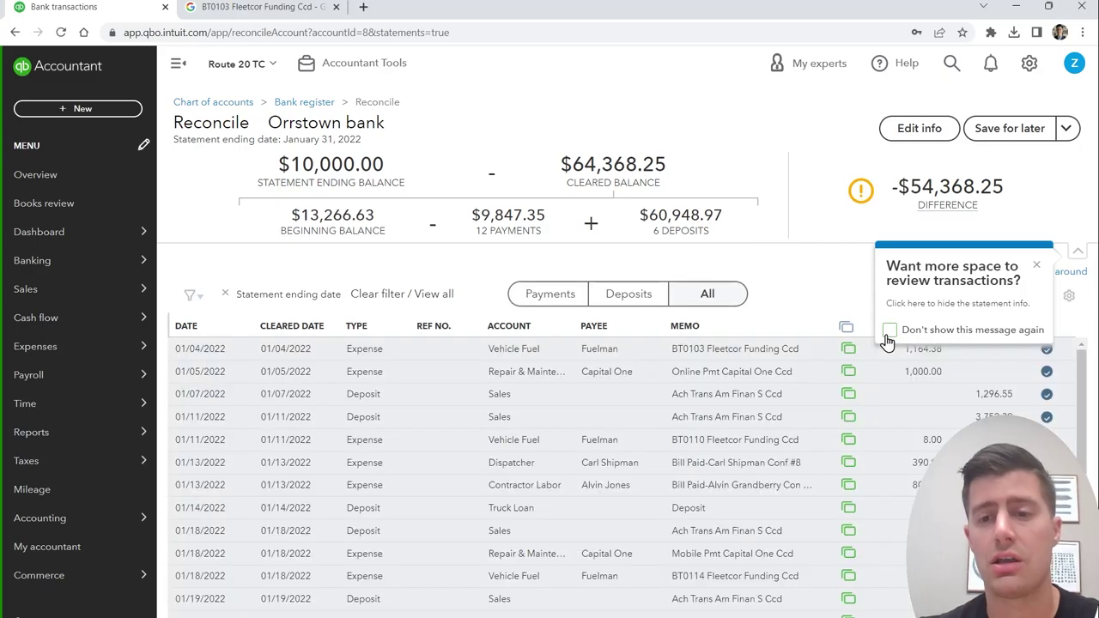
# Step: Close the reconcile tip pop-ups covering the summary figures
pyautogui.click(910, 335)
pyautogui.click(1036, 266)
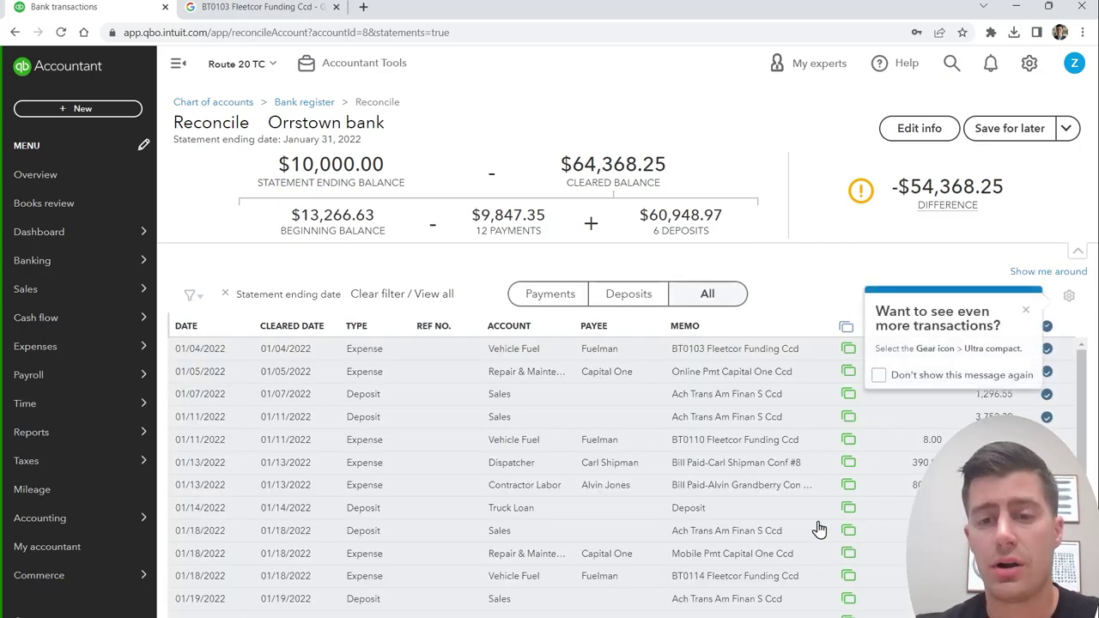
pyautogui.click(1026, 310)
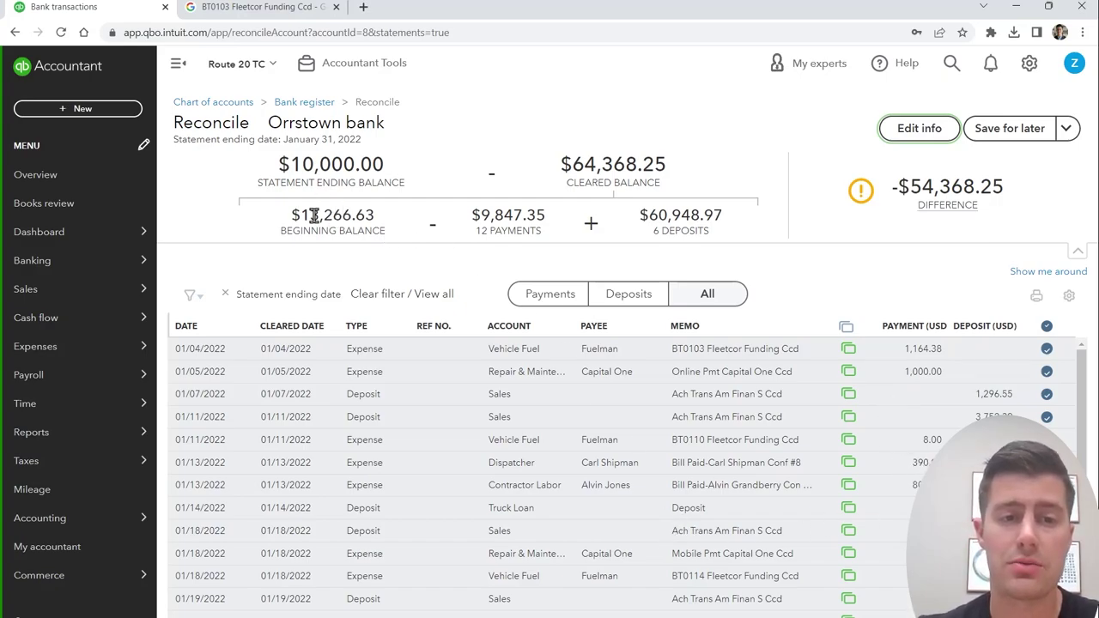
# Step: Highlight the $13,266.63 beginning balance, $9,847.35 payments, $60,948.97 deposits and $10,000.00 ending balance
pyautogui.moveTo(369, 214); pyautogui.dragTo(289, 215)
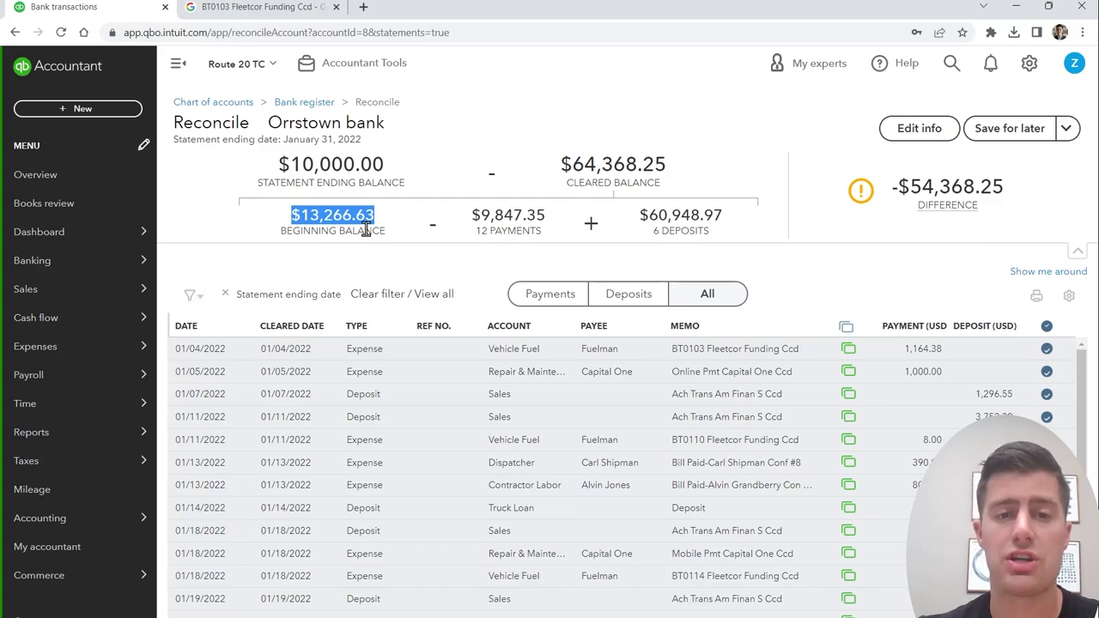
pyautogui.moveTo(548, 216); pyautogui.dragTo(483, 226)
pyautogui.click(488, 231)
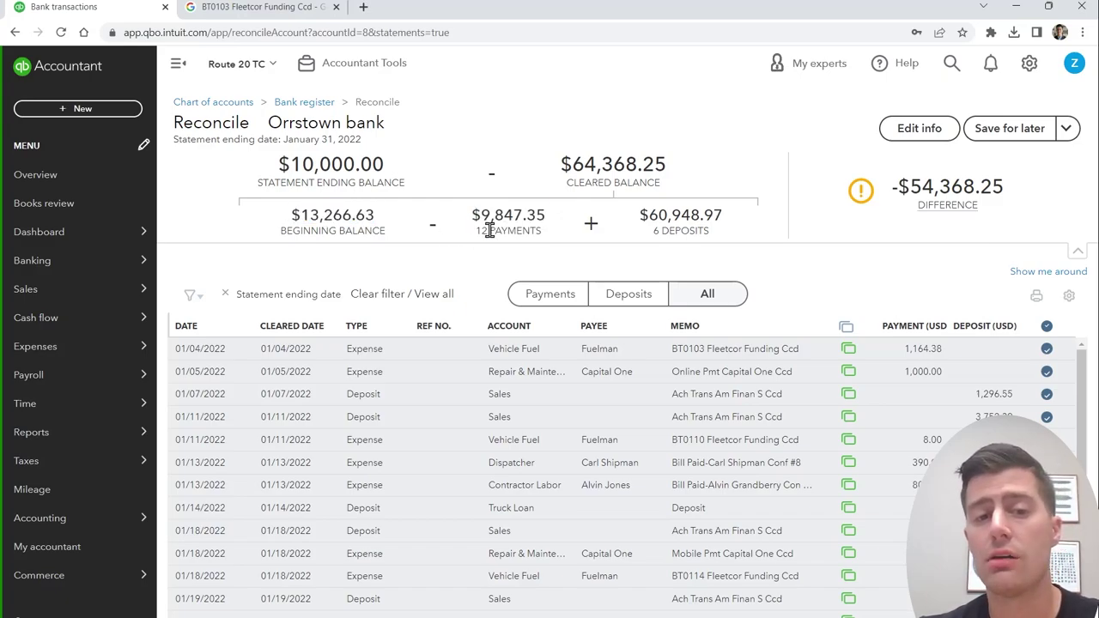
pyautogui.moveTo(730, 222); pyautogui.dragTo(652, 213)
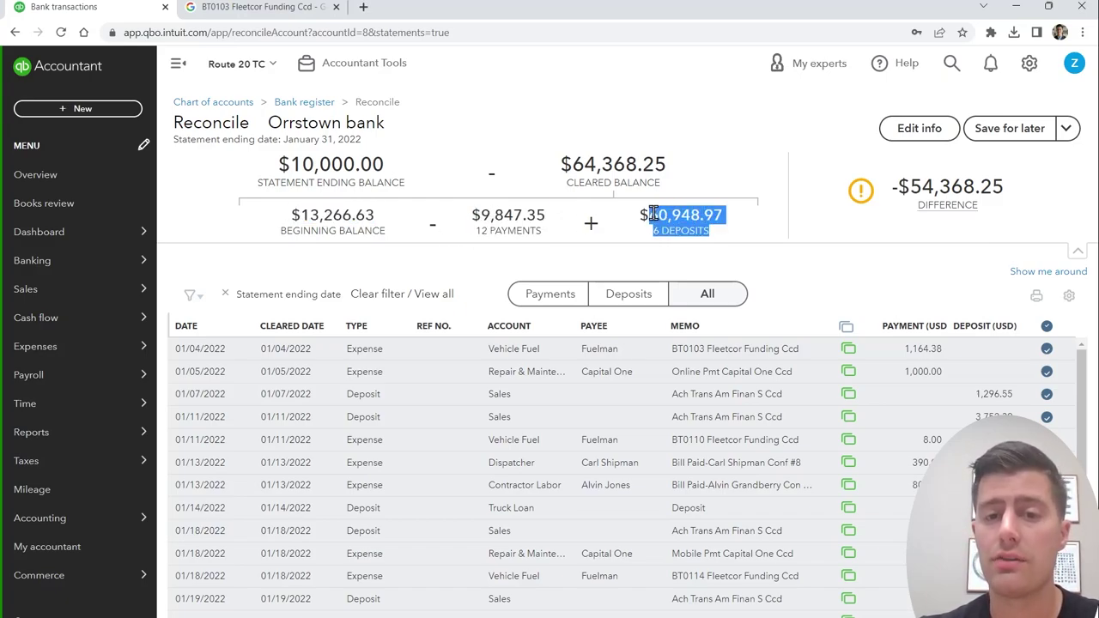
pyautogui.click(645, 215)
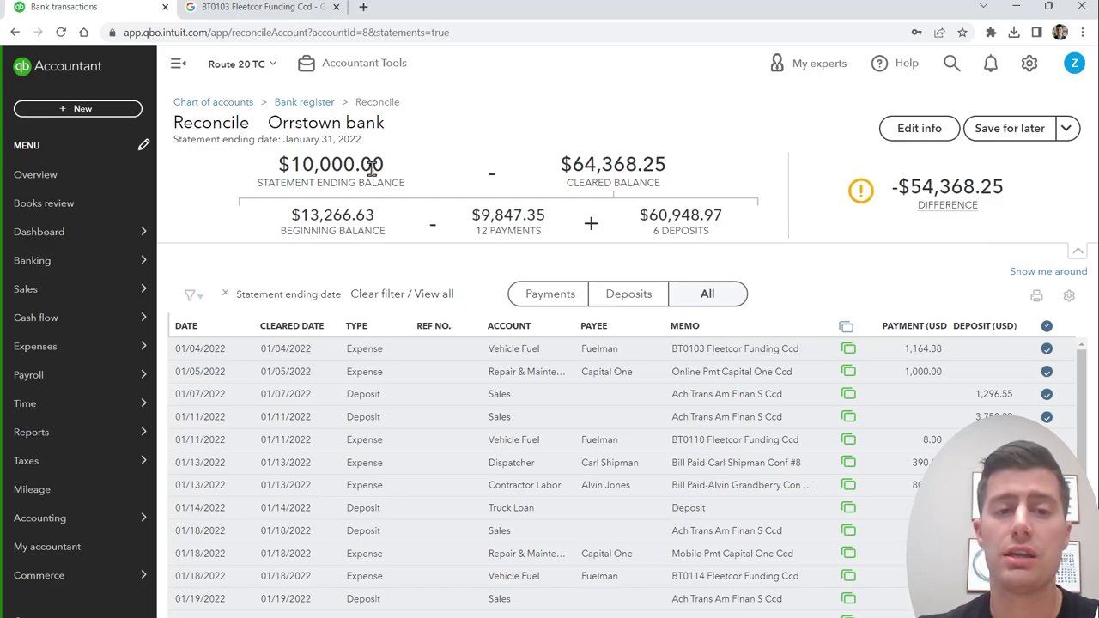
pyautogui.moveTo(386, 169); pyautogui.dragTo(271, 170)
pyautogui.click(271, 170)
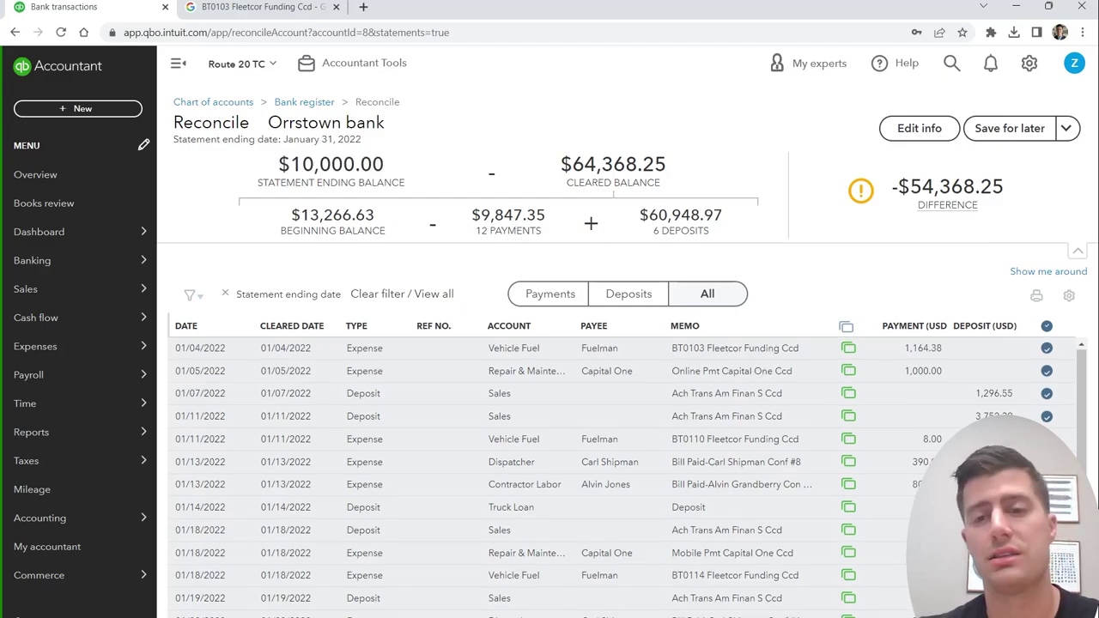
# Step: Highlight the -$54,368.25 reconciliation difference
pyautogui.scroll(-2, 747, 469)
pyautogui.scroll(2, 747, 469)
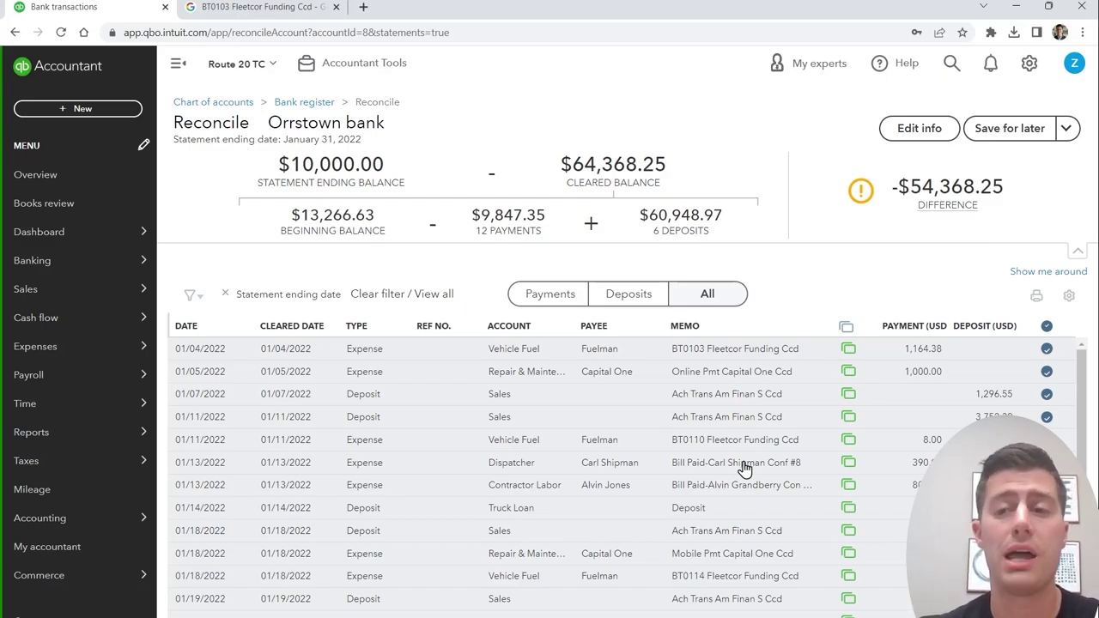
pyautogui.moveTo(1011, 194)
pyautogui.moveTo(1011, 194); pyautogui.dragTo(987, 211)
pyautogui.click(893, 189)
pyautogui.click(987, 210)
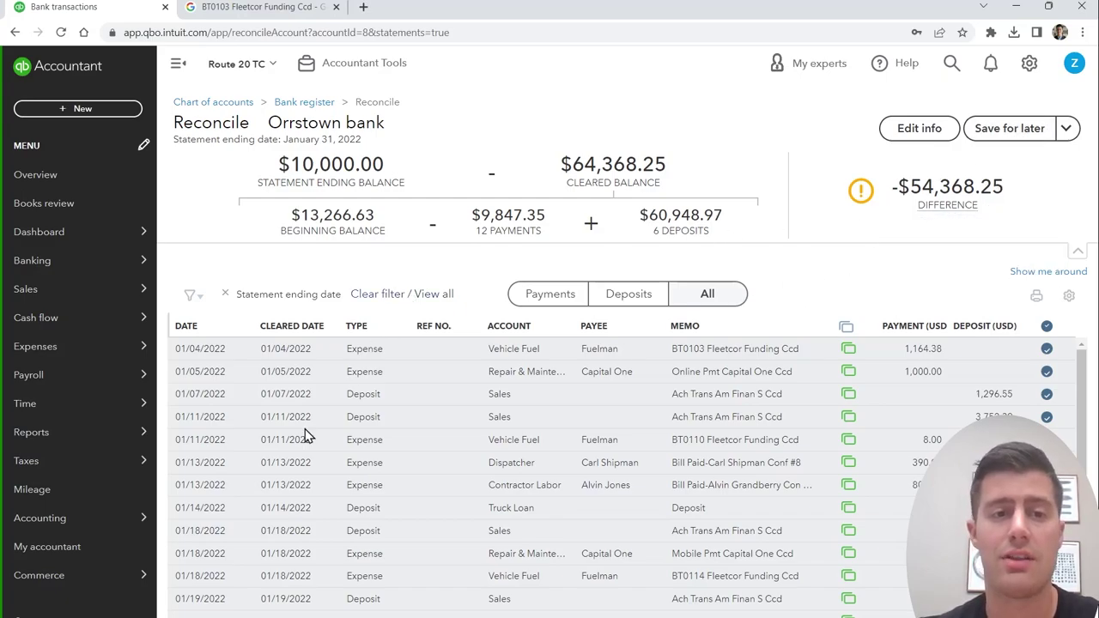
# Step: Open the Balance Sheet report from Reports favorites and scroll through it
pyautogui.moveTo(85, 438)
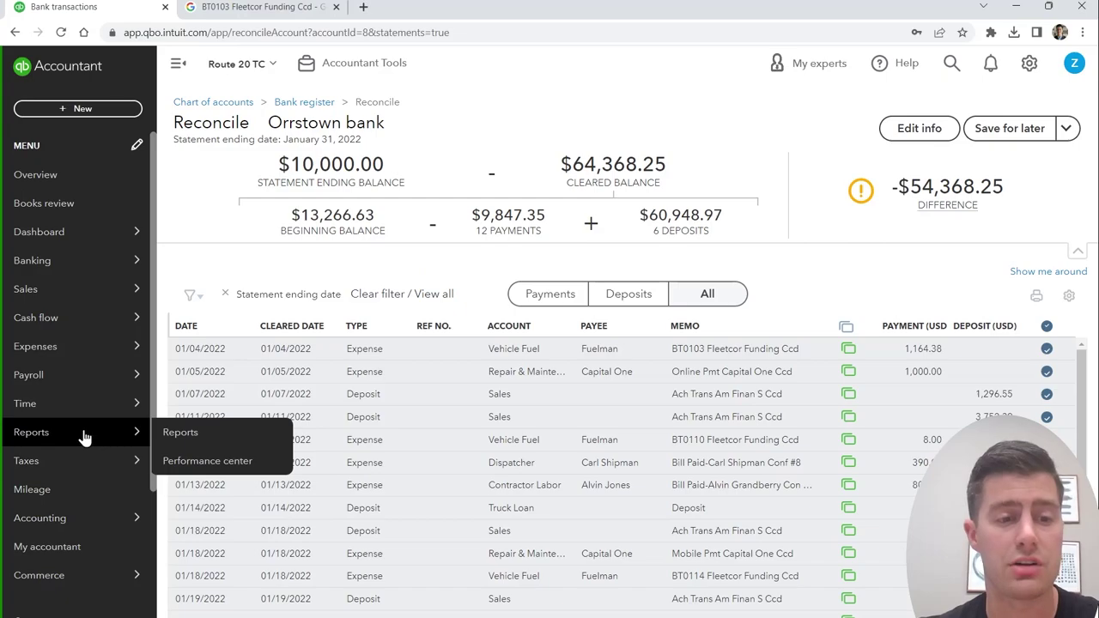
pyautogui.click(196, 440)
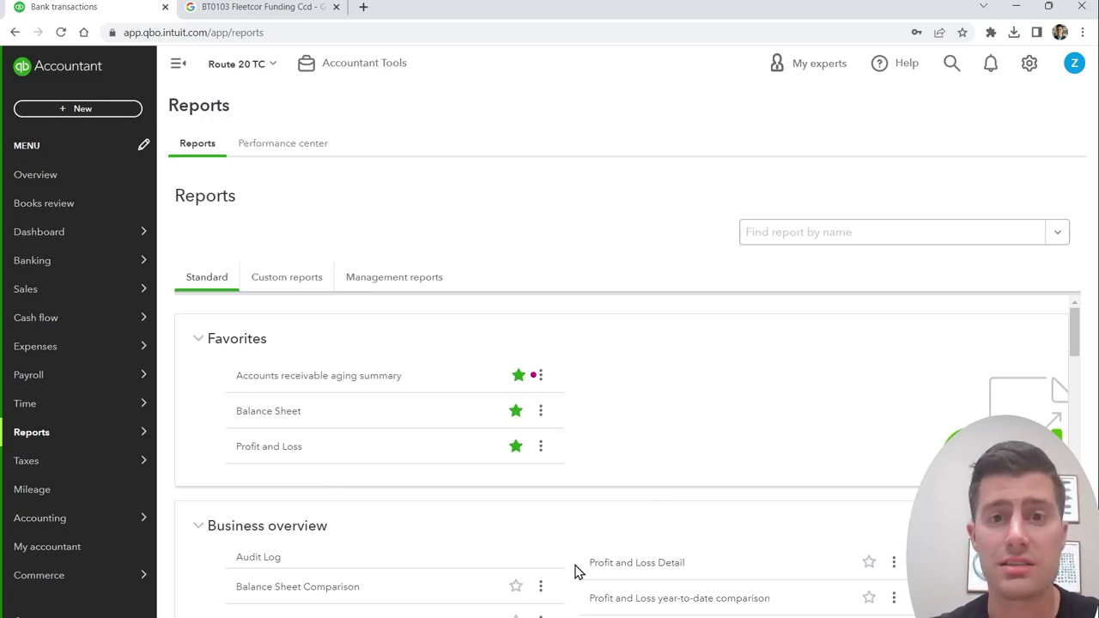
pyautogui.click(278, 418)
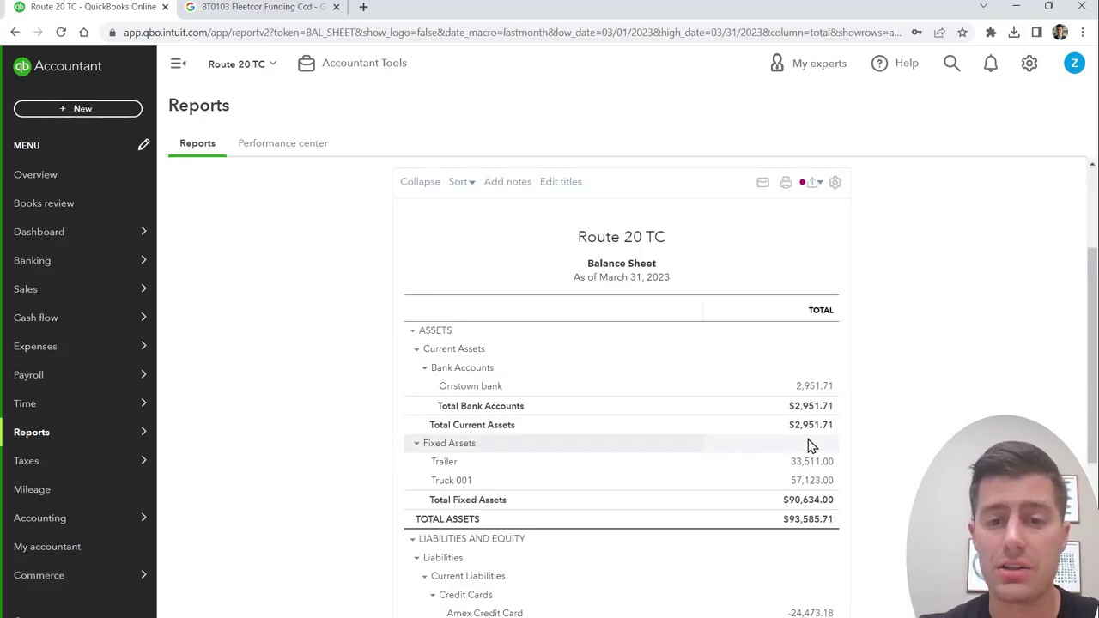
pyautogui.scroll(-1, 557, 353)
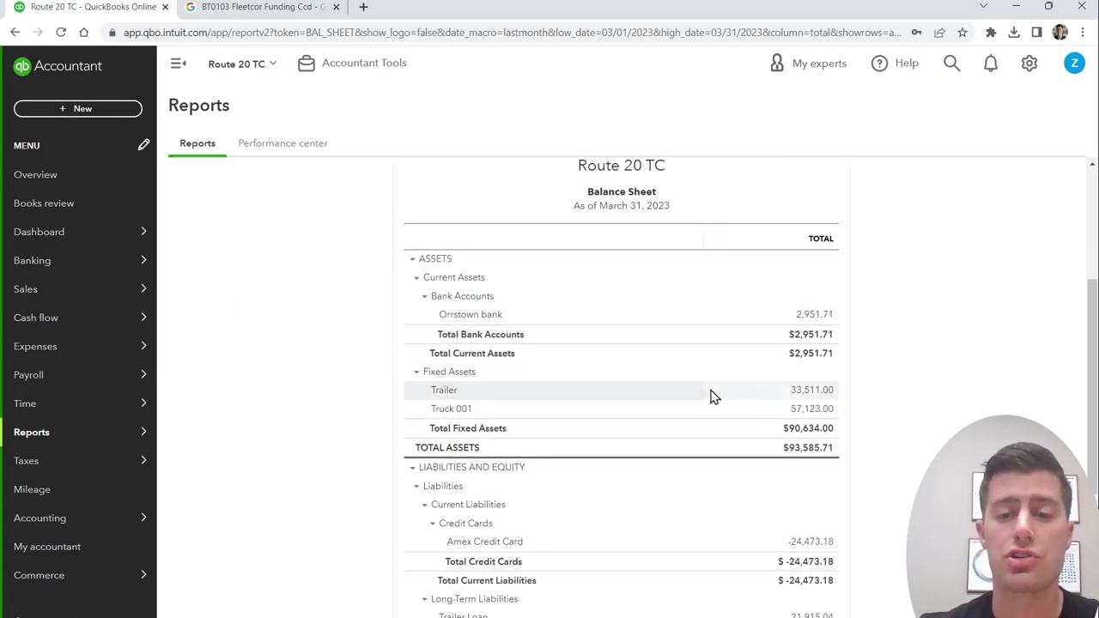
pyautogui.scroll(-2, 721, 418)
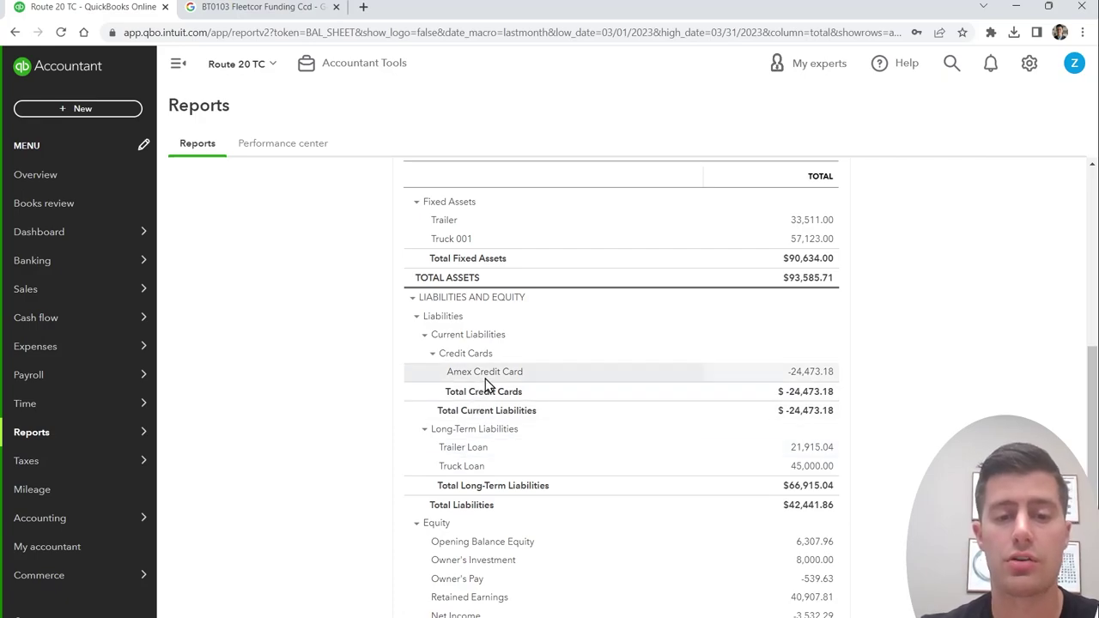
pyautogui.scroll(-1, 520, 477)
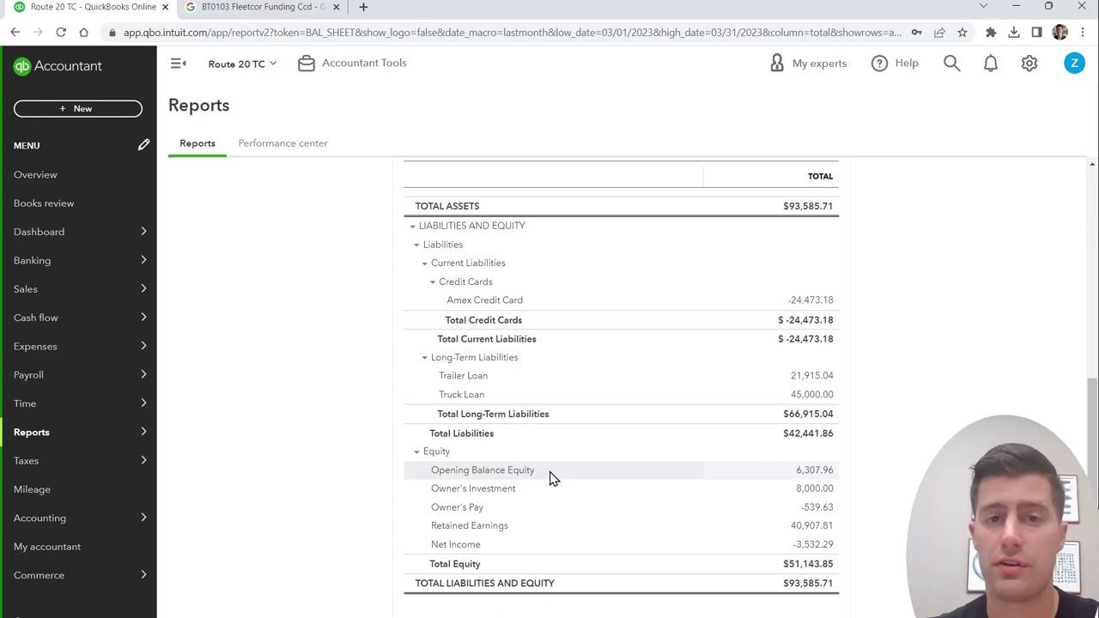
# Step: Point out the equity rows and -3,532.29 Net Income, then return to the report list
pyautogui.moveTo(850, 515); pyautogui.dragTo(864, 491)
pyautogui.click(867, 497)
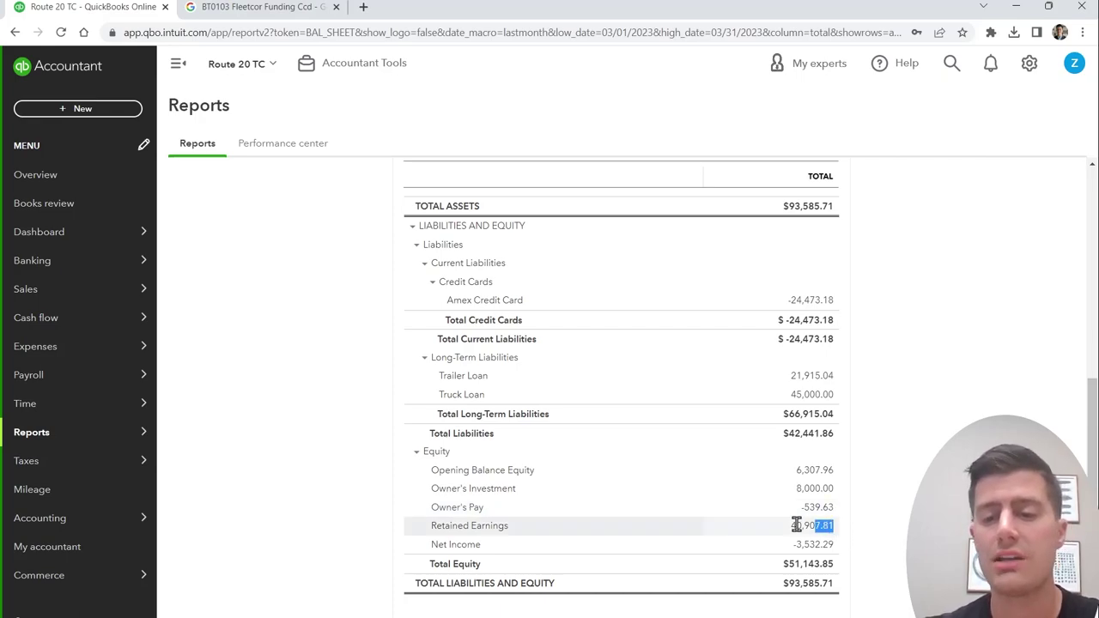
pyautogui.moveTo(837, 546); pyautogui.dragTo(421, 544)
pyautogui.click(411, 549)
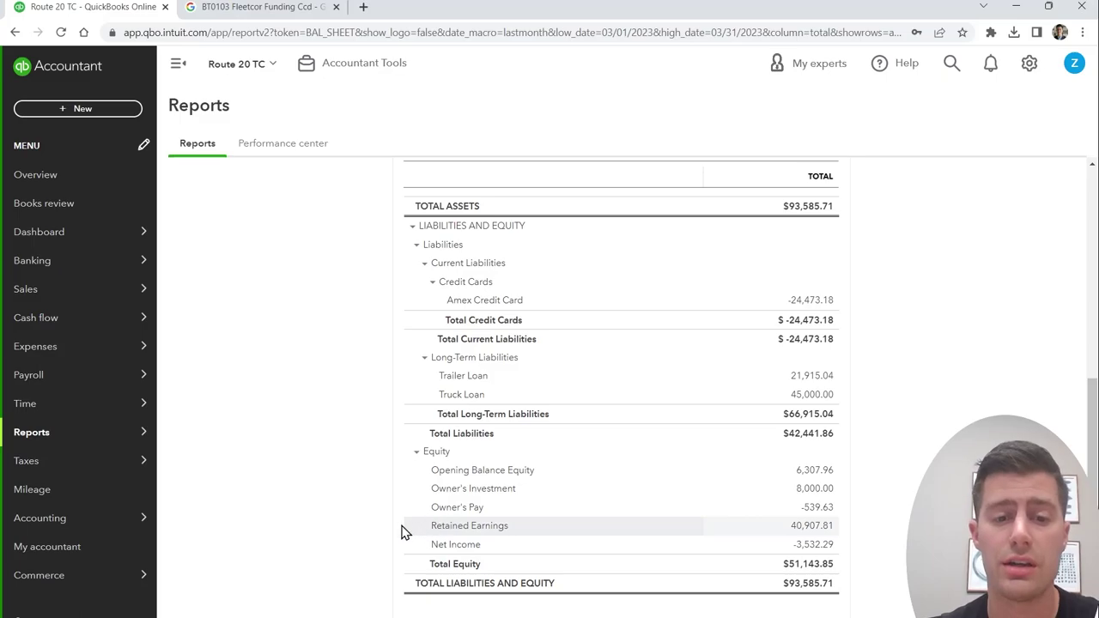
pyautogui.scroll(10, 344, 545)
pyautogui.click(211, 179)
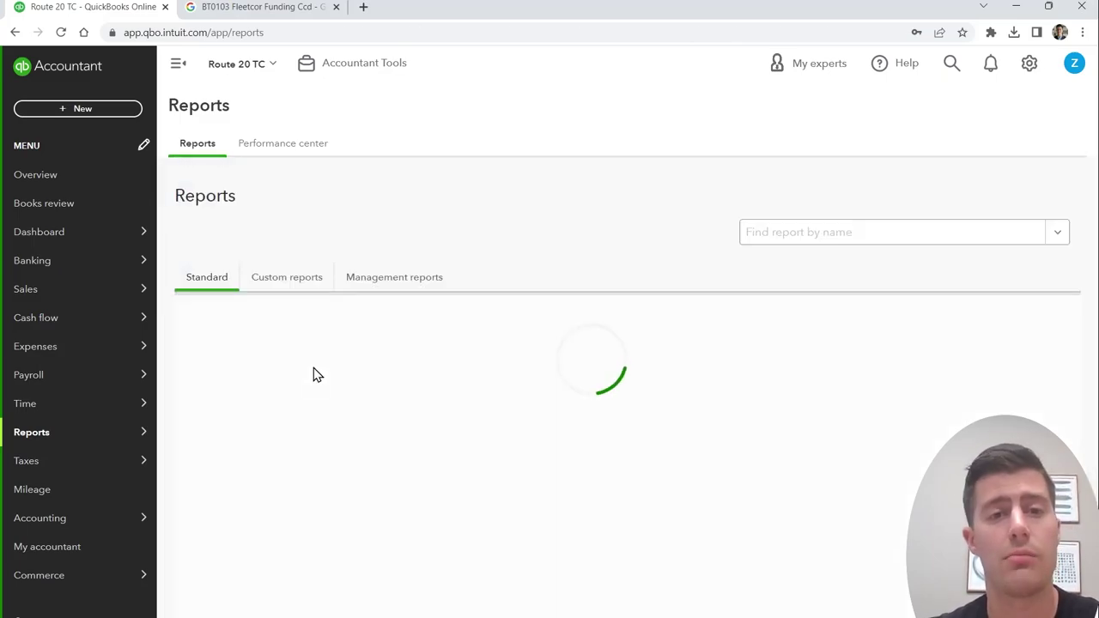
# Step: Run the Profit and Loss report with the report period set to All Dates
pyautogui.click(275, 448)
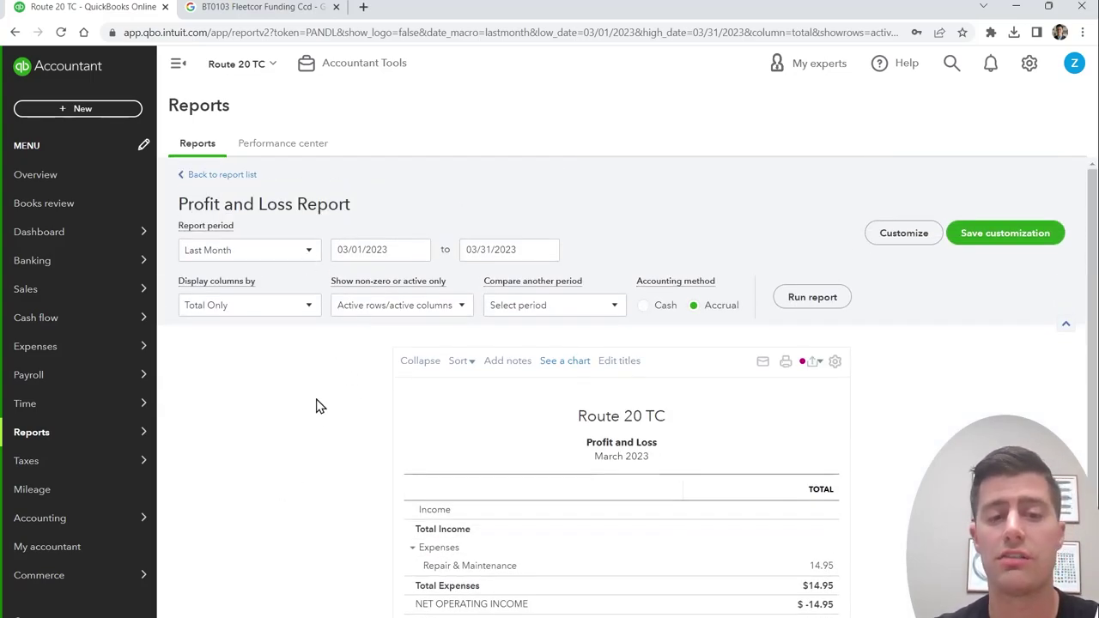
pyautogui.click(309, 252)
pyautogui.scroll(5, 276, 309)
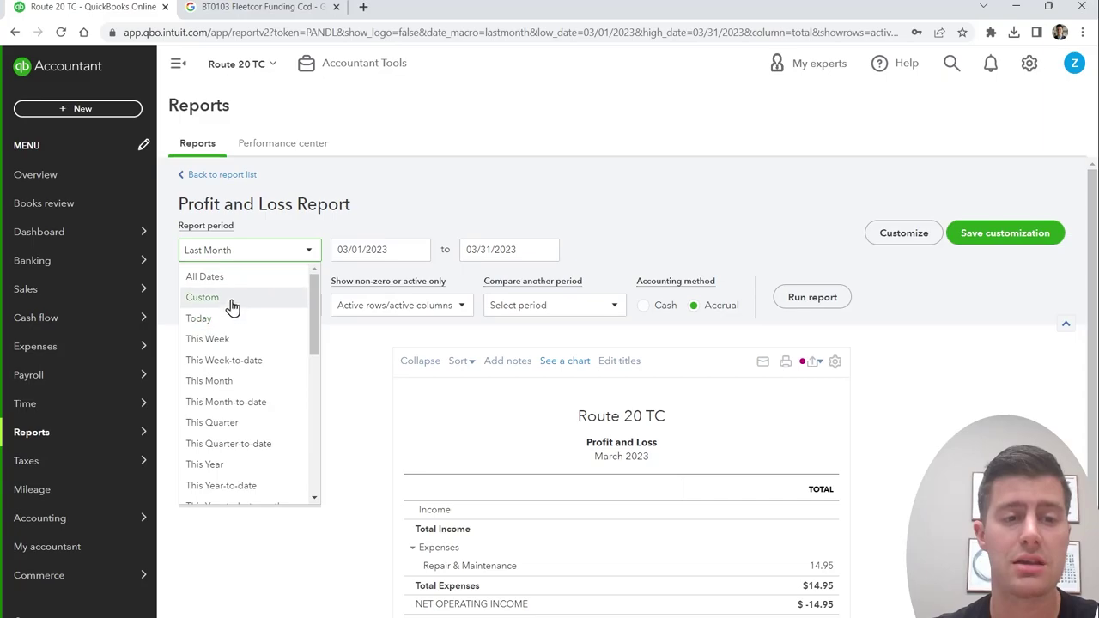
pyautogui.click(232, 277)
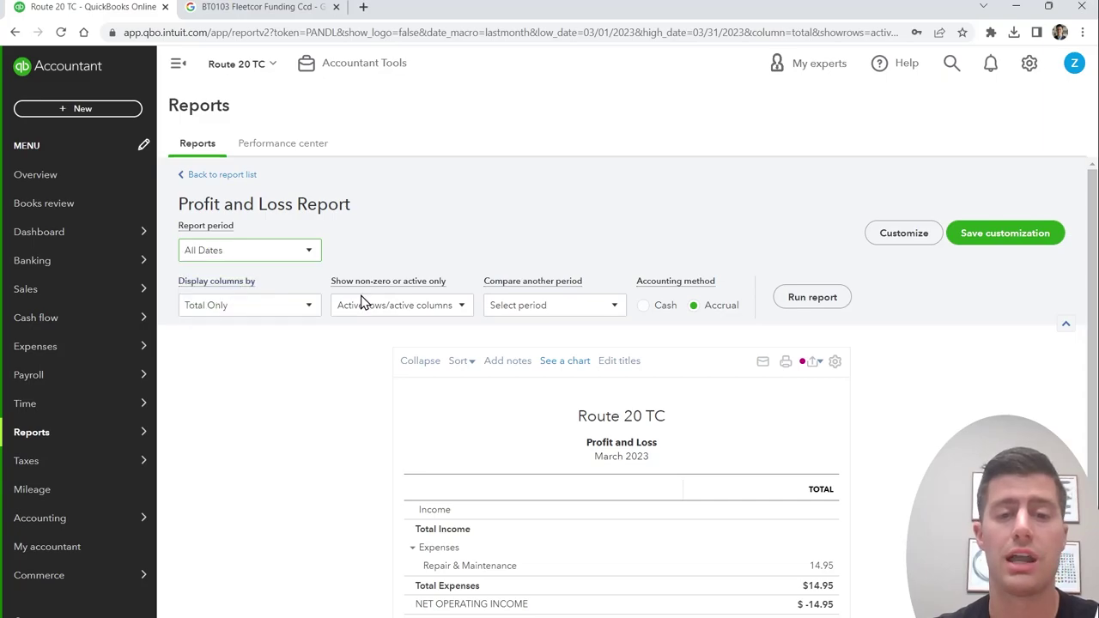
pyautogui.click(794, 302)
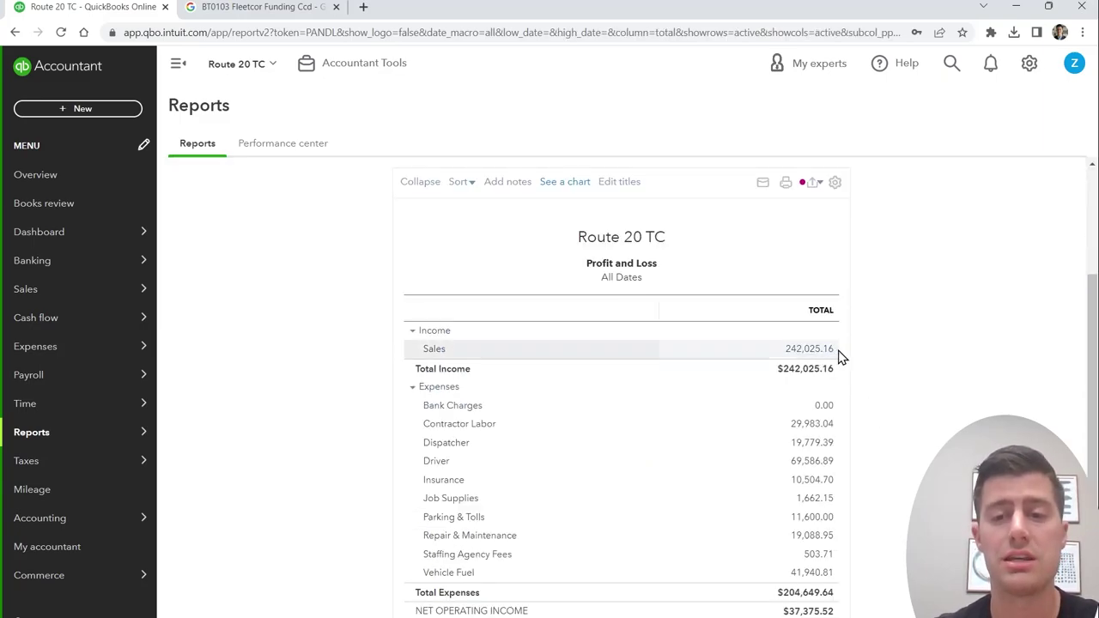
# Step: Review the all-dates Profit and Loss rows, from Income and Sales down to net income
pyautogui.moveTo(840, 358); pyautogui.dragTo(407, 341)
pyautogui.click(351, 341)
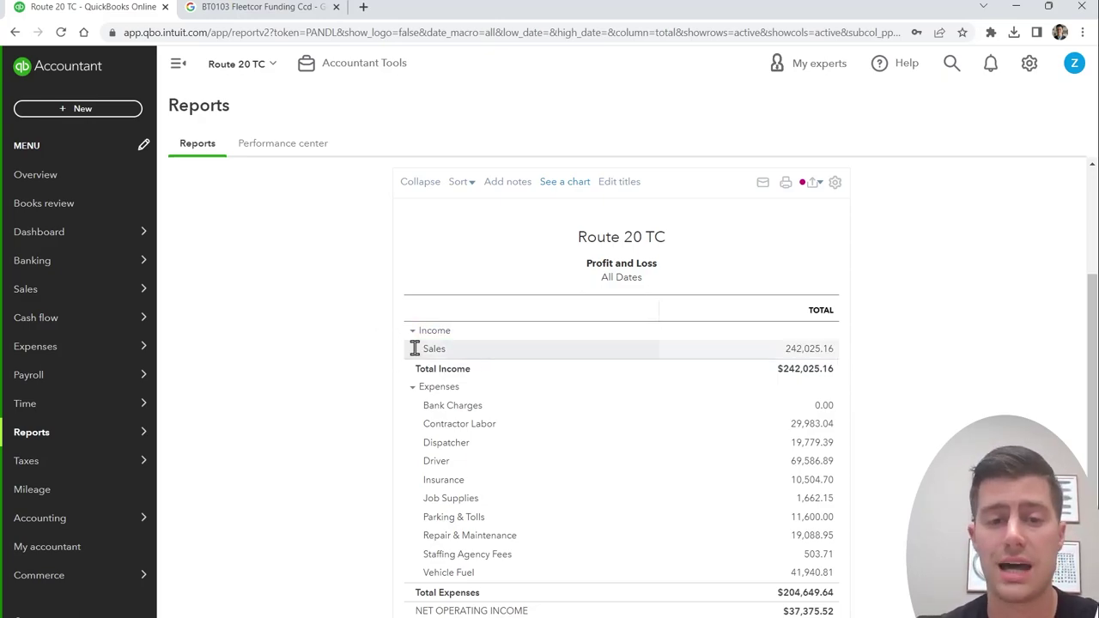
pyautogui.moveTo(415, 347); pyautogui.dragTo(847, 352)
pyautogui.click(857, 351)
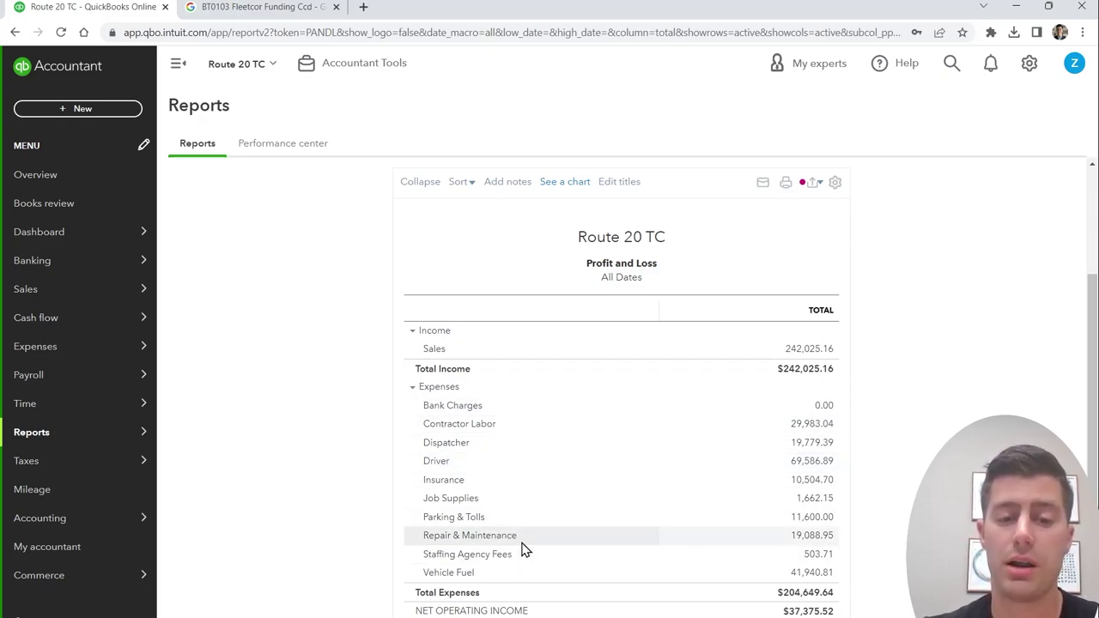
pyautogui.scroll(-1, 672, 530)
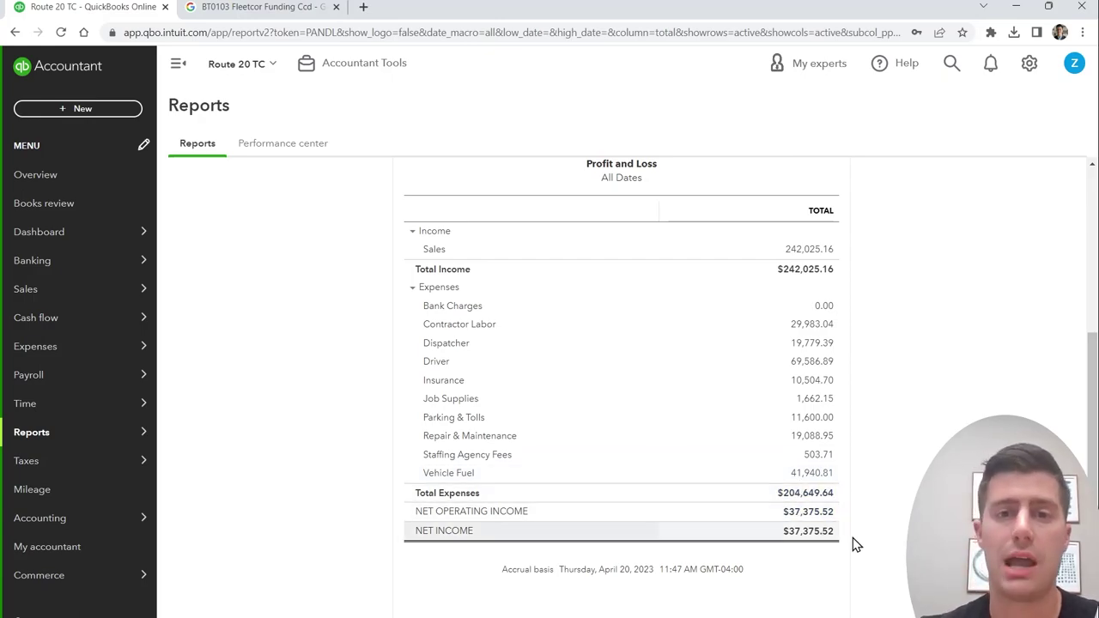
pyautogui.scroll(1, 880, 557)
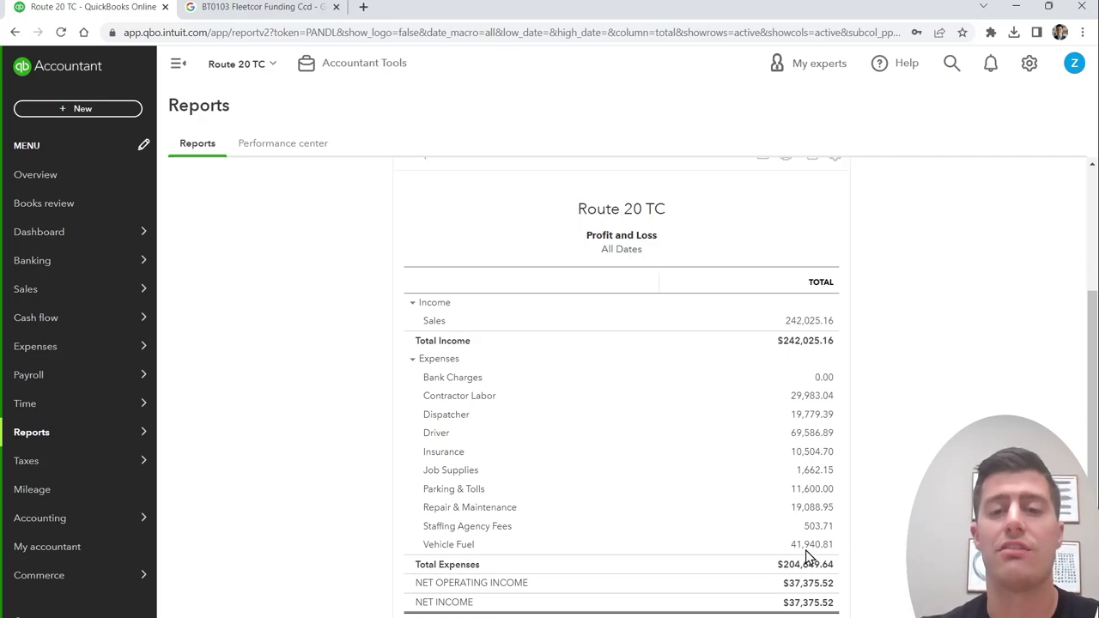
pyautogui.scroll(-1, 685, 504)
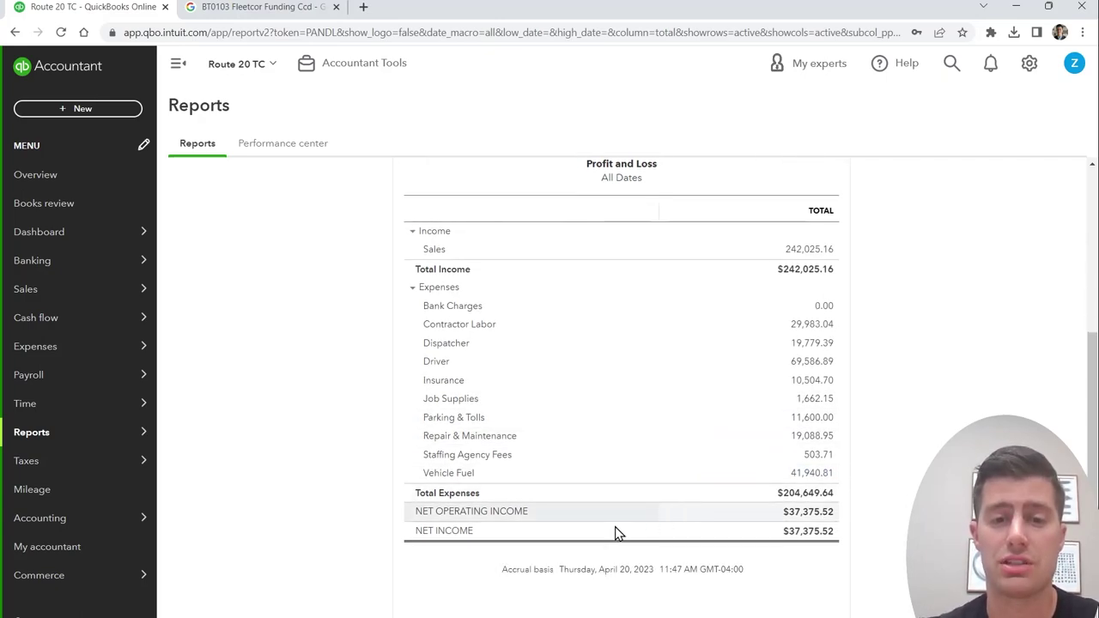